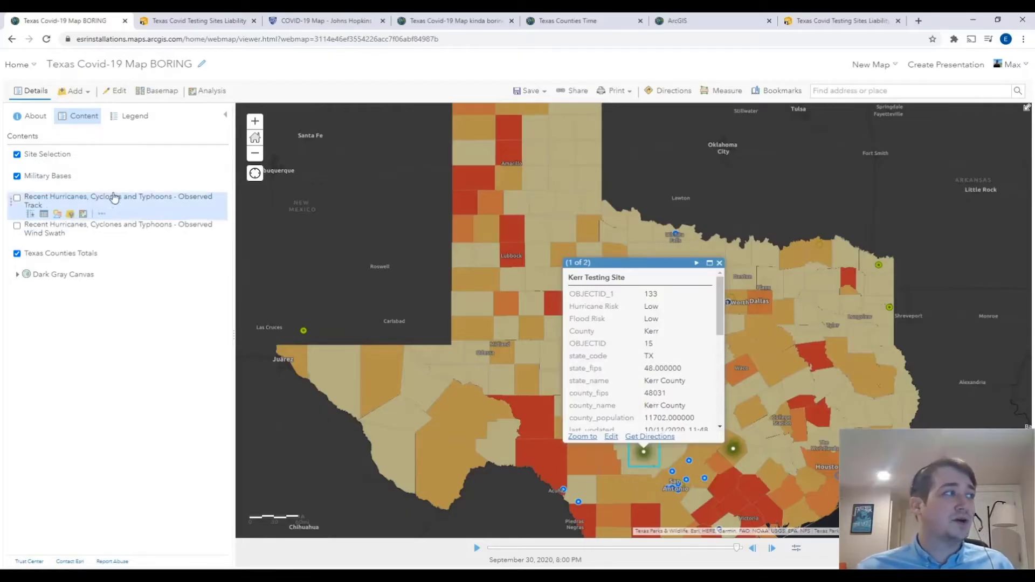
Add an attribute expression to the Site Selection layer's pop-up that returns "#0C951F" when $feature.FloodRisk is "Low", and test it.
click(116, 165)
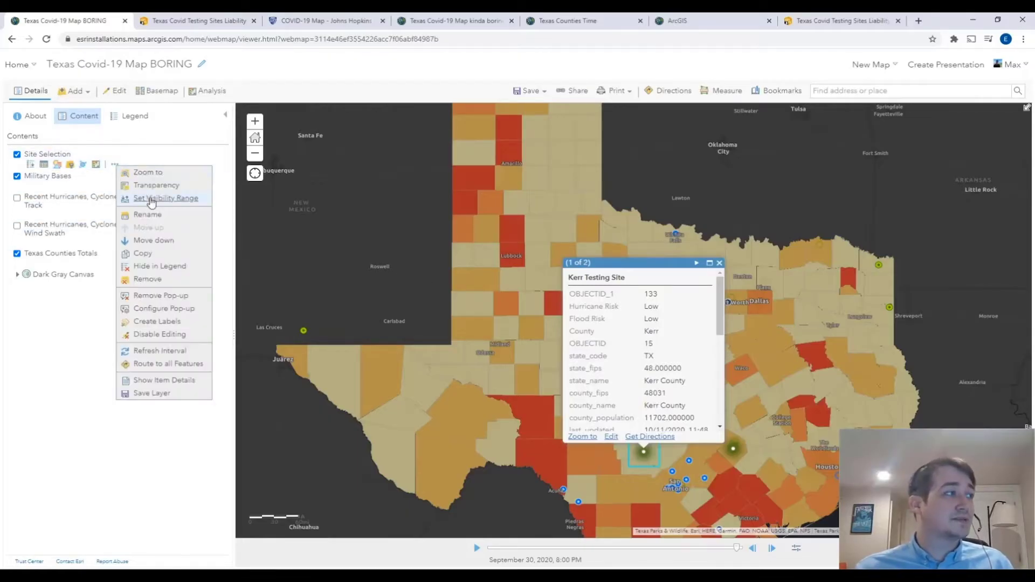
click(158, 309)
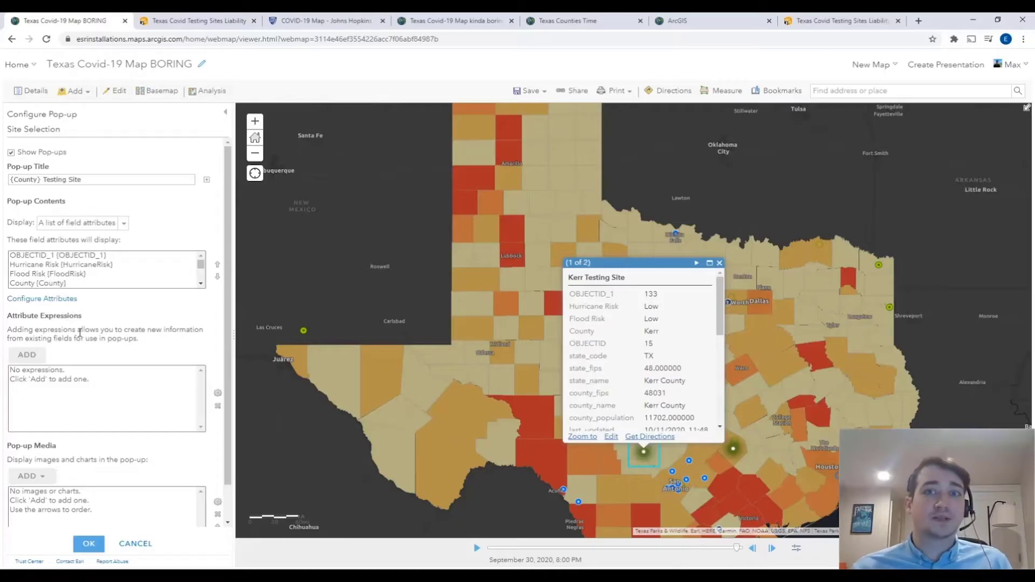
click(26, 355)
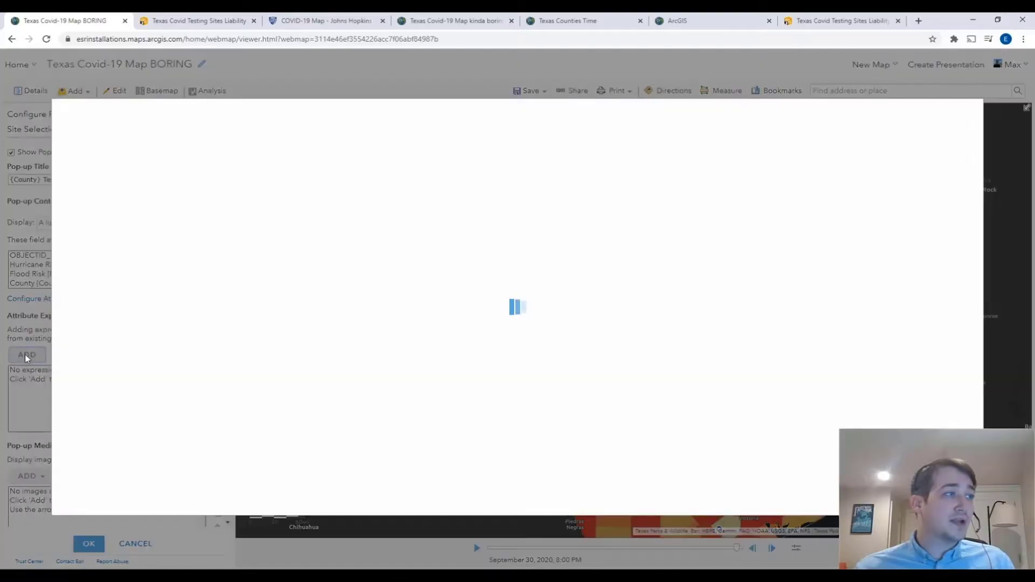
click(324, 240)
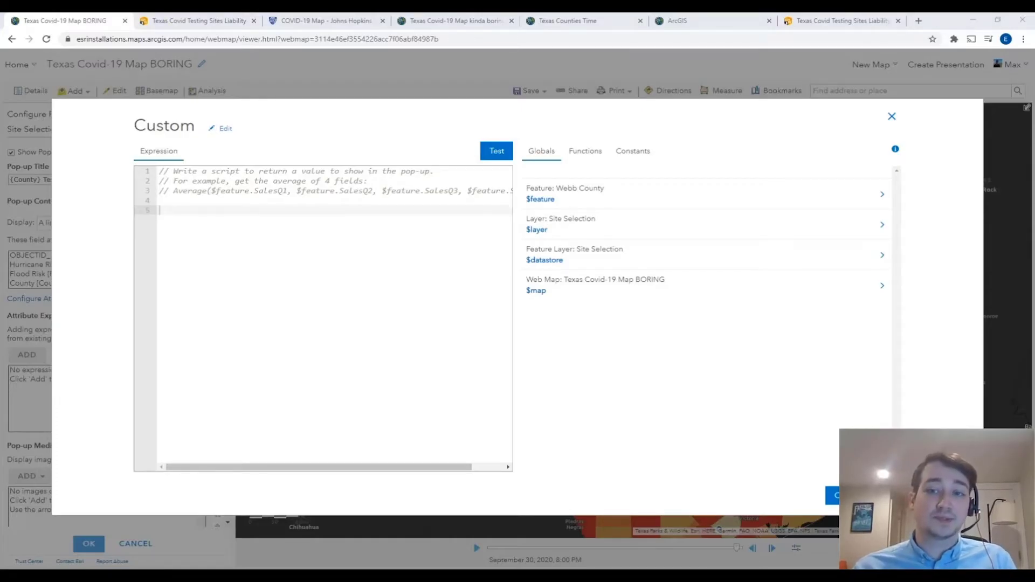
click(186, 209)
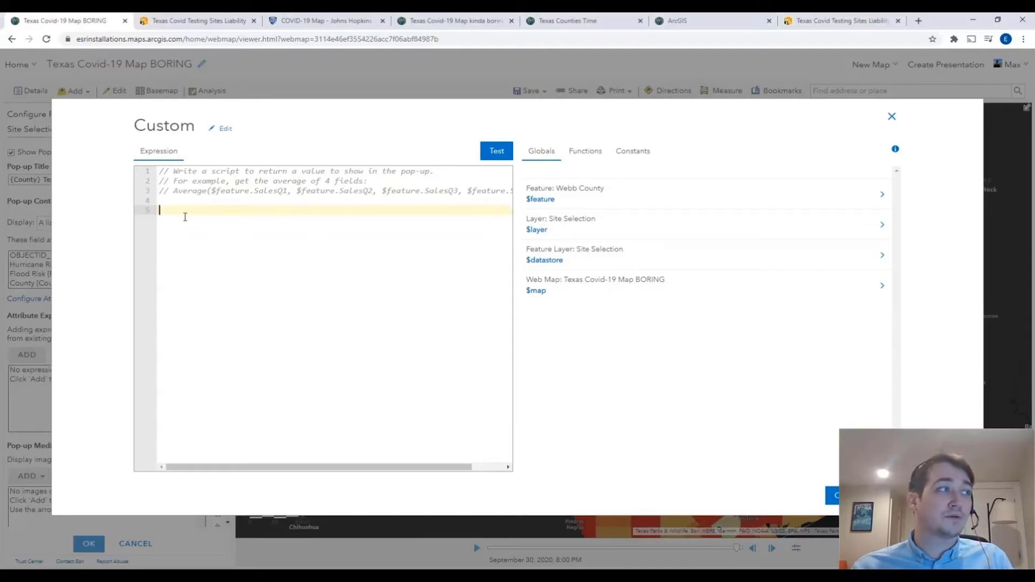
text(if($feature.FloodRisk == "Low"){ return "#0C951F" })
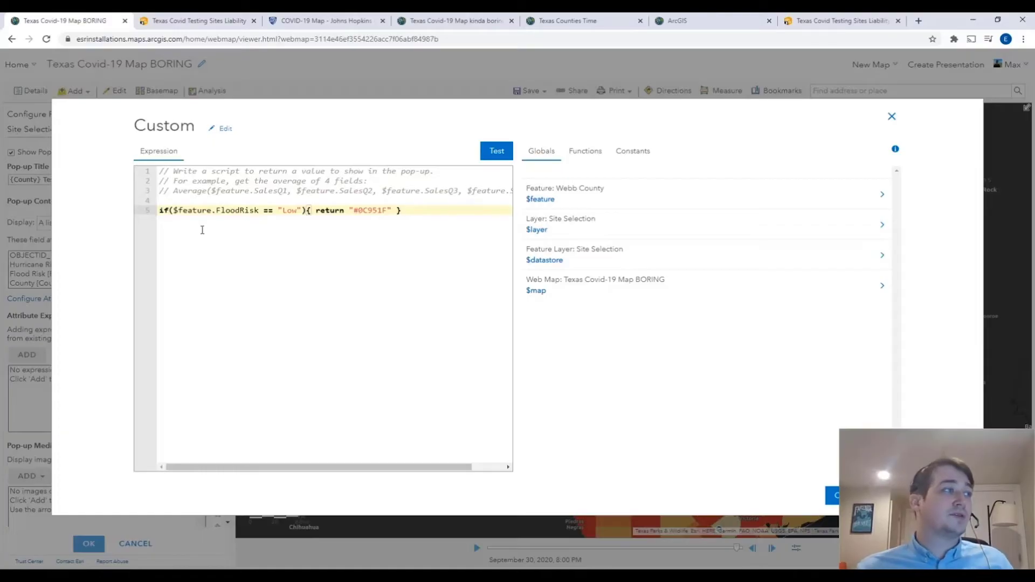
click(489, 151)
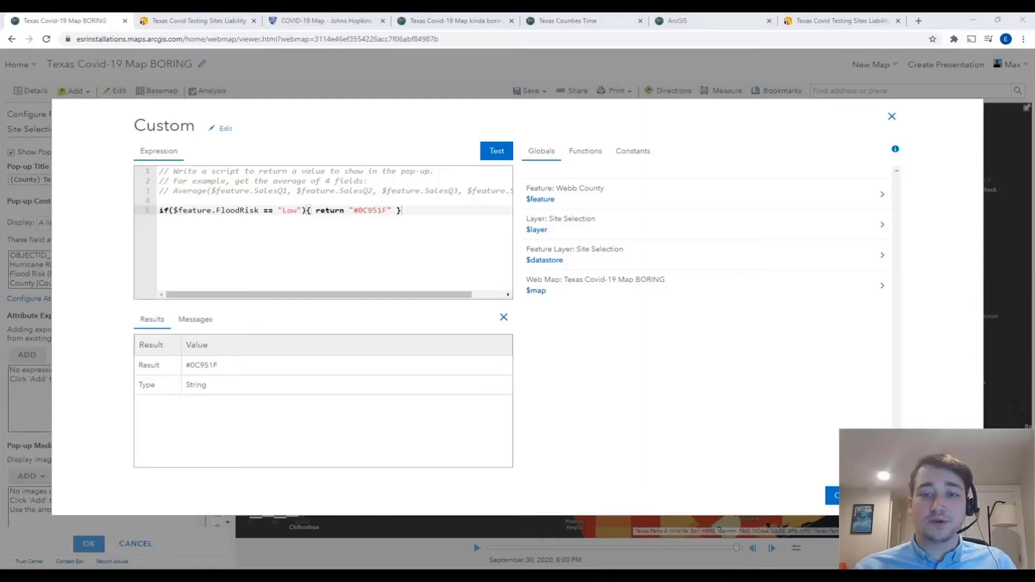
Extend the expression to return "#F4BF26" for "Medium" and "#DD150B" for "High" FloodRisk, each on its own line, and save it.
click(414, 199)
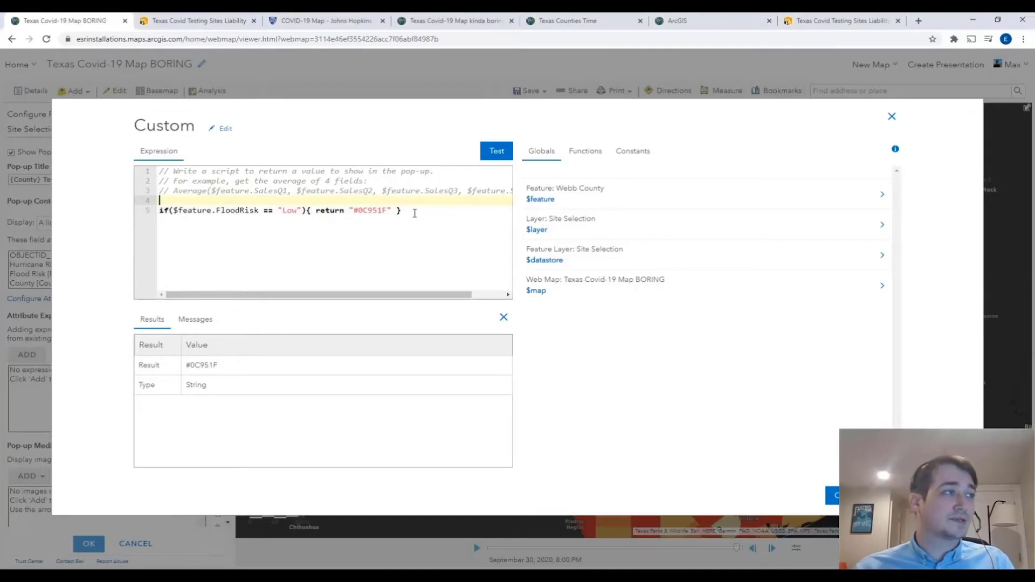
click(415, 214)
key(Return)
text(if($feature.FloodRisk == "Medium"){ return "#F4BF26" } if($feature.FloodRisk == "High"){ return "#DD150B" })
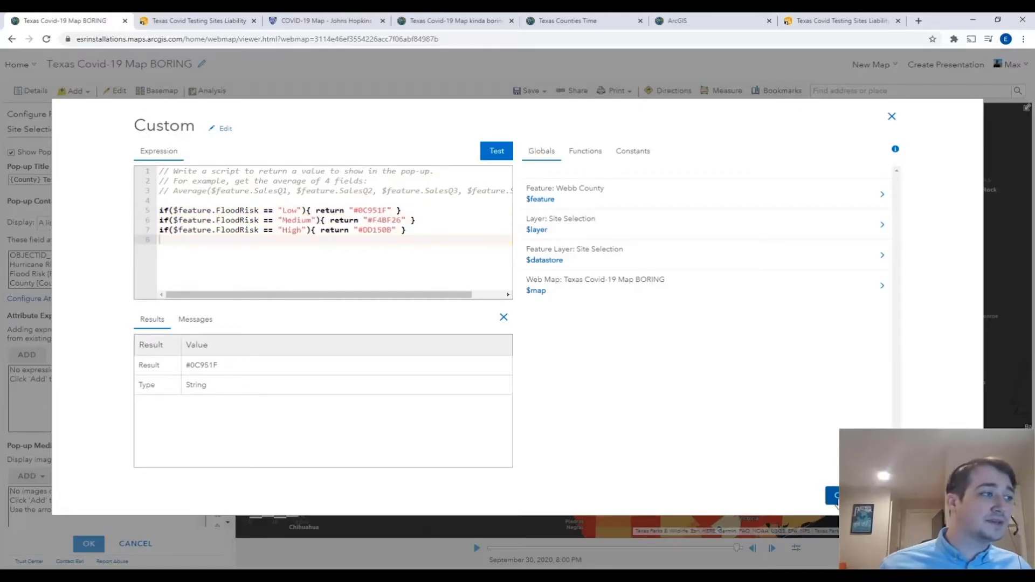
click(835, 495)
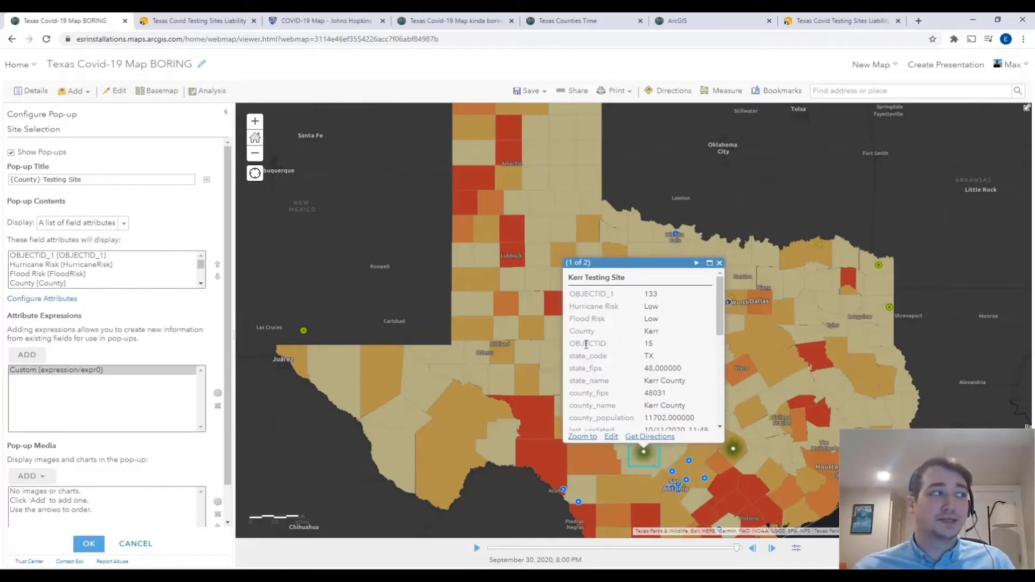
Set the pop-up contents to a custom attribute display with the HTML source <span style="color:{expression/expr0}">{FloodRisk}</span>.
click(126, 223)
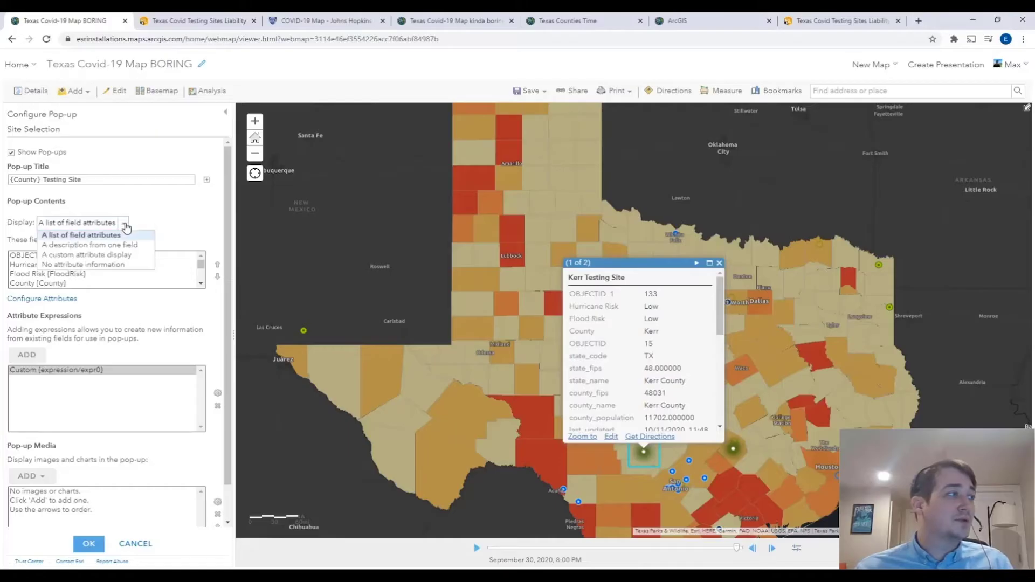
click(123, 258)
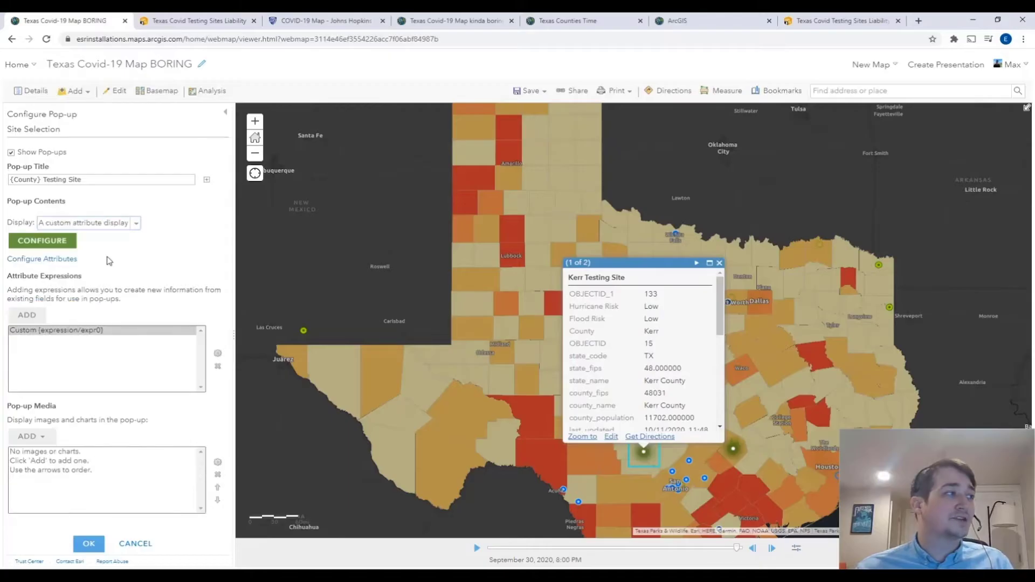
click(53, 244)
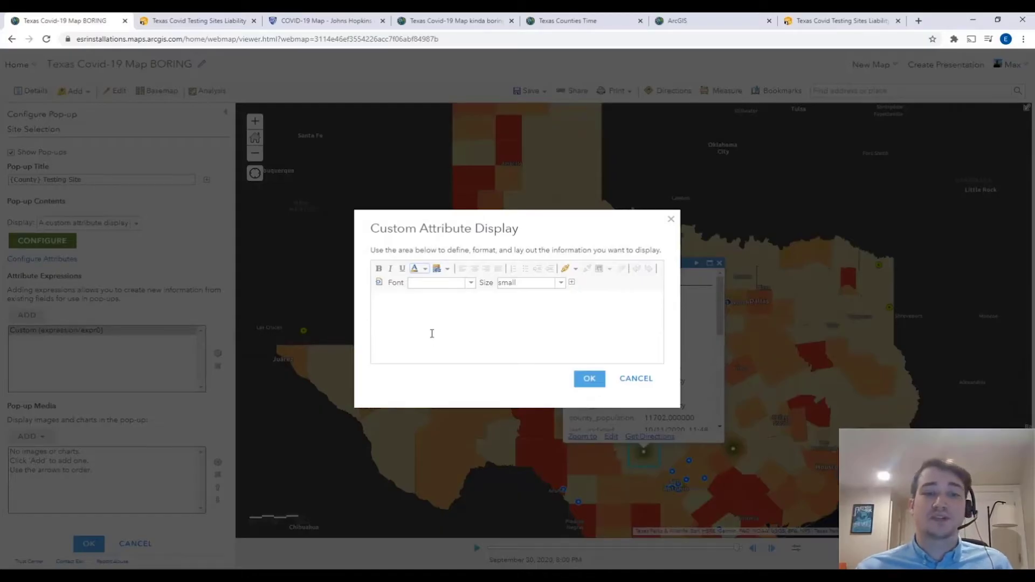
click(379, 282)
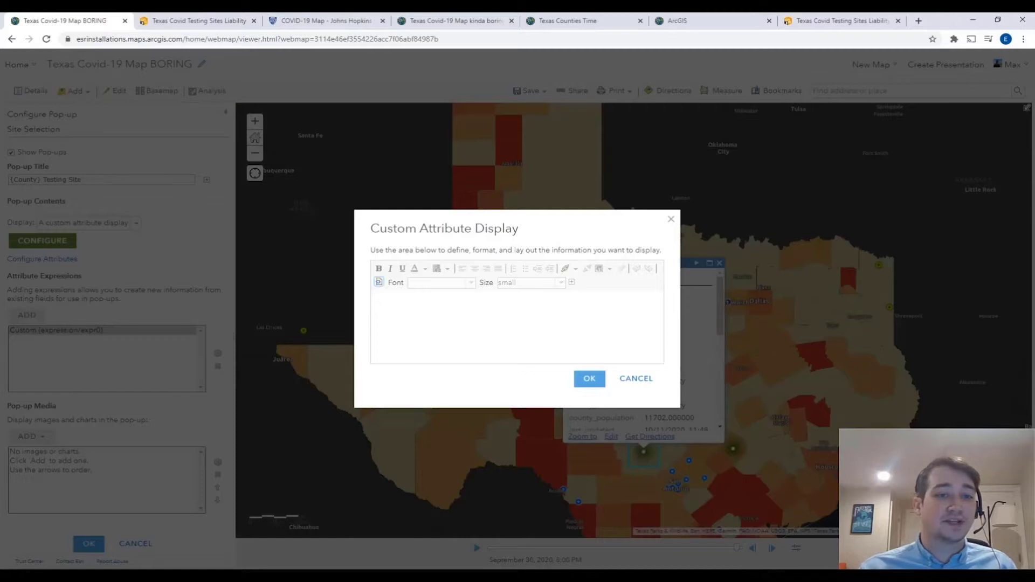
key(alt+Tab)
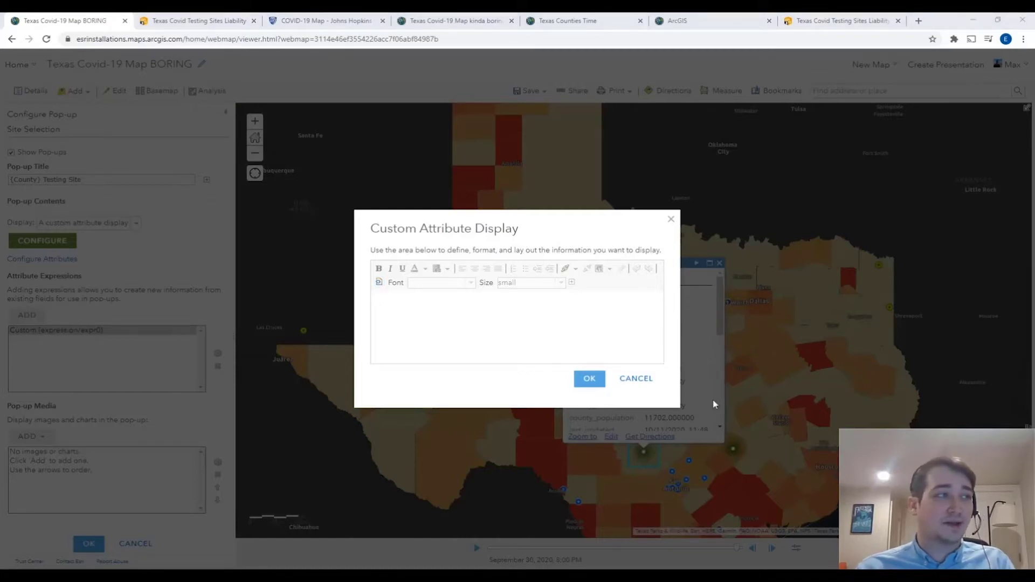
click(452, 308)
text(<span style="color:{expression/expr0}">{FloodRisk}</span>)
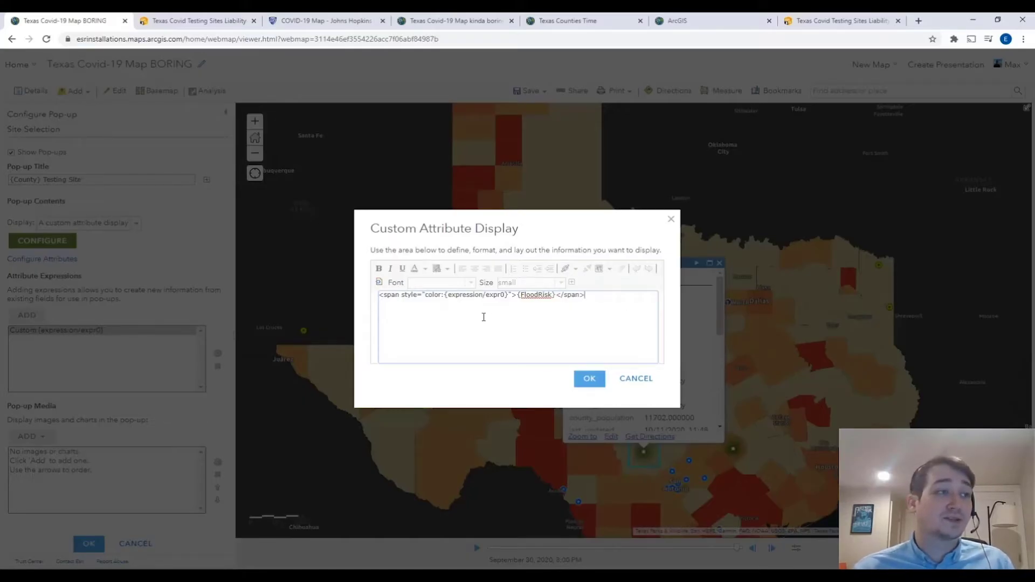
Return from the HTML source to the formatted text and insert the label "Flood Risk: " before {FloodRisk}.
click(378, 281)
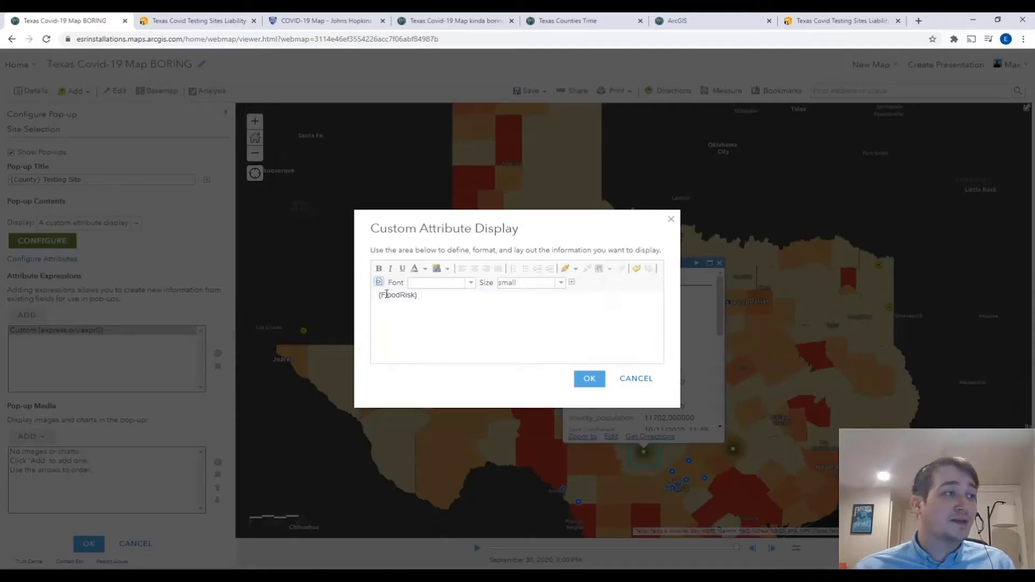
click(381, 295)
text(Floo)
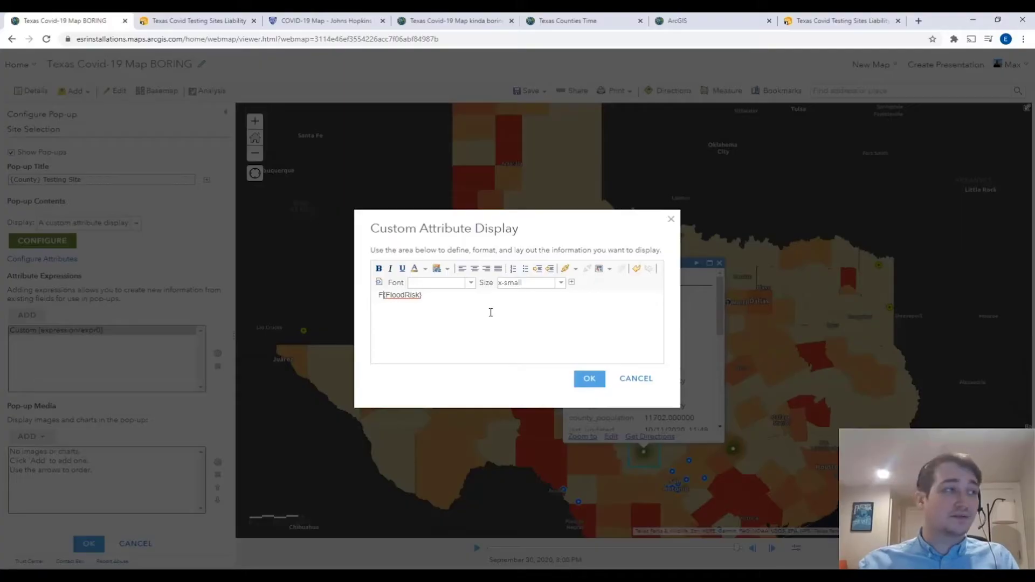
text(d Risk:)
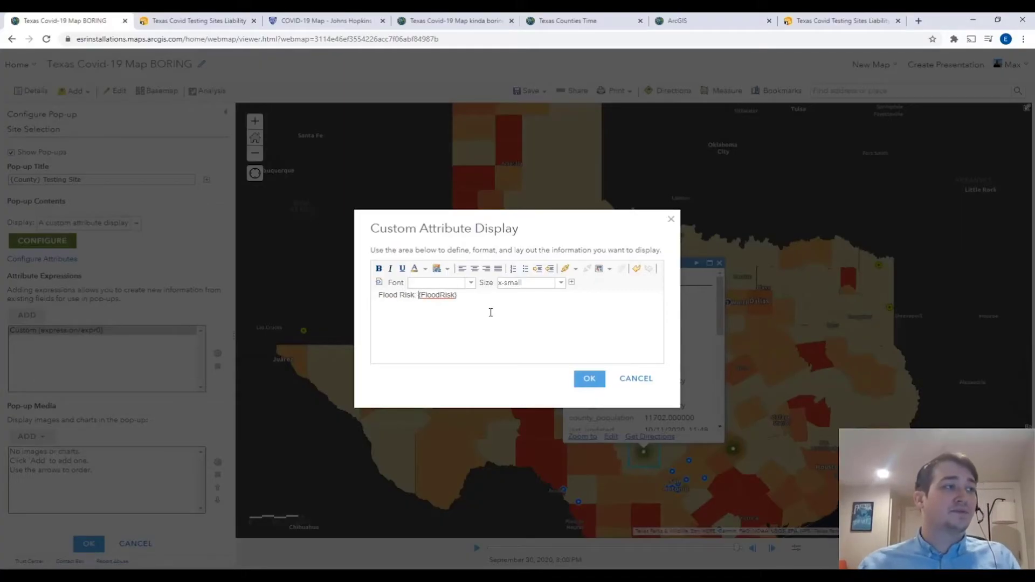
Set the whole Flood Risk line to medium text size and apply the pop-up configuration.
drag(462, 295, 377, 296)
click(560, 282)
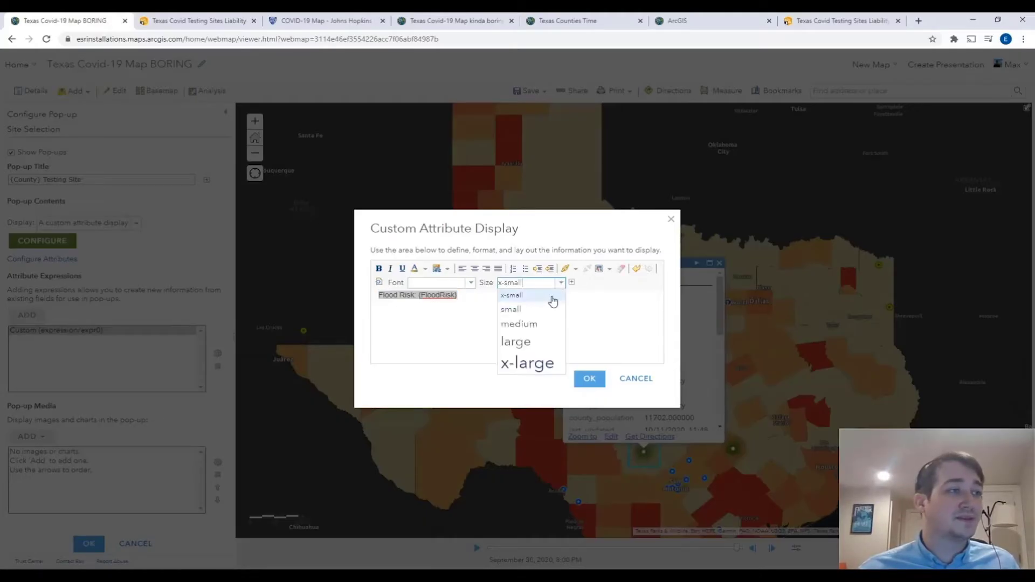
click(530, 328)
click(589, 378)
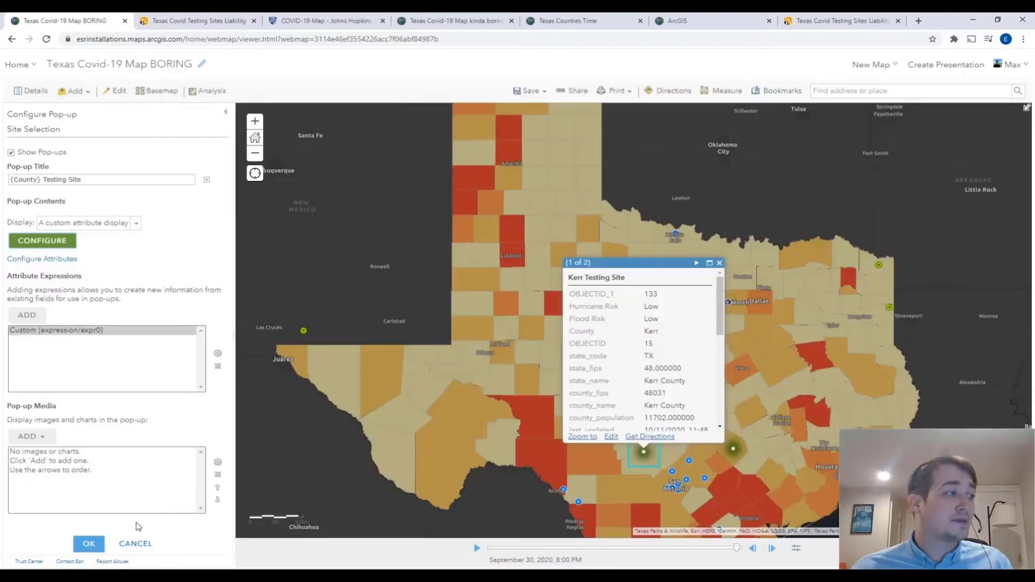
click(85, 544)
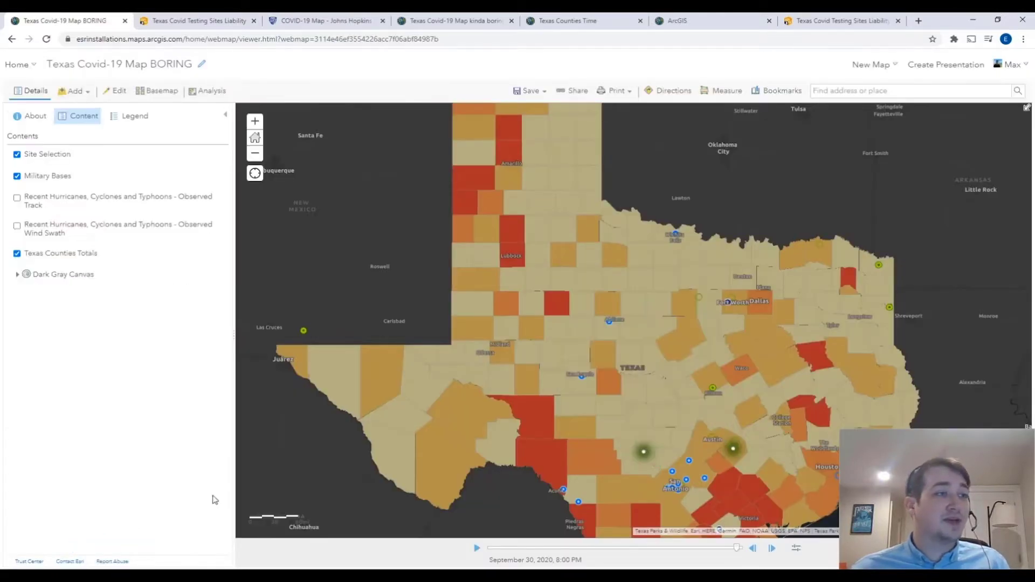
Check the flood risk text colour in the pop-ups of the Kerr and Galveston testing sites.
click(644, 452)
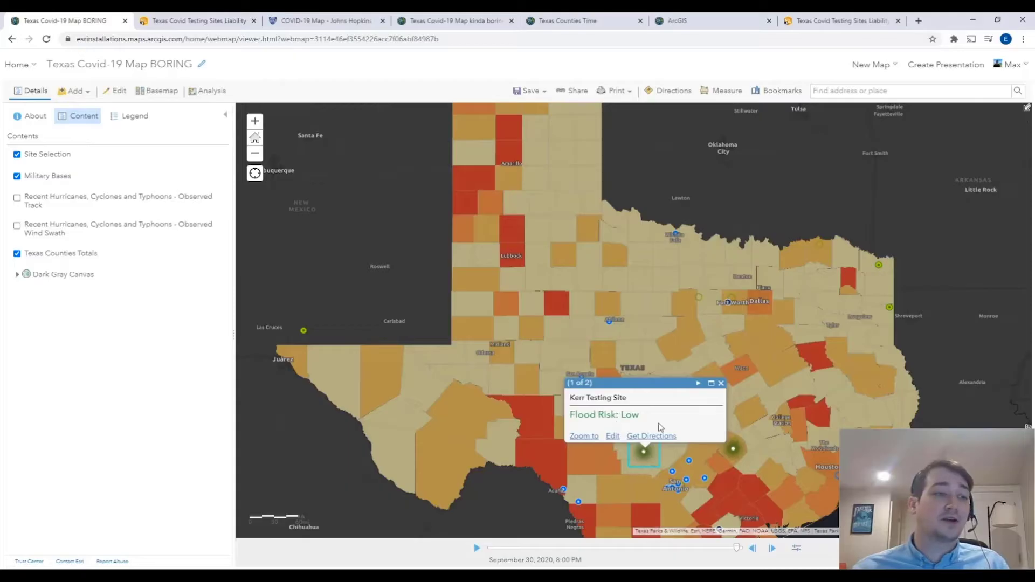
drag(824, 481, 597, 358)
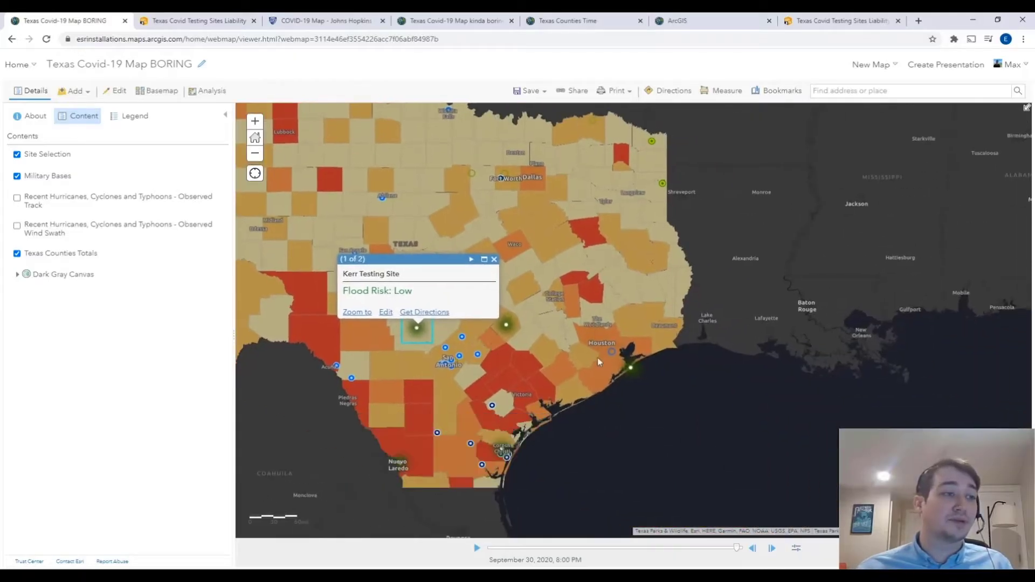
click(631, 370)
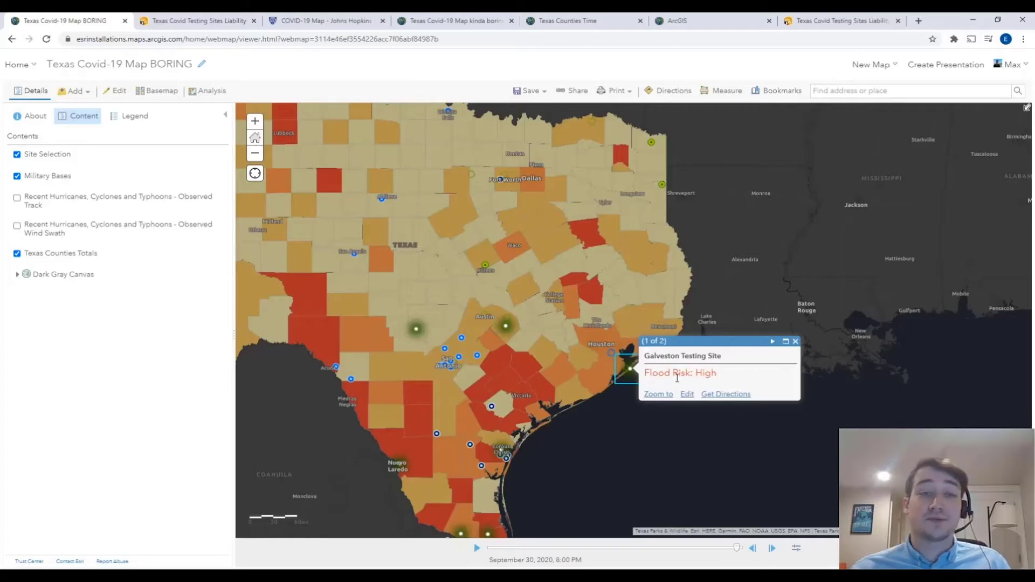
click(794, 341)
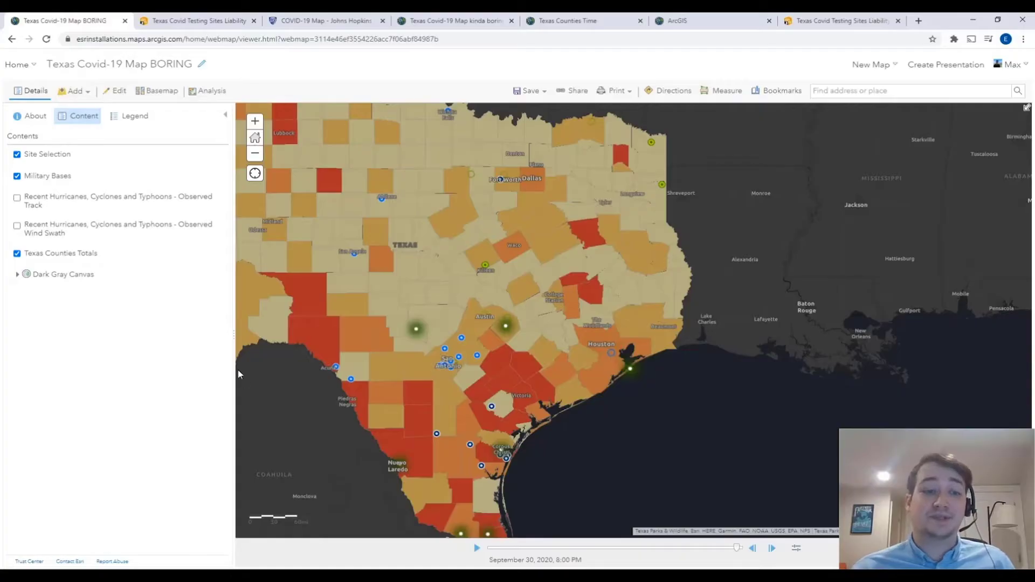
Add a second attribute expression to the Site Selection pop-up, "return Floor($feature.RPL_THEMES * 100, 2);", test it and save it.
mouse_move(58, 171)
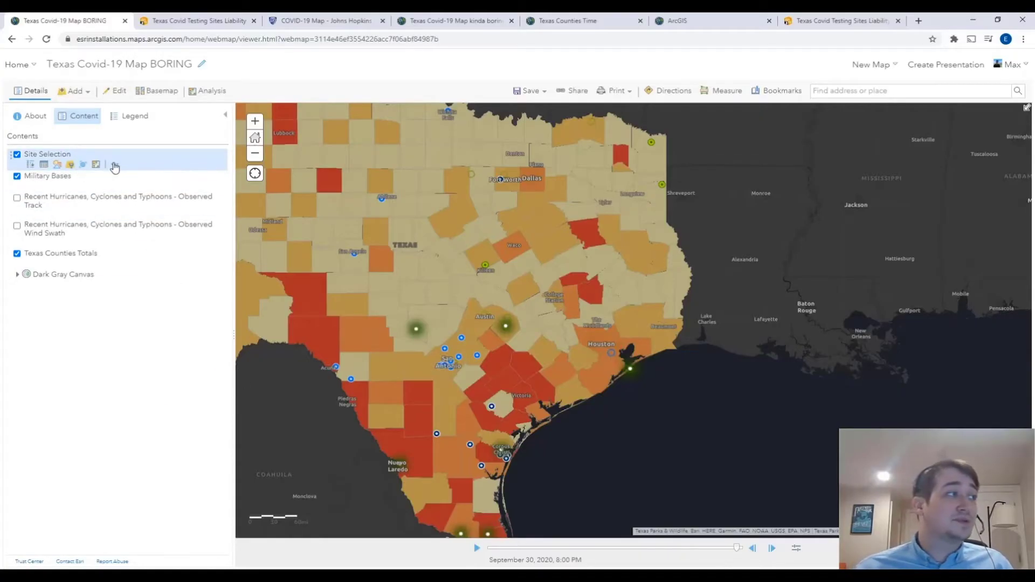
click(115, 168)
click(153, 311)
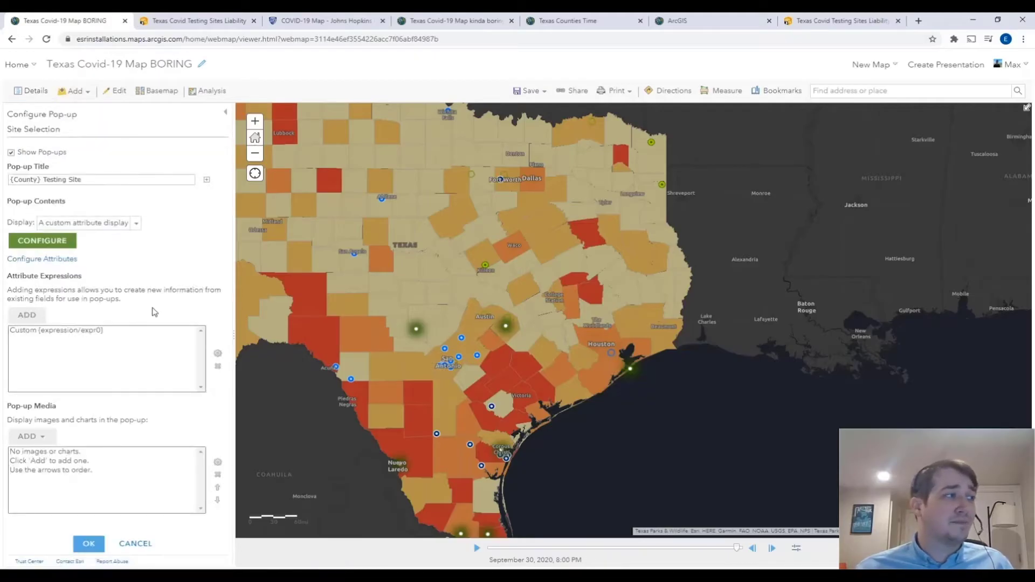
click(26, 316)
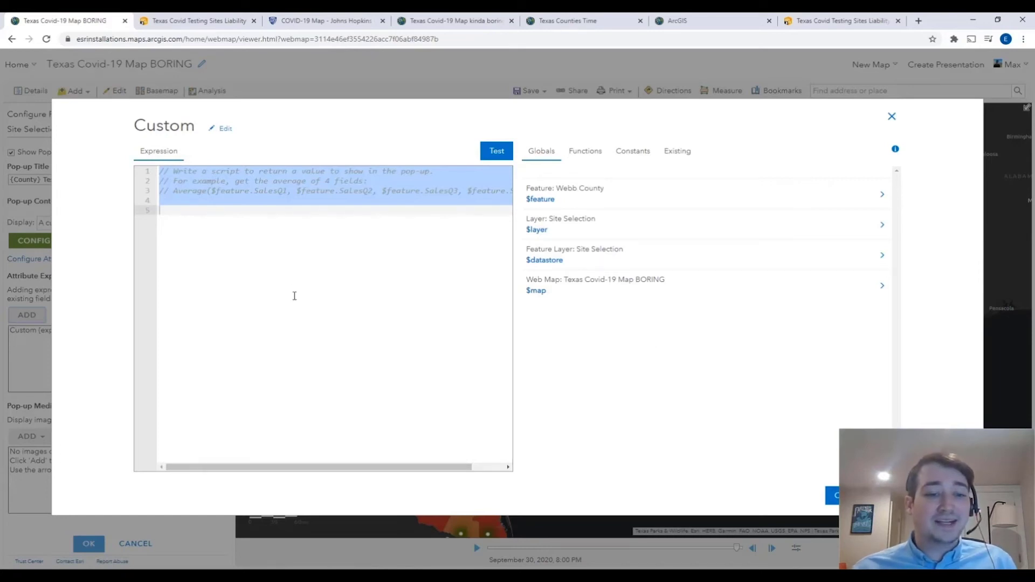
click(291, 227)
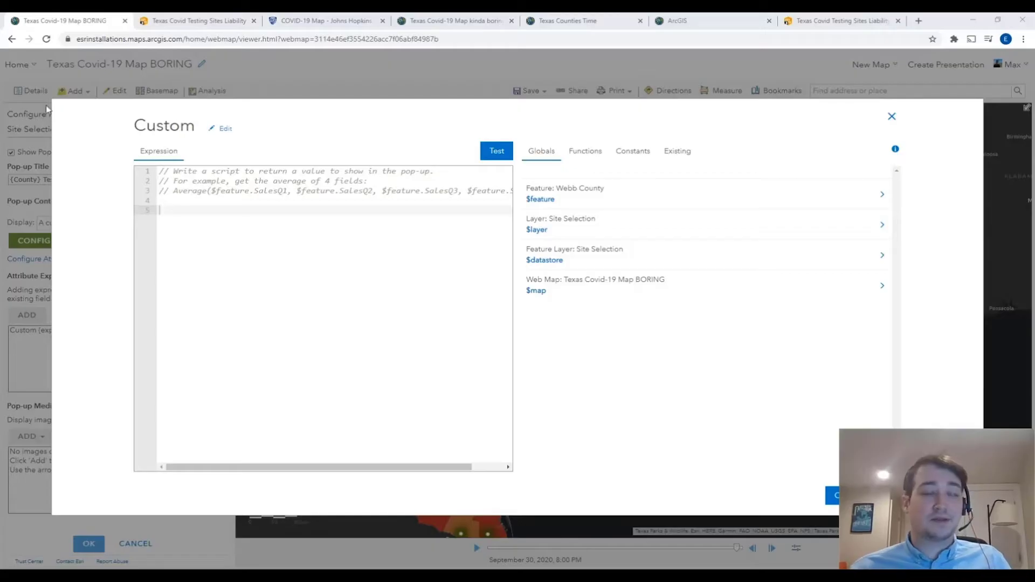
click(243, 211)
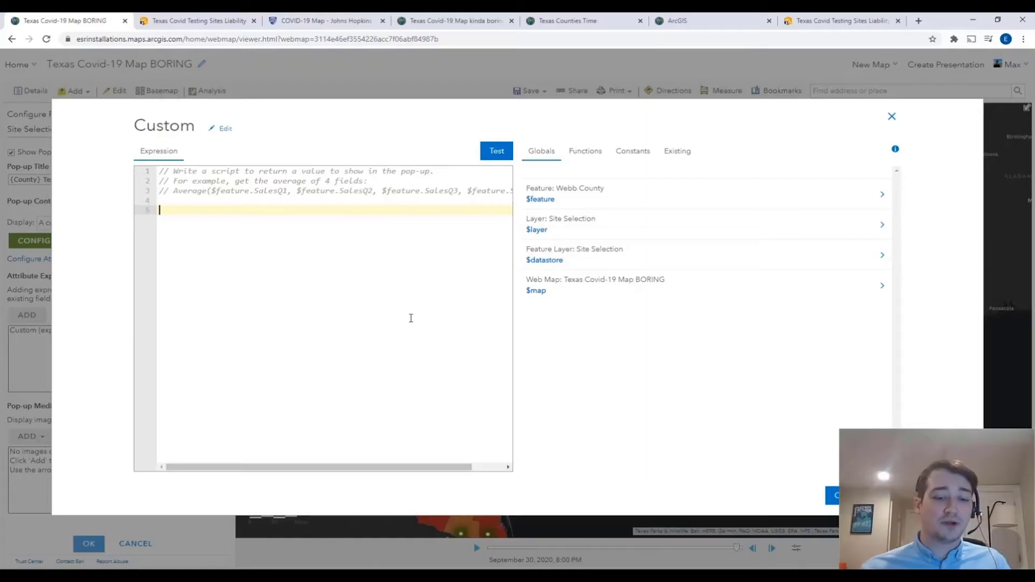
text(return Floor($feature.RPL_THEMES * 100, 2);)
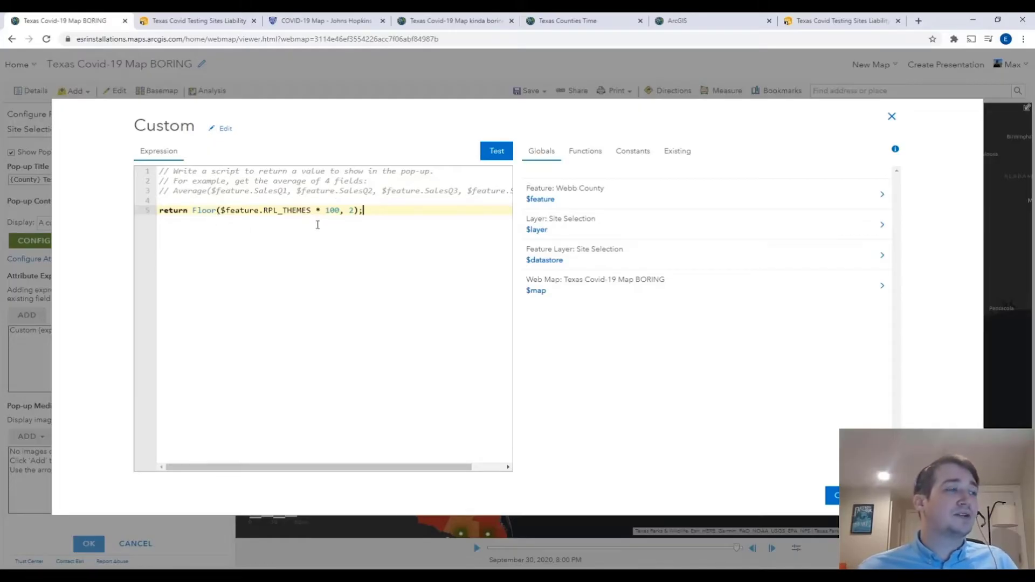
click(487, 153)
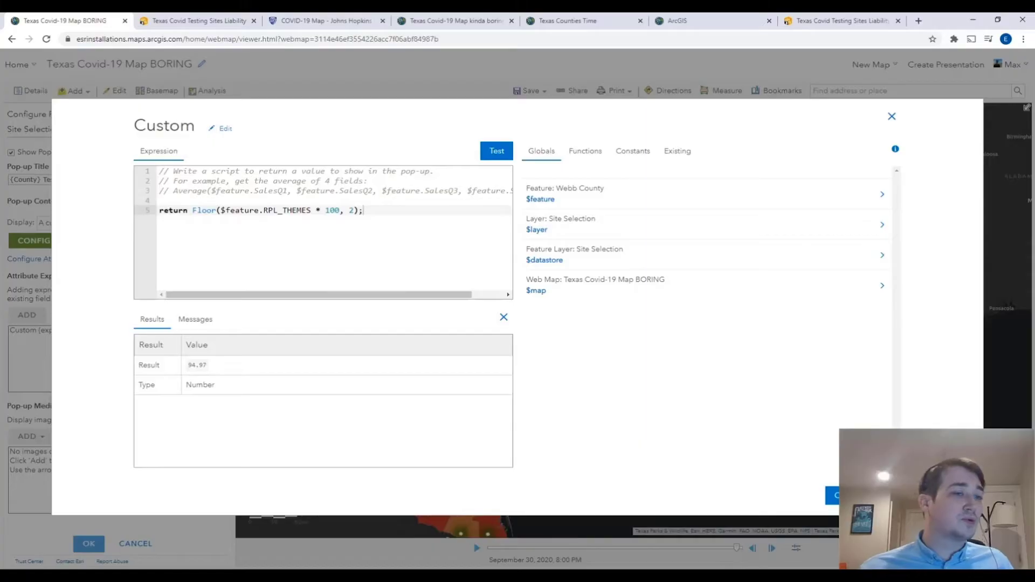
click(835, 499)
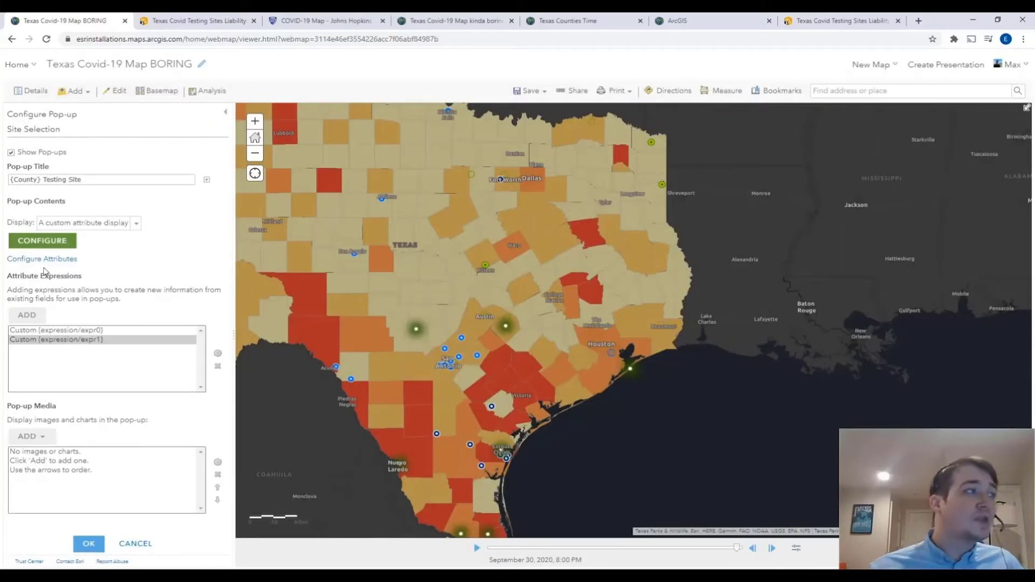
Add the line "Social Vulnerability: " followed by the {expression/expr1} field below Flood Risk in the Site Selection custom pop-up text.
click(47, 240)
click(507, 298)
text(S)
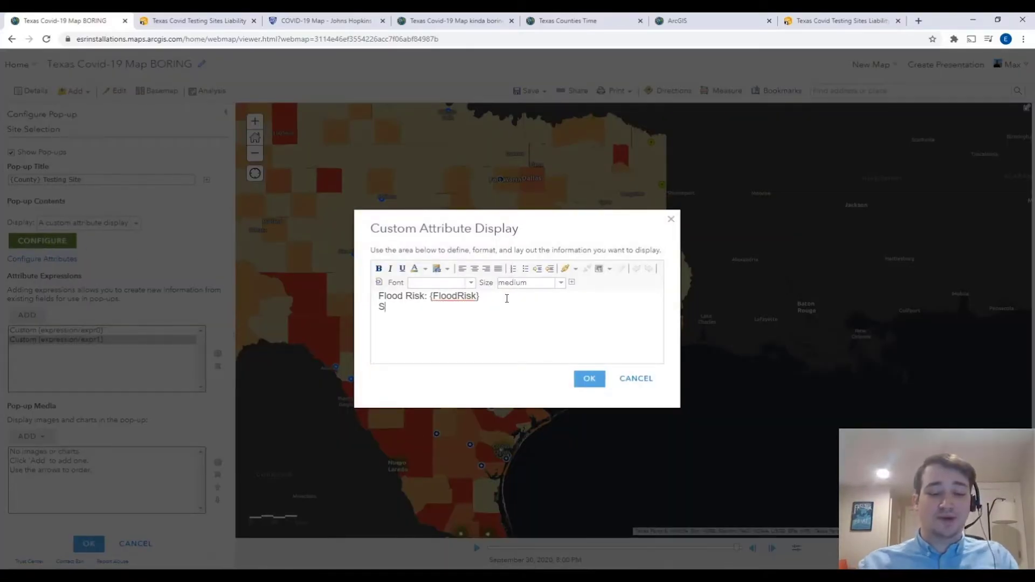
text(ocial Vulnerability:)
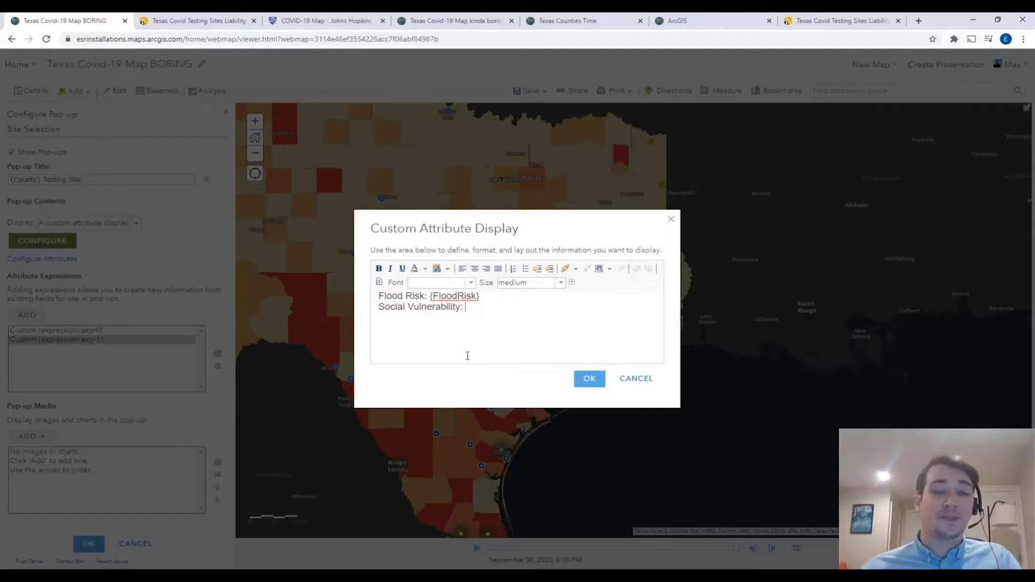
click(571, 284)
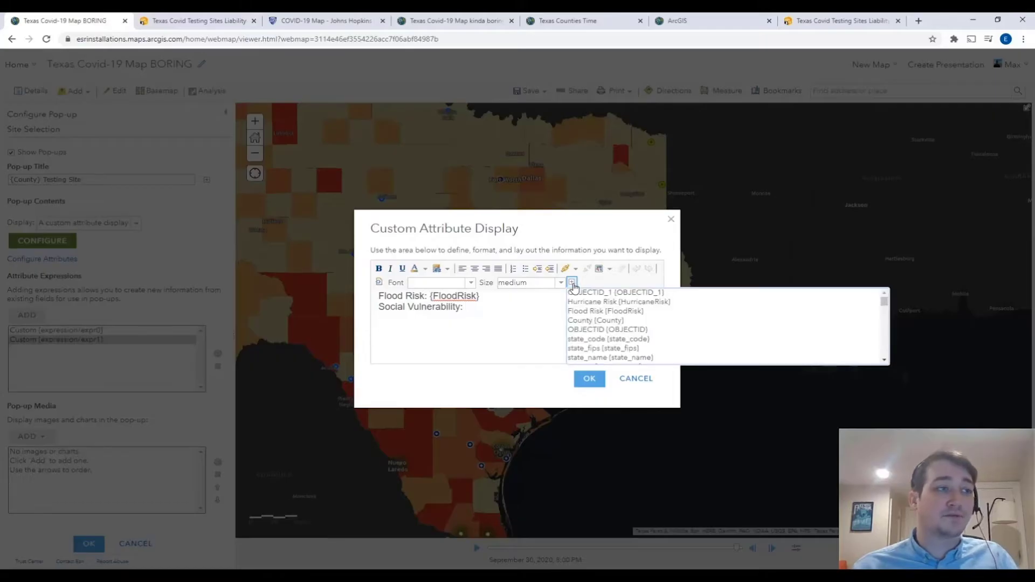
scroll(647, 322, down, 15)
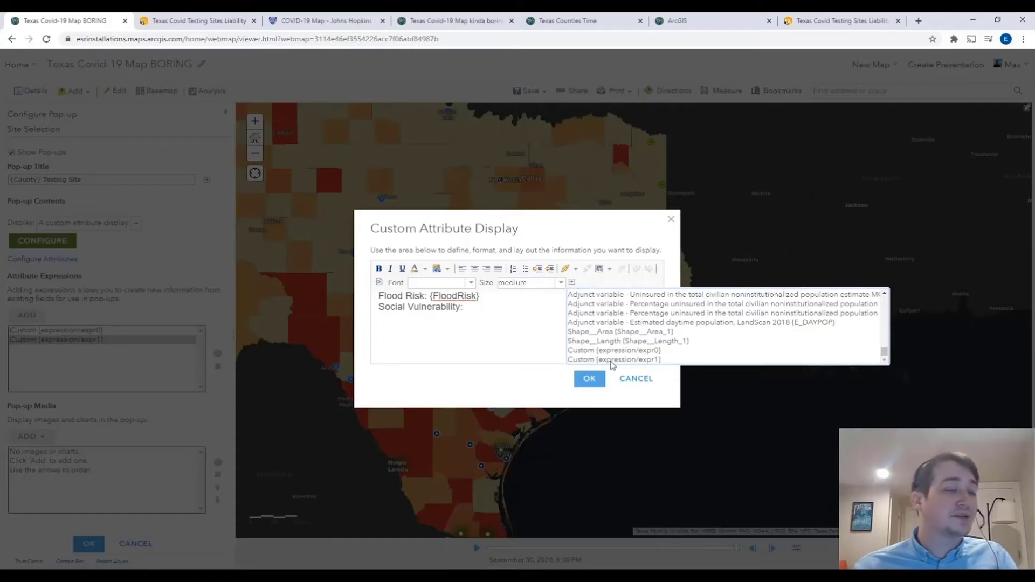
click(614, 359)
Set the inserted expression to medium text size, then apply the pop-up configuration and check it on the Galveston testing site.
drag(540, 306, 464, 307)
click(560, 284)
click(525, 330)
click(589, 379)
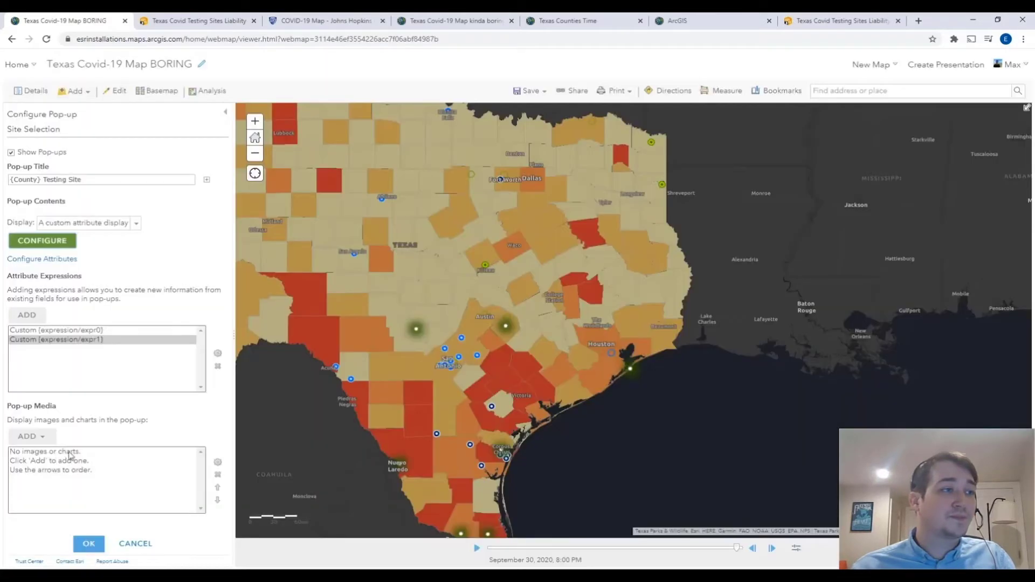
click(88, 543)
click(630, 370)
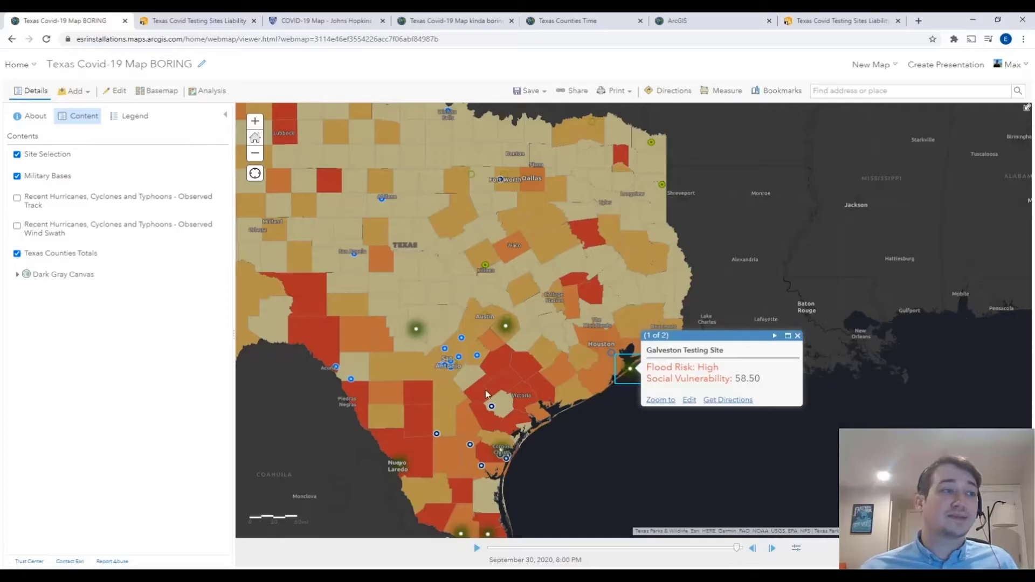
Open the pop-up configuration of the Texas Counties Totals layer and switch its contents to a custom attribute display.
click(584, 235)
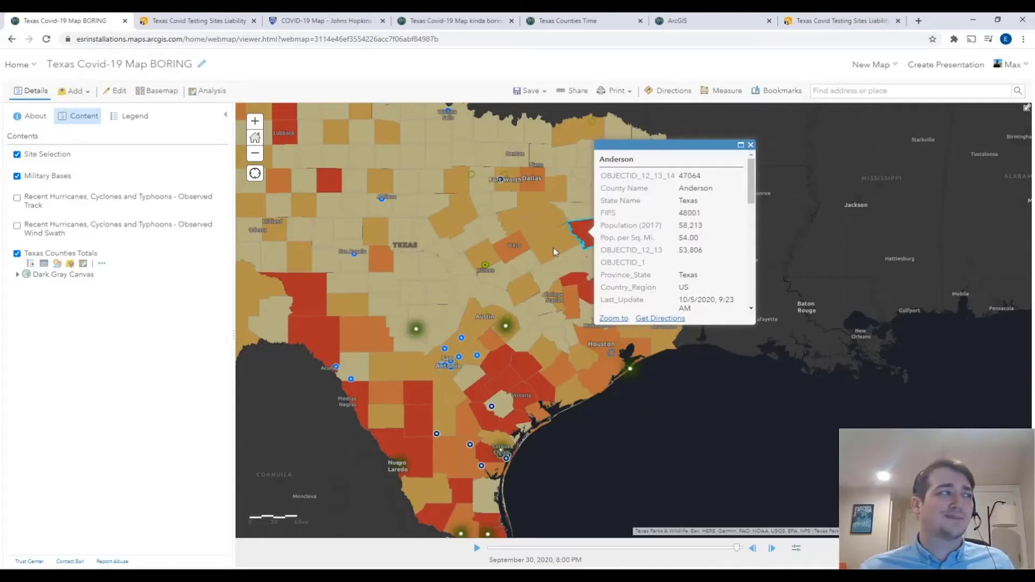
mouse_move(80, 182)
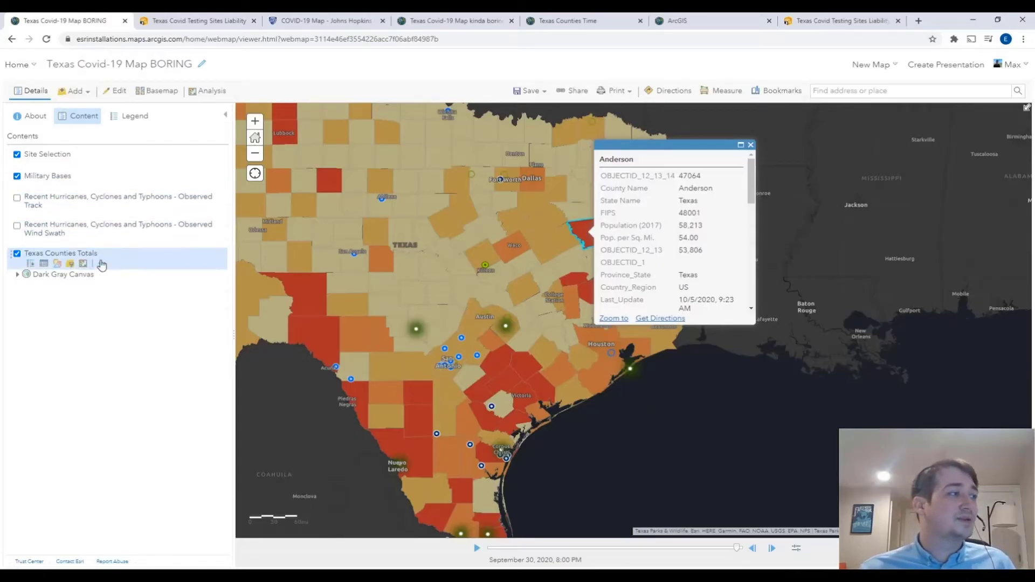
click(102, 265)
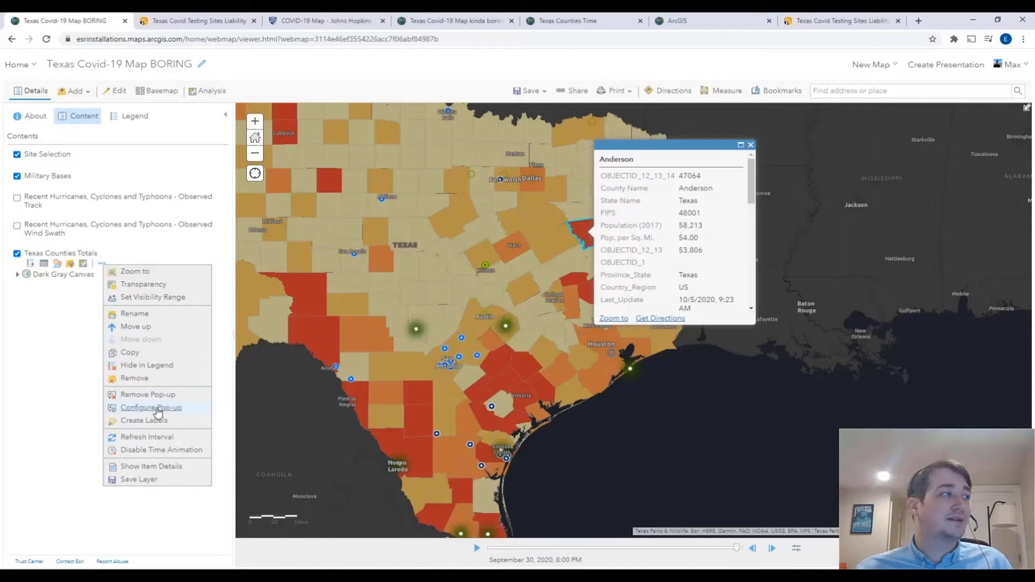
click(158, 414)
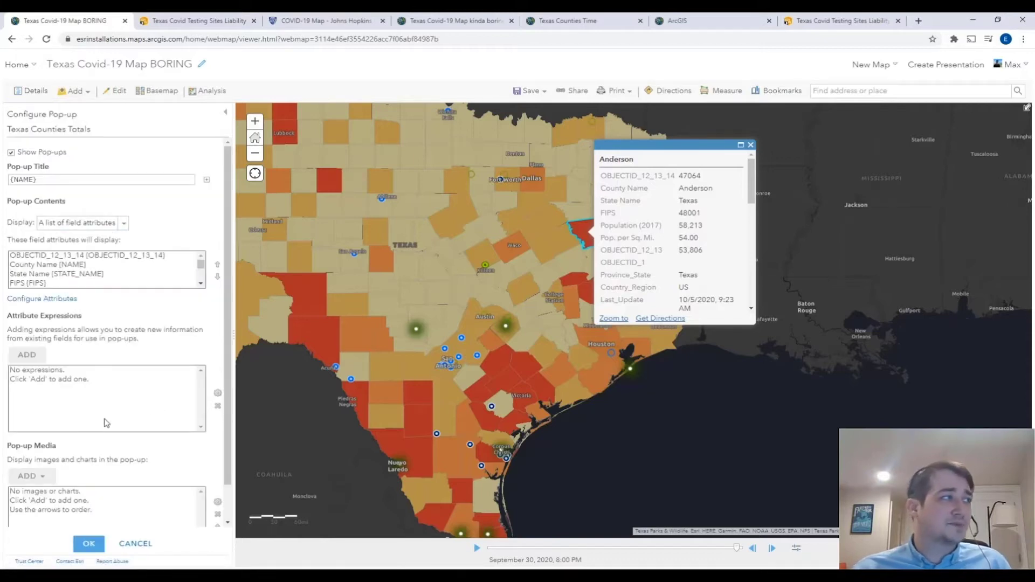
click(120, 223)
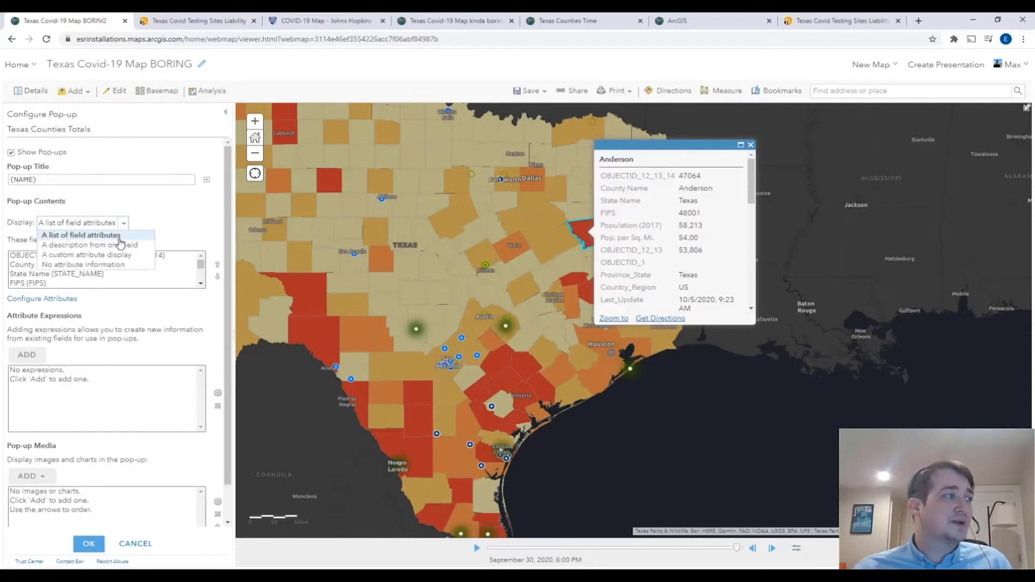
click(113, 255)
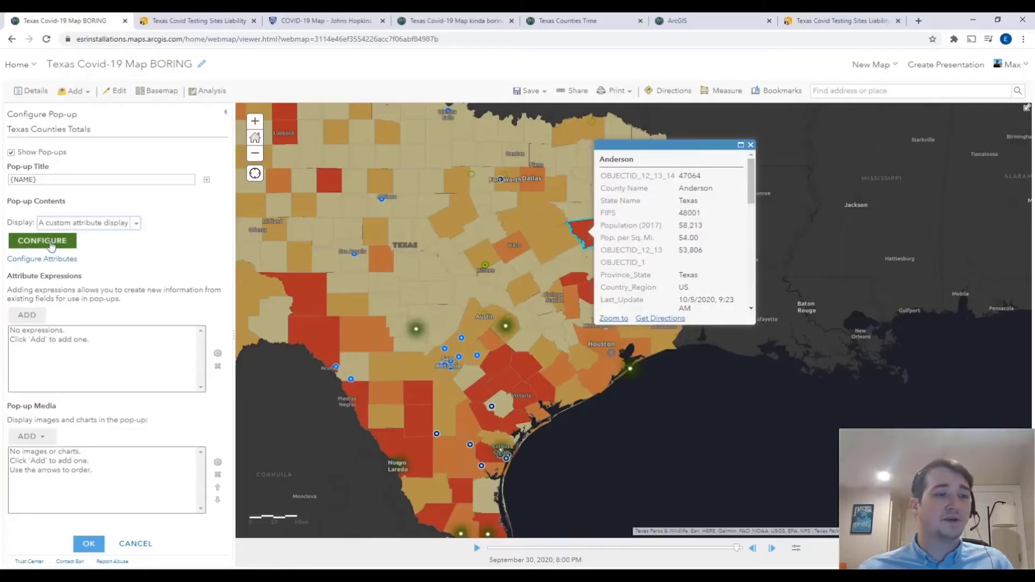
Enter "Incidence Rate: " followed by the {Incident_Rate} field in the Texas Counties Totals custom attribute display.
click(57, 244)
click(427, 317)
text(Incidence Rate:)
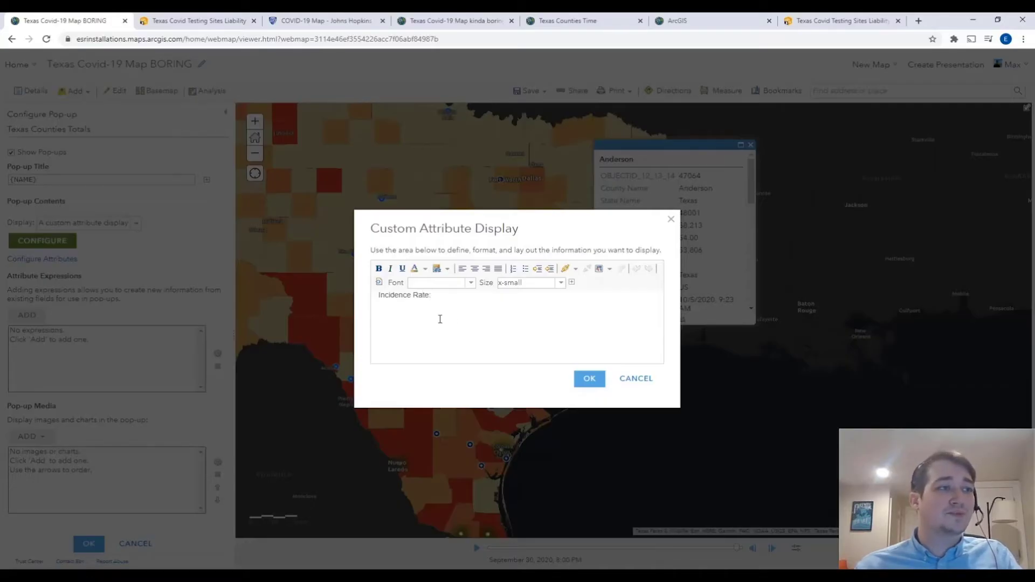
click(572, 282)
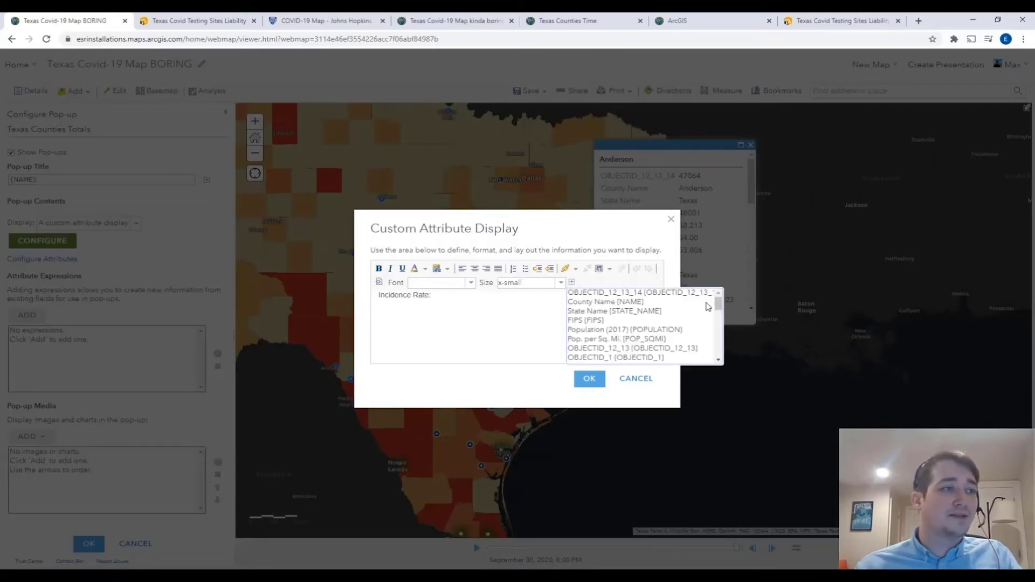
drag(718, 302, 702, 333)
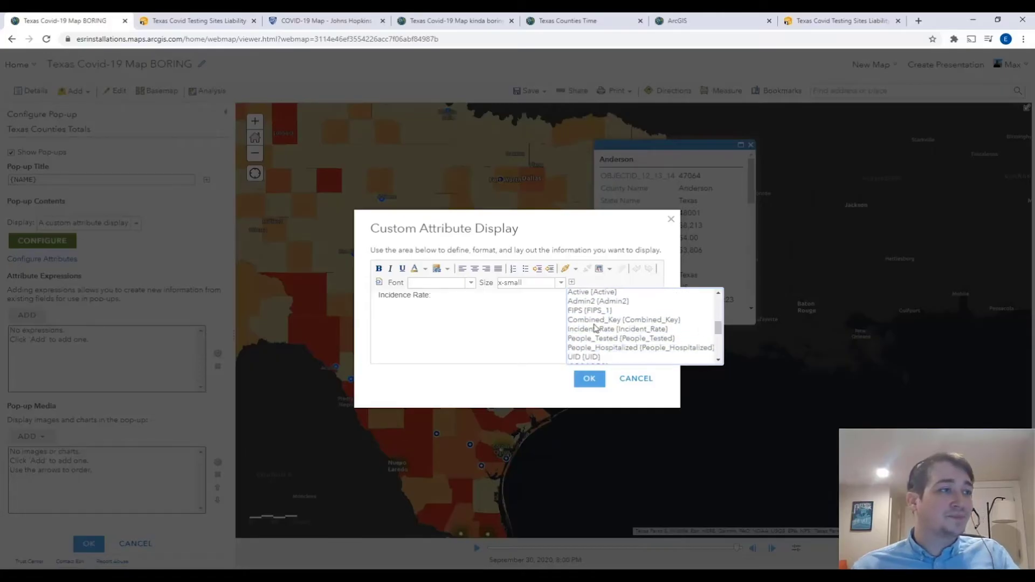
click(596, 328)
Format the whole Incidence Rate line in Tahoma at medium size and apply the county pop-up configuration.
drag(495, 298, 356, 296)
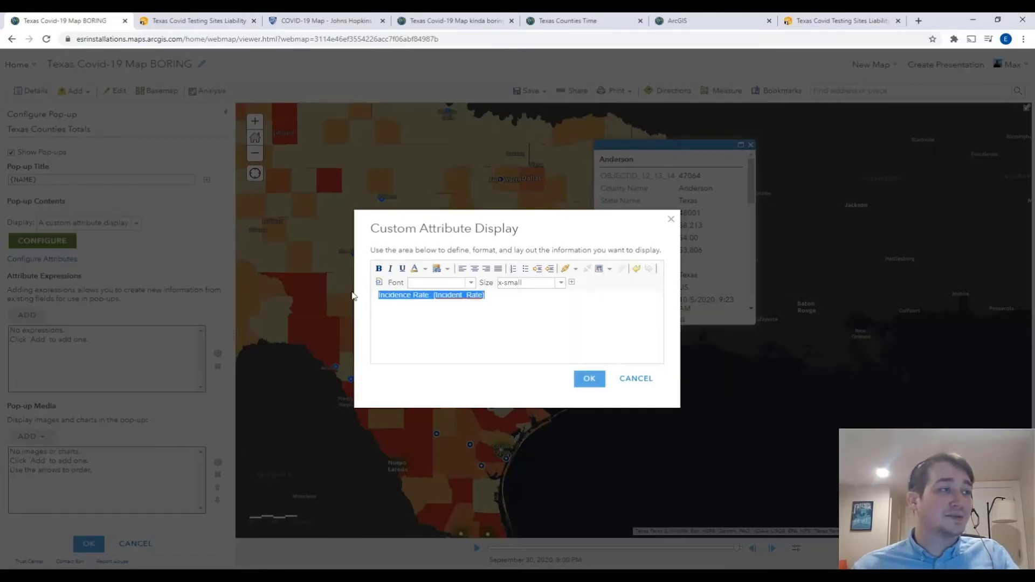
click(470, 283)
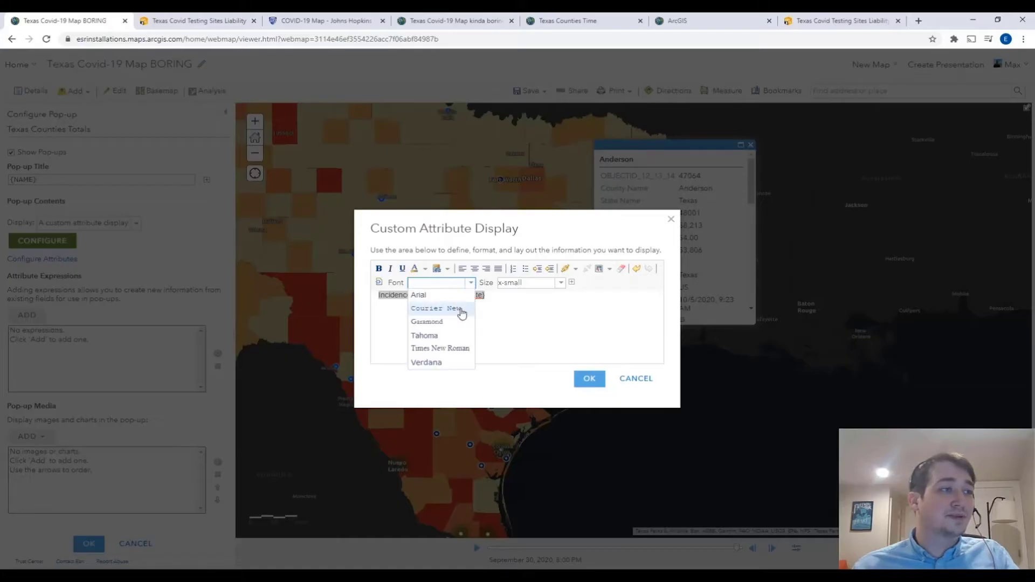
click(445, 334)
click(561, 285)
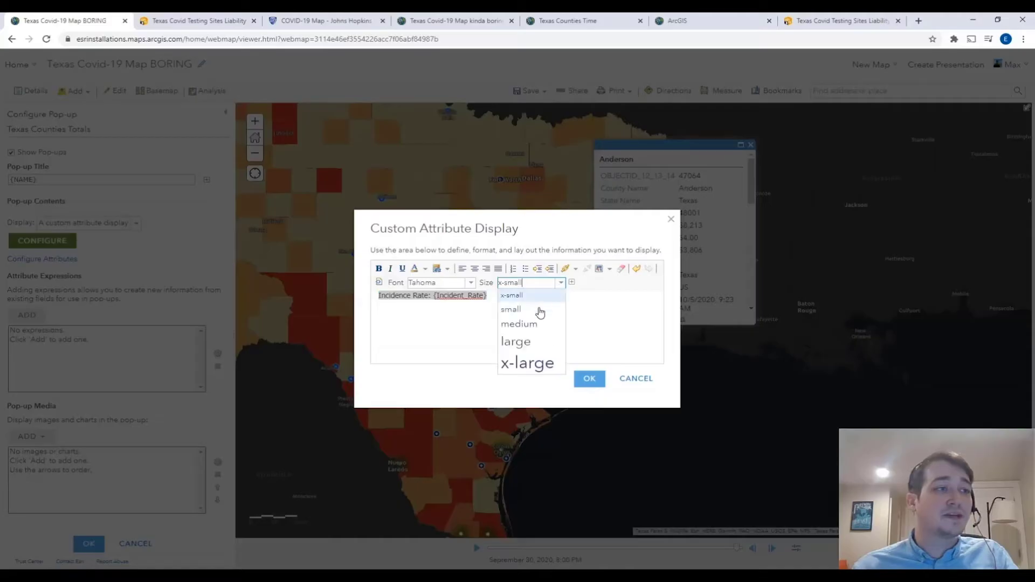
click(537, 338)
click(590, 385)
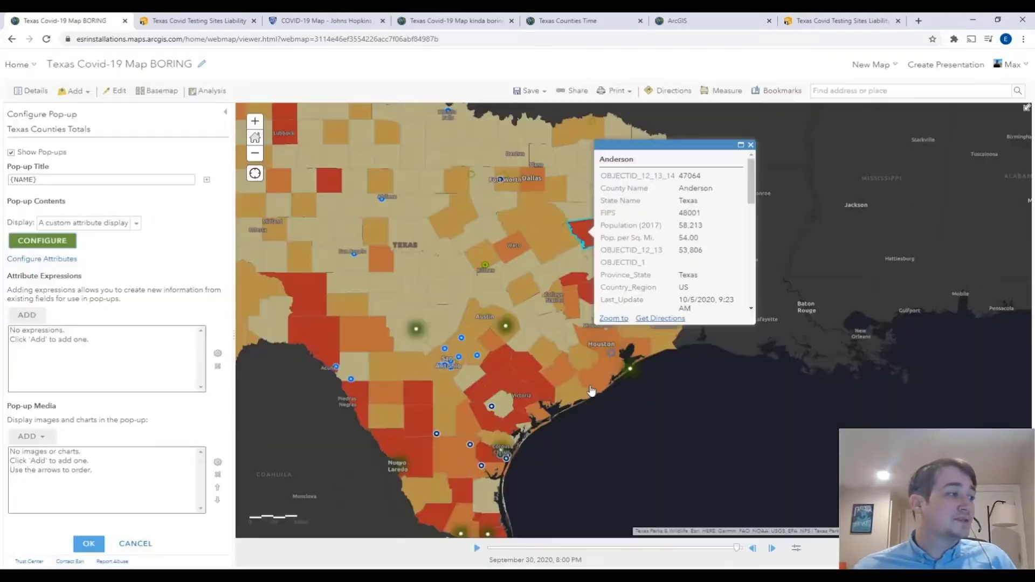
click(88, 545)
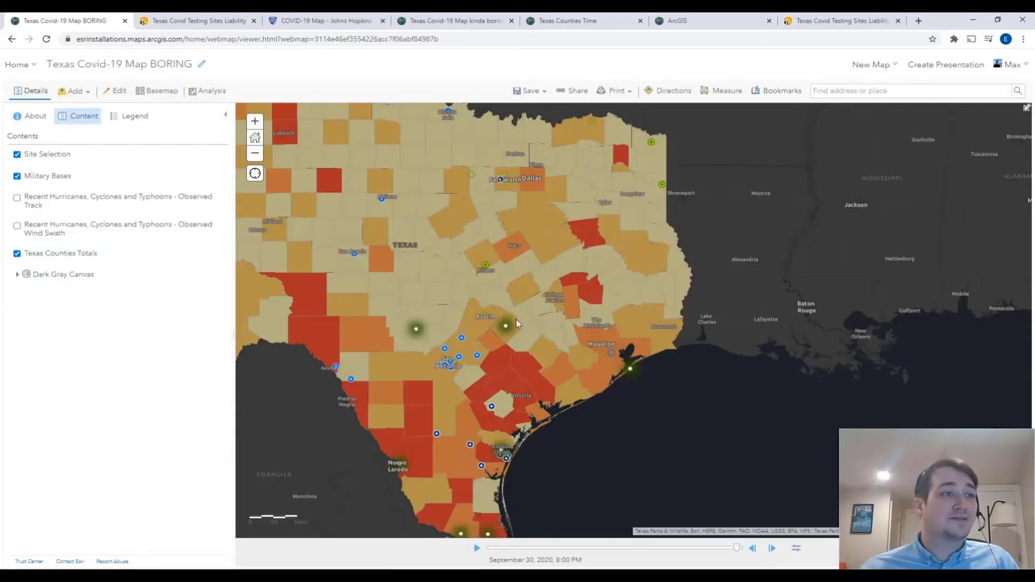
Check the incidence rate pop-ups of several counties across Texas, including Walker, Hill and Martin.
click(591, 295)
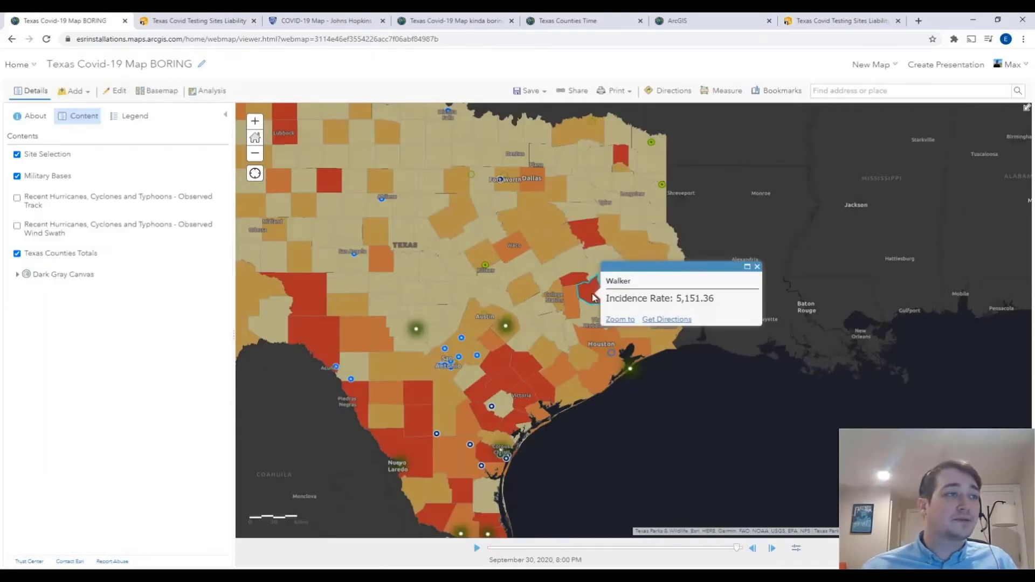
click(517, 231)
drag(409, 216, 535, 268)
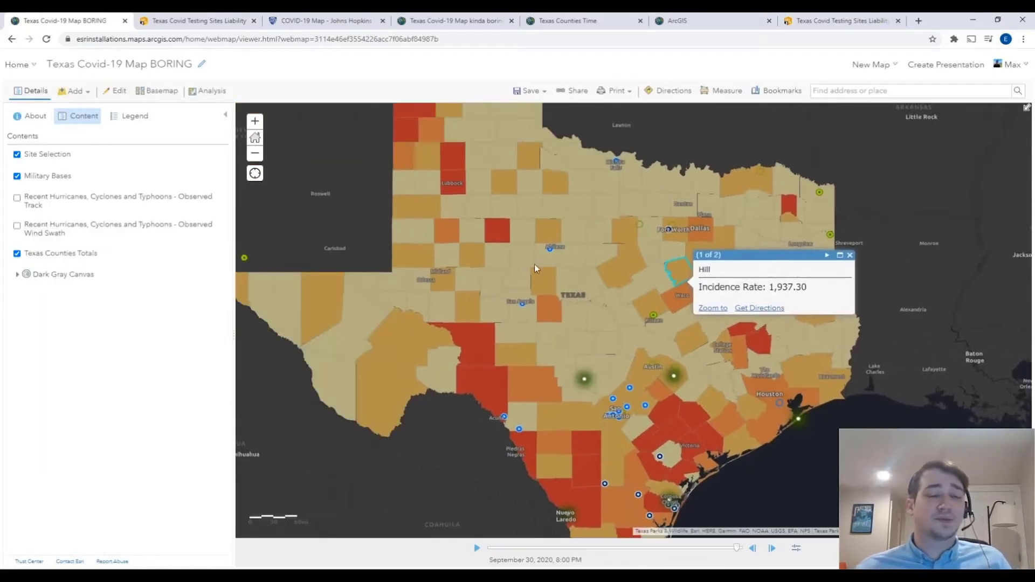
click(438, 252)
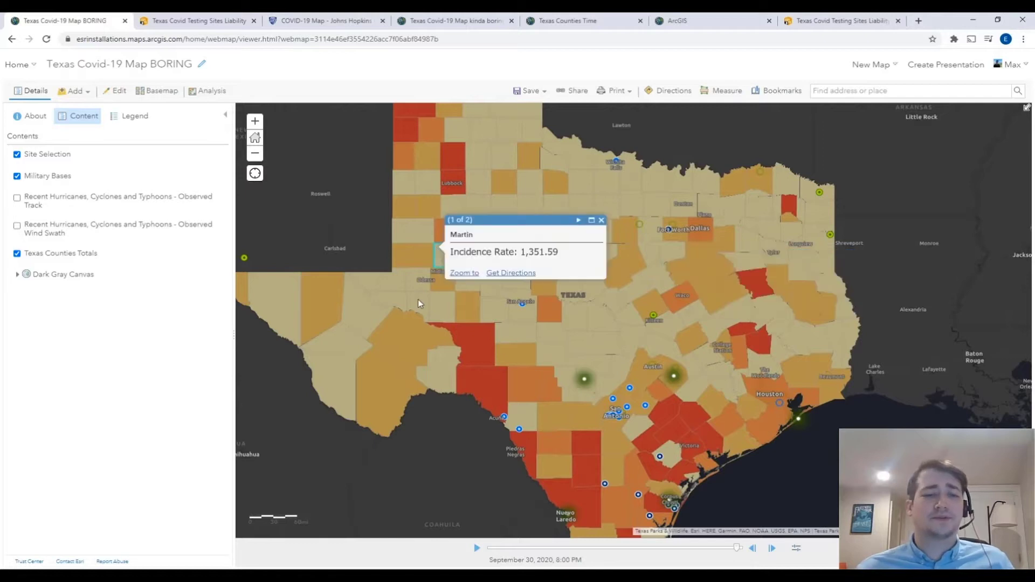
click(379, 313)
click(388, 403)
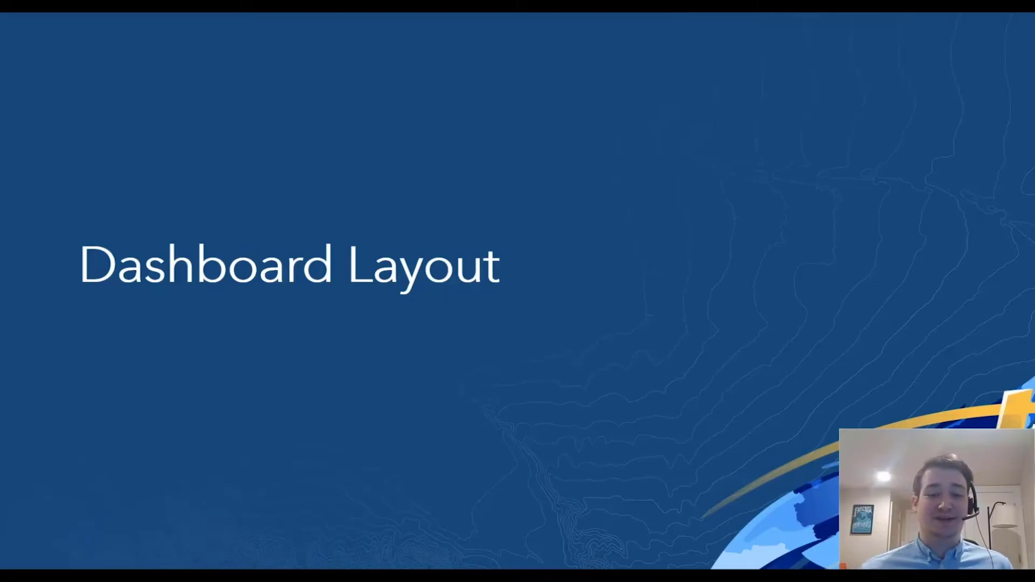
key(Right)
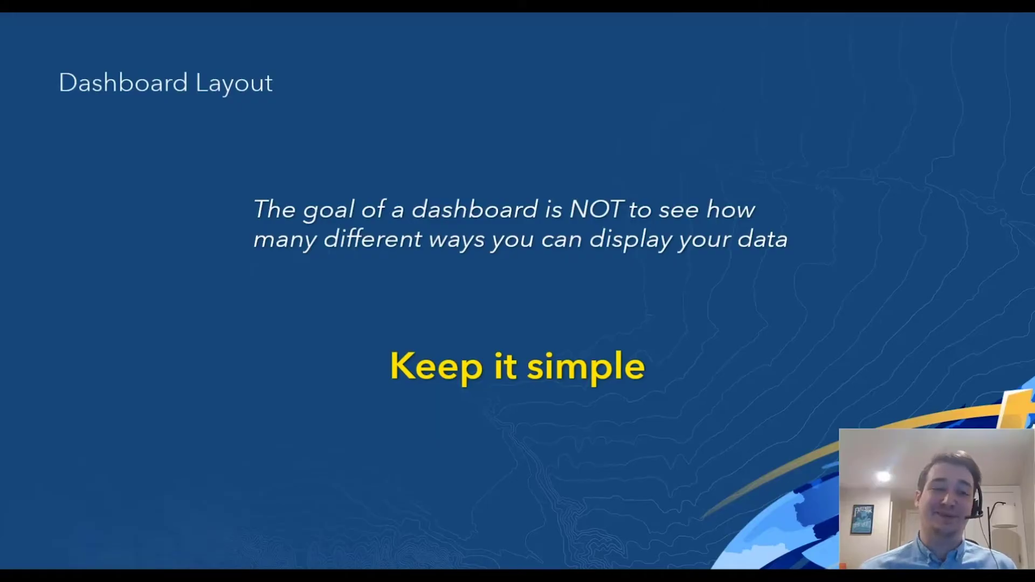
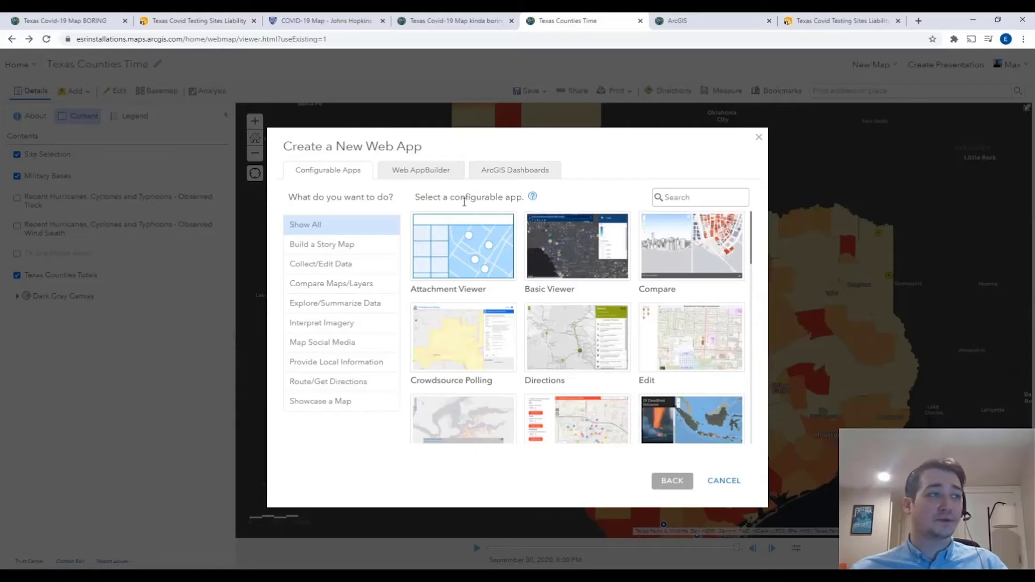
Create a new ArcGIS Dashboards app titled "Texas Counties Time" with the tag DIF from the web map.
click(427, 171)
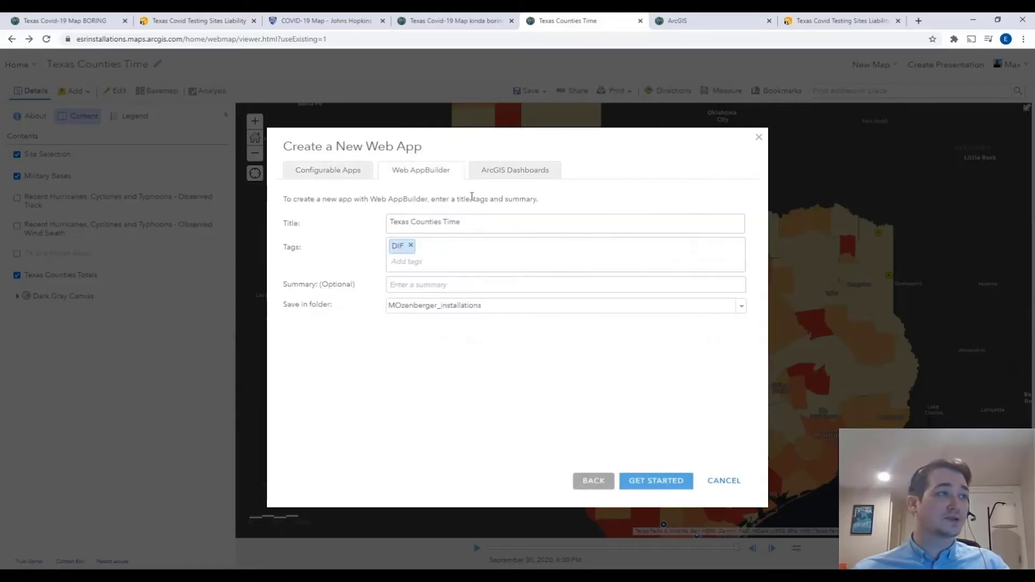
click(505, 171)
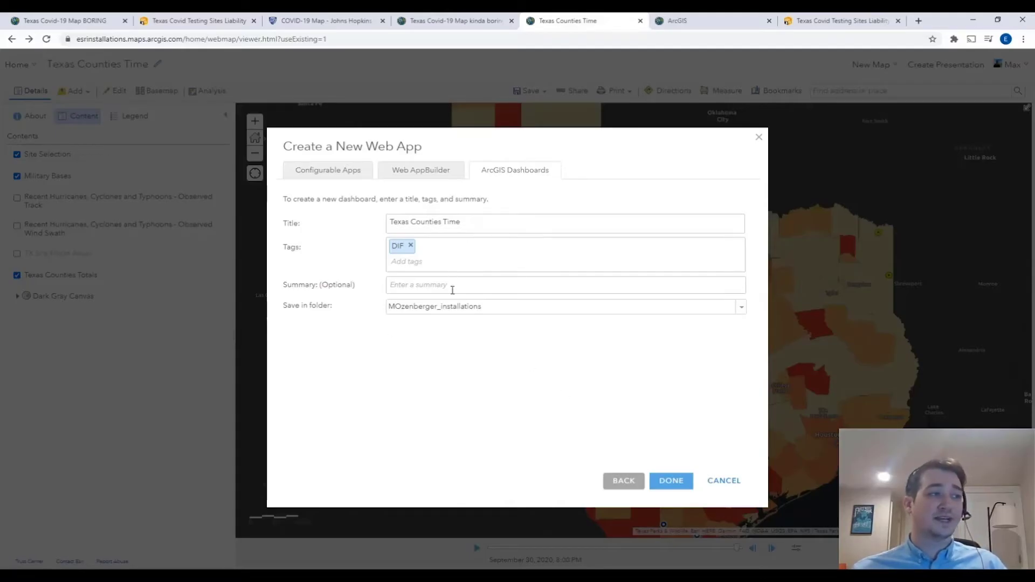
click(671, 480)
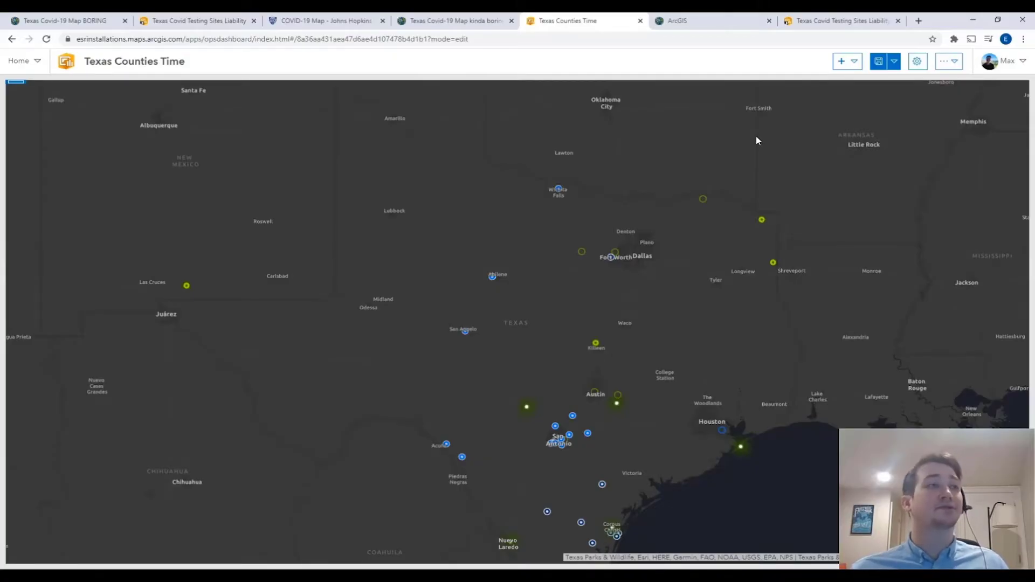
Switch to Dashboards Beta from the ArcGIS home page and open the dashboard "Texas Covid Testing Sites Liability Building Blocks" for editing.
click(728, 22)
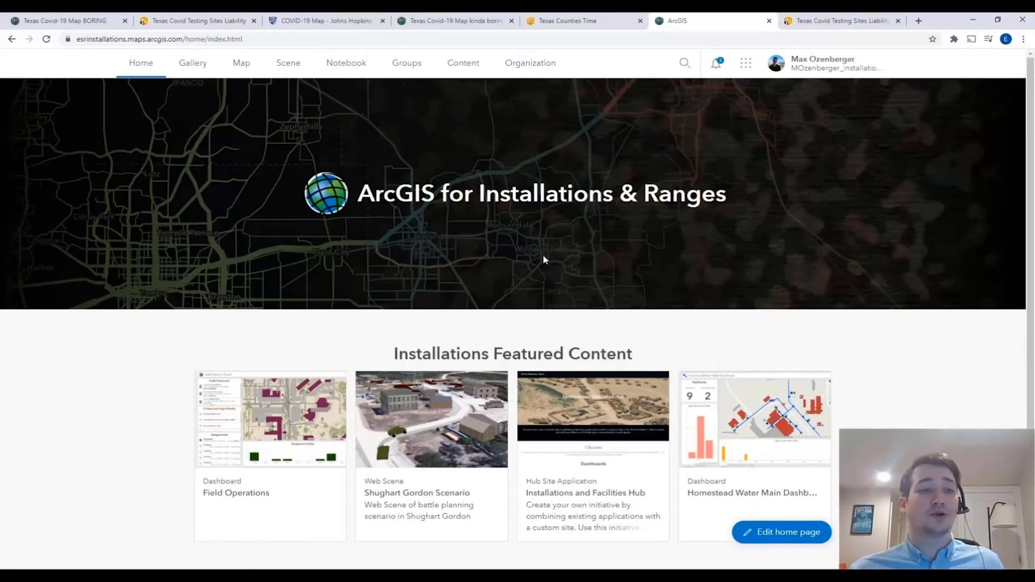
click(744, 63)
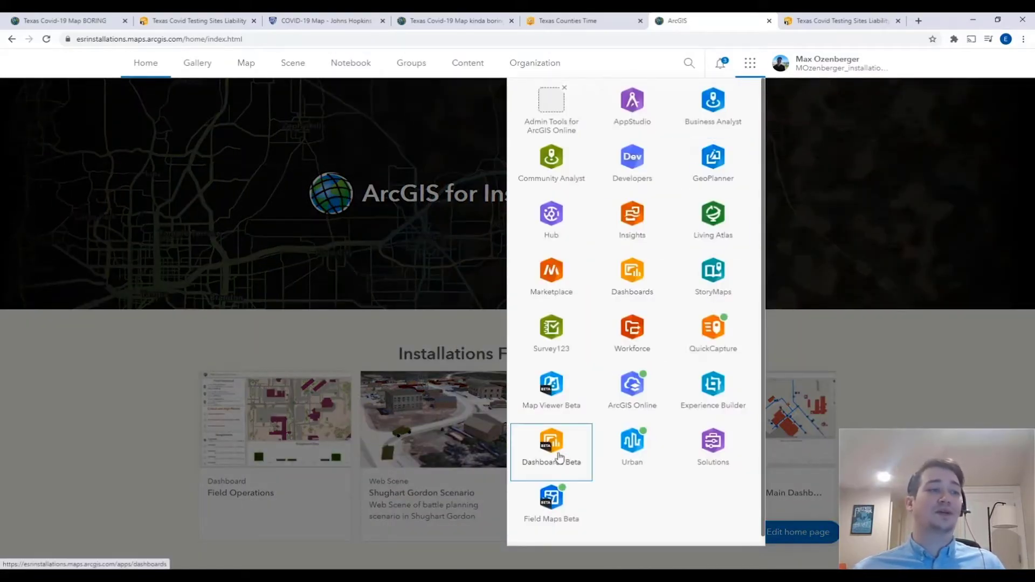
click(551, 441)
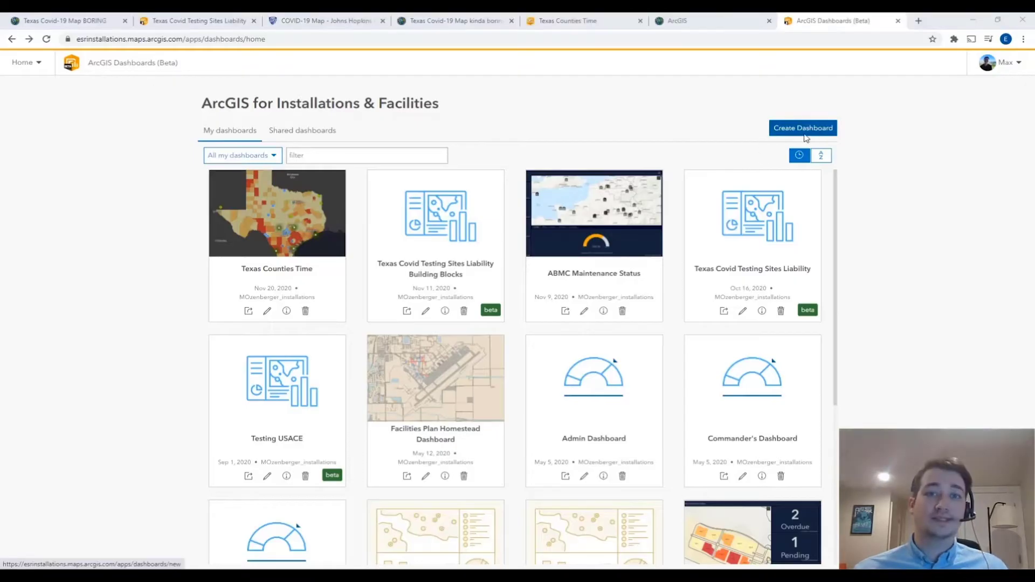
click(425, 312)
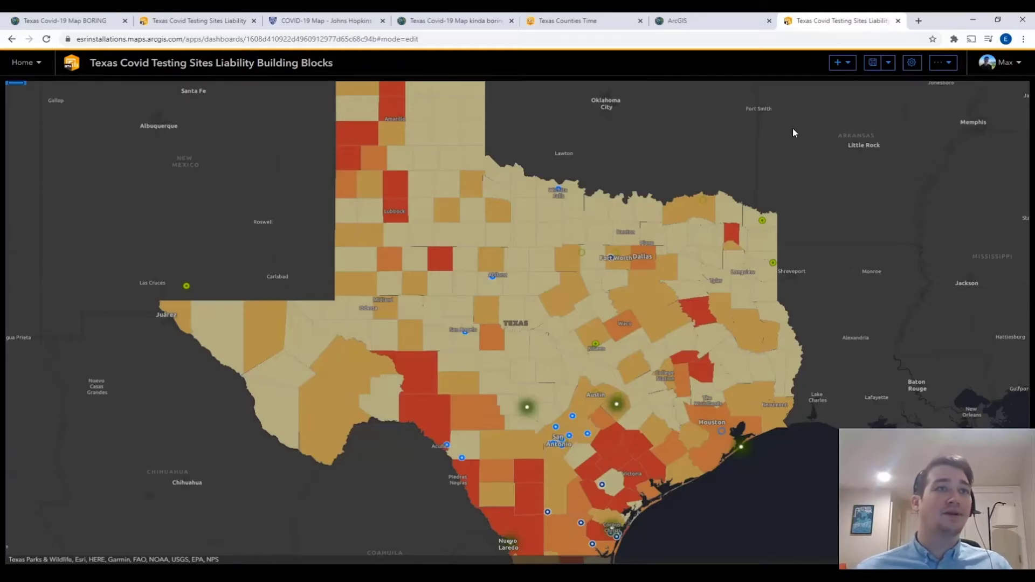
Add a header panel to the dashboard in the small size.
click(849, 69)
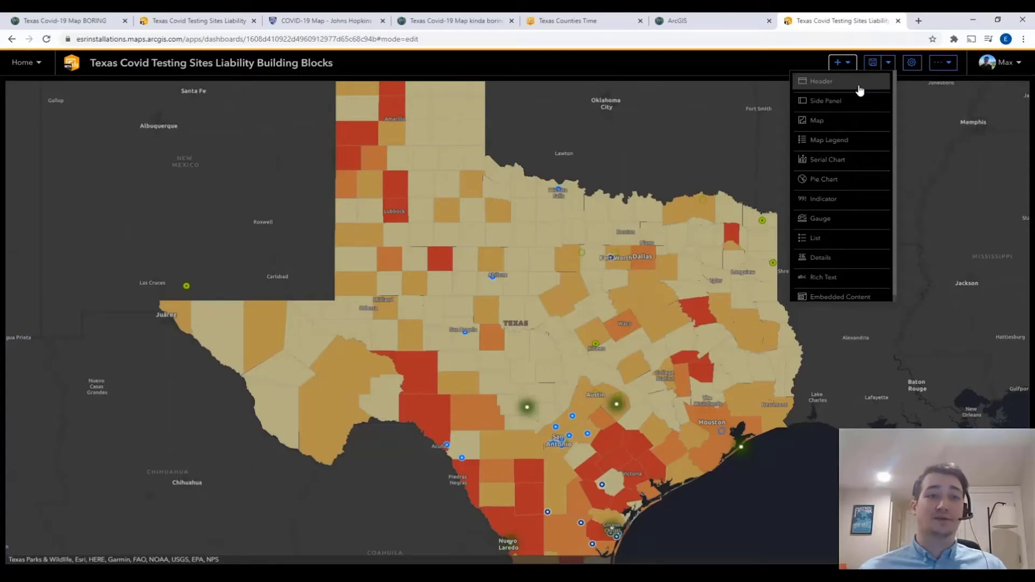
click(859, 88)
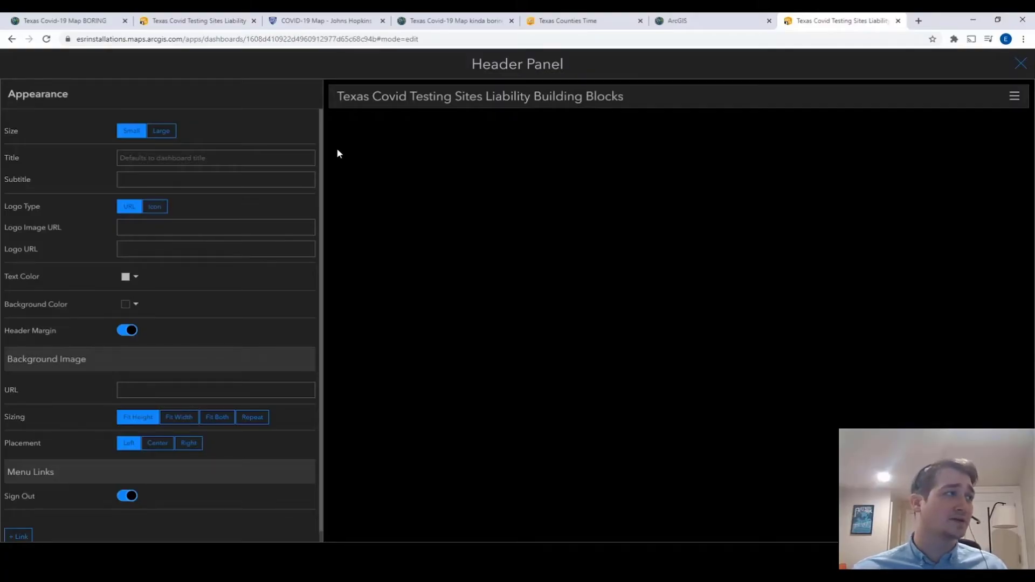
click(160, 135)
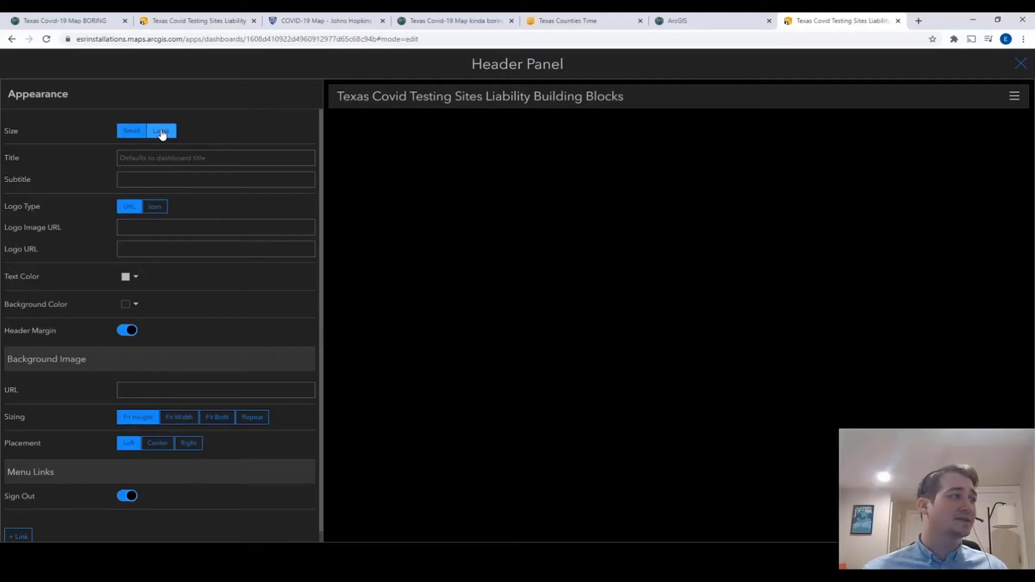
click(134, 134)
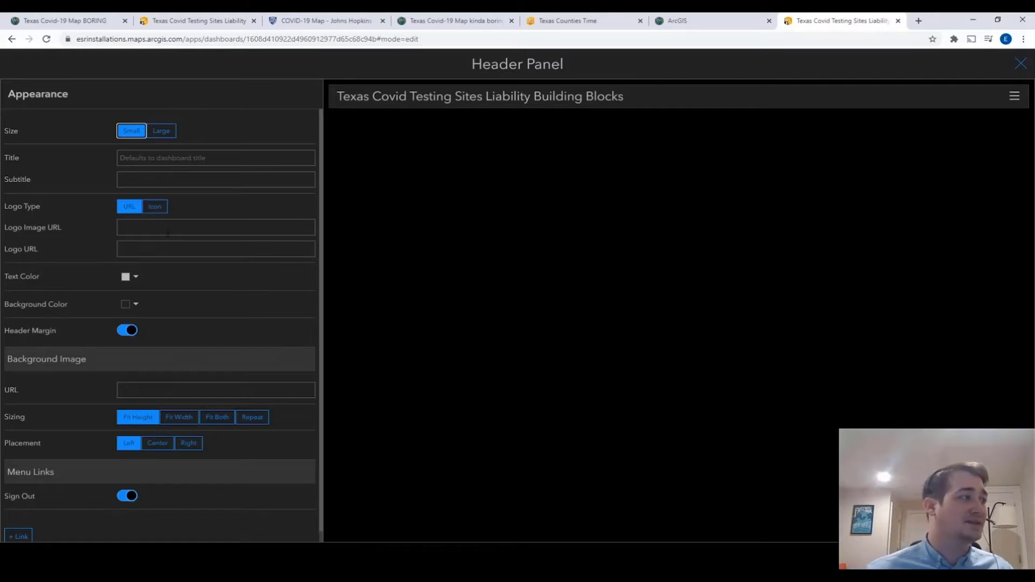
Use the heart with lightning bolt icon as the header logo, colour it white (#ffffff) and finish the header.
click(152, 209)
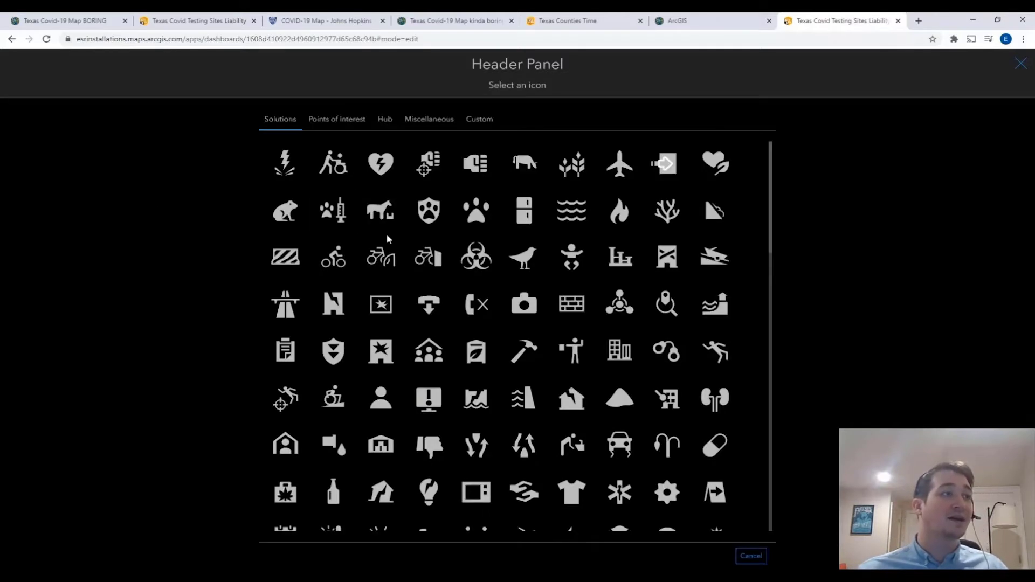
click(380, 163)
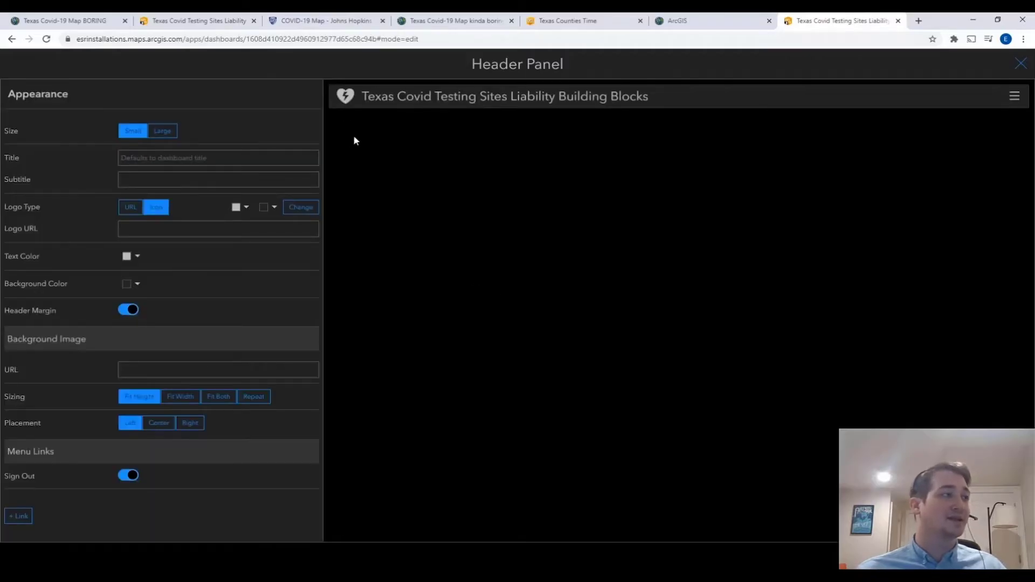
click(247, 209)
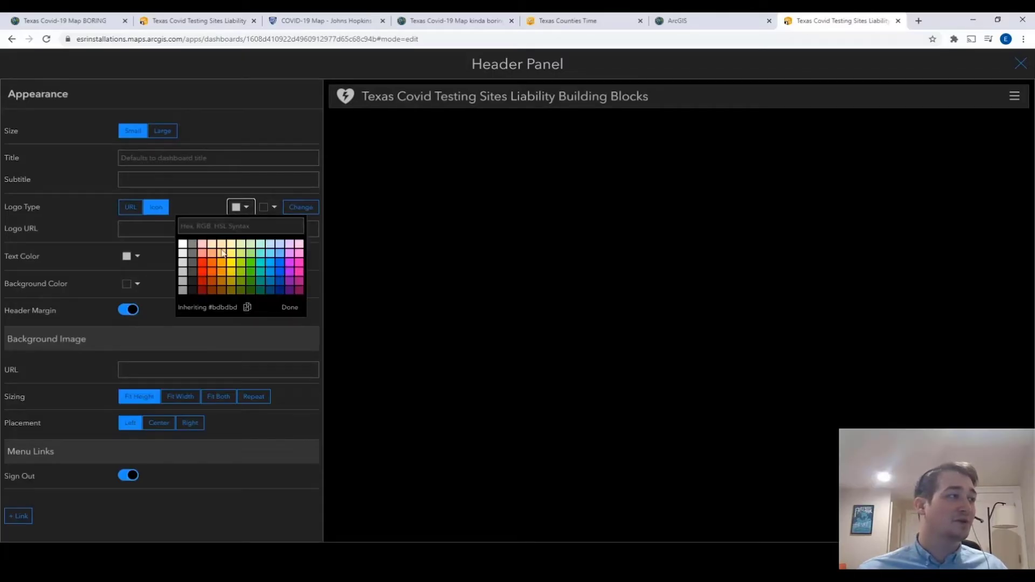
click(182, 244)
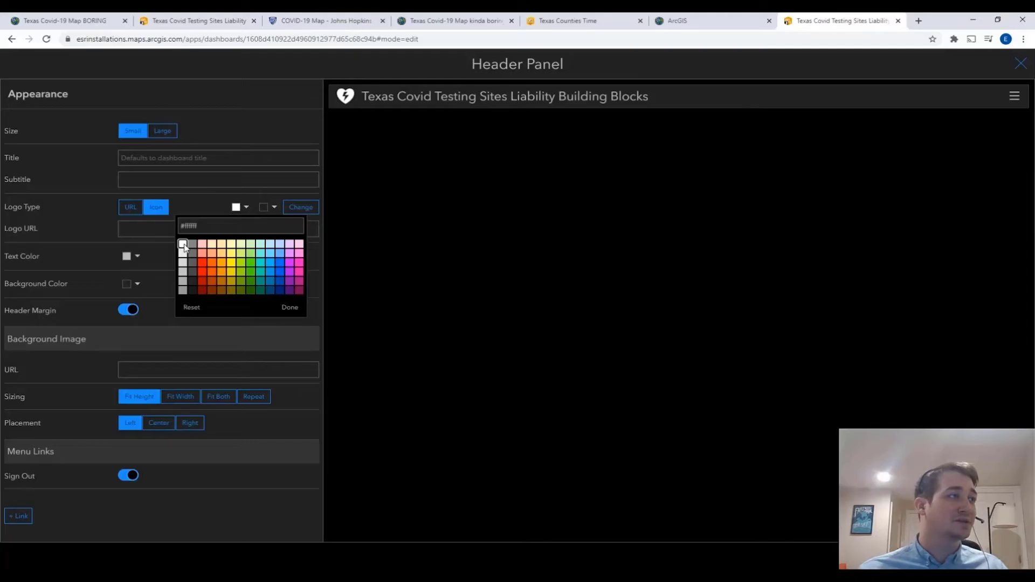
click(288, 307)
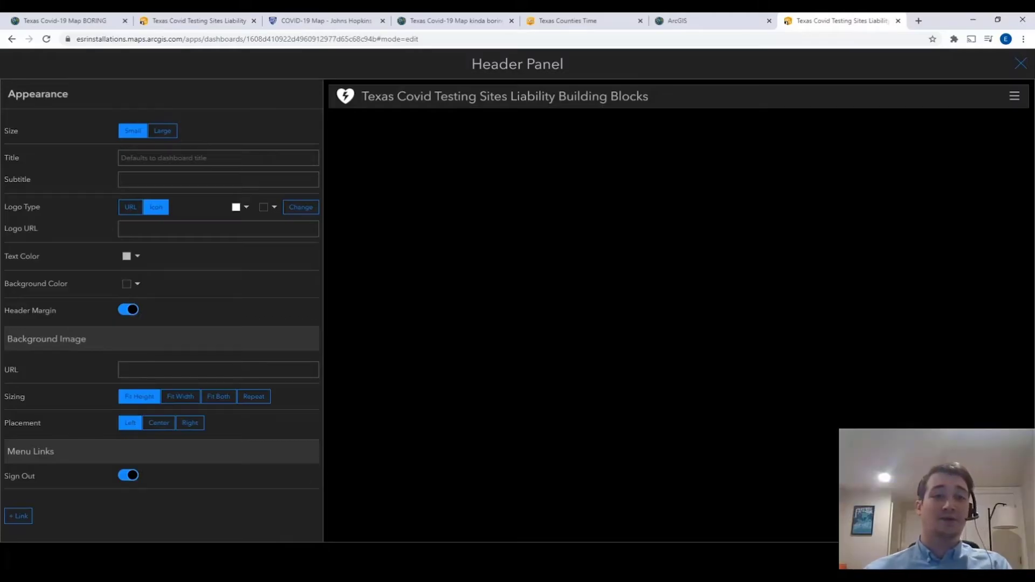
click(1013, 554)
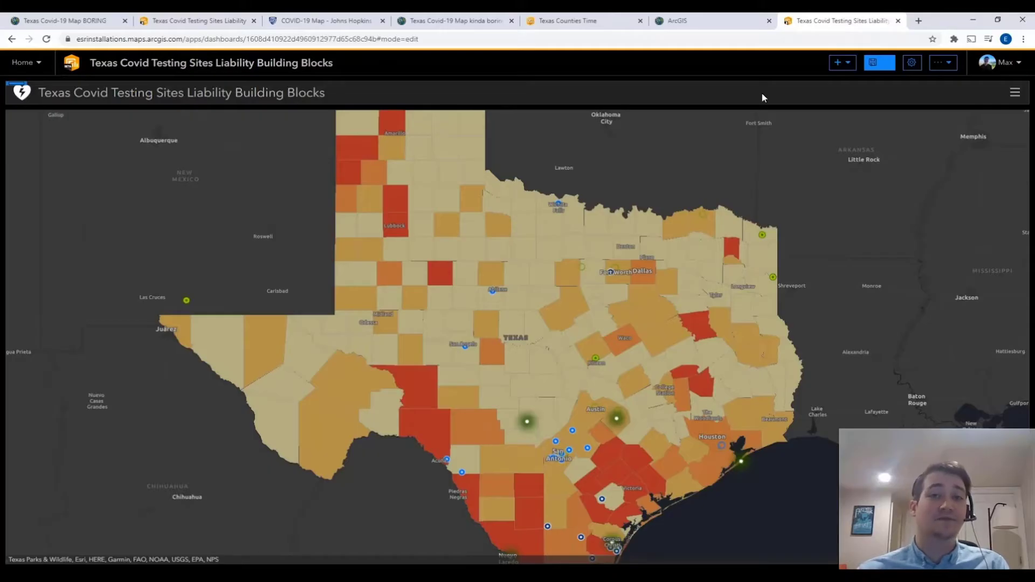
Add a list element to the dashboard based on the Site Selection layer.
click(847, 63)
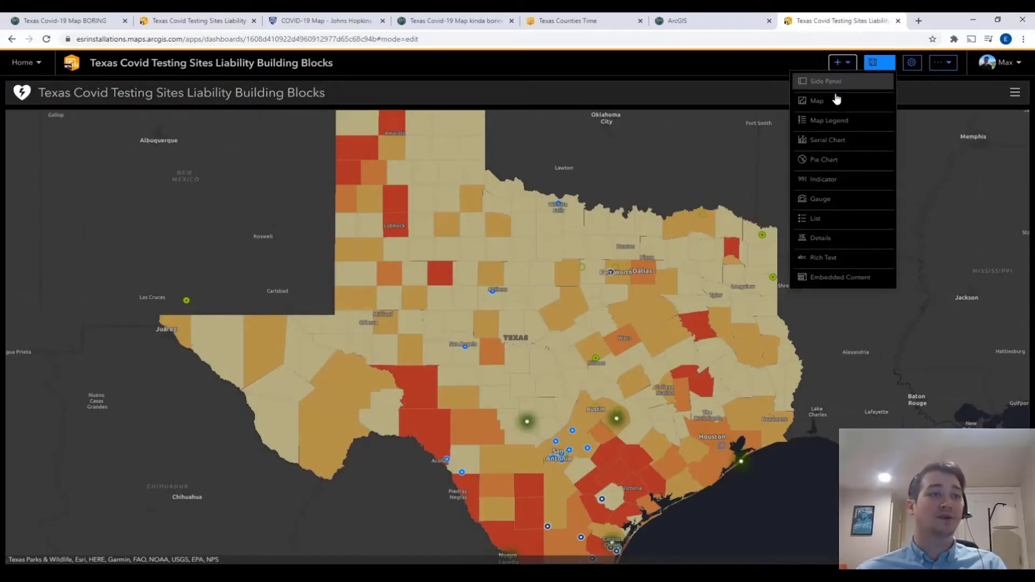
click(825, 219)
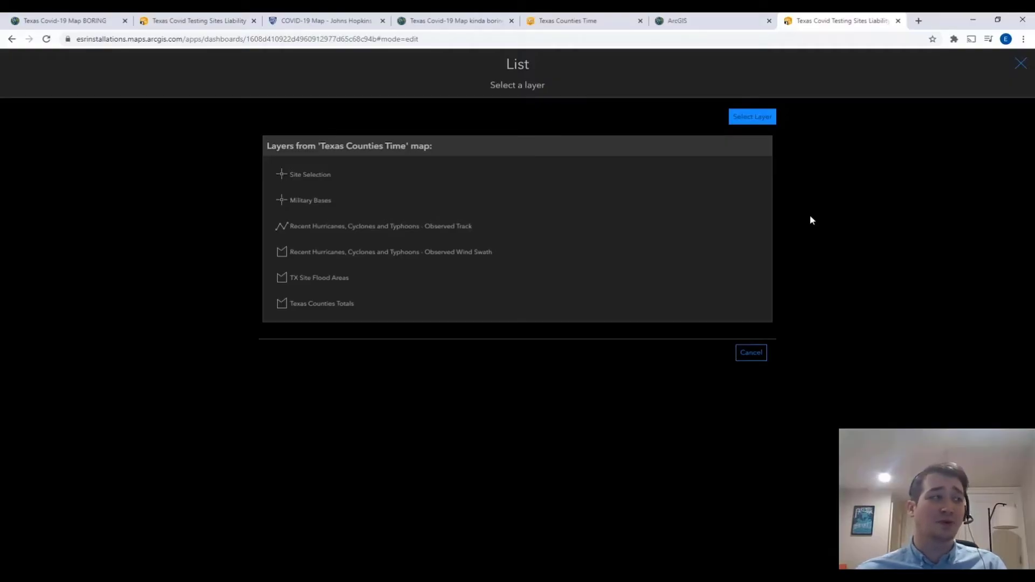
click(535, 179)
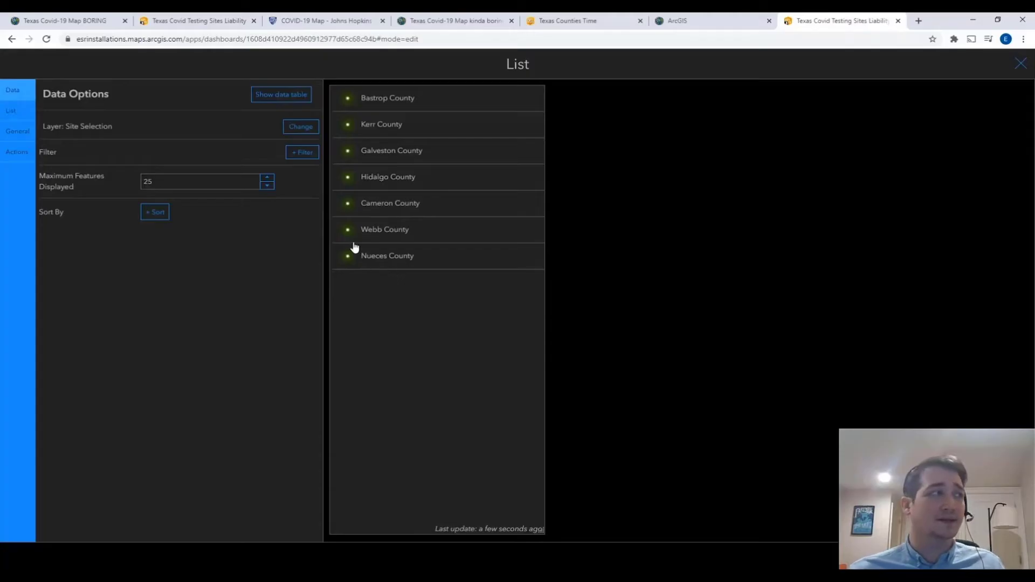
Centre the {state_name} line of the list's line item template and format it as Heading 3.
click(13, 113)
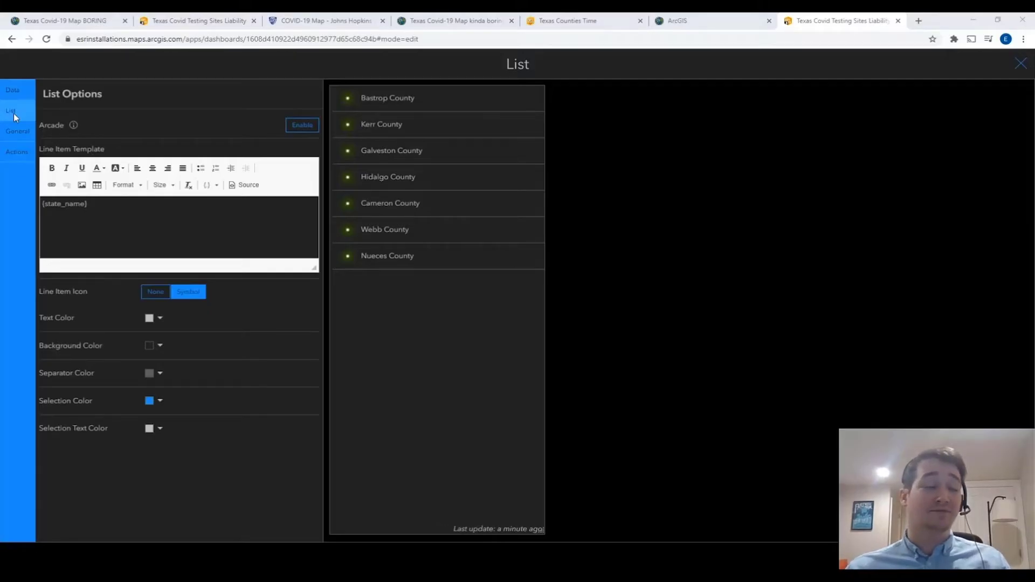
click(104, 204)
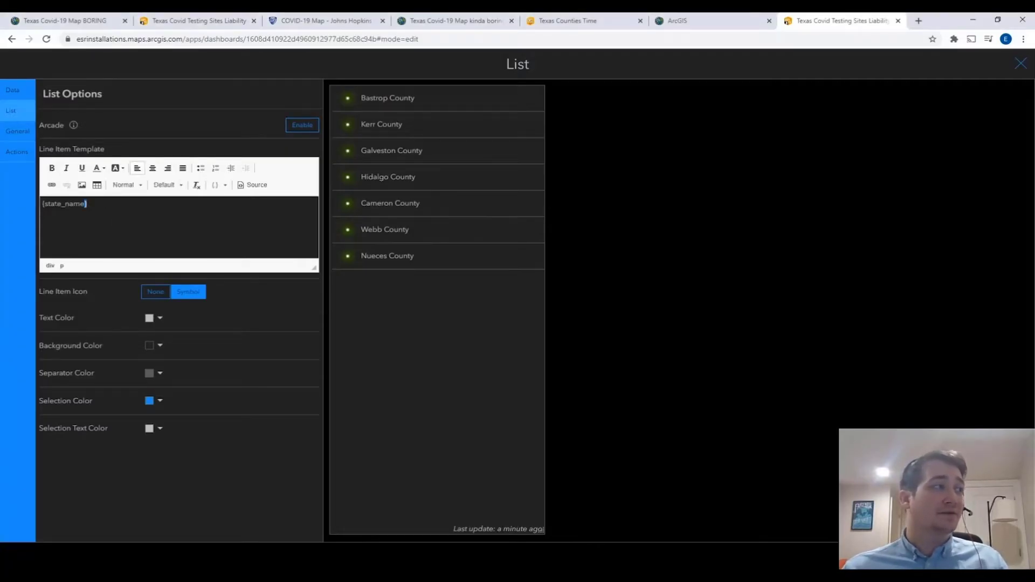
key(ctrl+a)
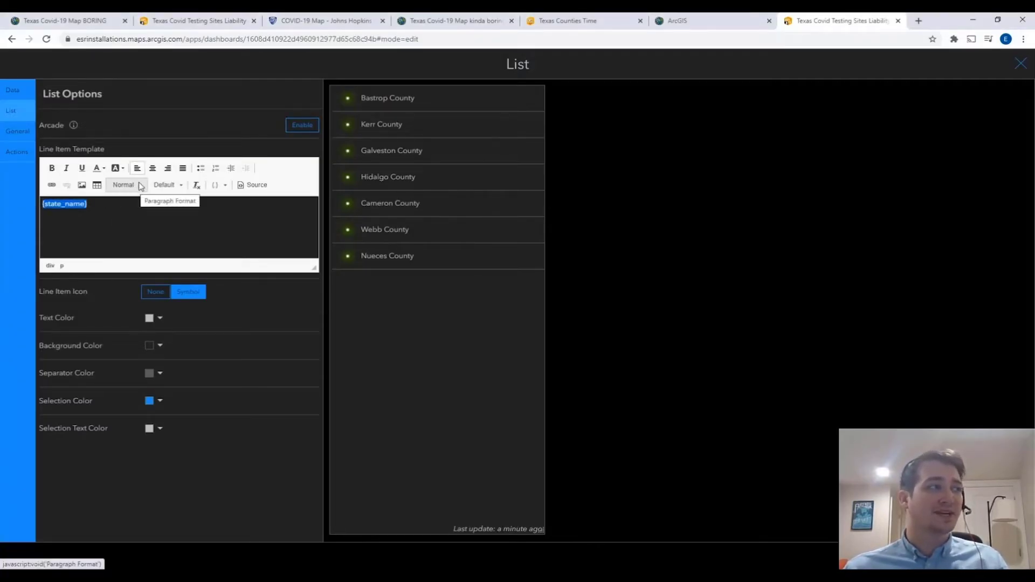
click(152, 169)
click(127, 185)
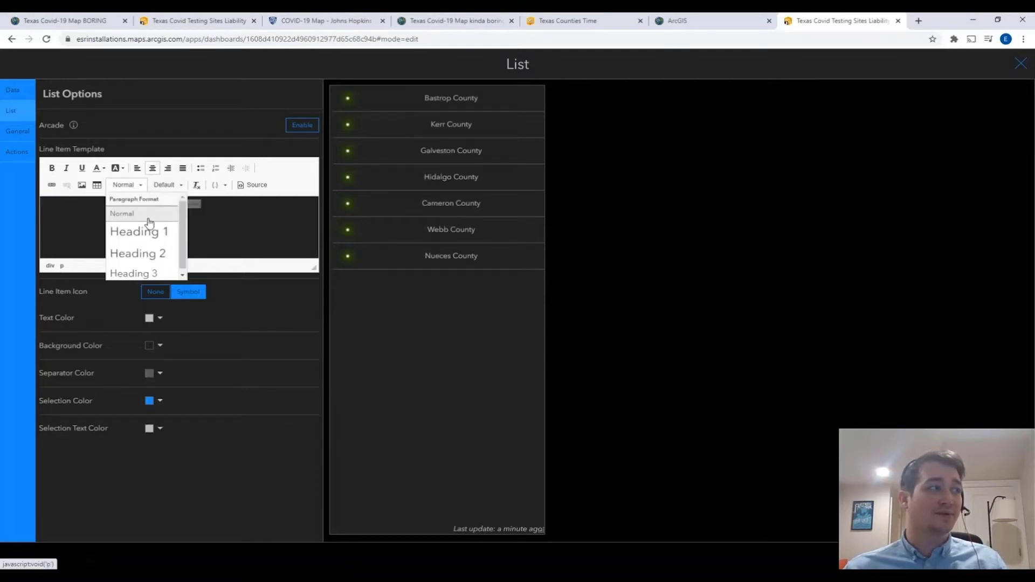
click(151, 270)
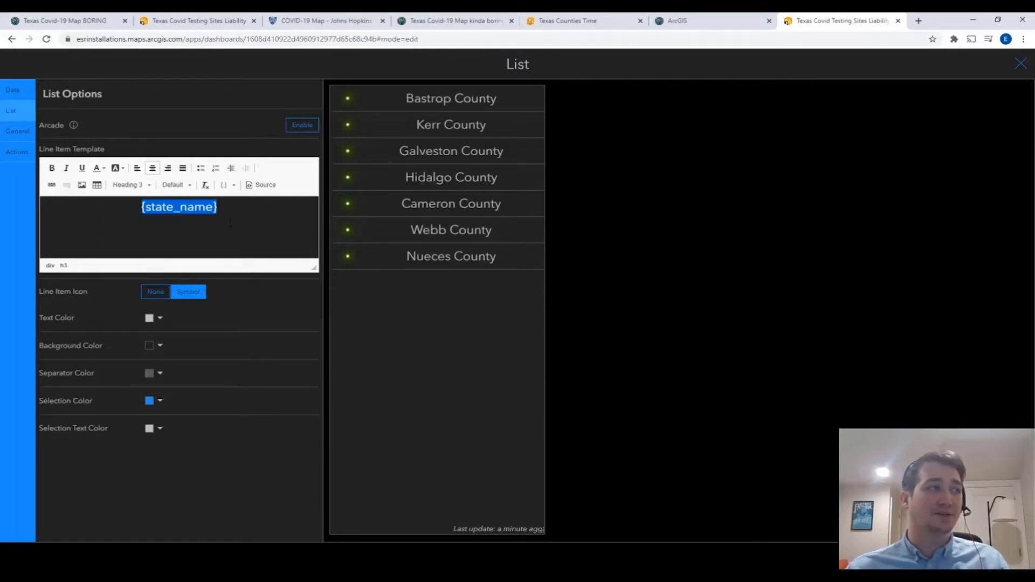
Insert the {HurricaneRisk} field on a new line beneath {state_name} in the line item template.
click(240, 214)
key(Return)
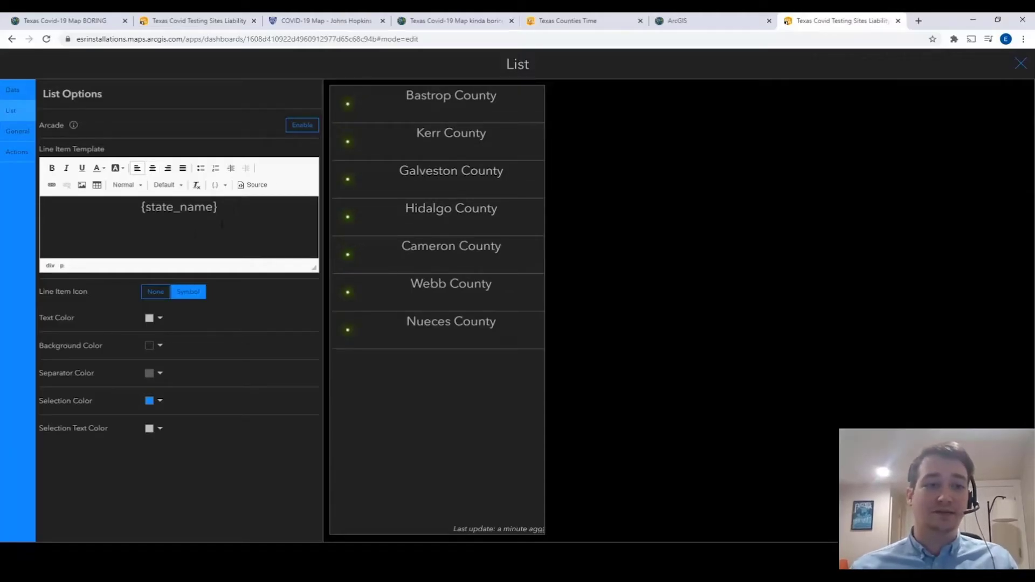
click(221, 188)
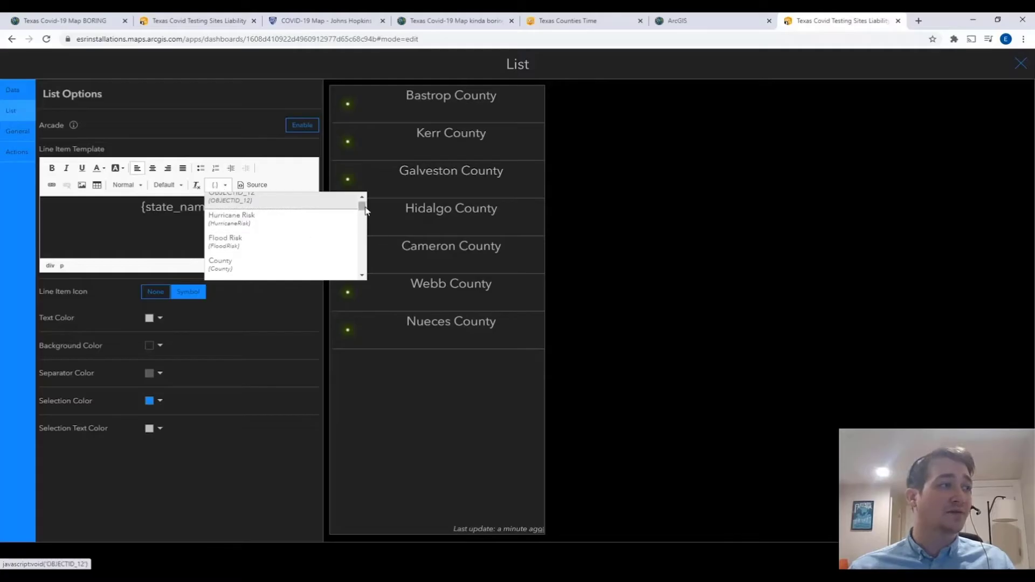
scroll(327, 222, down, 1)
scroll(326, 224, up, 1)
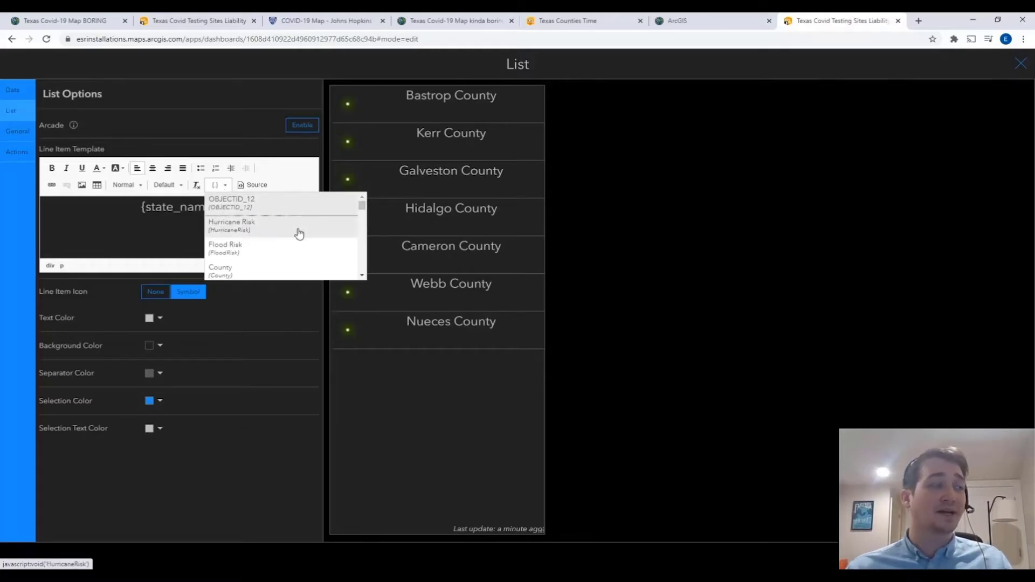
click(265, 236)
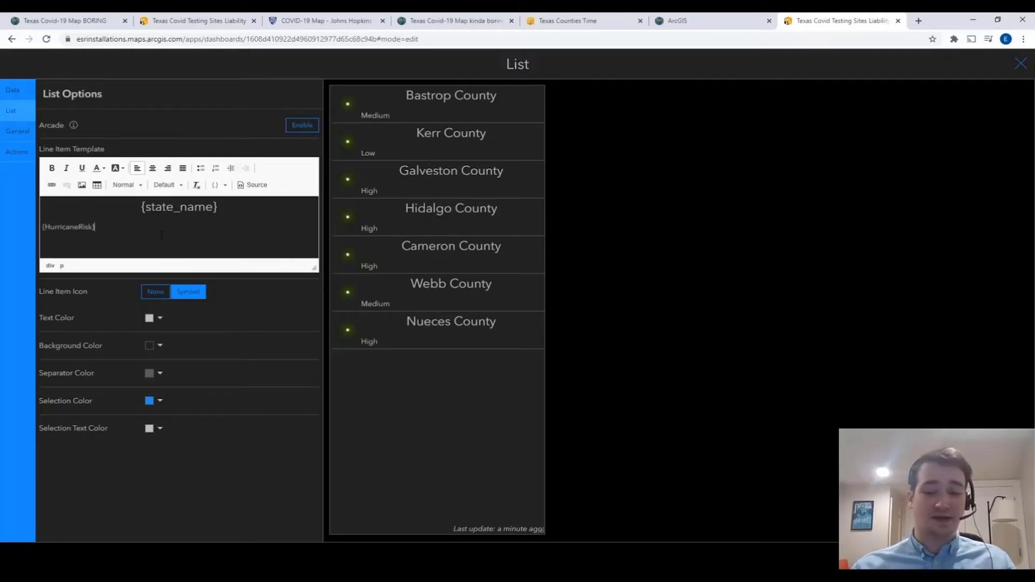
Insert the {FloodRisk} and {RPL_THEMES} fields on separate lines beneath {HurricaneRisk}.
key(Return)
click(216, 185)
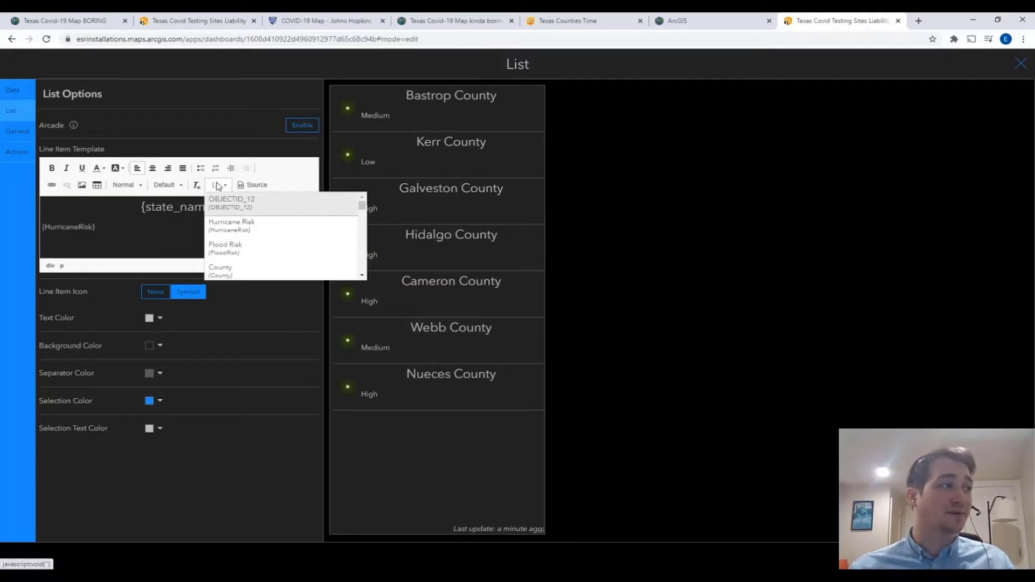
click(248, 236)
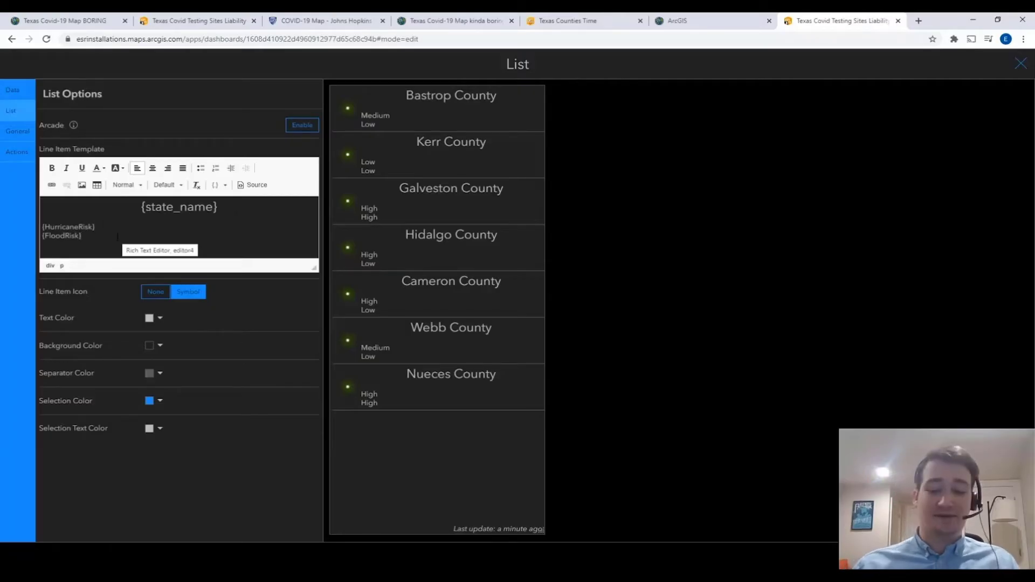
key(Return)
click(216, 185)
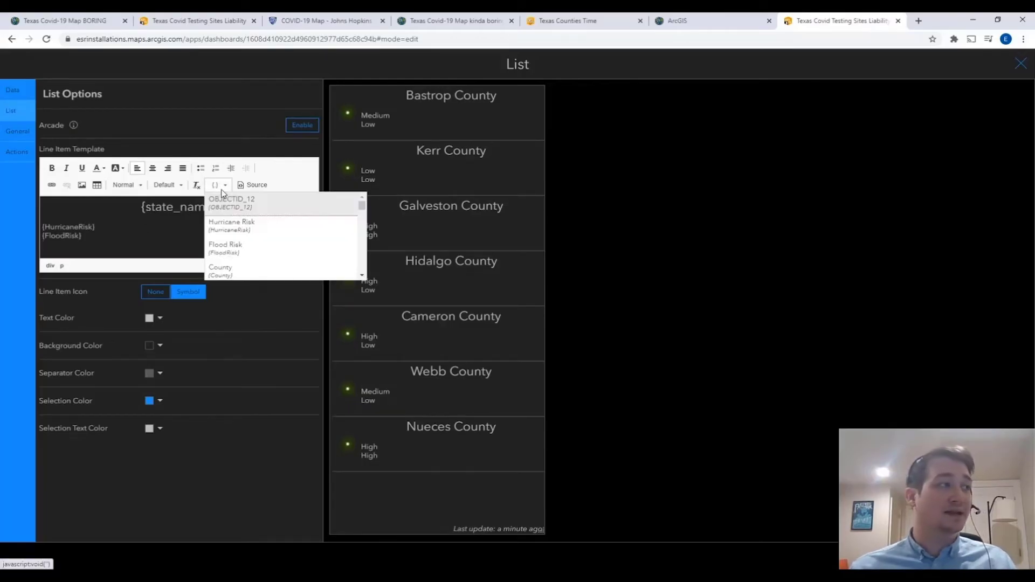
drag(362, 206, 363, 208)
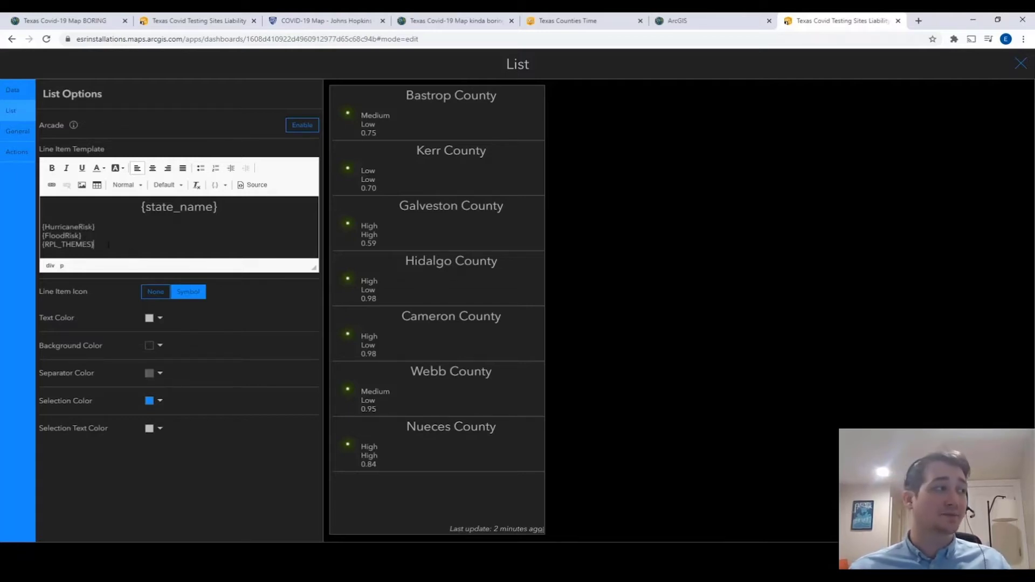
Centre the three field lines beneath the county name and add a blank line under {RPL_THEMES}.
drag(95, 245, 39, 226)
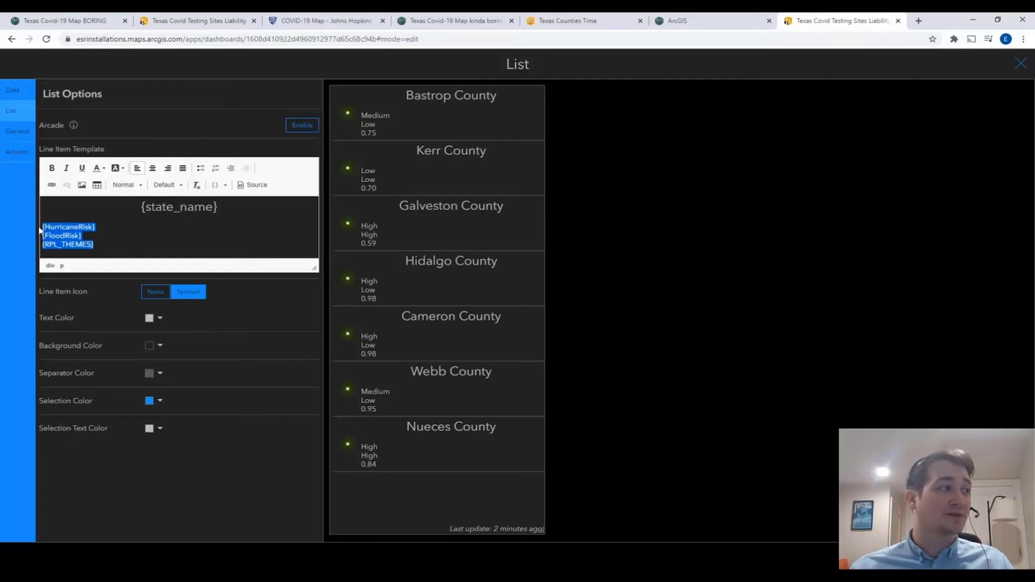
click(152, 170)
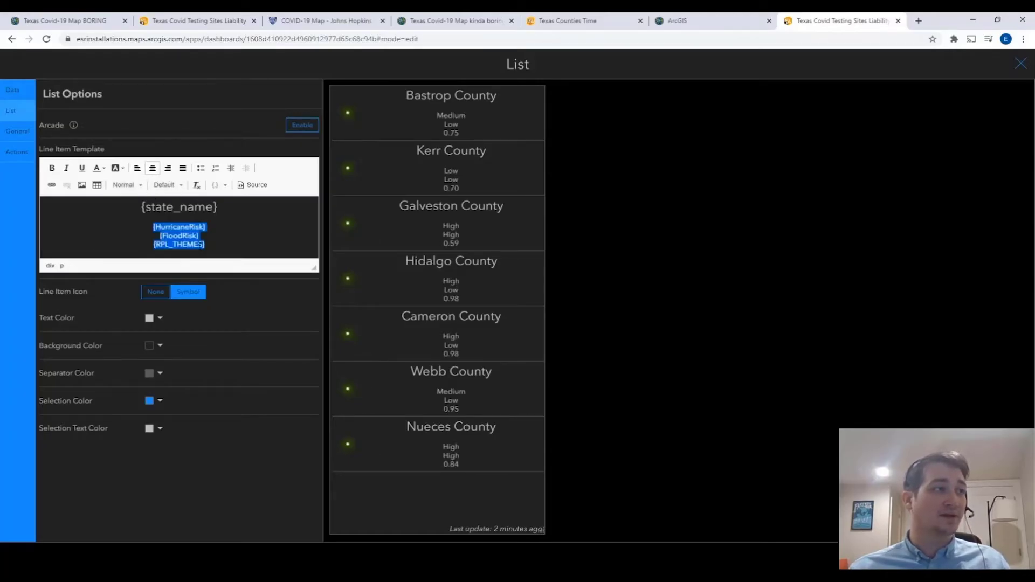
click(201, 244)
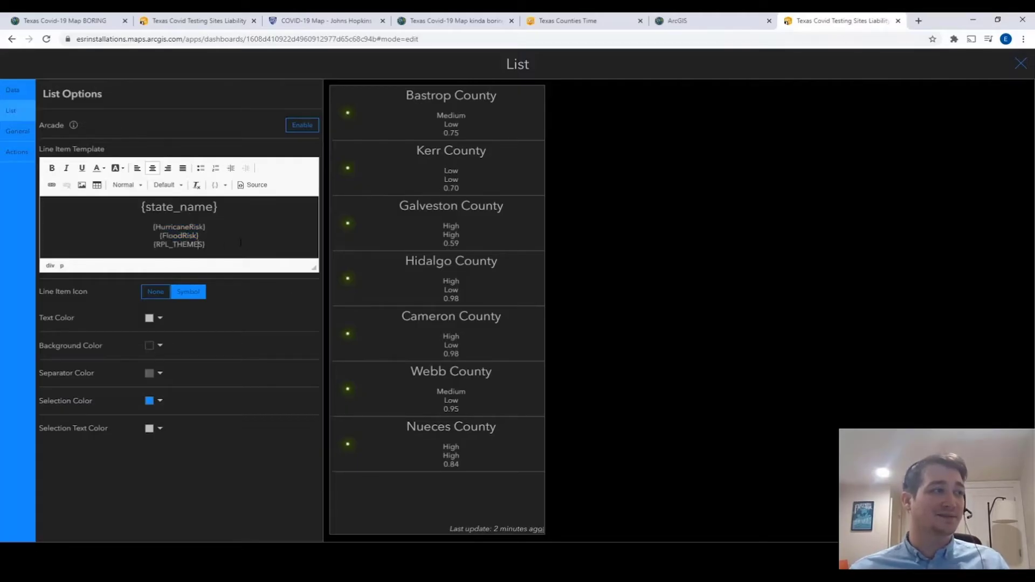
key(Return)
Label the three field lines "Hurricane Risk:", "Flood Risk:" and "Social Vulnerability:" in front of their fields.
click(219, 246)
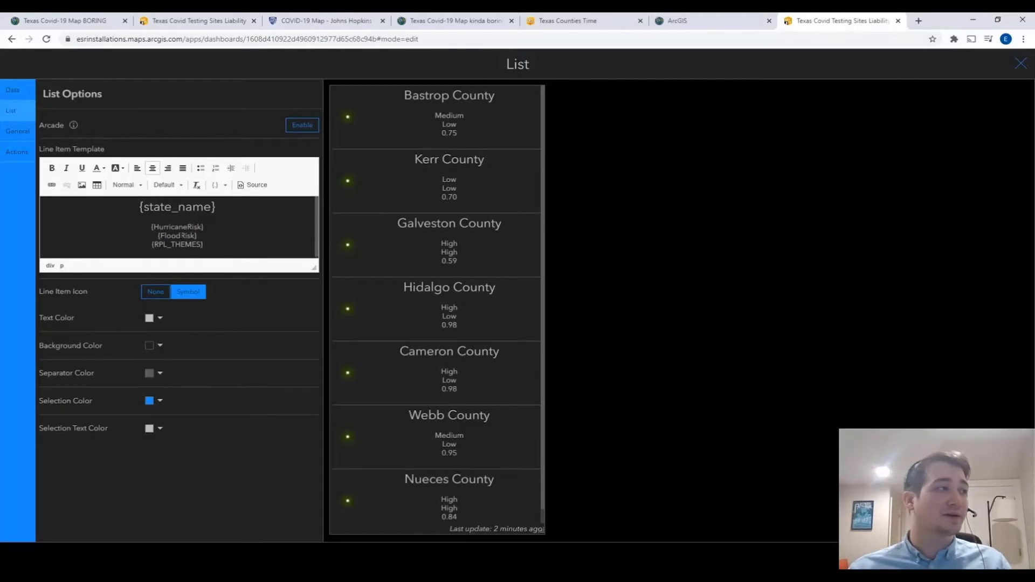
text(Hurricane R)
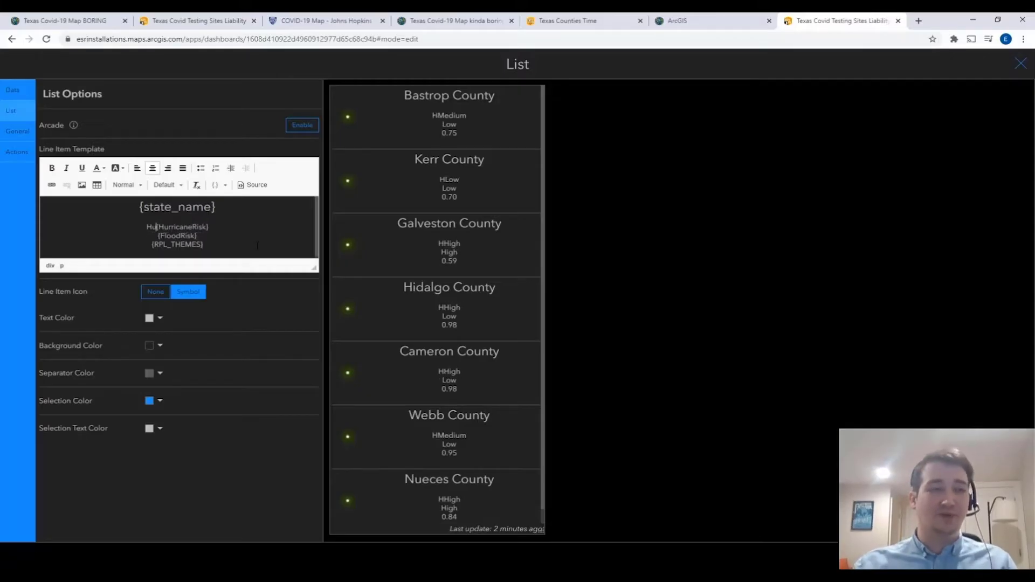
text(isk: {HurricaneRisk} )
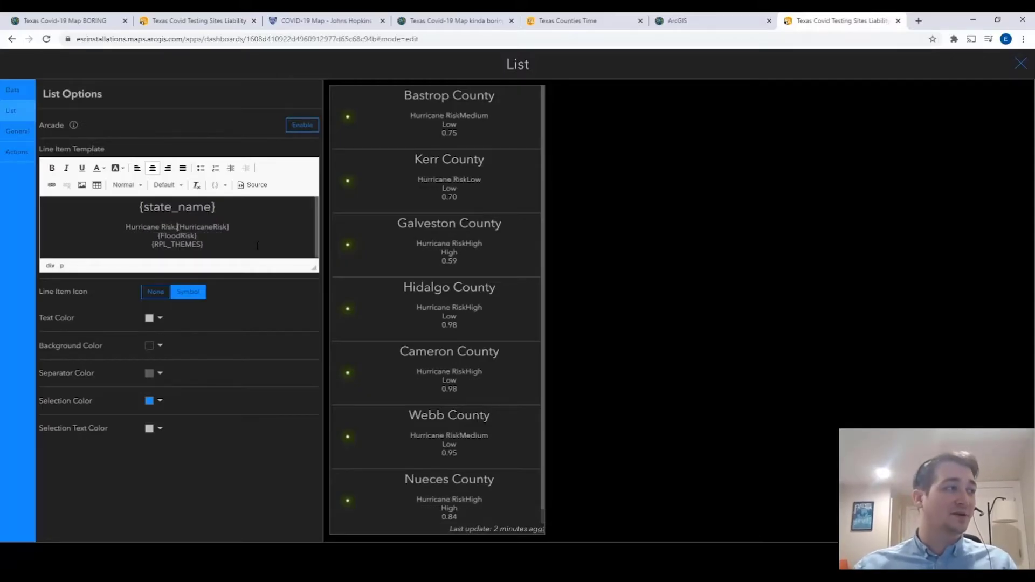
text(Flood Risk:)
key(Down)
key(Home)
text(Social Vulnerability:)
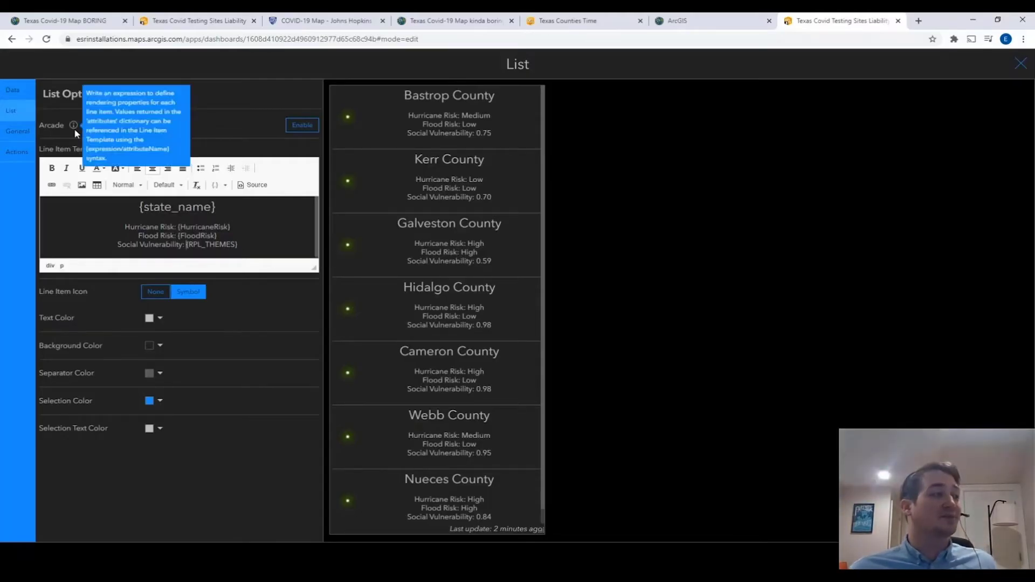
Enable Arcade for the list and add a condition above the return block setting floodColor to "#0C951F" when $datapoint.FloodRisk is "Low".
click(302, 126)
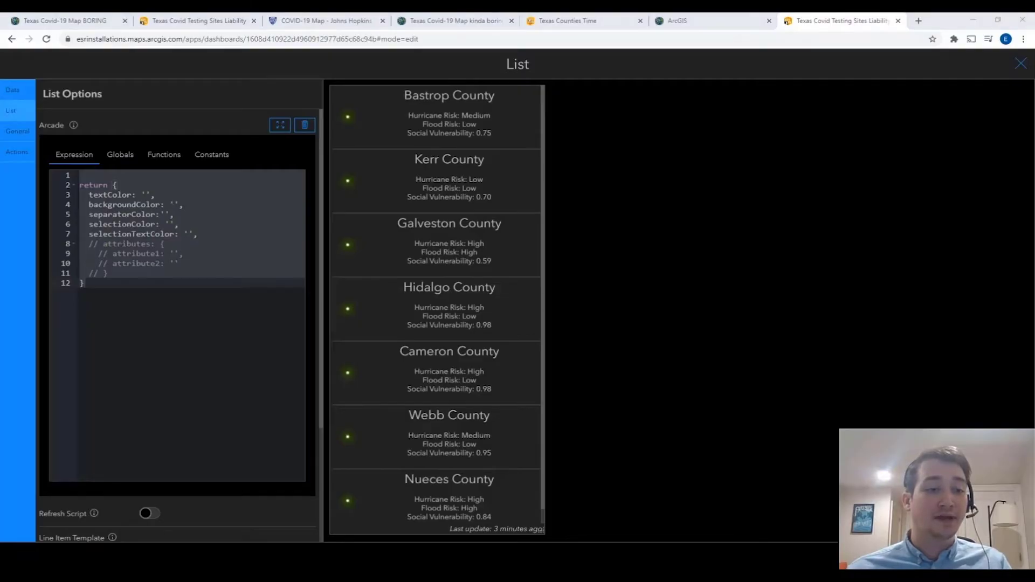
click(102, 181)
text(if($datapoint.FloodRisk == "Low"){     var floodColor = "#0C951F" })
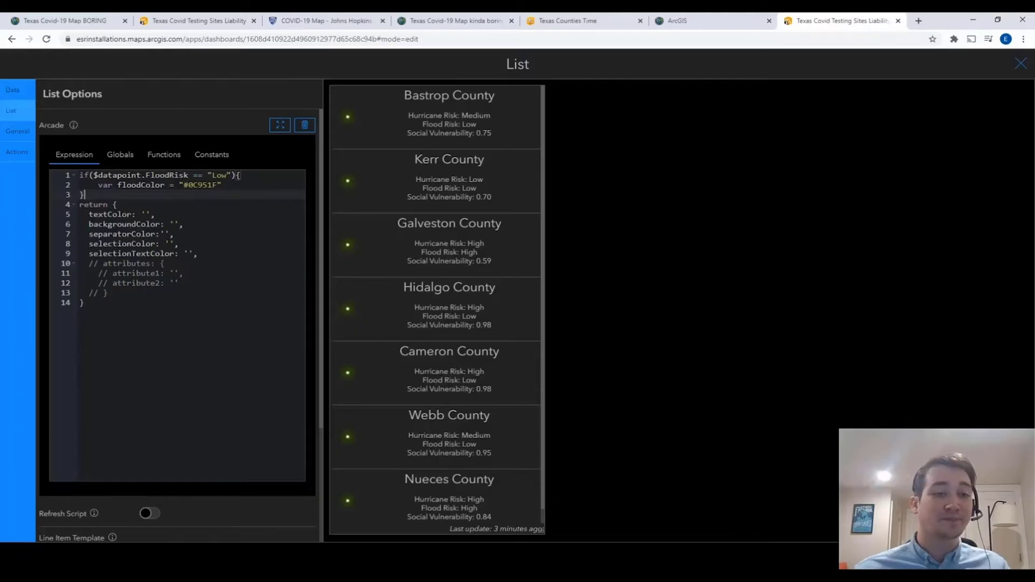
Add conditions below the Low check setting floodColor to "#F4BF26" when $datapoint.FloodRisk is "Medium" and "#DD150B" when it is "High".
key(Return)
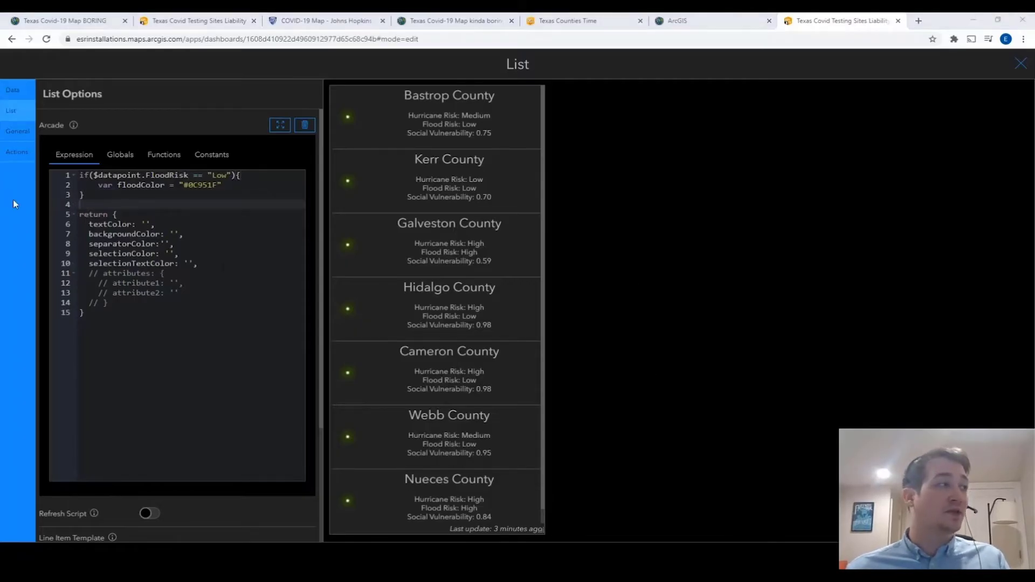
text(if($datapoint.FloodRisk == "Medium"){     var floodColor = "#F4BF26" } if($datapoint.FloodRisk == "High"){     var floodColor = "#DD150B" })
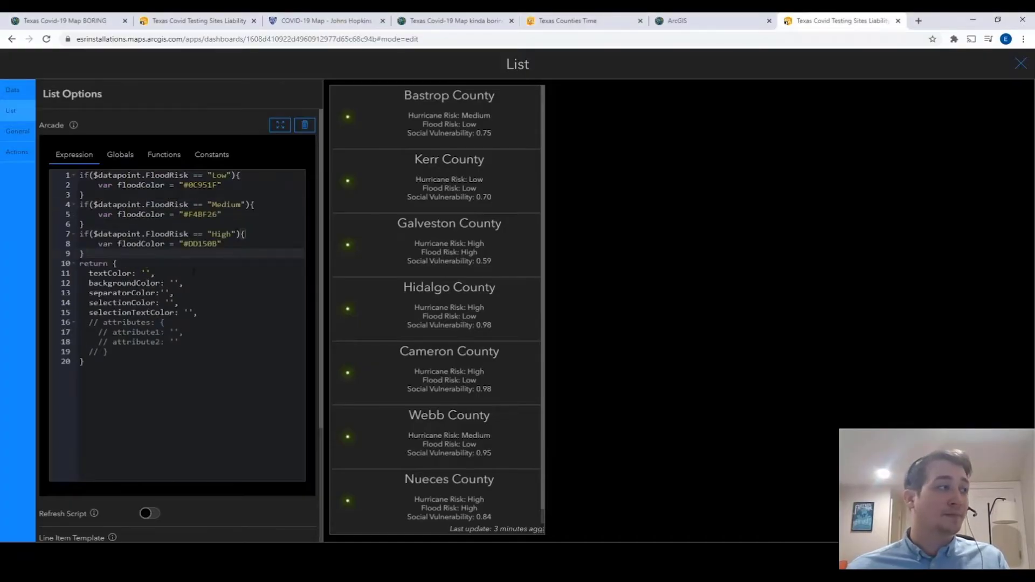
Uncomment the opening and closing lines of the attributes block in the Arcade return statement.
click(99, 322)
key(BackSpace)
key(BackSpace)
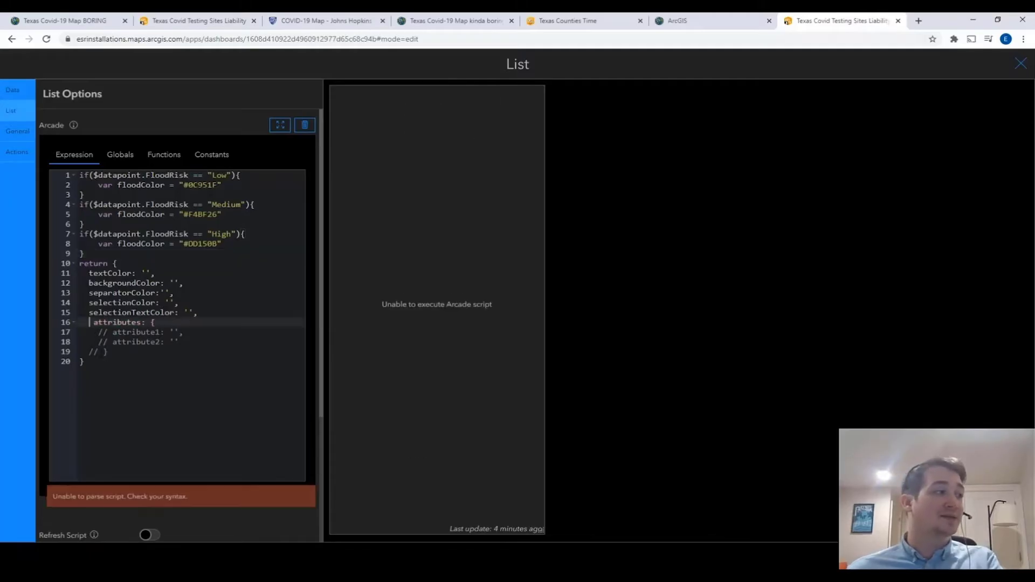
click(98, 351)
key(BackSpace)
key(BackSpace)
Add "floodColor: floodColor" as the first entry of the attributes block.
click(180, 321)
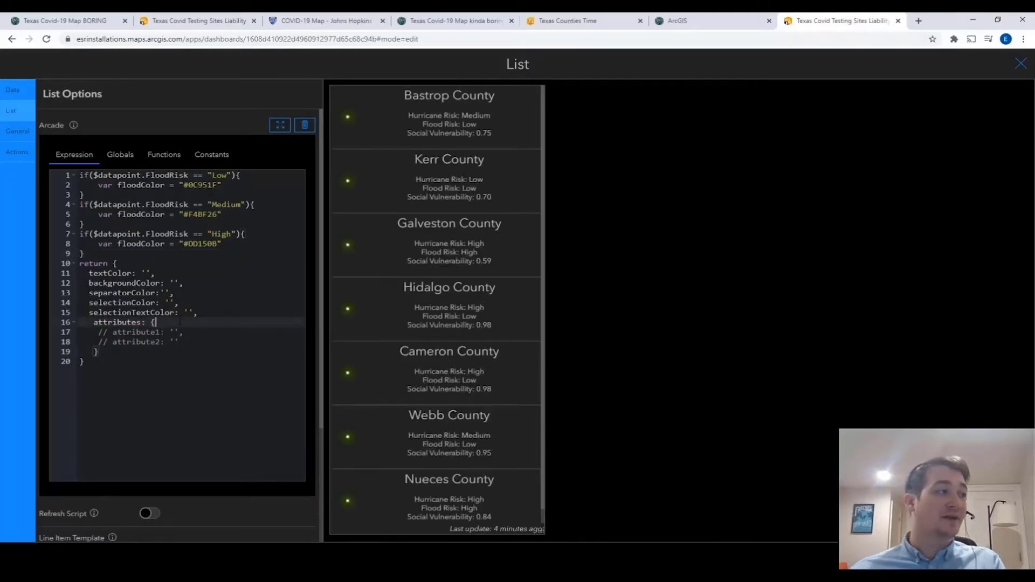
key(Return)
text(floodColor: )
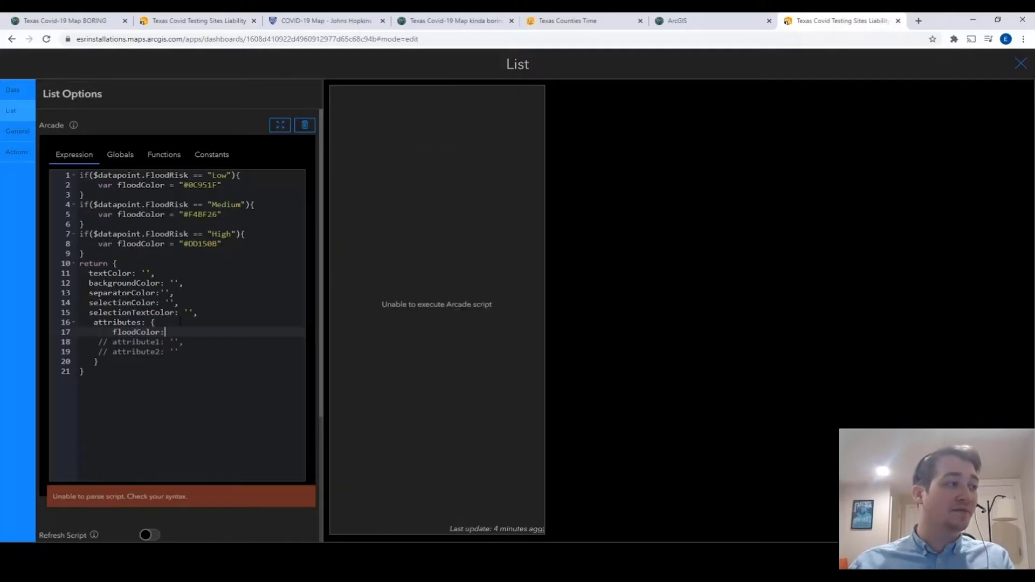
text(flood)
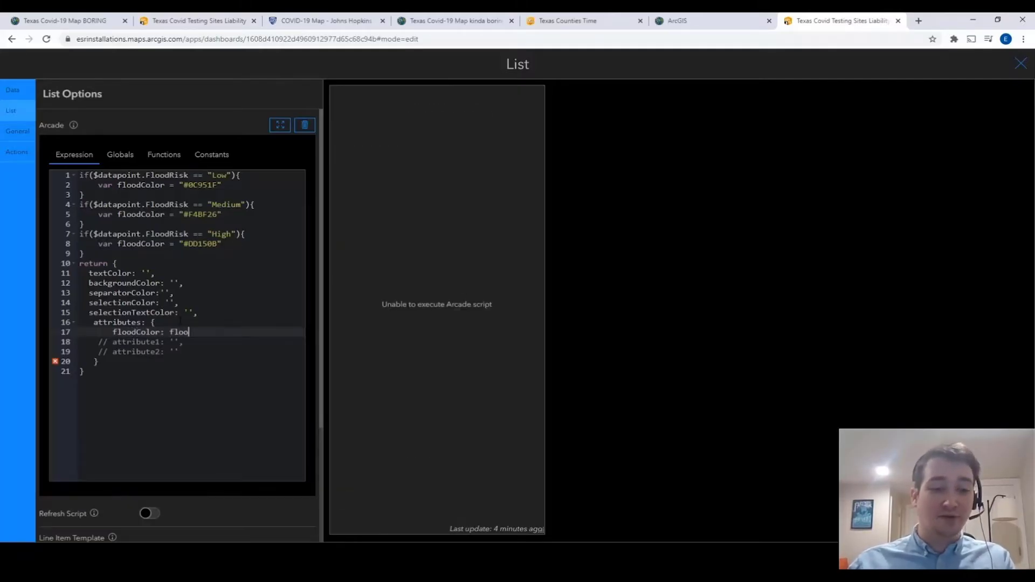
text(Color)
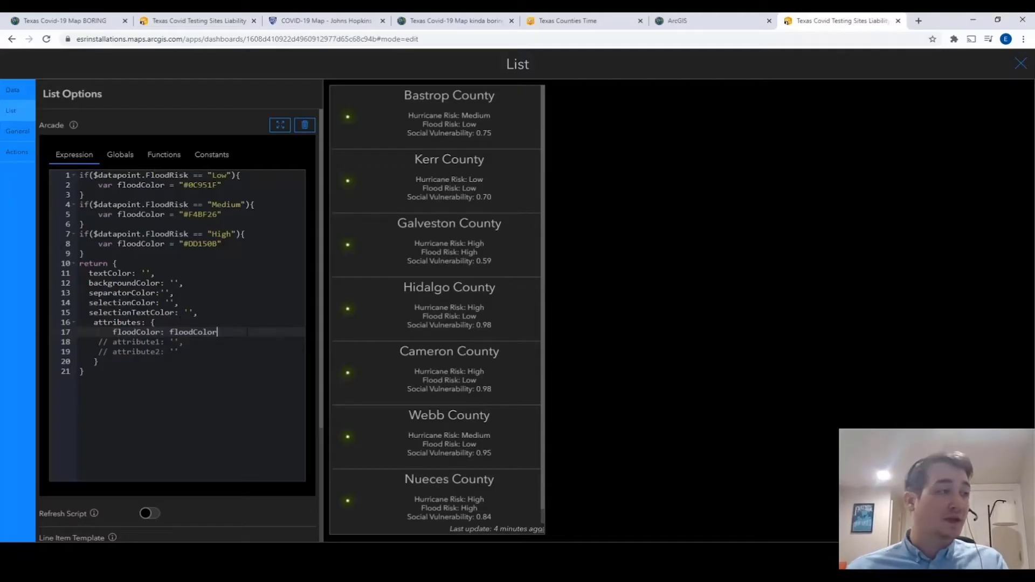
Add "color: {expression/floodColor}" to the Flood Risk paragraph's style in the line item template's HTML source and return to the formatted view.
scroll(178, 324, down, 1)
scroll(229, 429, down, 2)
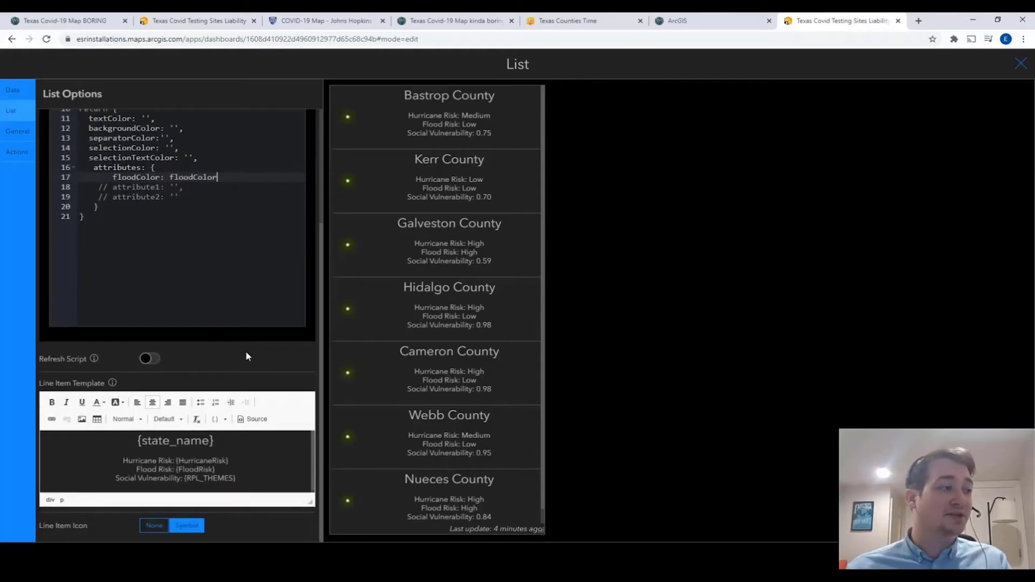
click(249, 419)
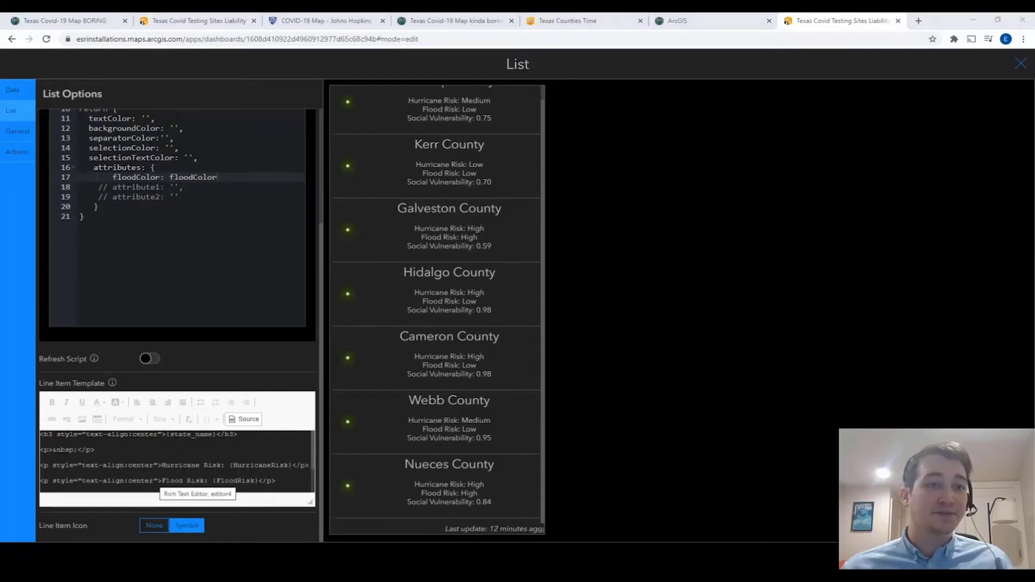
click(155, 480)
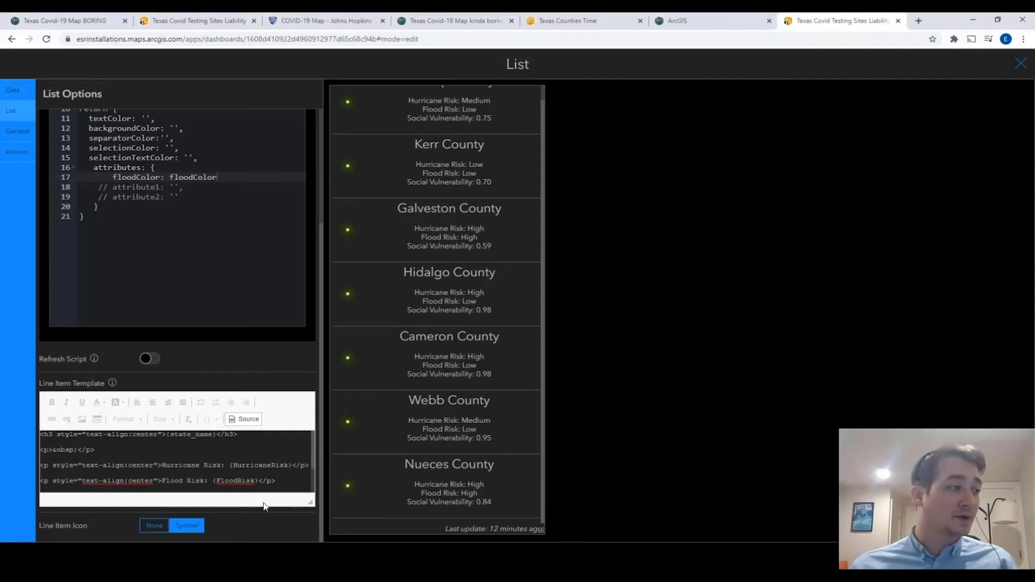
text(; color)
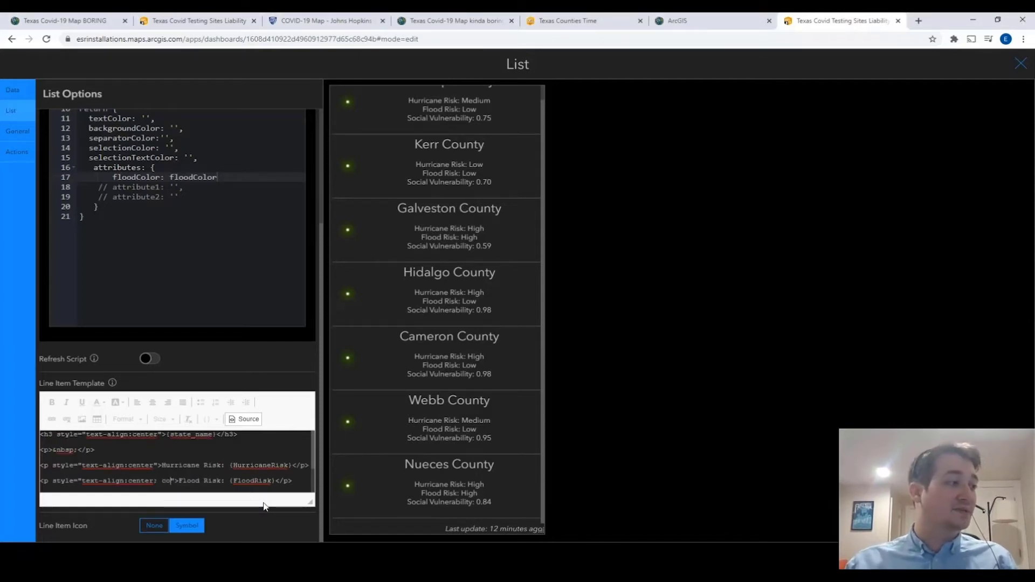
text(:)
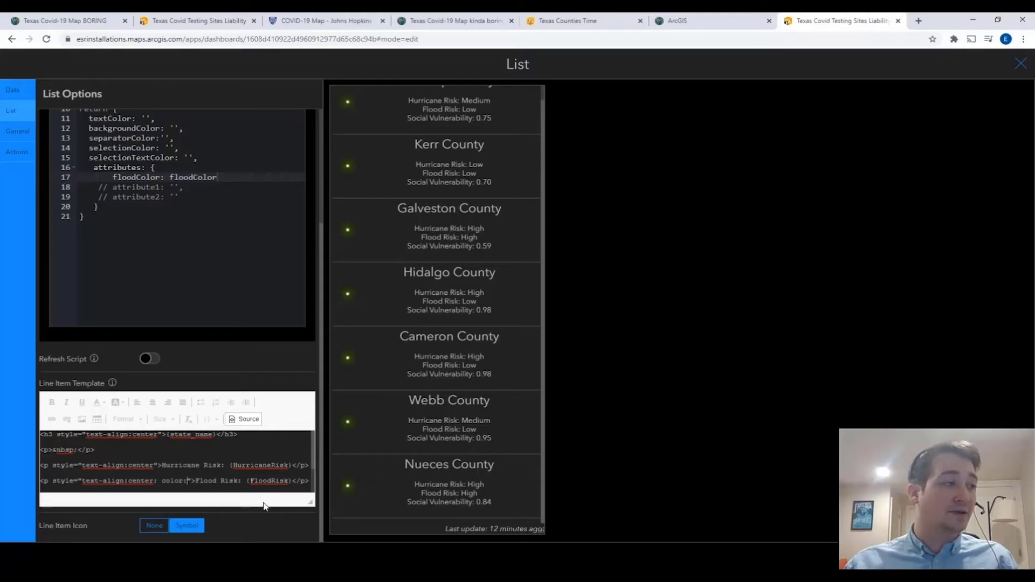
text( {expres)
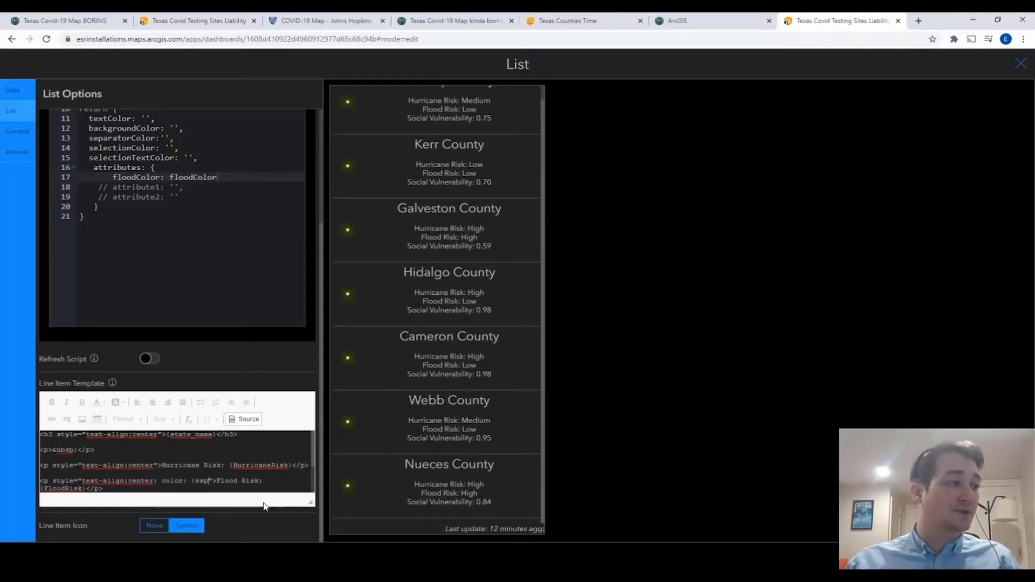
text(sion/)
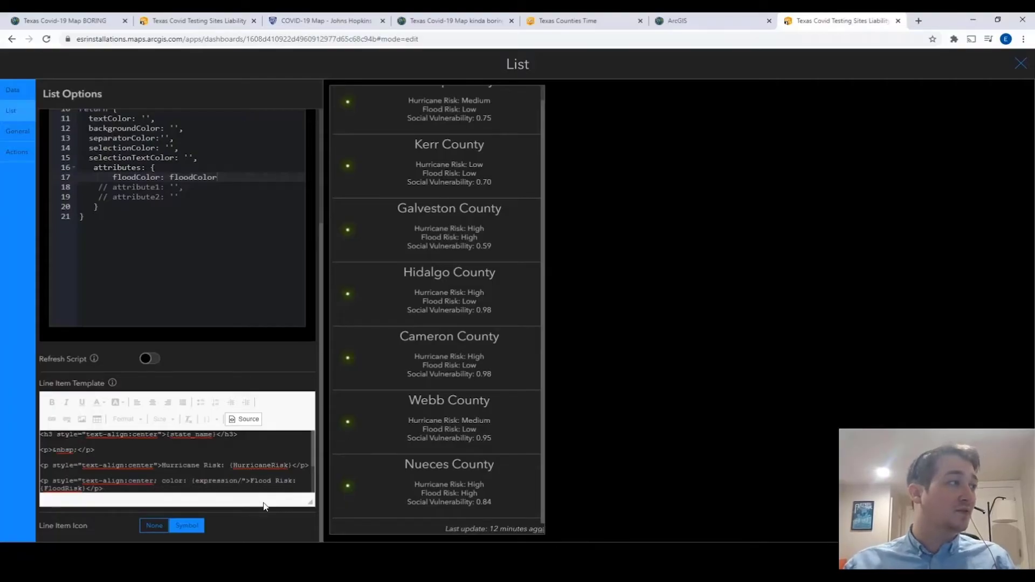
text(floodColor)
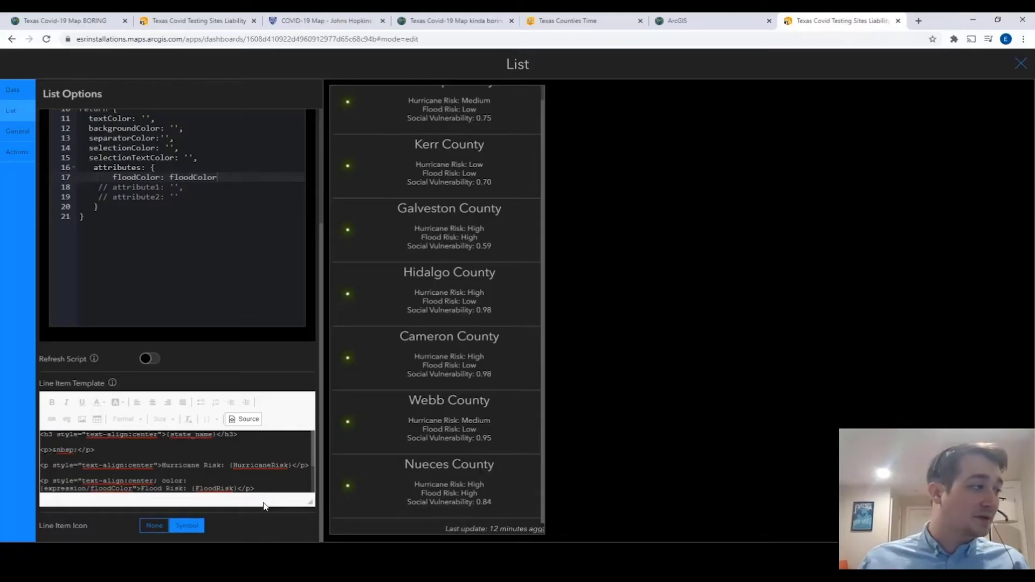
text(})
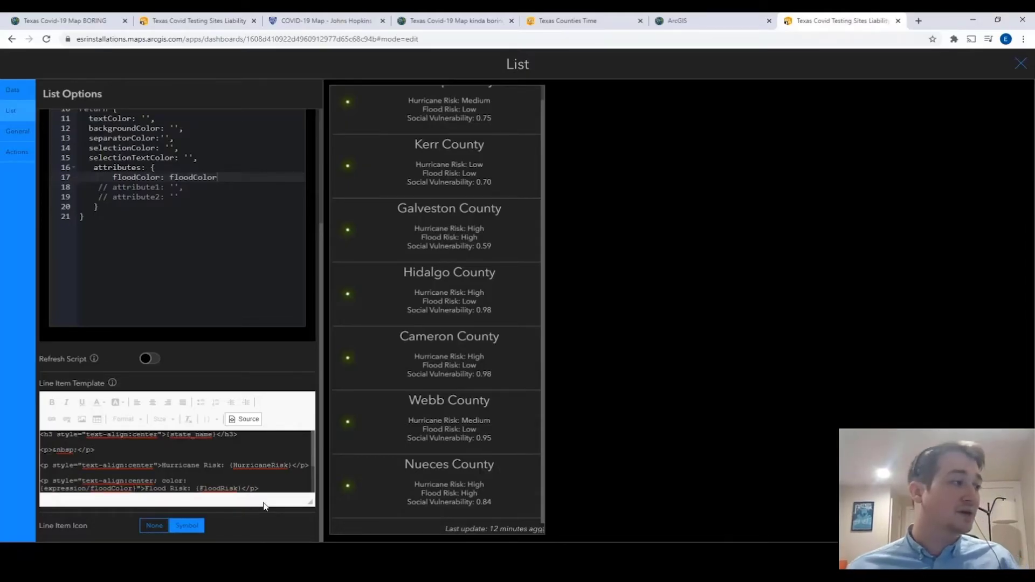
click(252, 419)
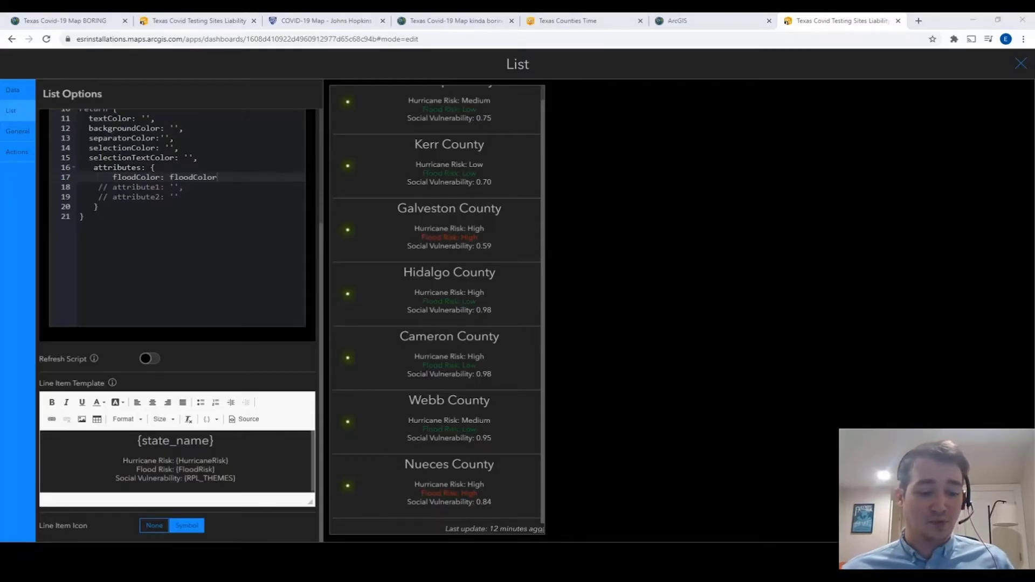
Replace the whole line item template source with the copied HTML table layout that uses {expression/sviColor} and {expression/overallSVI}.
click(246, 421)
click(254, 452)
key(ctrl+a)
key(ctrl+v)
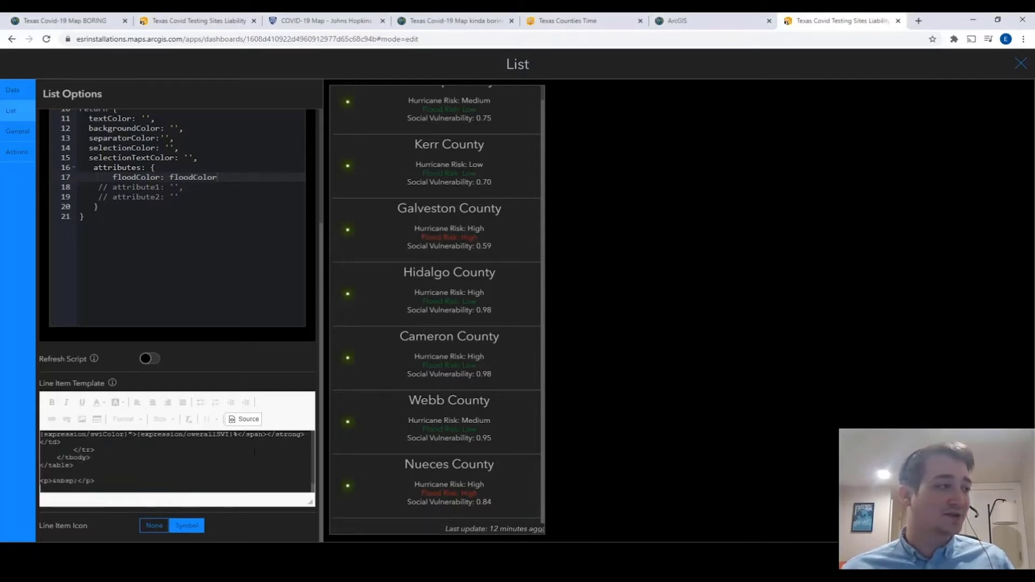
scroll(267, 346, up, 3)
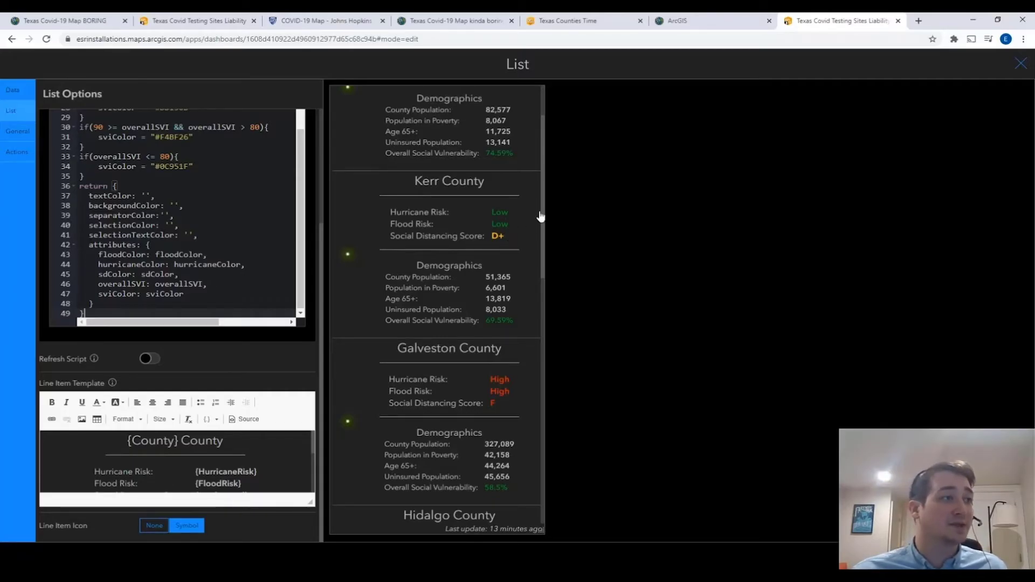
Review the county entries in the preview, finish the list configuration and narrow the list to about a fifth of the dashboard's width.
drag(541, 213, 524, 247)
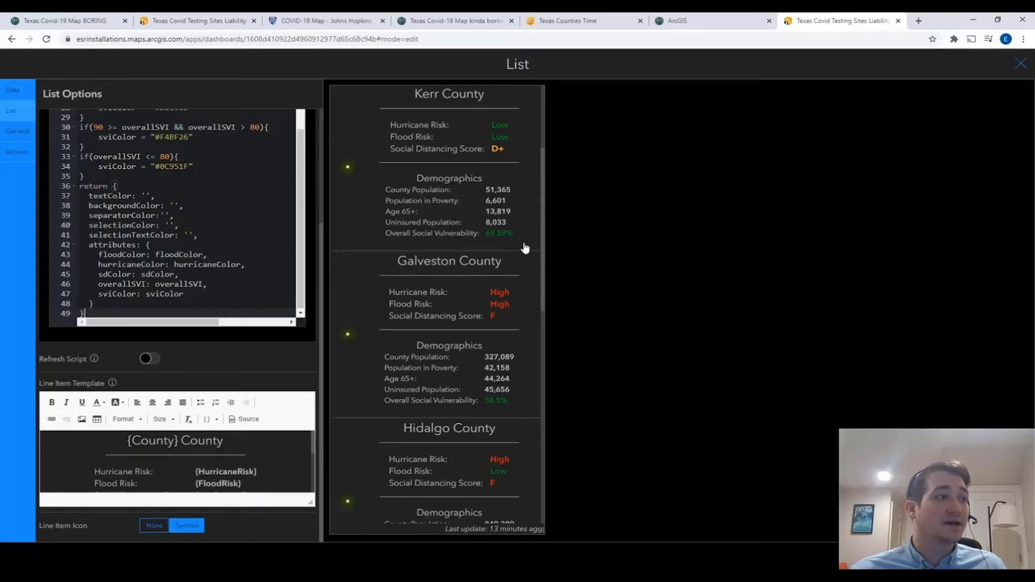
drag(543, 237, 546, 322)
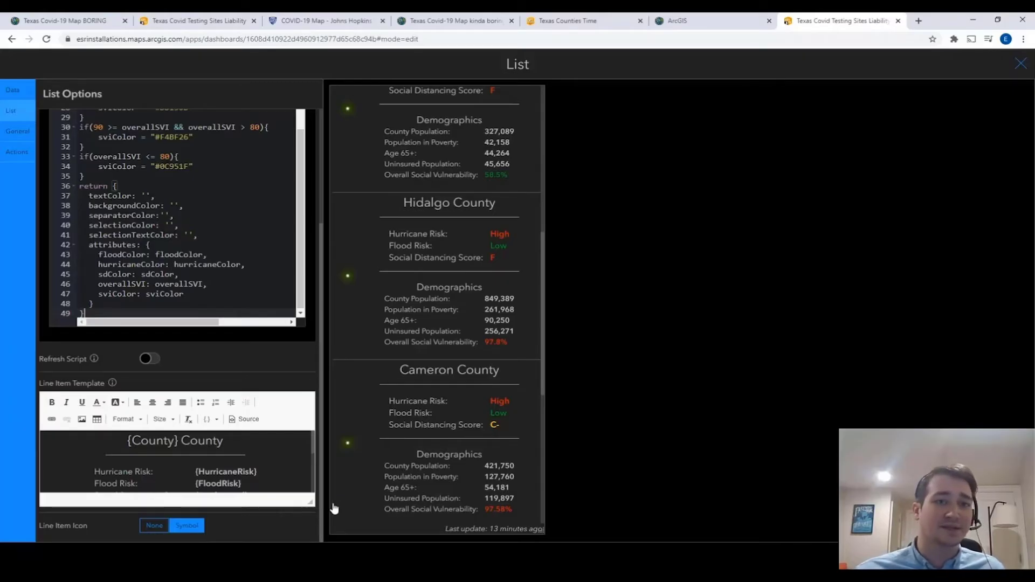
click(965, 553)
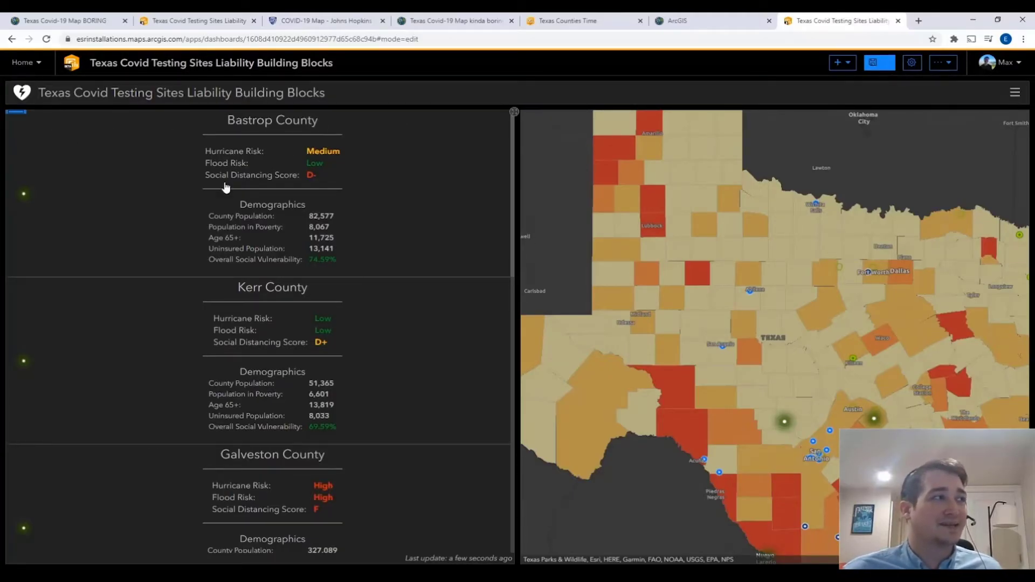
mouse_move(516, 178)
drag(516, 176, 214, 179)
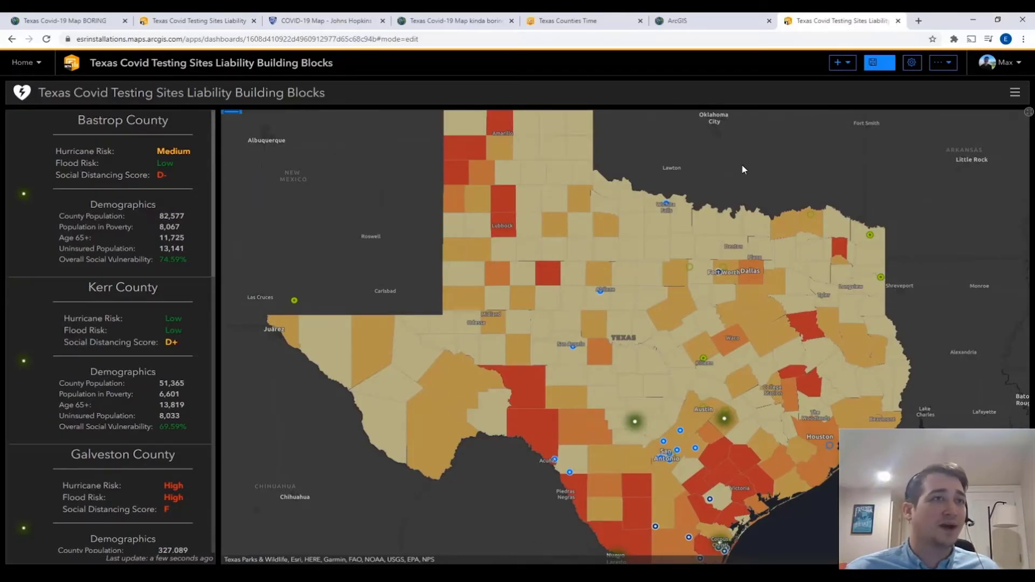
Add a serial chart to the dashboard based on the Texas Counties Totals layer.
click(846, 64)
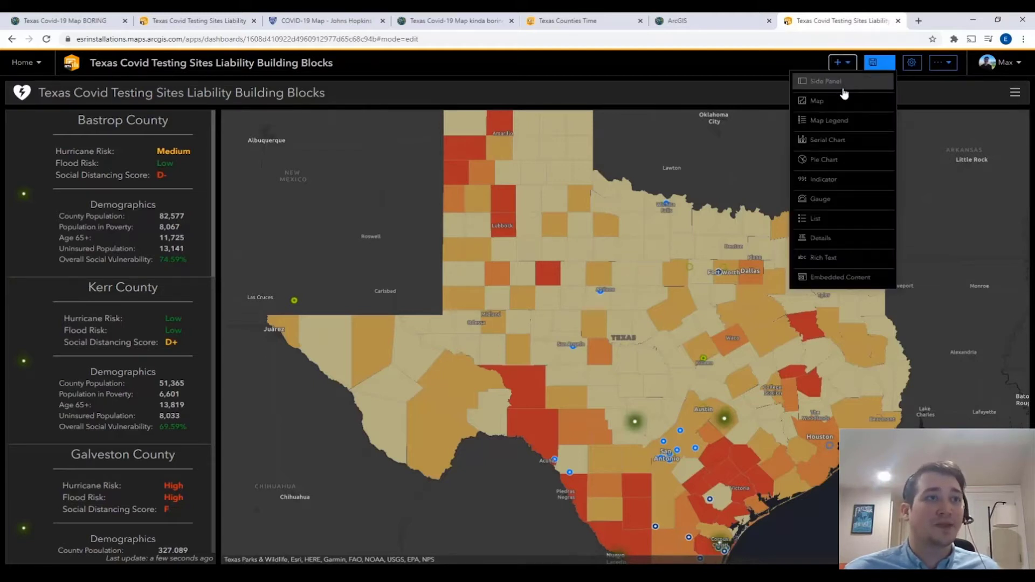
click(850, 141)
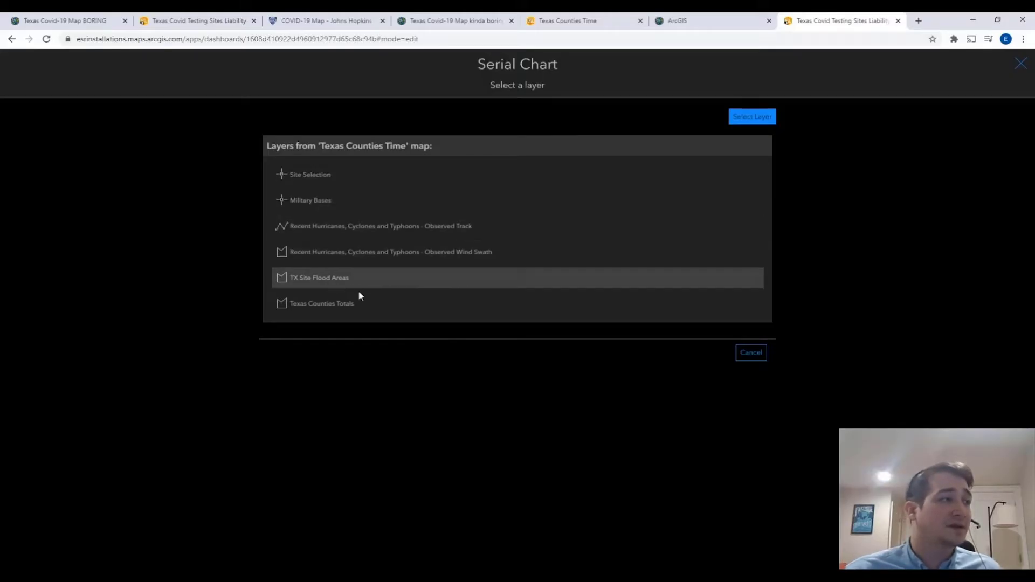
click(358, 307)
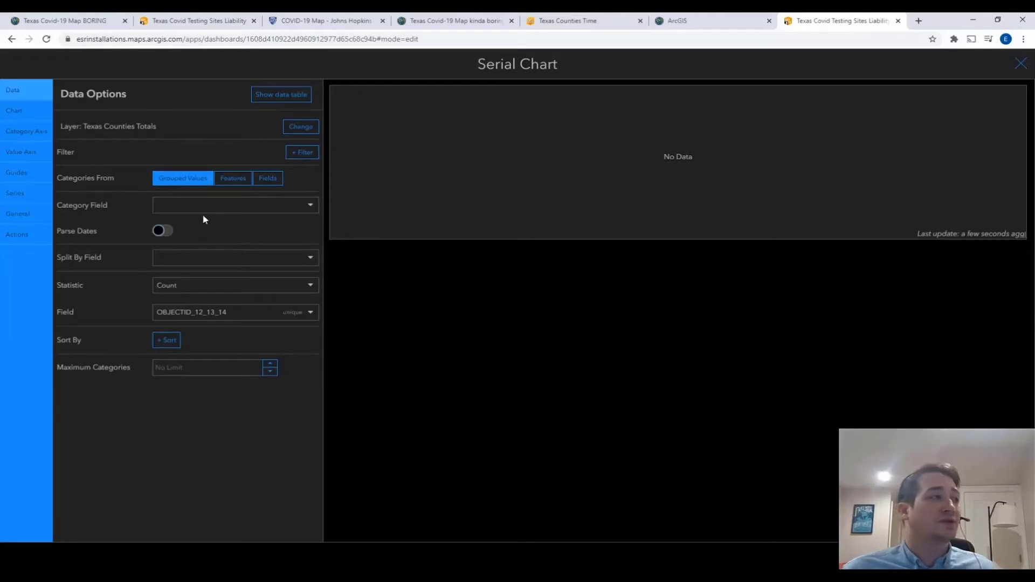
Group the serial chart by County Name and plot the Sum of the Confirmed field.
click(310, 207)
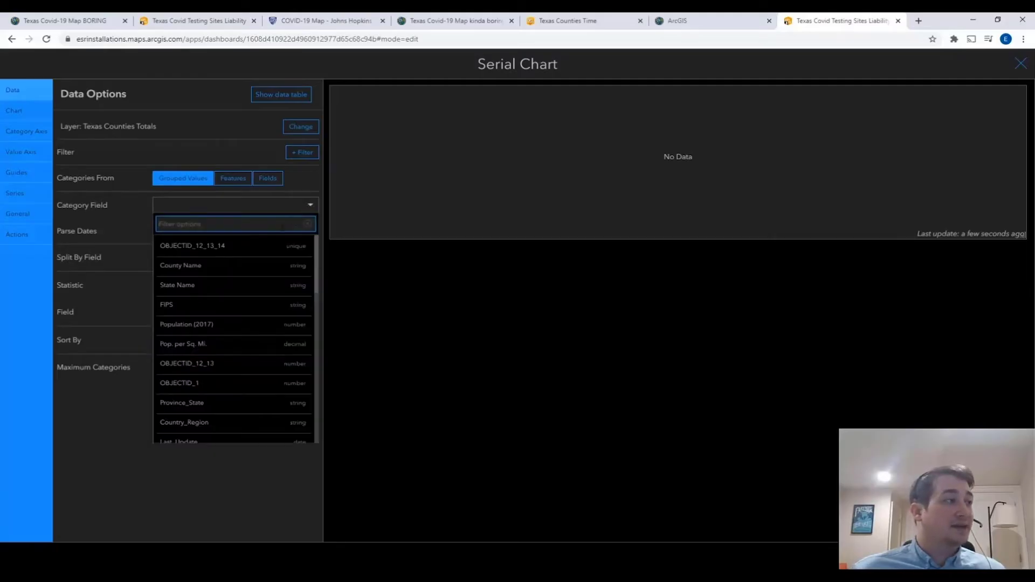
click(248, 268)
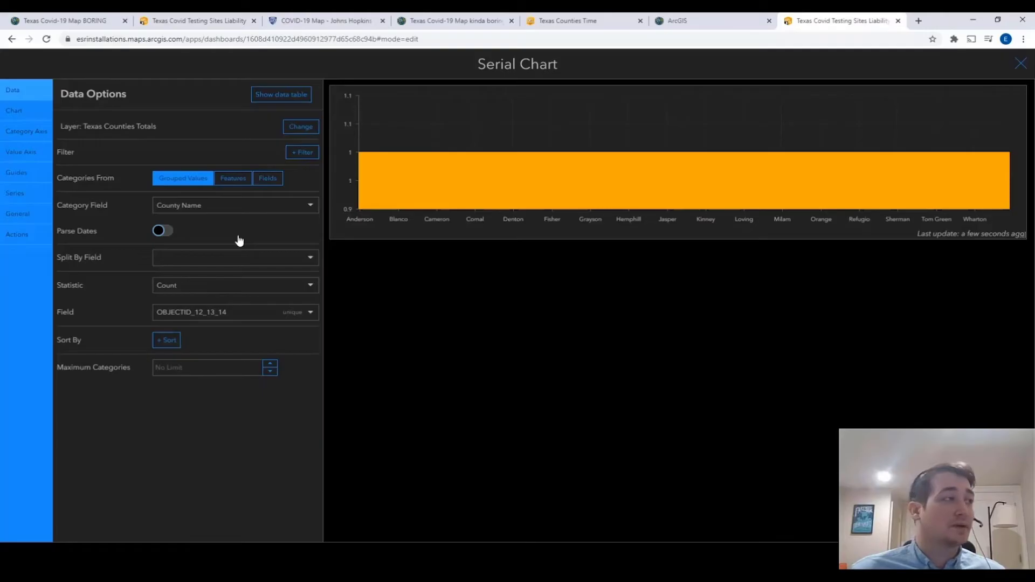
click(238, 293)
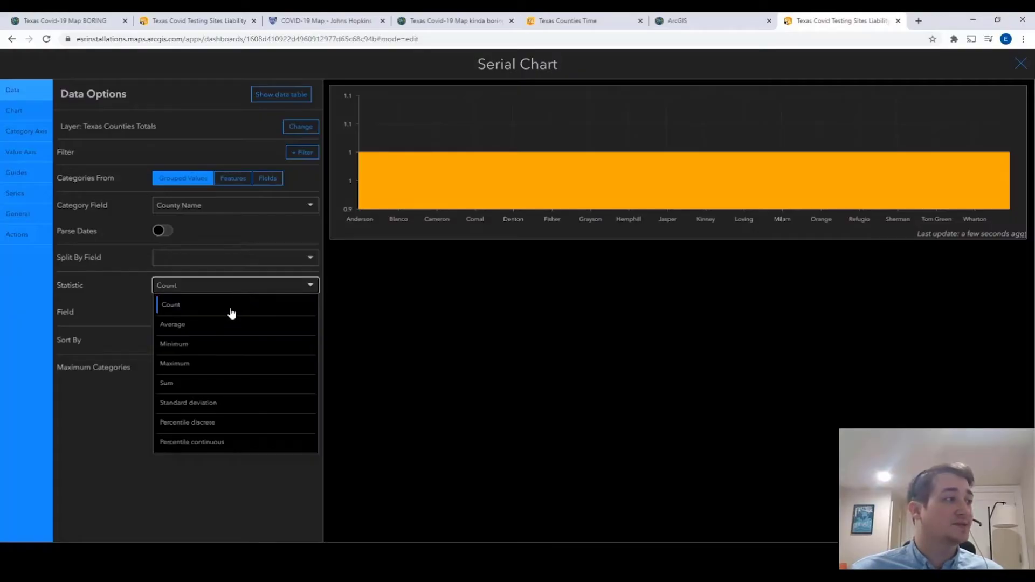
click(212, 386)
click(221, 317)
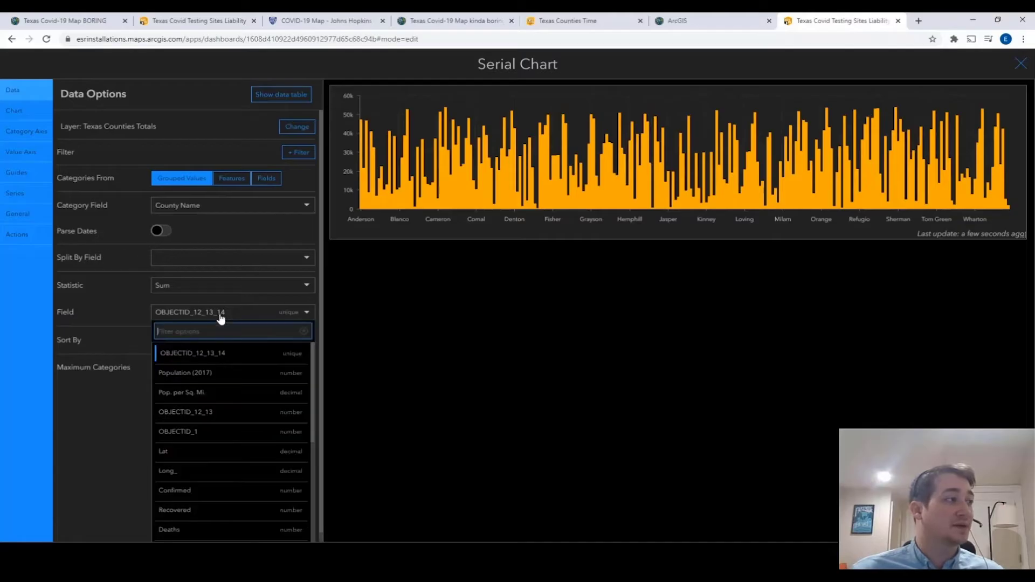
scroll(234, 458, down, 1)
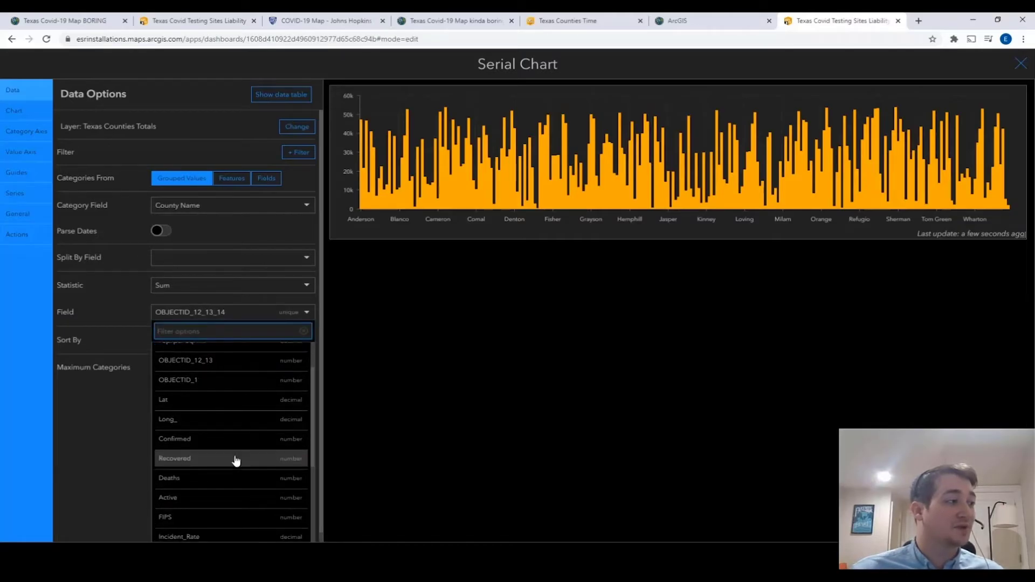
click(219, 438)
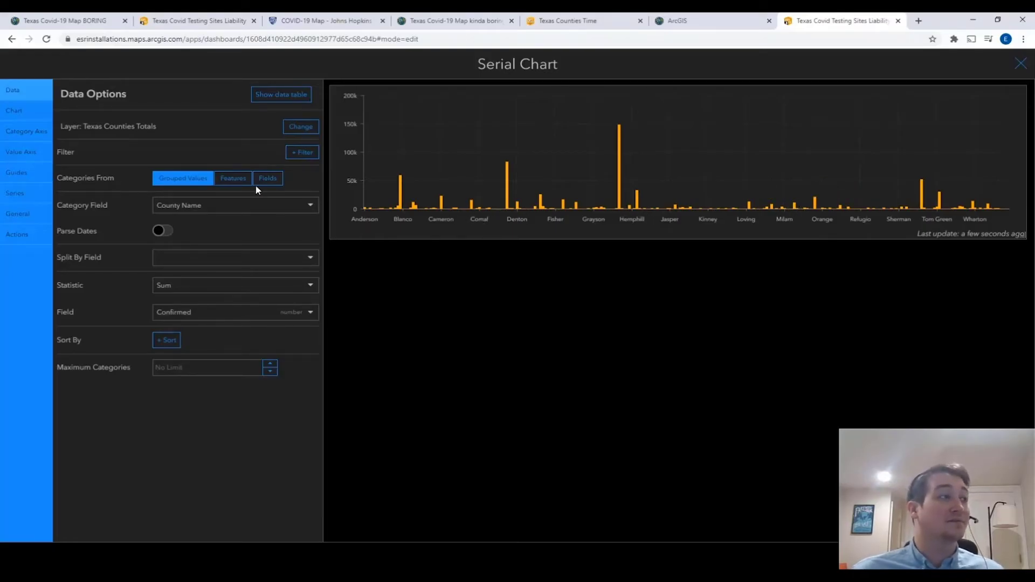
Filter the serial chart's data to features whose Confirmed value is greater than 15000.
click(304, 152)
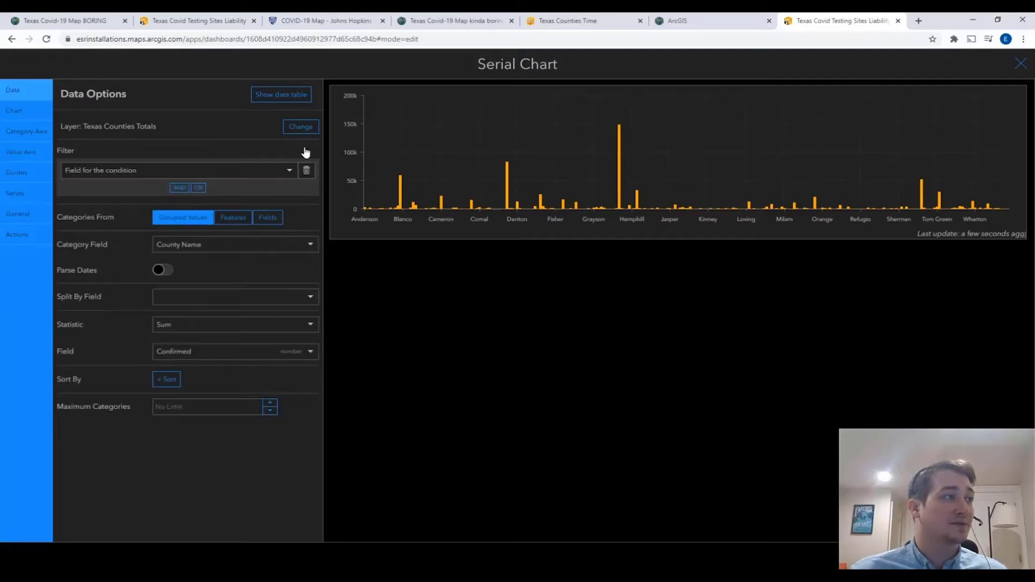
click(238, 175)
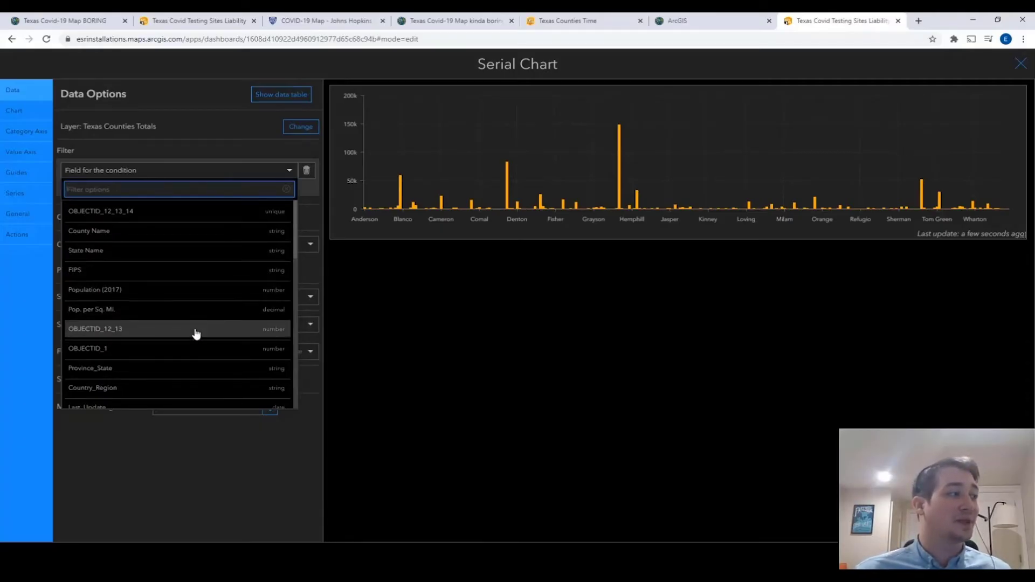
scroll(180, 373, down, 3)
click(184, 360)
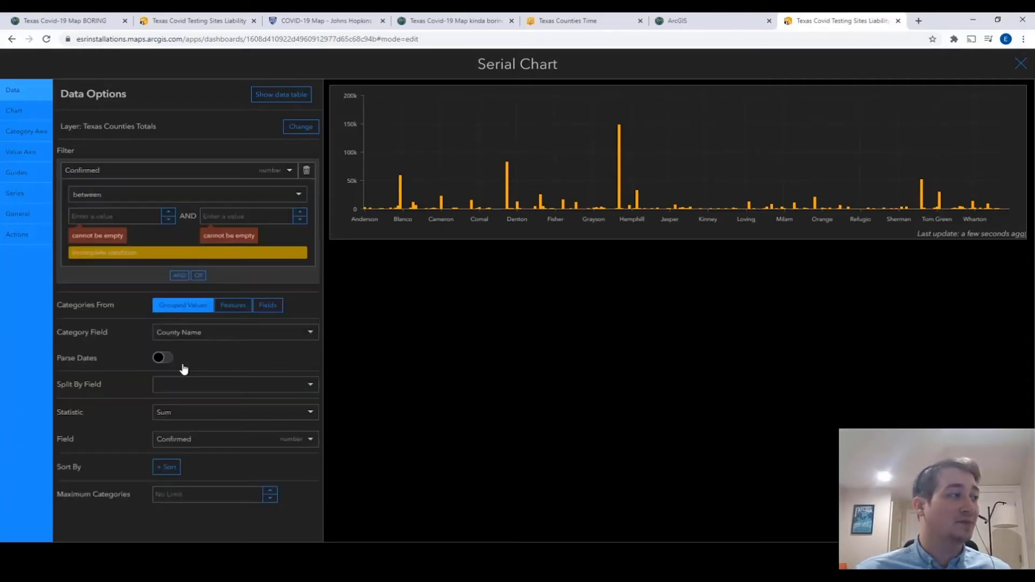
click(132, 199)
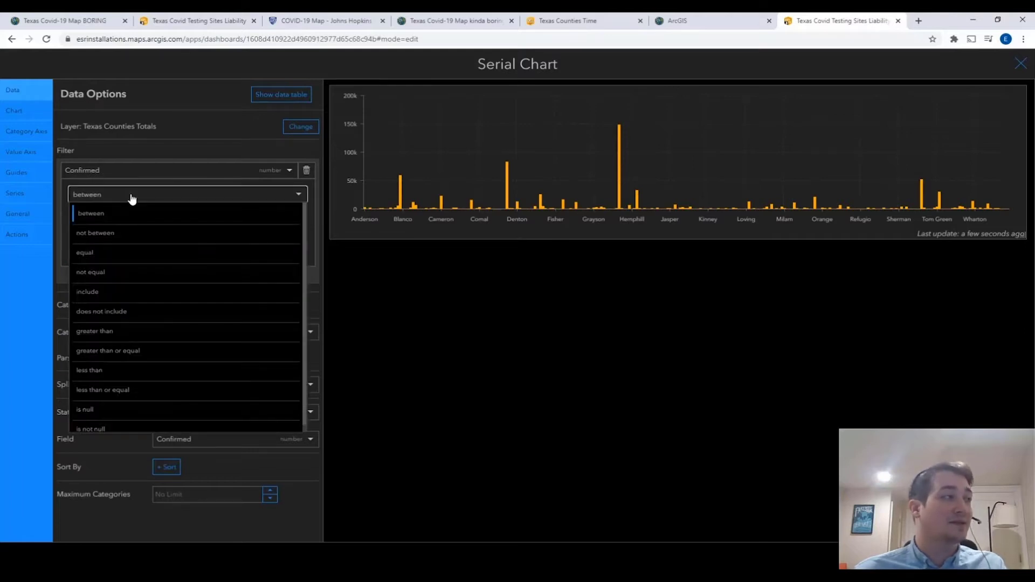
click(141, 337)
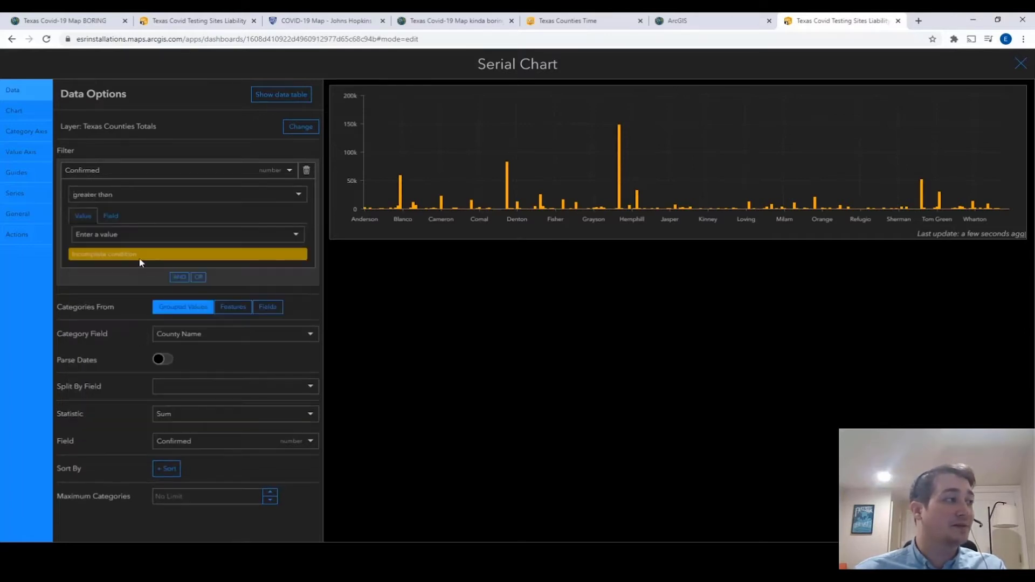
click(125, 236)
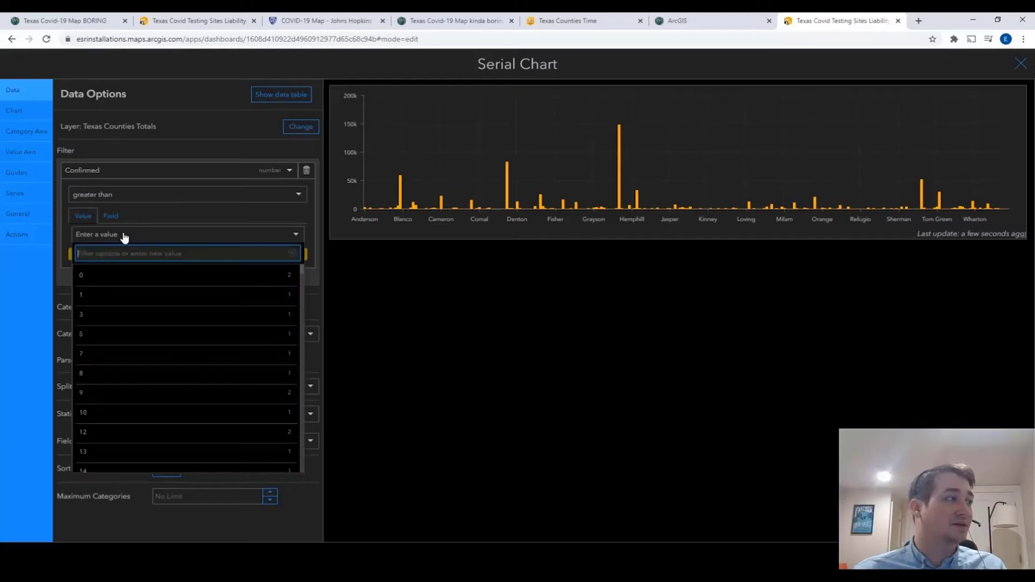
text(15000)
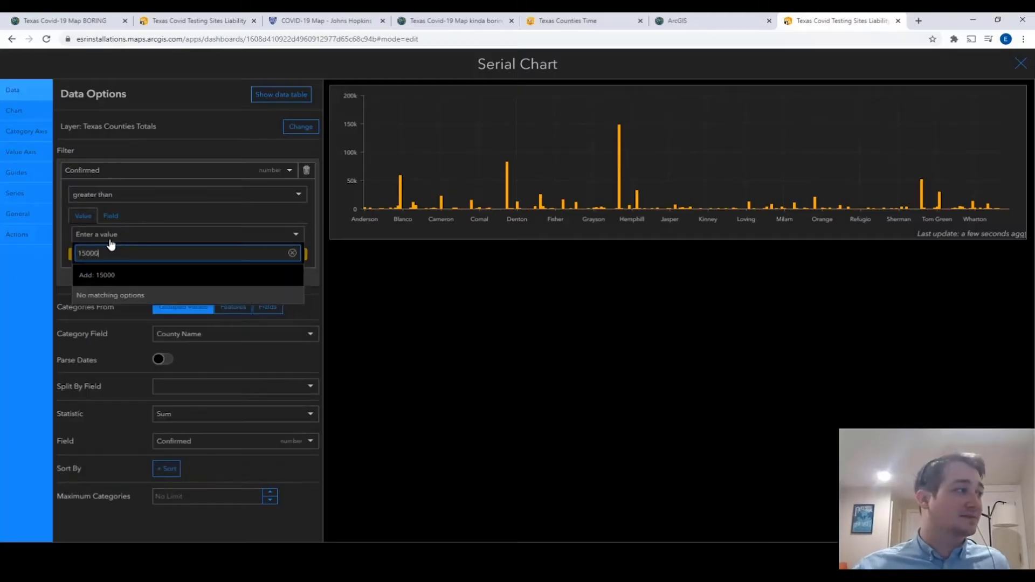
key(Return)
click(502, 360)
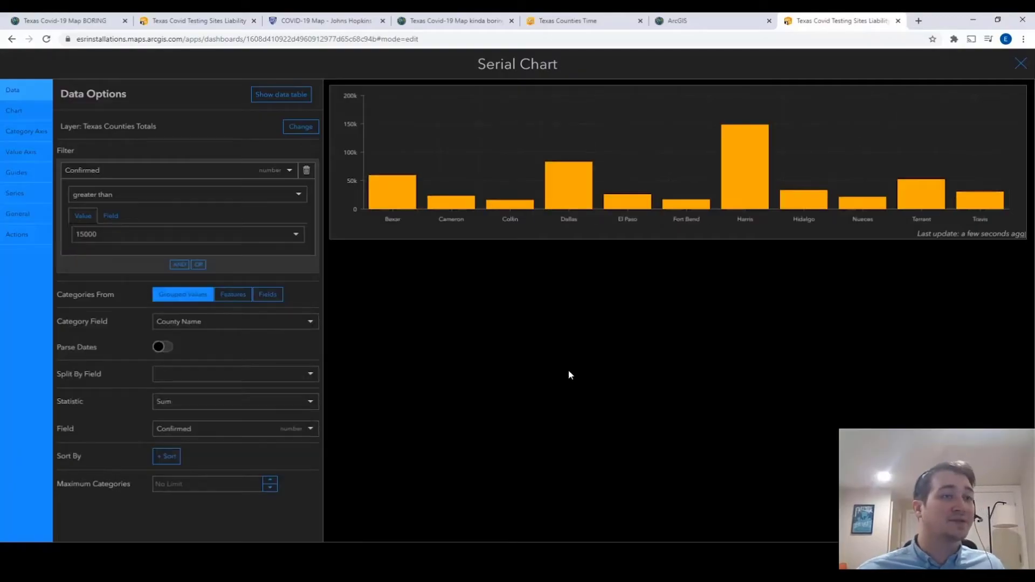
Sort the chart's categories by Statistic in ascending order.
mouse_move(919, 205)
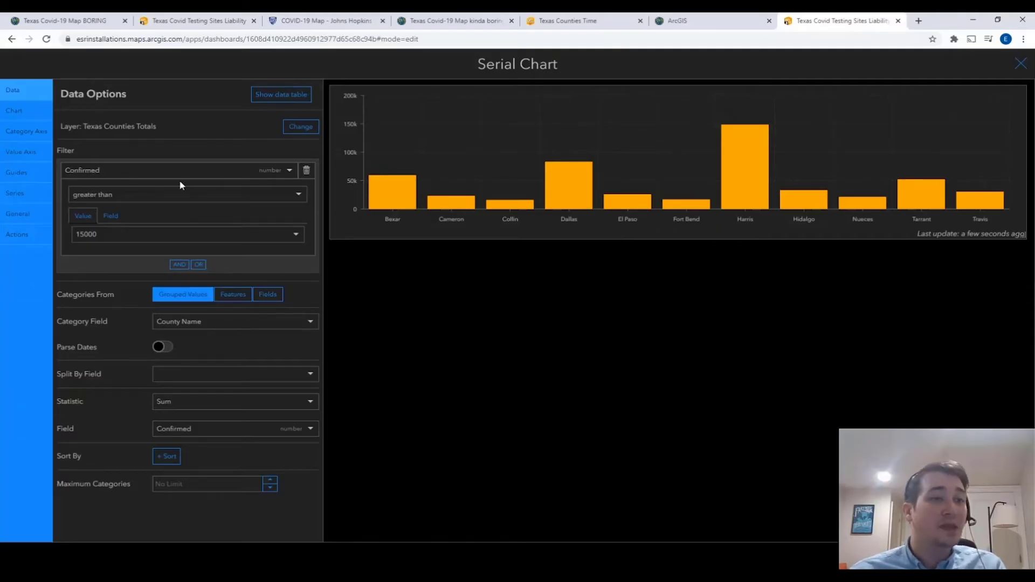
click(166, 457)
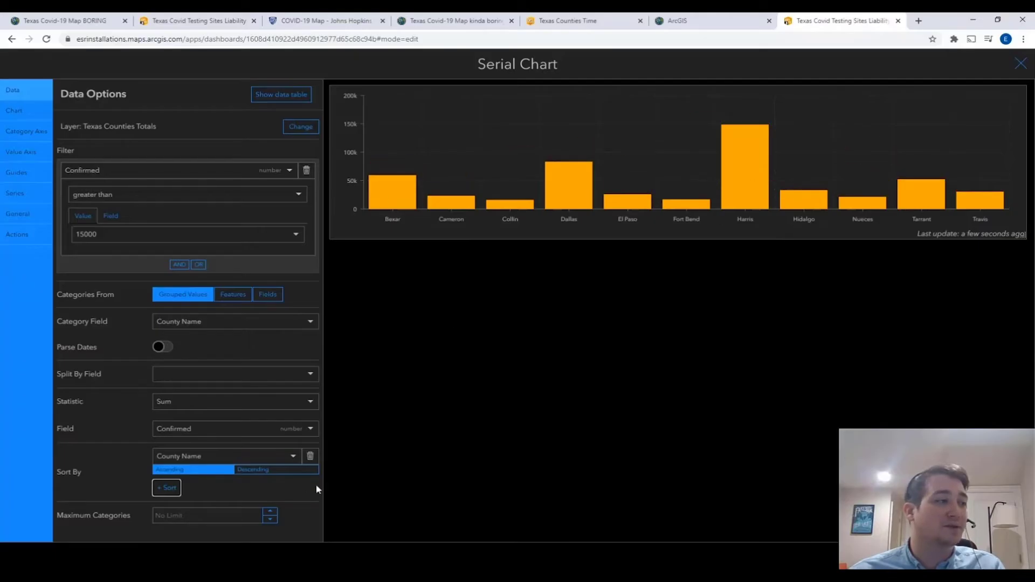
click(268, 458)
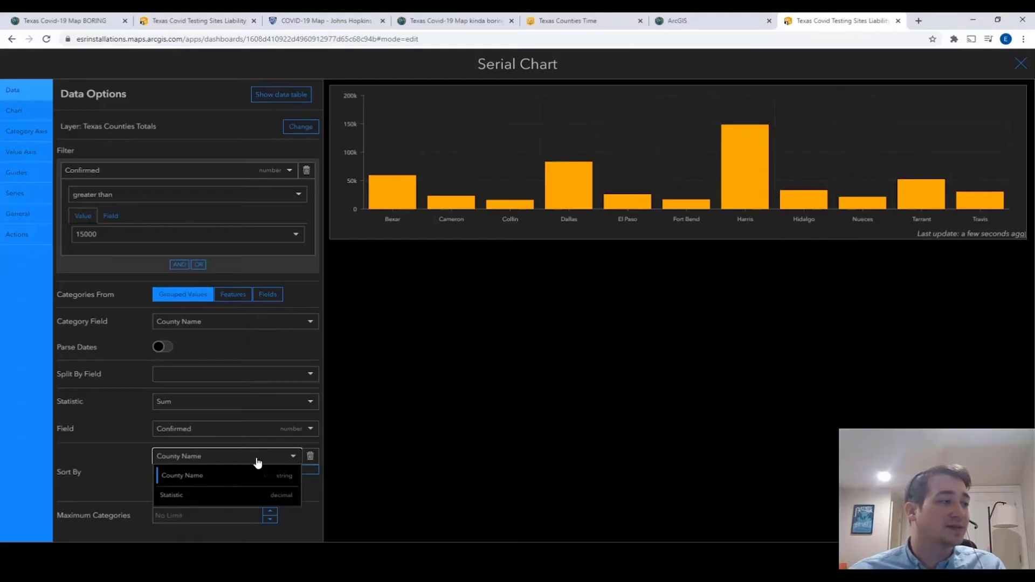
click(211, 499)
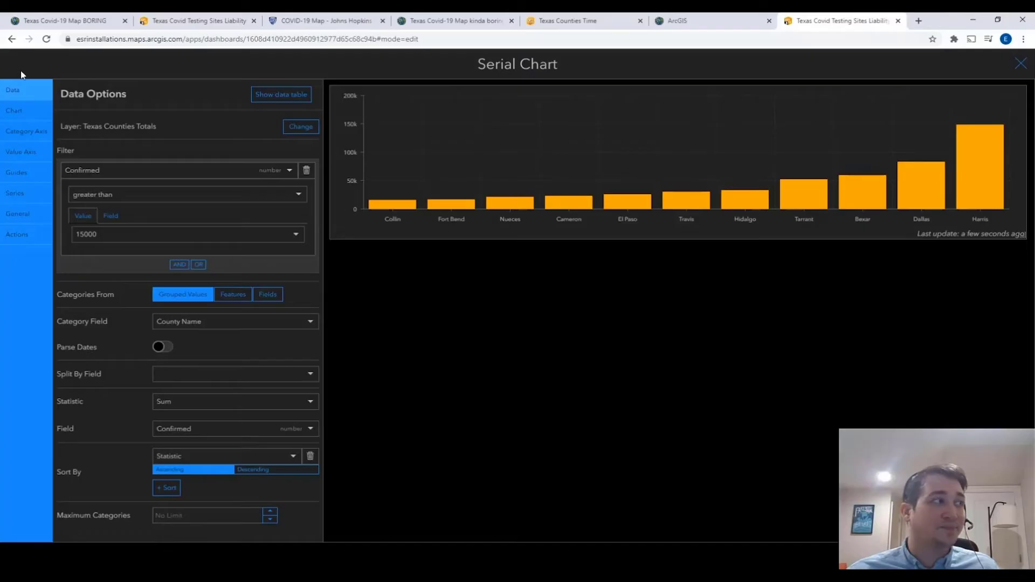
Change the single bar color of the chart's series to dark red.
click(36, 134)
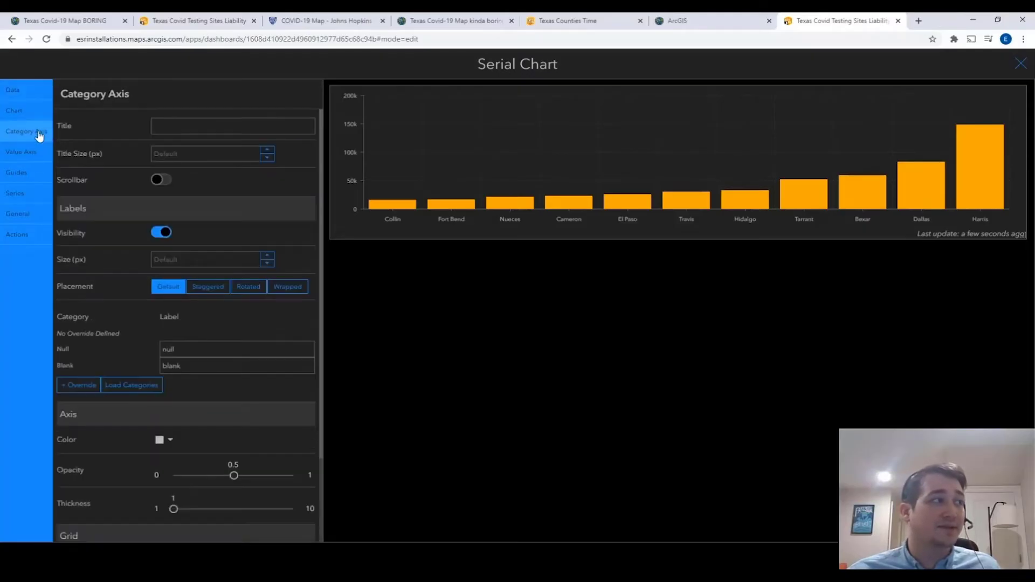
click(36, 154)
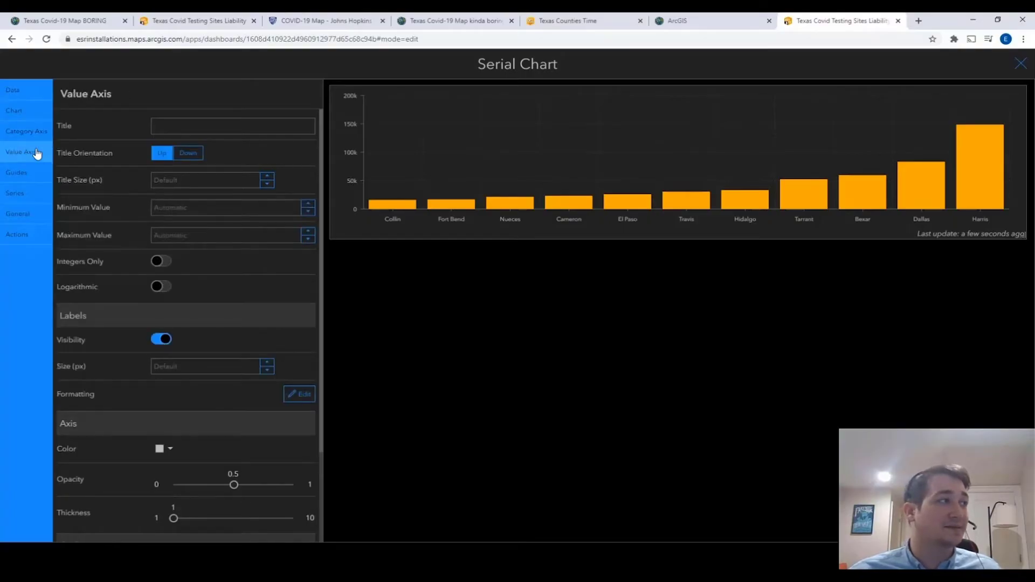
click(37, 180)
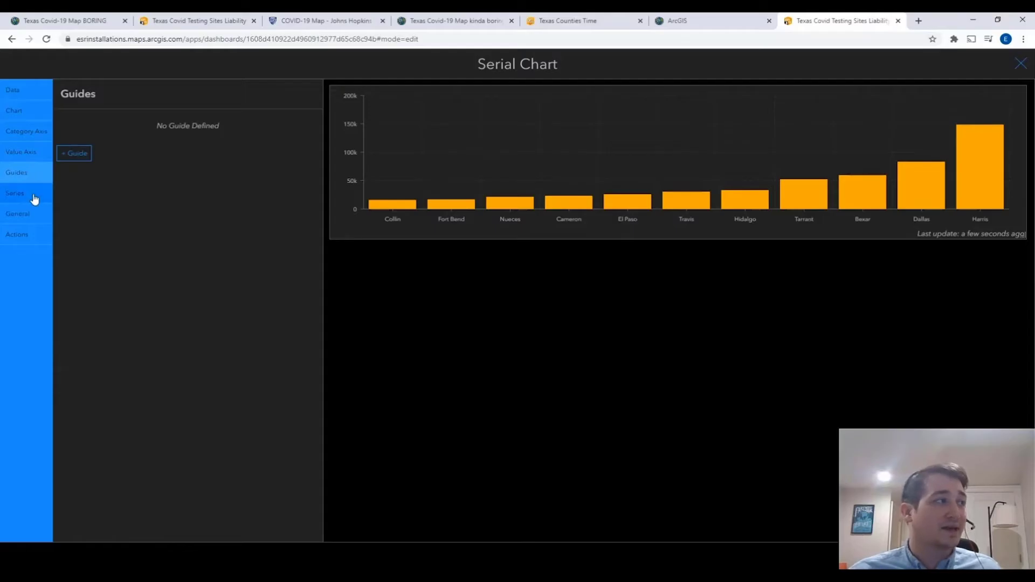
click(35, 197)
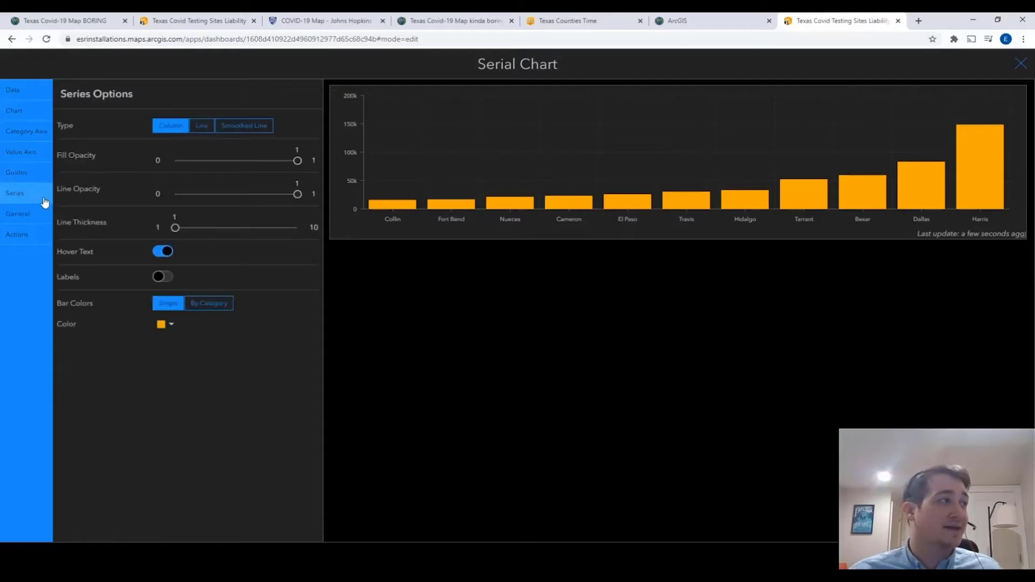
click(171, 325)
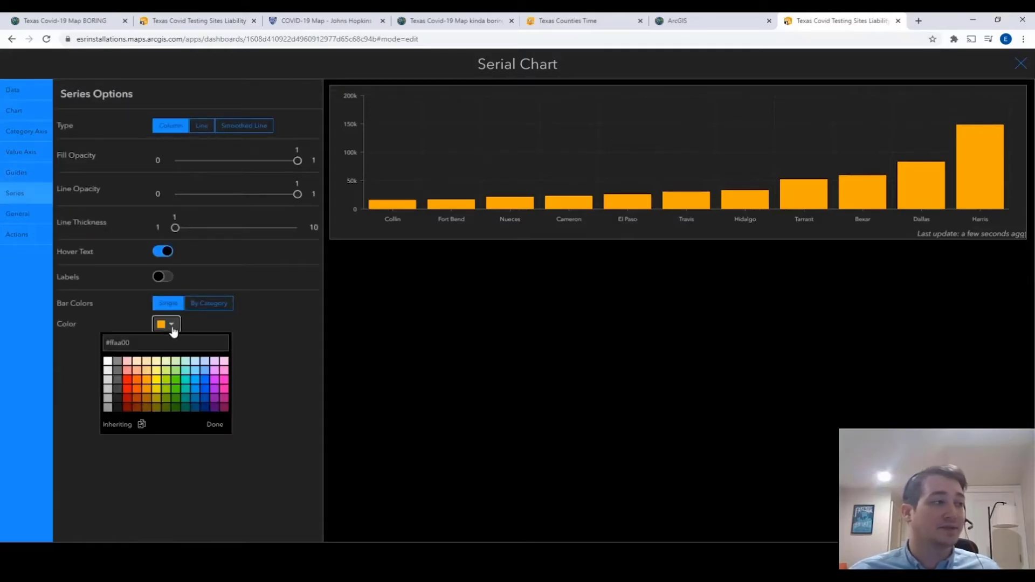
click(130, 403)
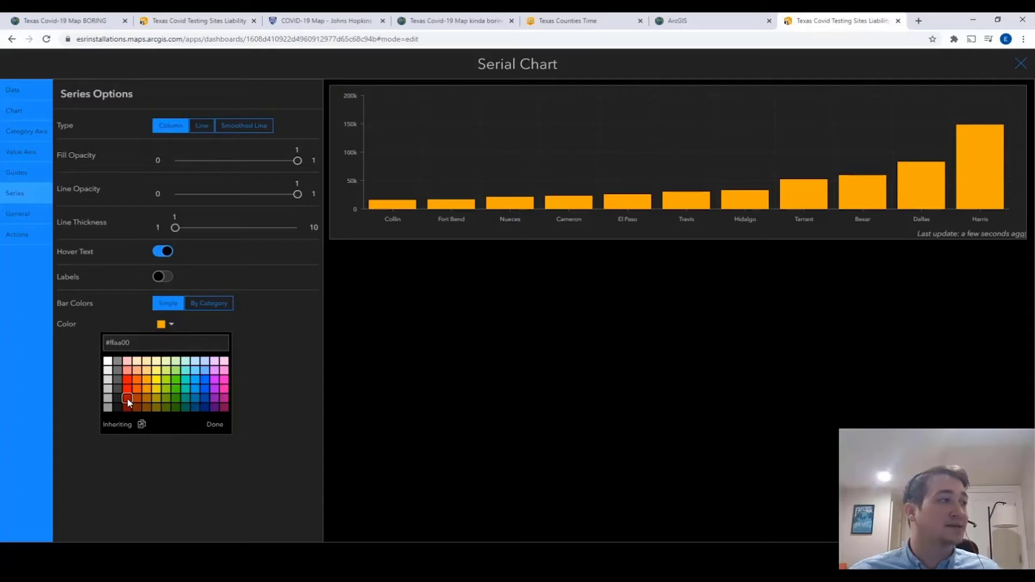
click(255, 518)
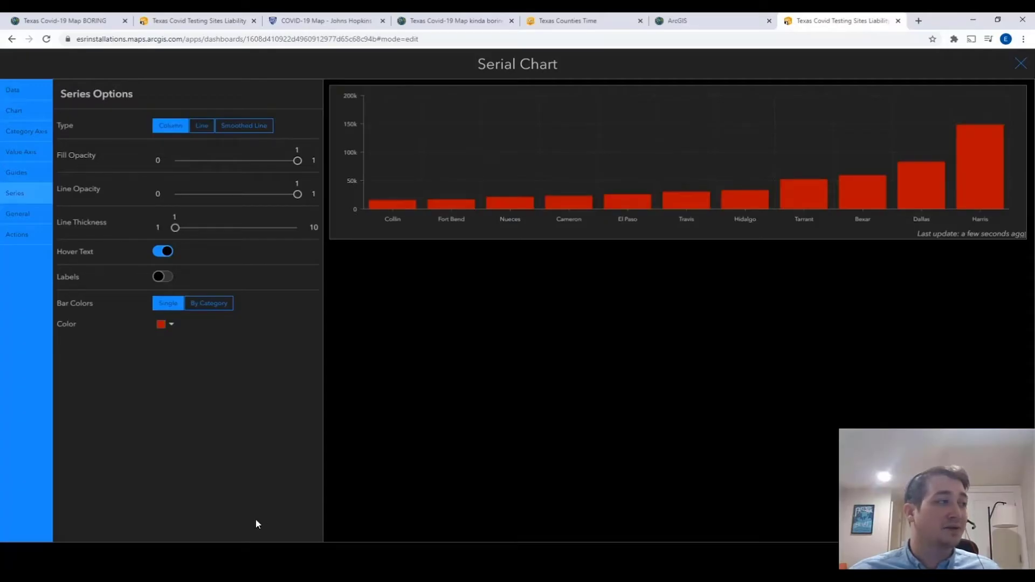
Try the Line and Smoothed Line types for the series and return it to Column.
click(201, 126)
click(229, 127)
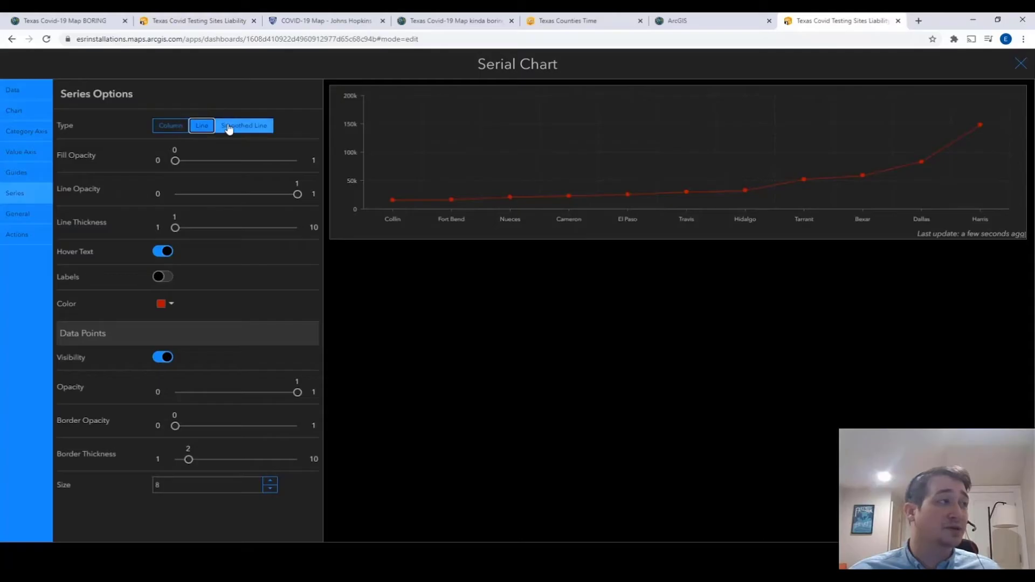
click(173, 129)
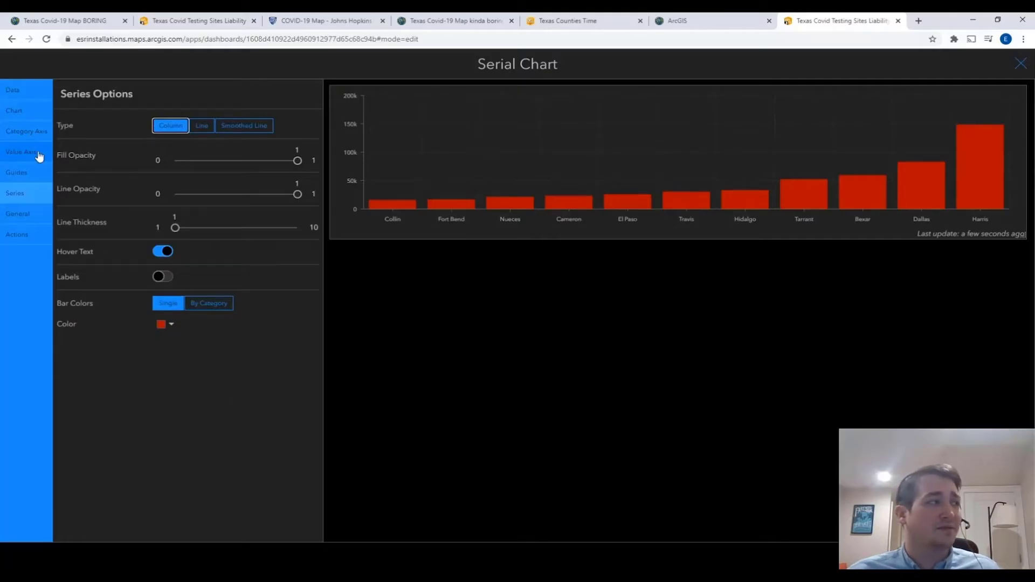
Give the chart a centered Heading 3 title "Counties with more than 15k Cases", turn off its last update text and finish the configuration.
click(35, 225)
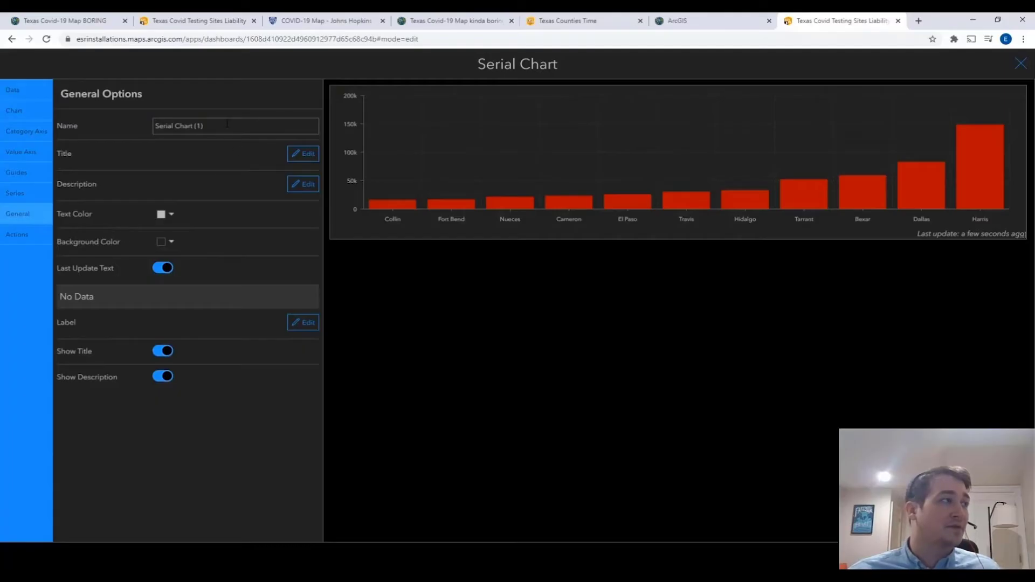
click(303, 154)
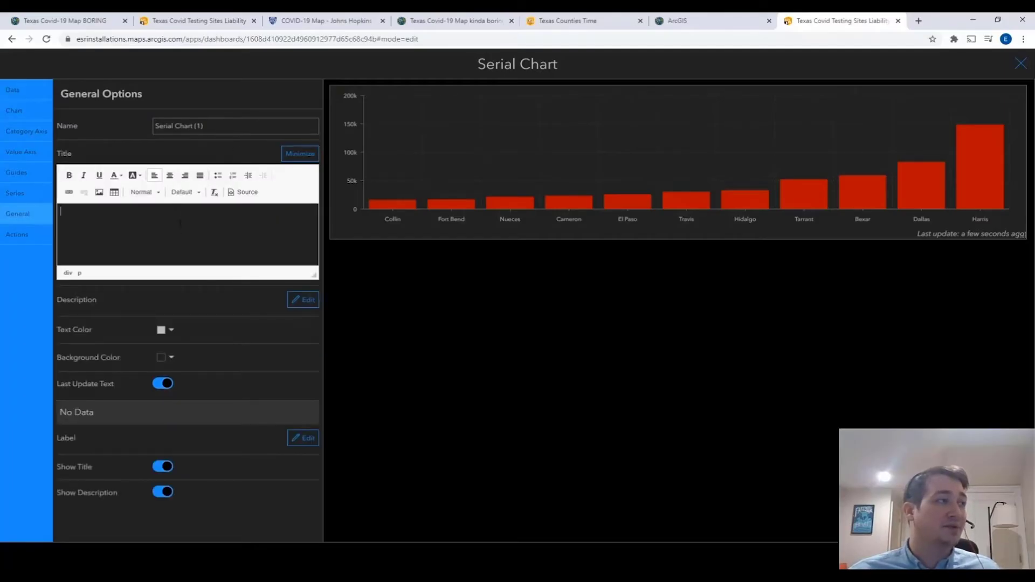
click(170, 176)
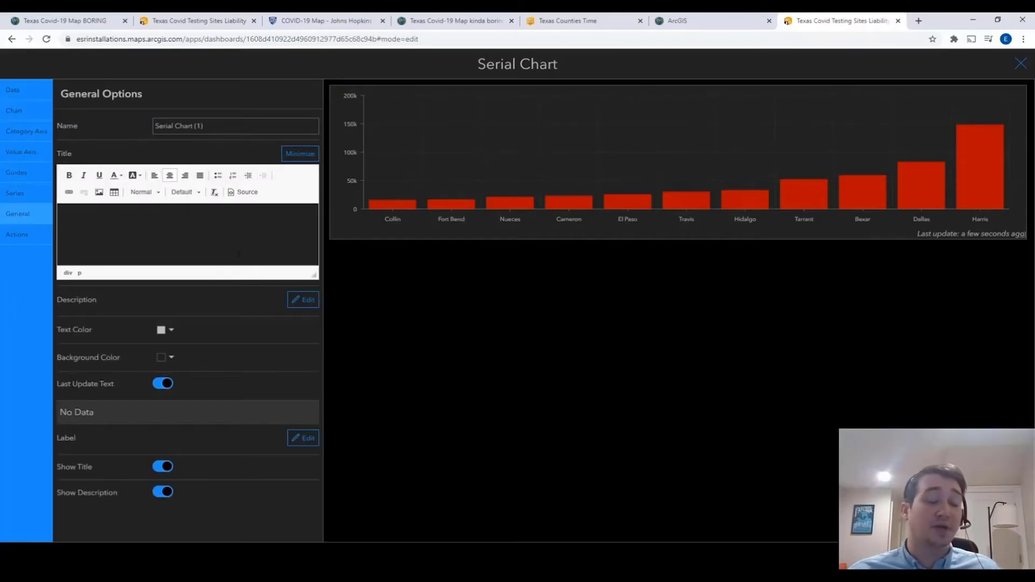
click(145, 193)
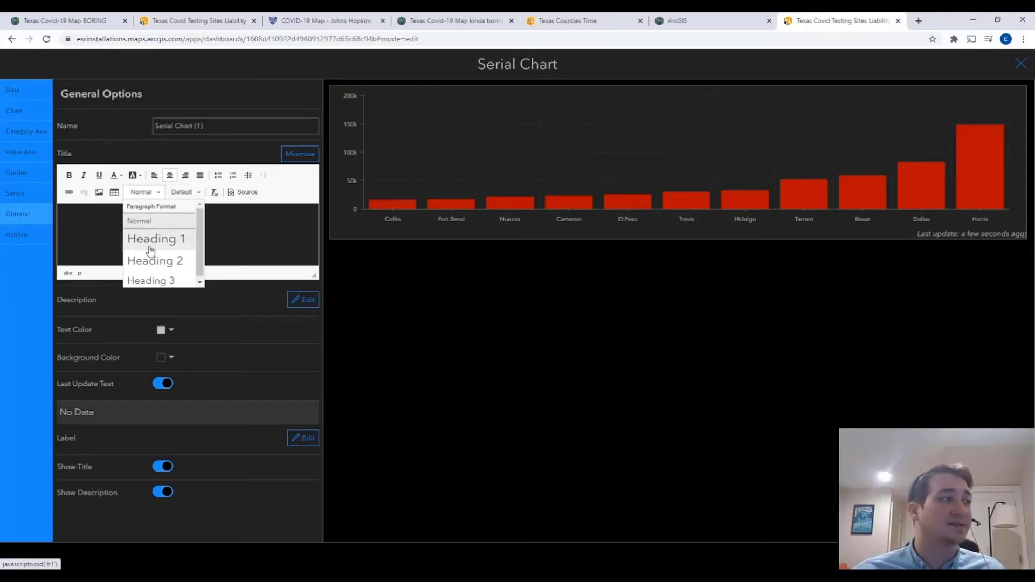
click(153, 279)
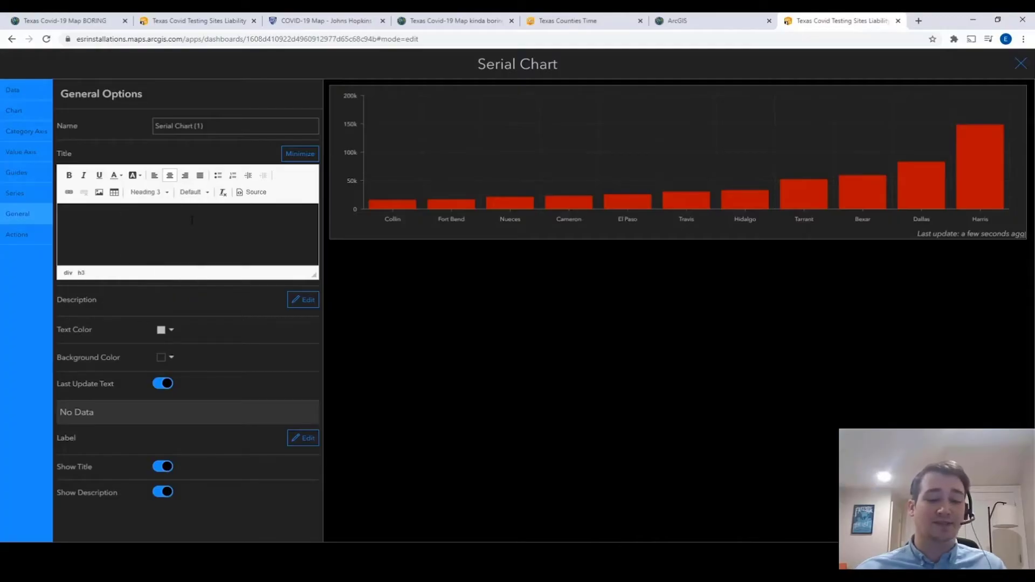
text(Counties with more than 15k Cases)
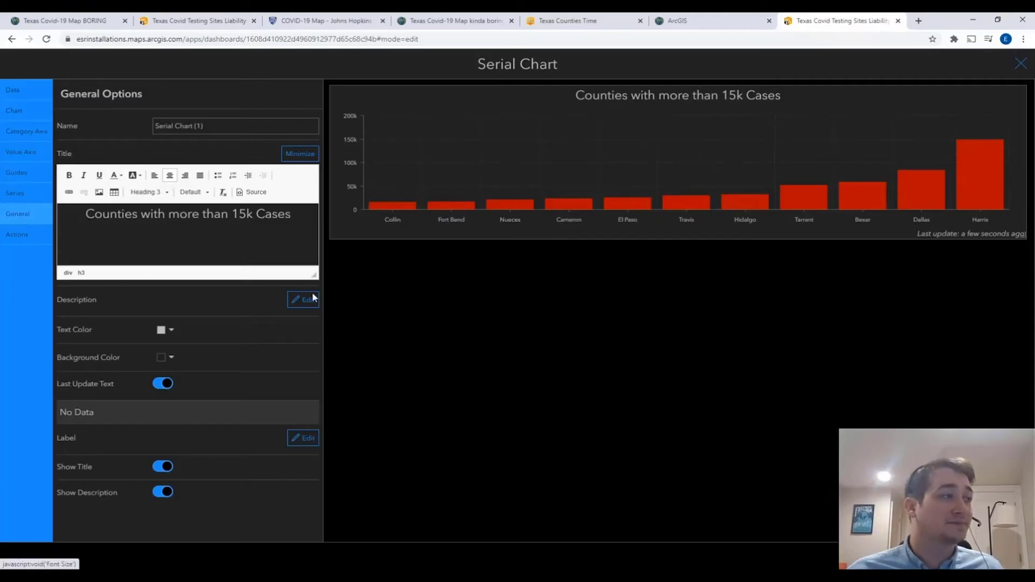
click(163, 384)
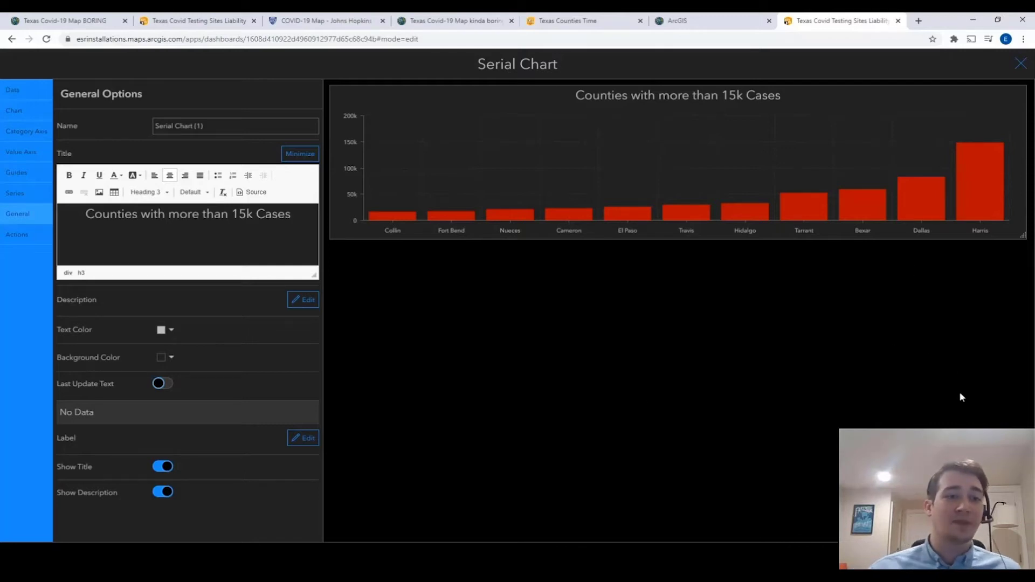
click(1008, 556)
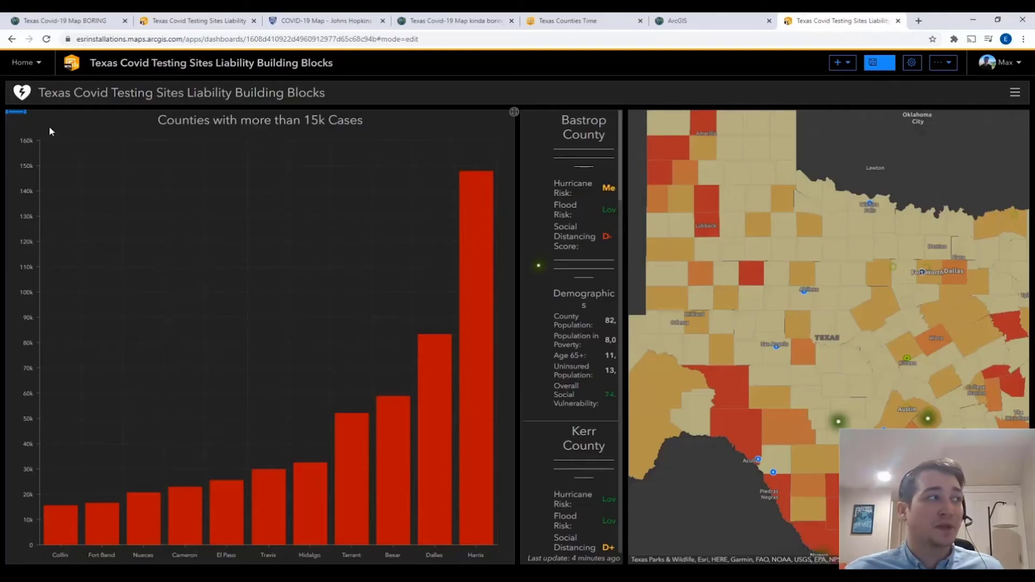
Stack the serial chart with the county list and show the chart in that group.
mouse_move(22, 114)
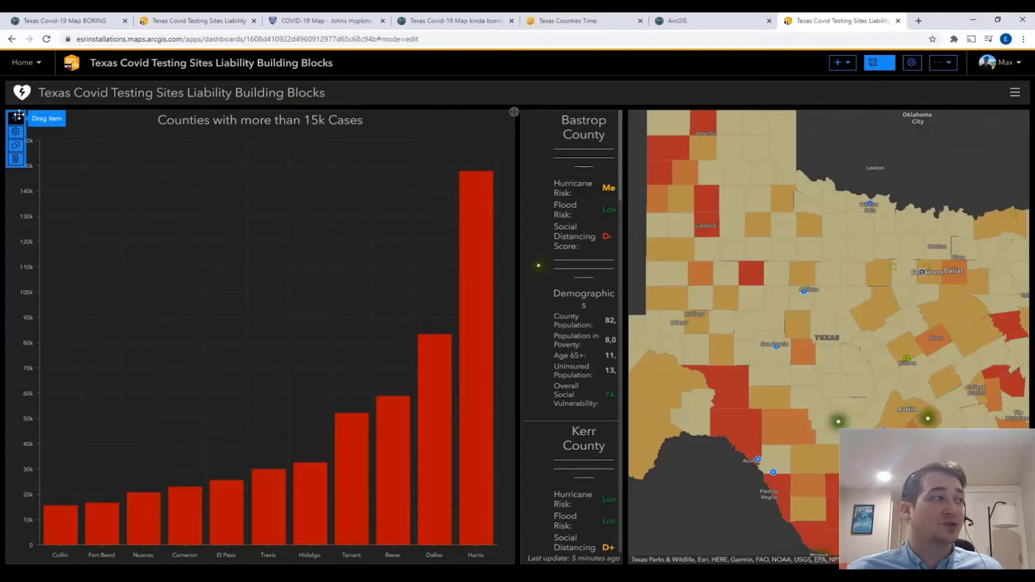
drag(19, 114, 568, 336)
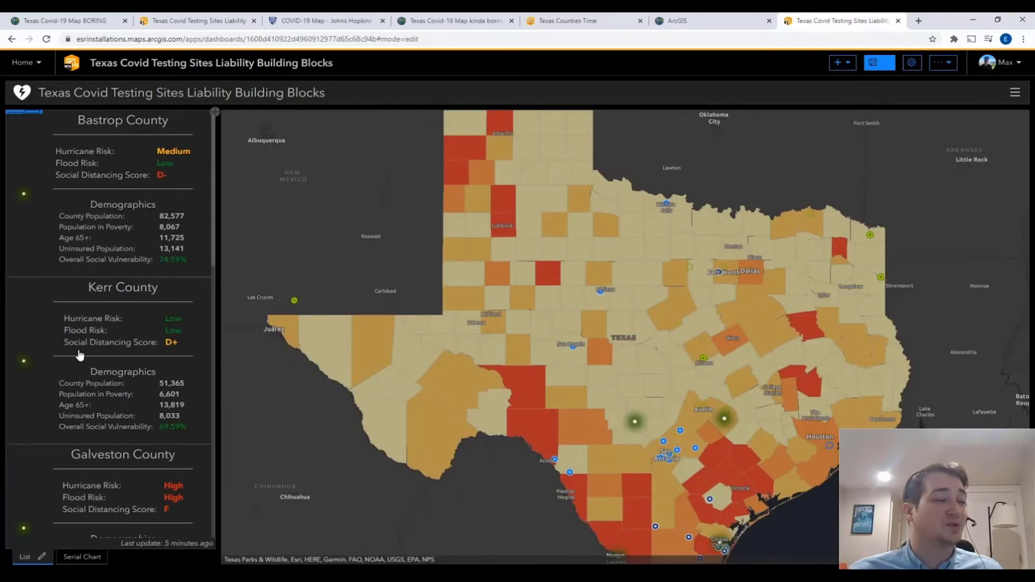
click(87, 556)
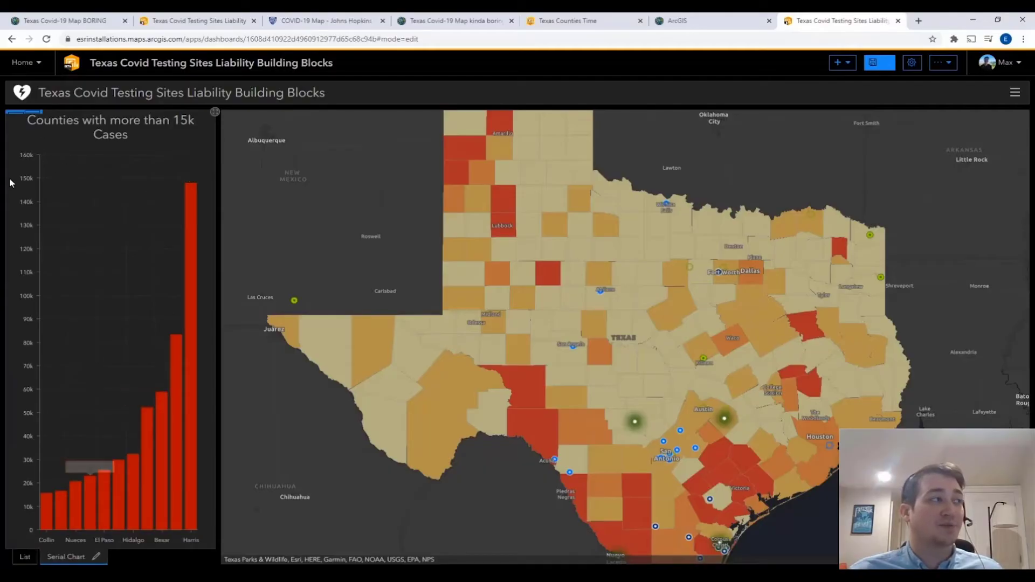
Dock the serial chart below the map and shrink it so the map takes about 71% of the shared height.
mouse_move(32, 118)
drag(31, 118, 624, 546)
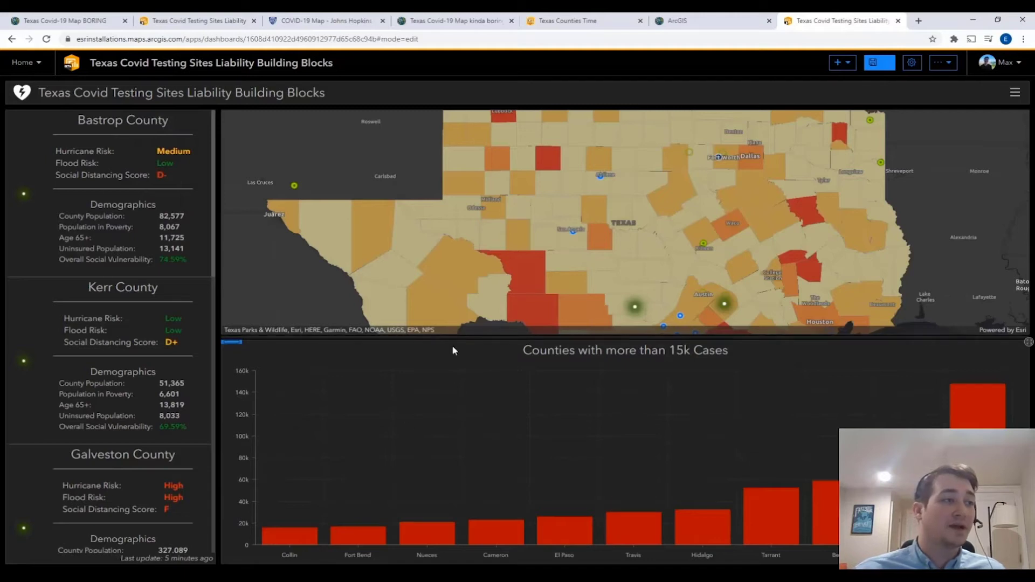
drag(455, 339, 464, 436)
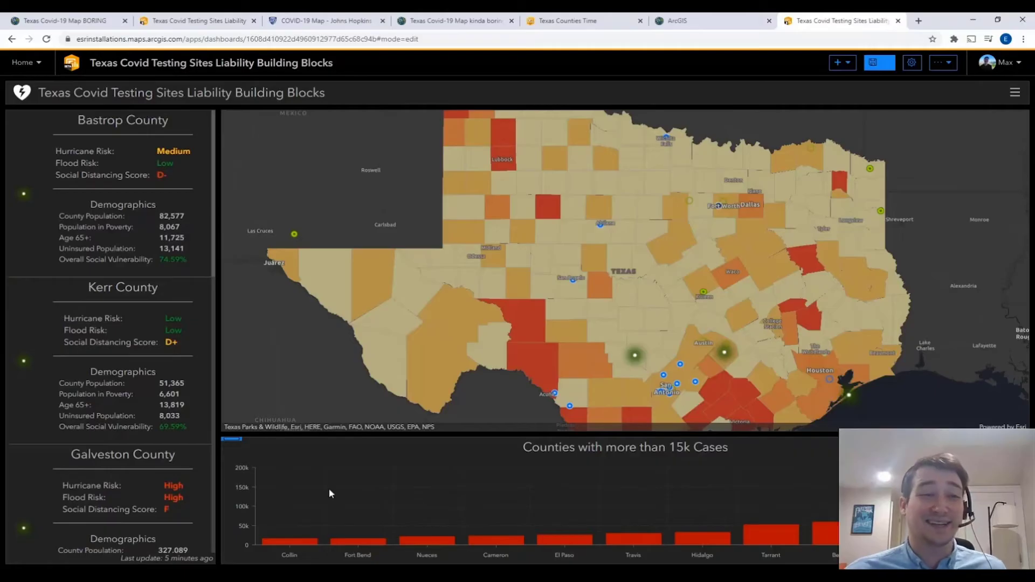
mouse_move(476, 435)
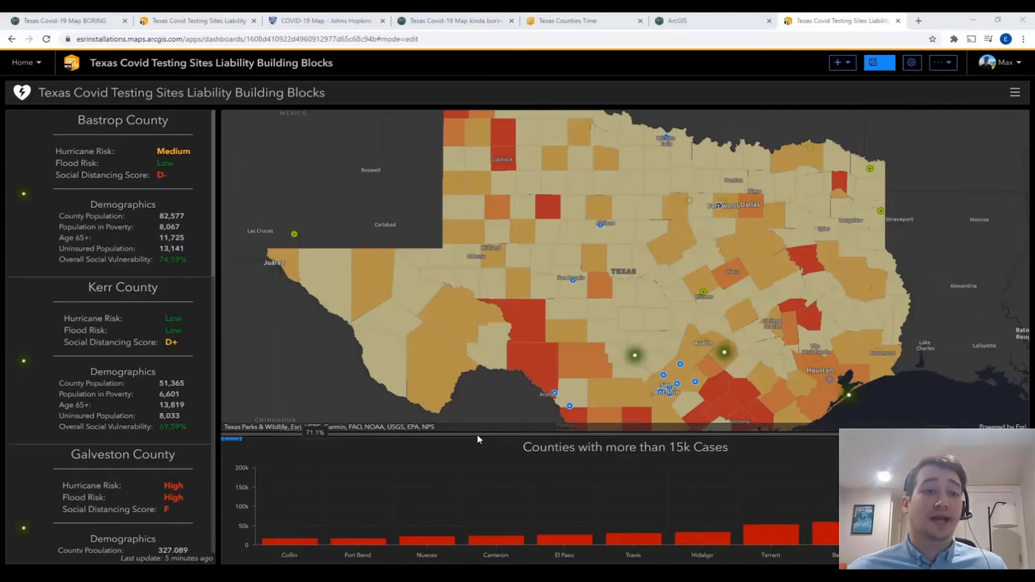
Add an indicator based on the Texas Counties Totals layer that shows the Sum of the Confirmed field.
click(844, 66)
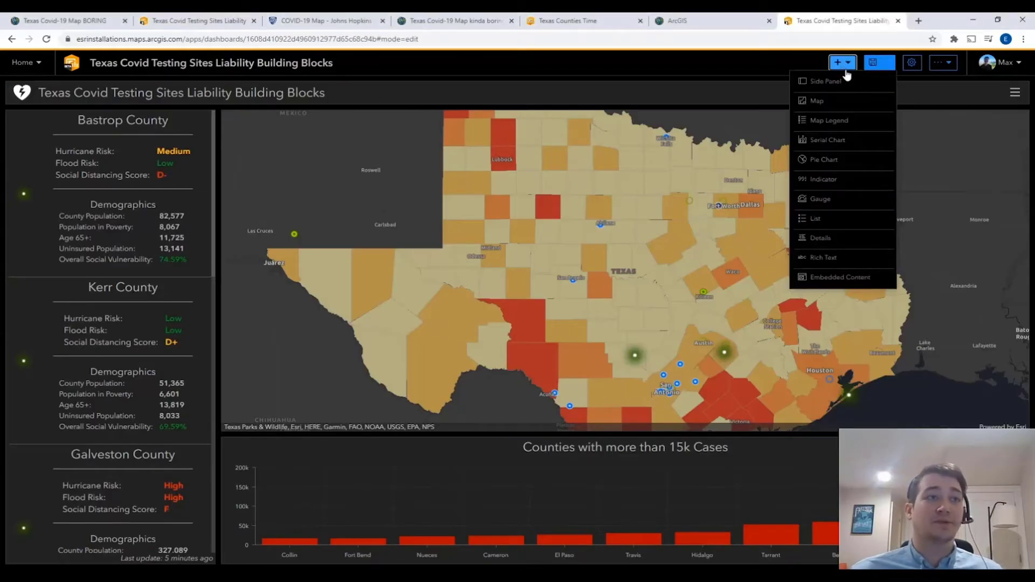
click(829, 179)
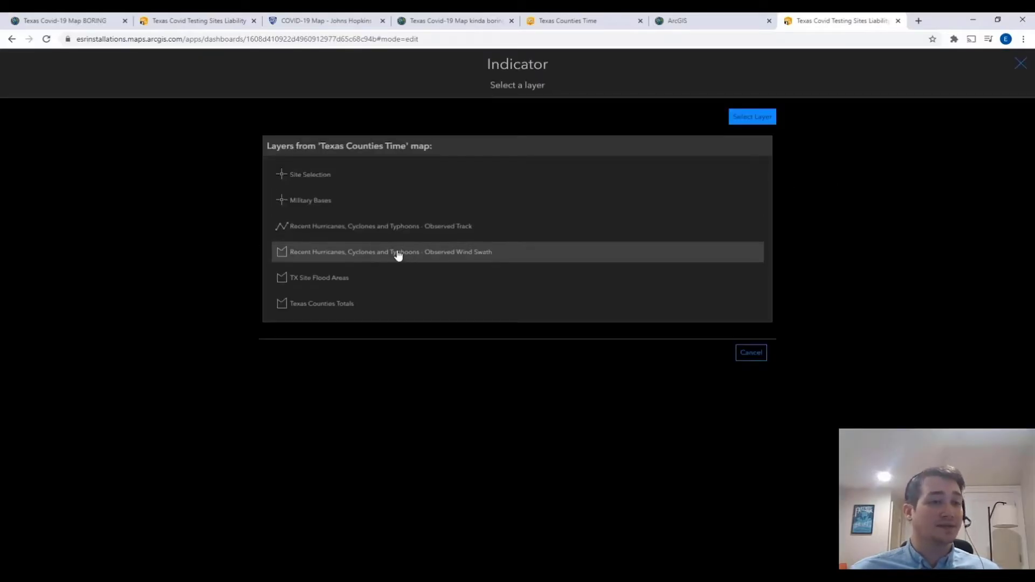
click(386, 304)
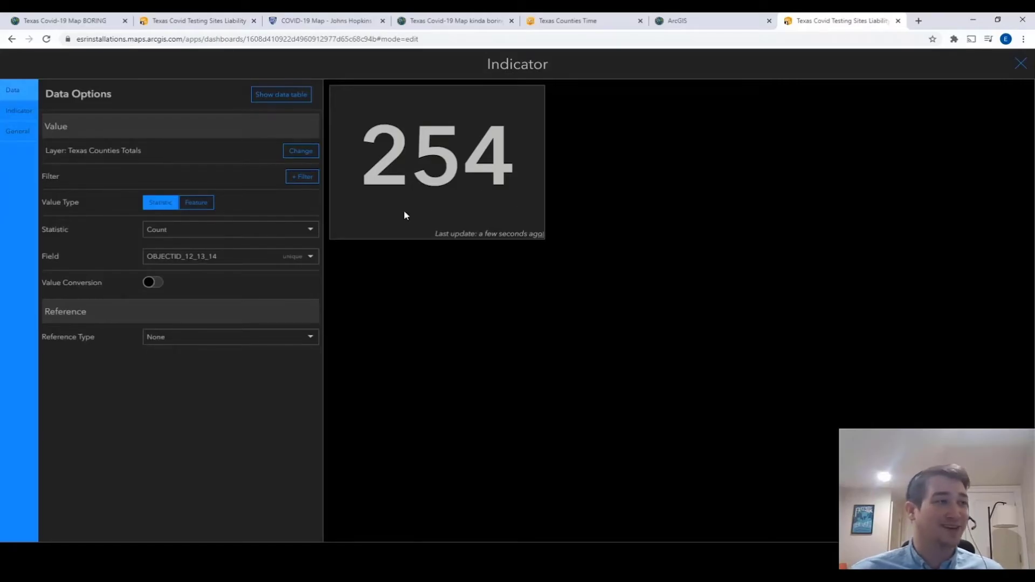
click(249, 229)
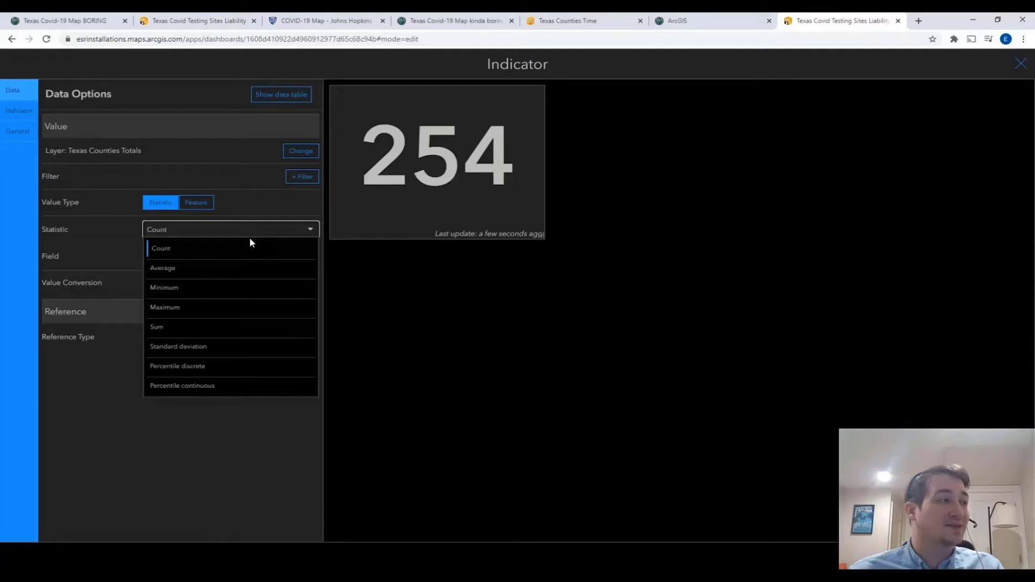
click(208, 326)
click(190, 256)
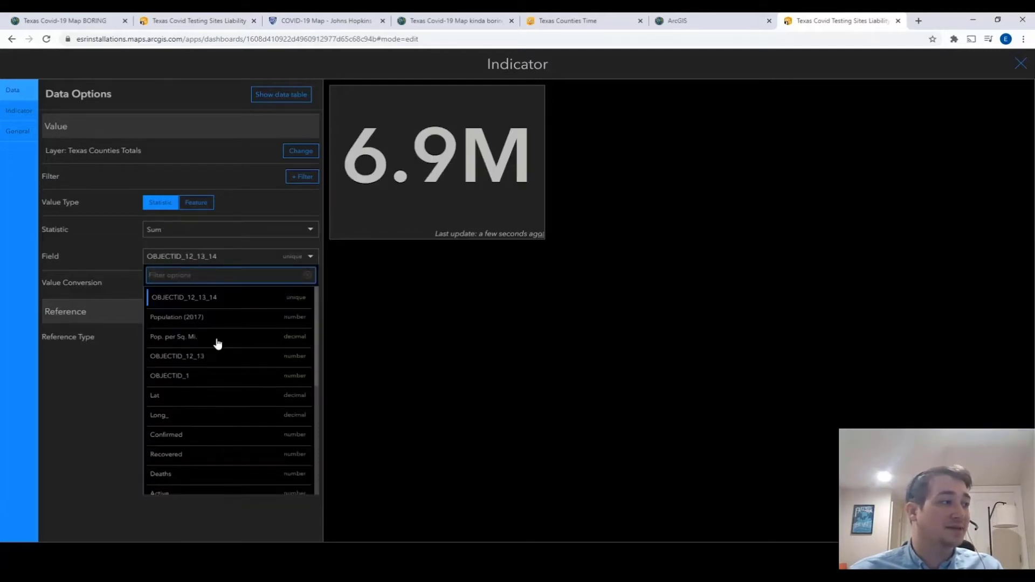
click(208, 436)
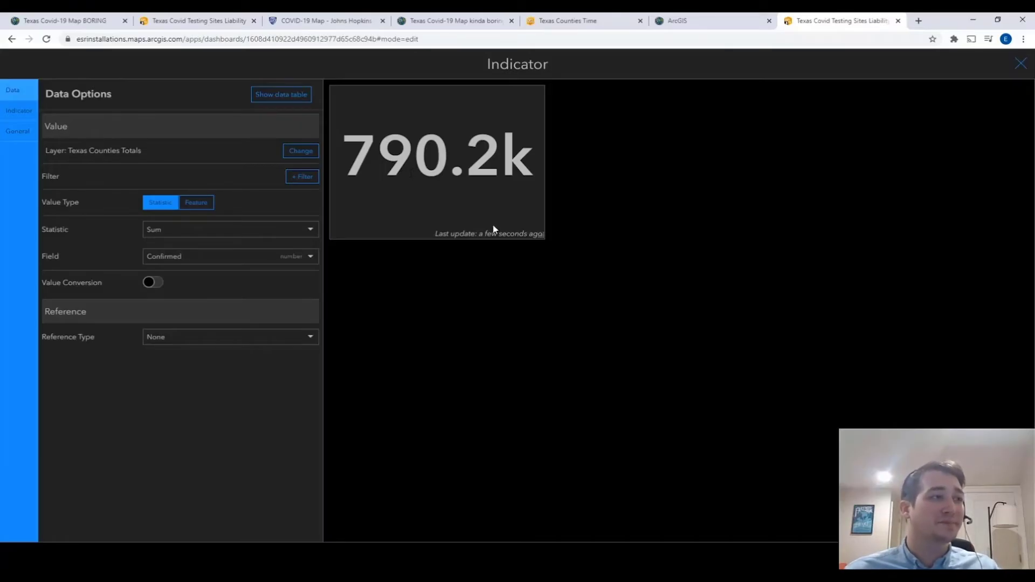
Turn off the indicator's last update text, and set its bottom text to "In Map View" and its middle text to "{value} Cases".
click(22, 132)
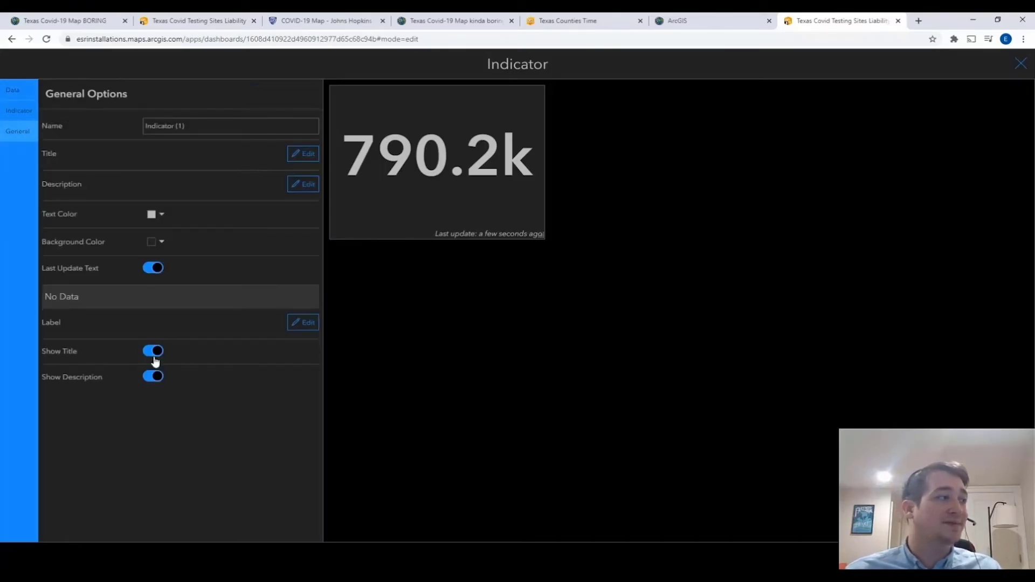
click(156, 267)
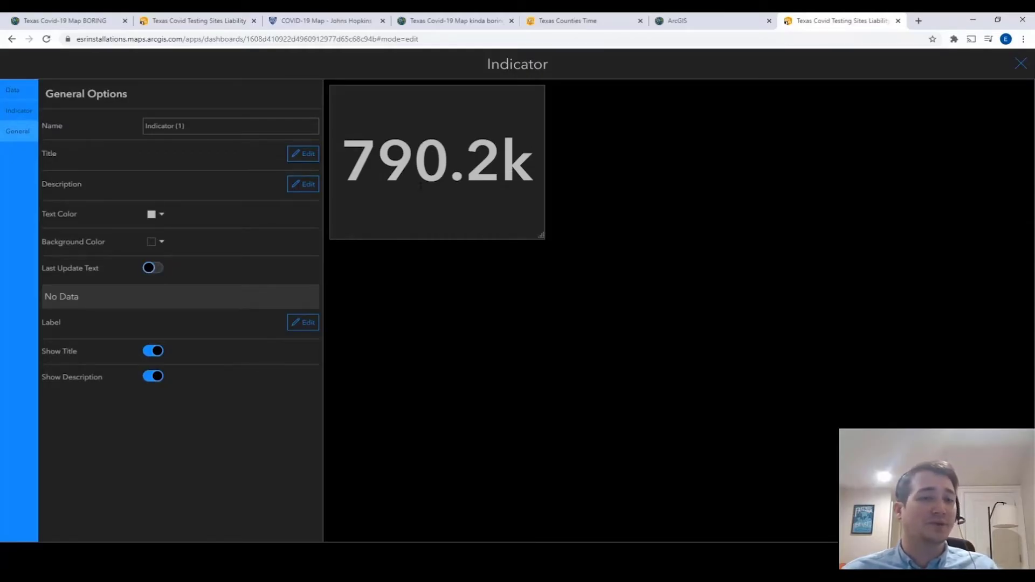
click(27, 110)
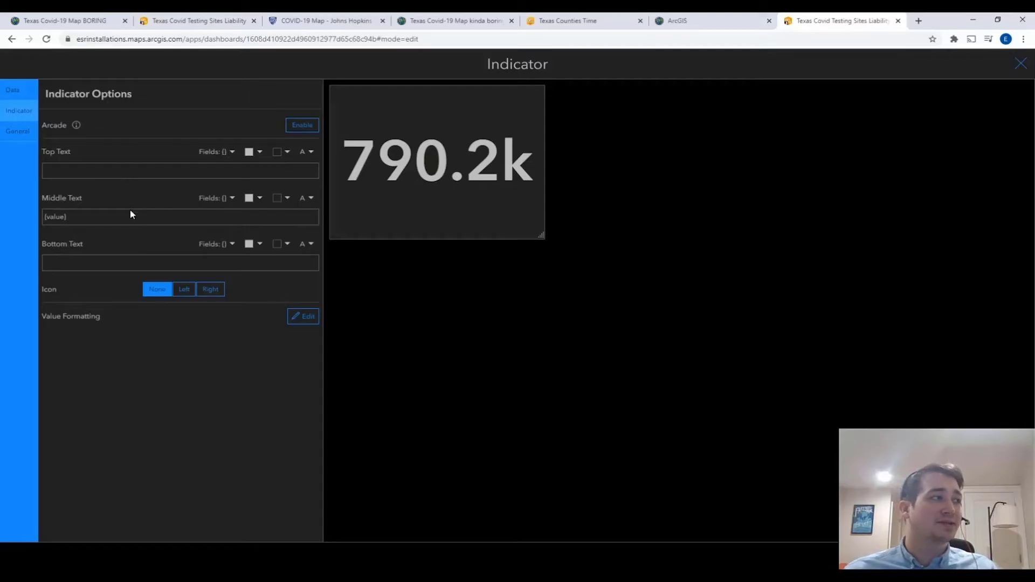
click(136, 266)
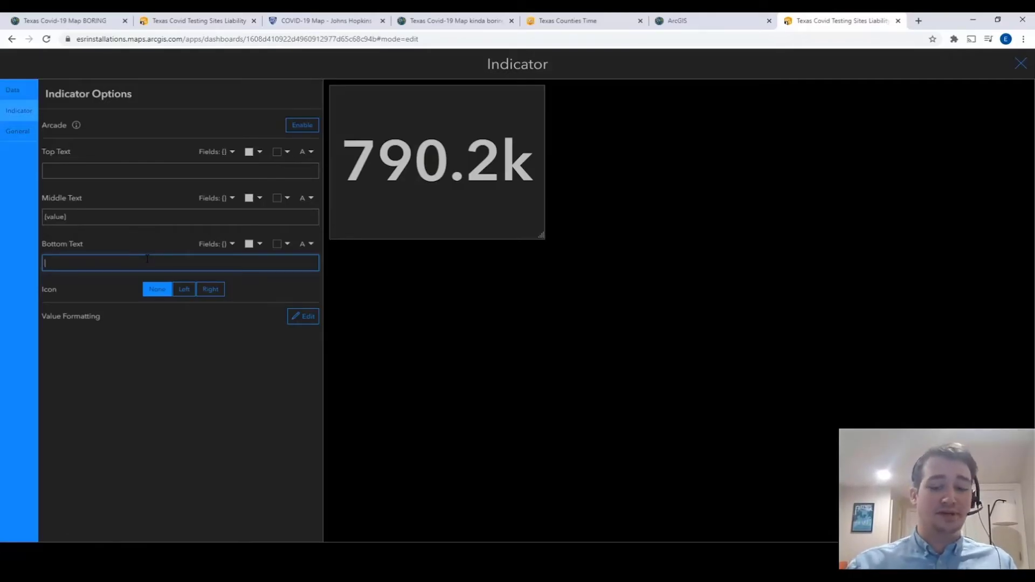
text(In Map V)
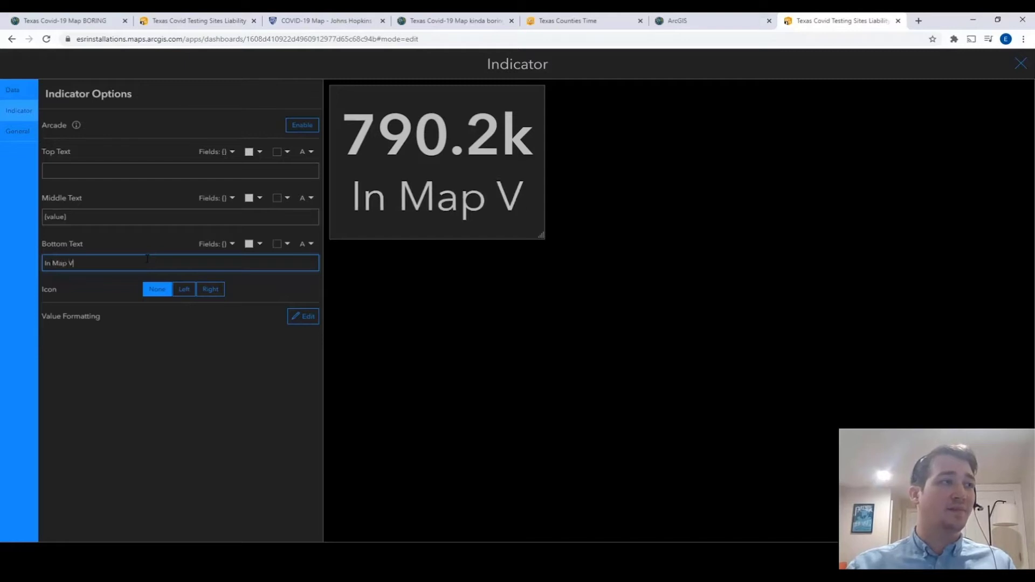
text(iew)
click(162, 216)
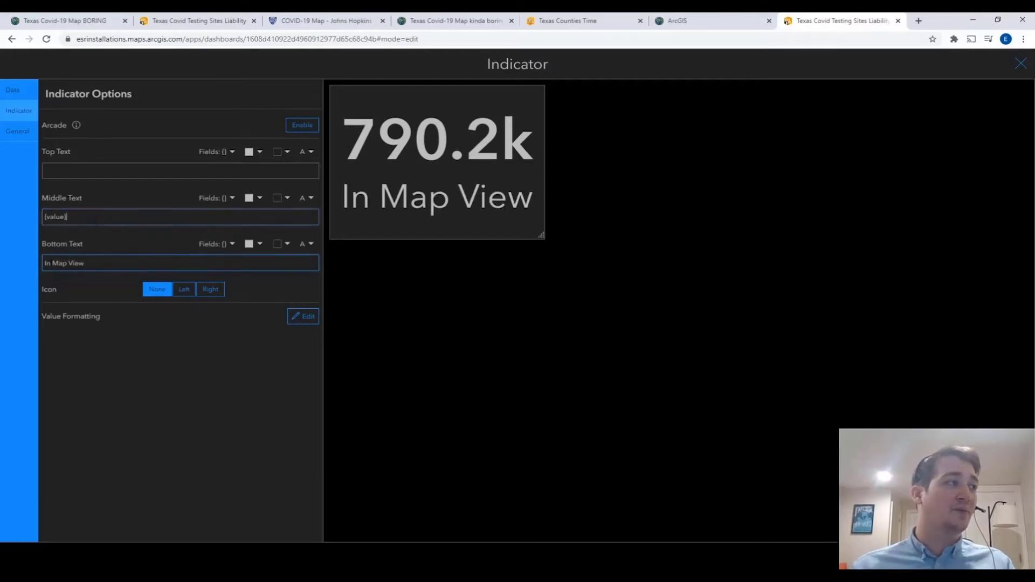
text(Cases)
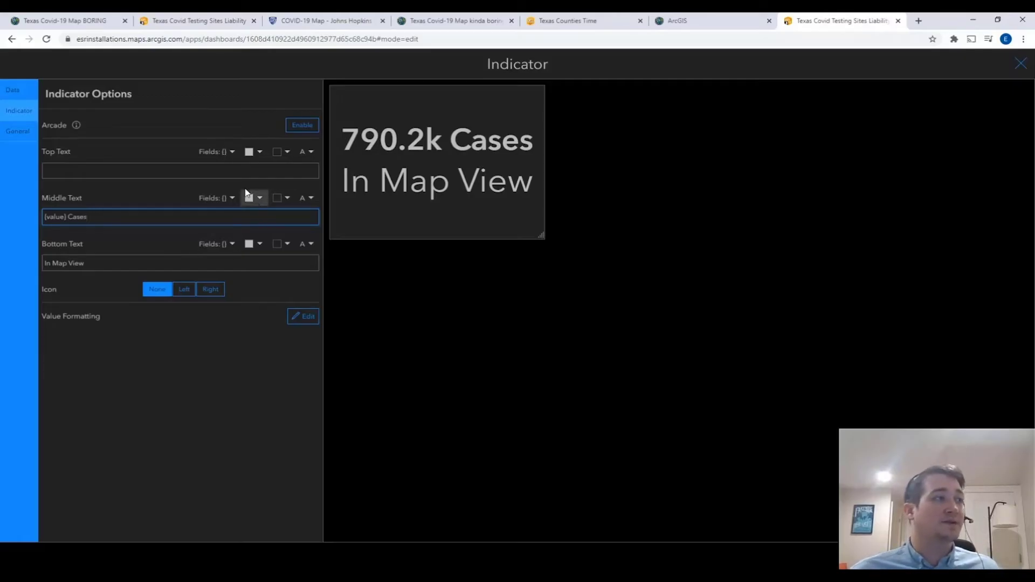
Color the indicator's middle text dark red (#a80000) and its bottom text white.
click(257, 199)
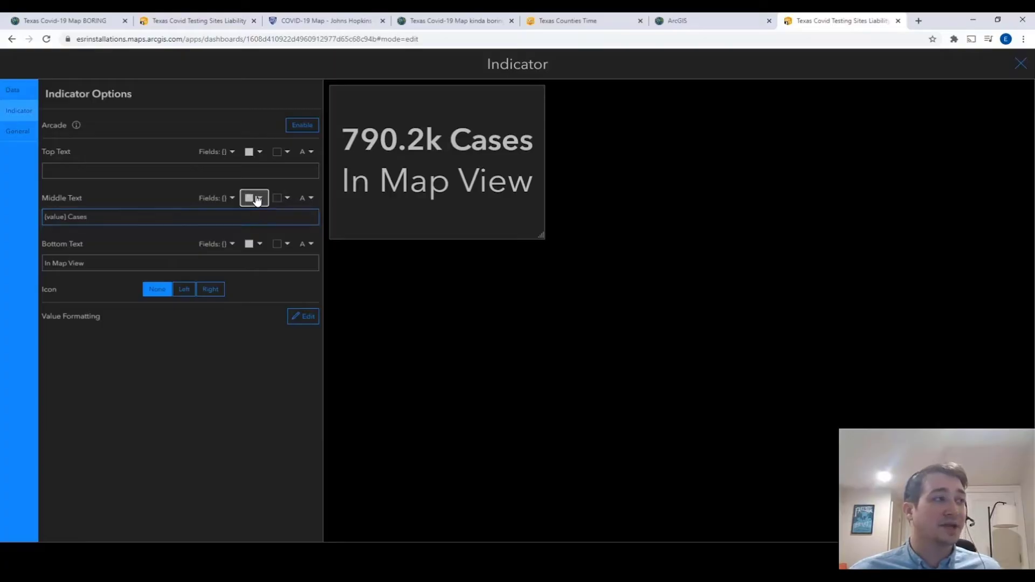
click(215, 271)
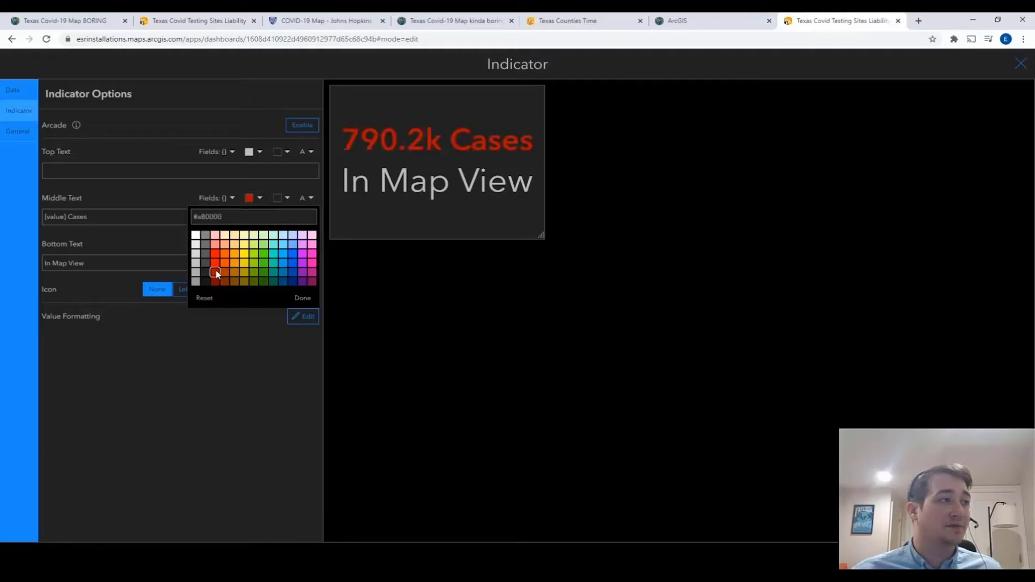
click(302, 298)
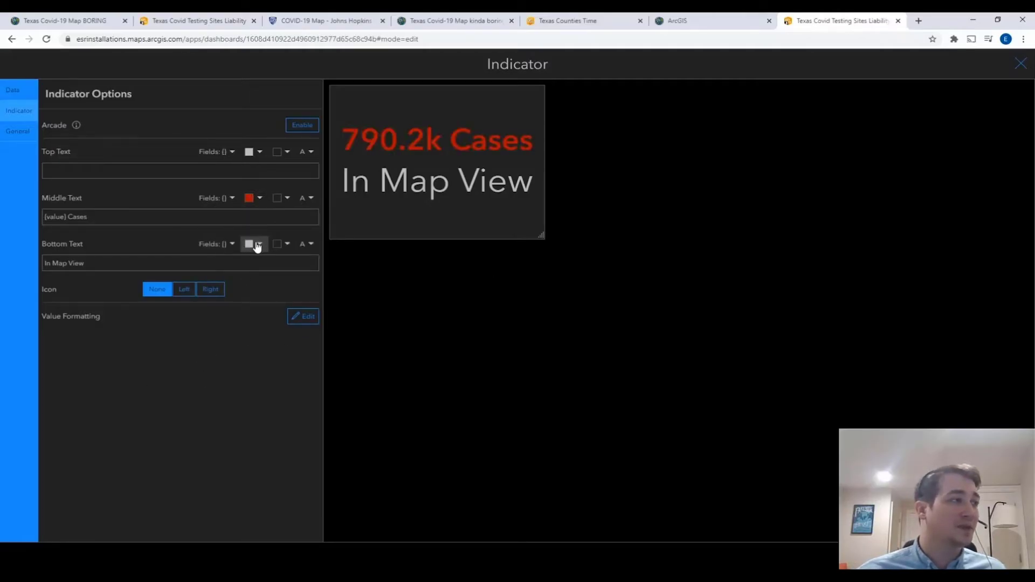
click(257, 244)
click(198, 285)
click(222, 475)
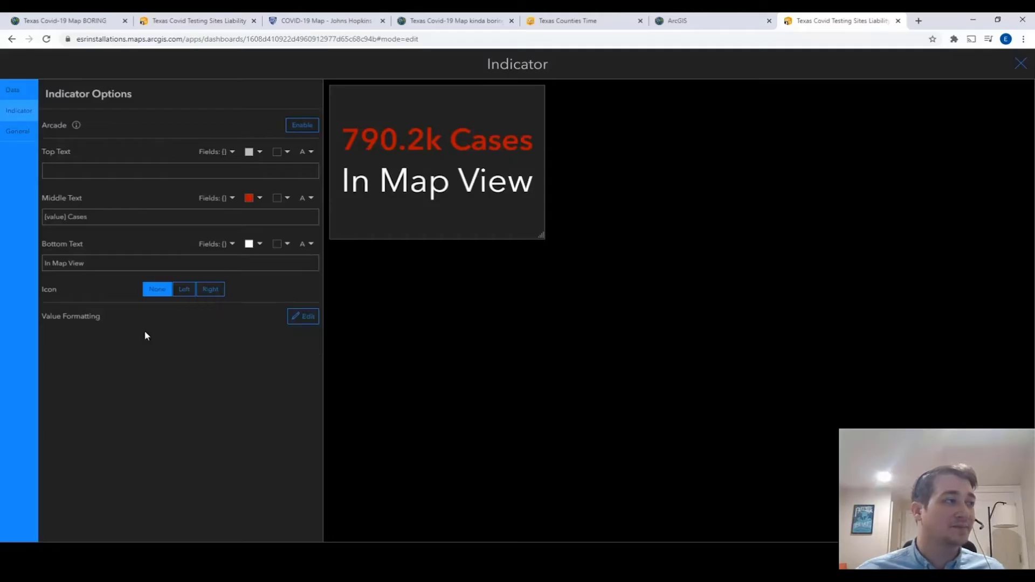
Try a biohazard icon in the Left position on the indicator and set the icon back to None.
click(184, 291)
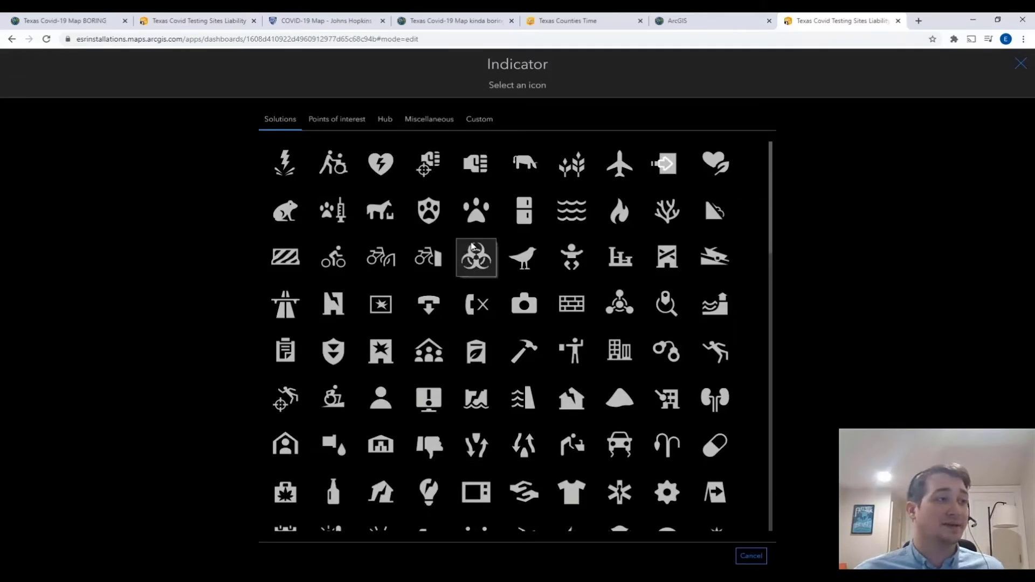
click(474, 264)
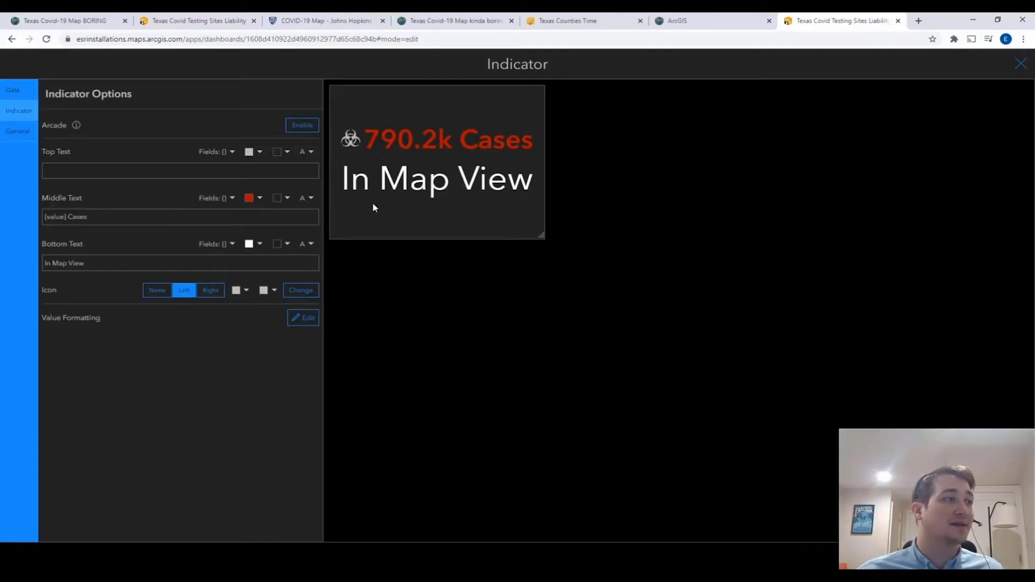
click(157, 294)
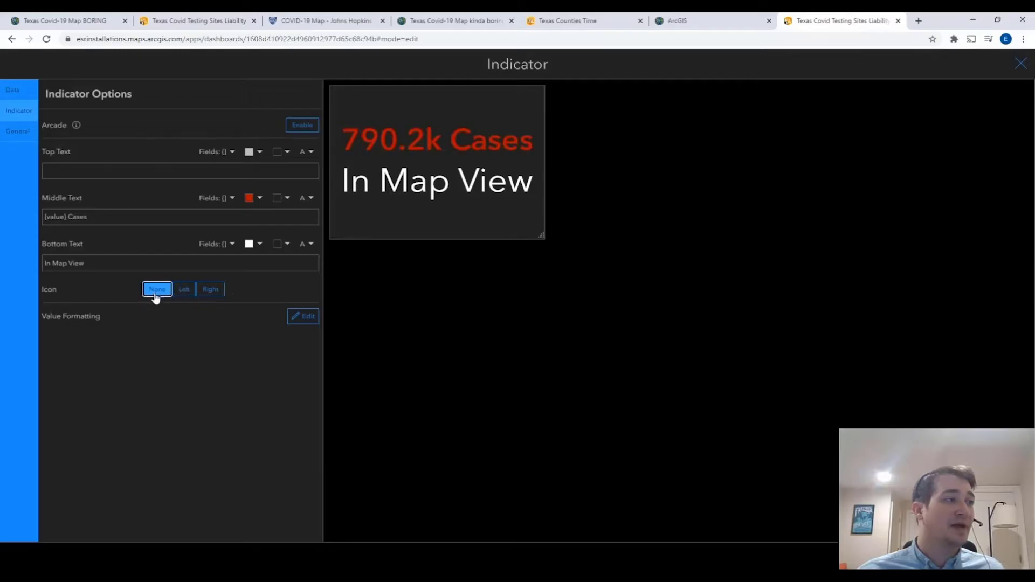
Finish the indicator, dock it to the right of the serial chart and widen the chart to about 65.8% of their row.
click(1008, 556)
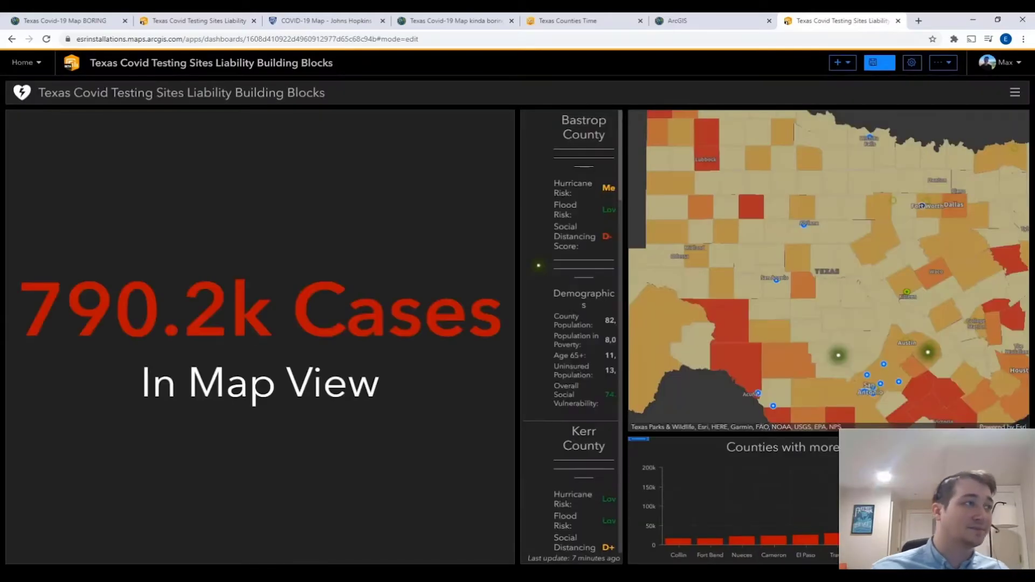
drag(9, 110, 894, 471)
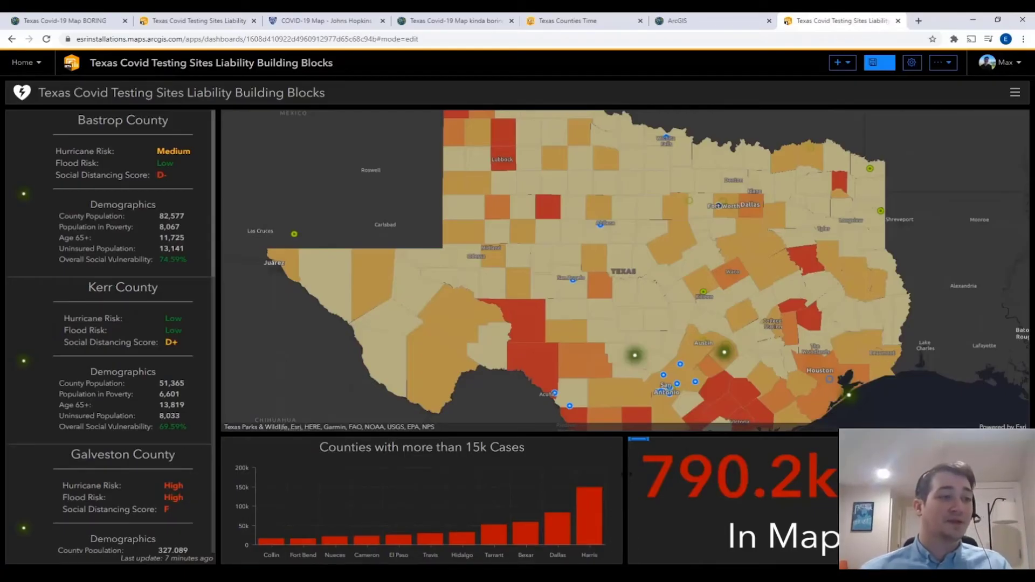
drag(626, 487, 759, 485)
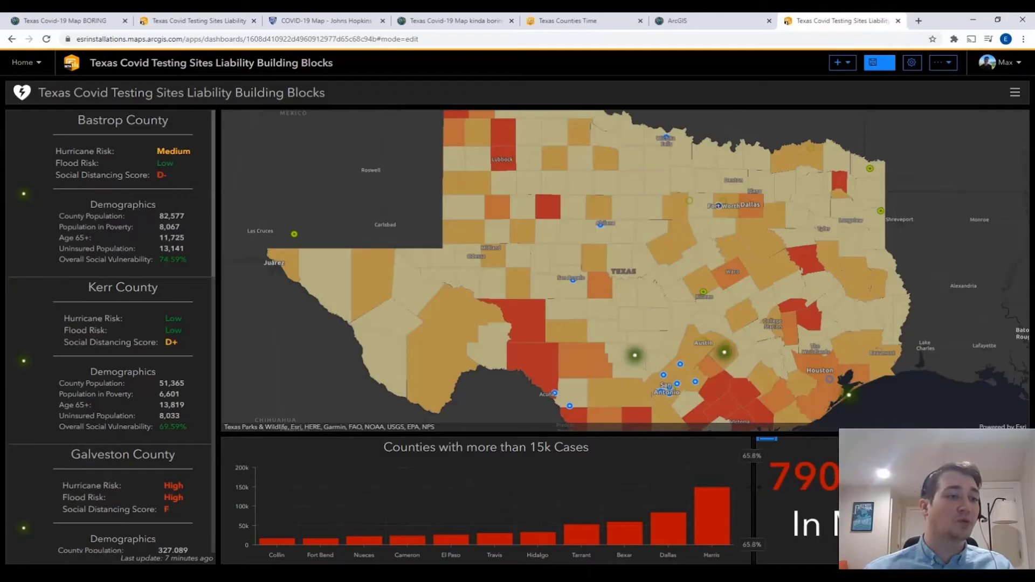
Group the indicator with the serial chart and widen the chart to nearly three quarters of the group's width.
mouse_move(766, 446)
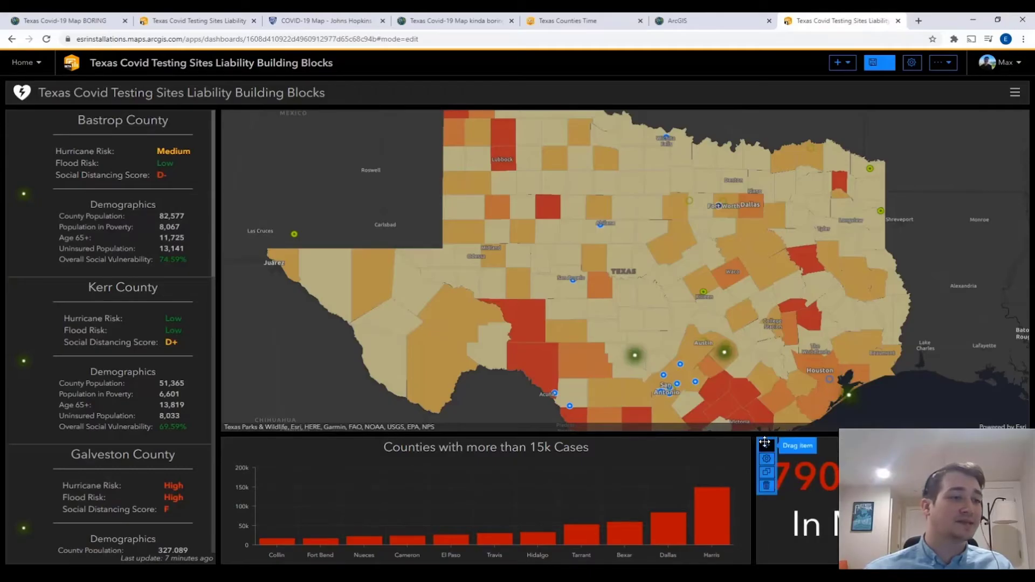
drag(766, 445, 739, 499)
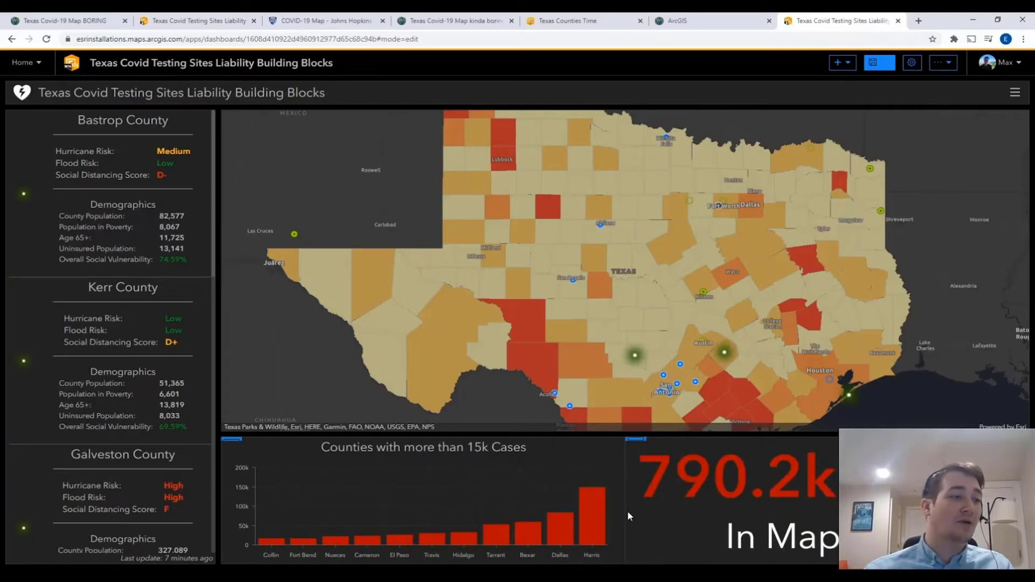
drag(626, 486, 803, 509)
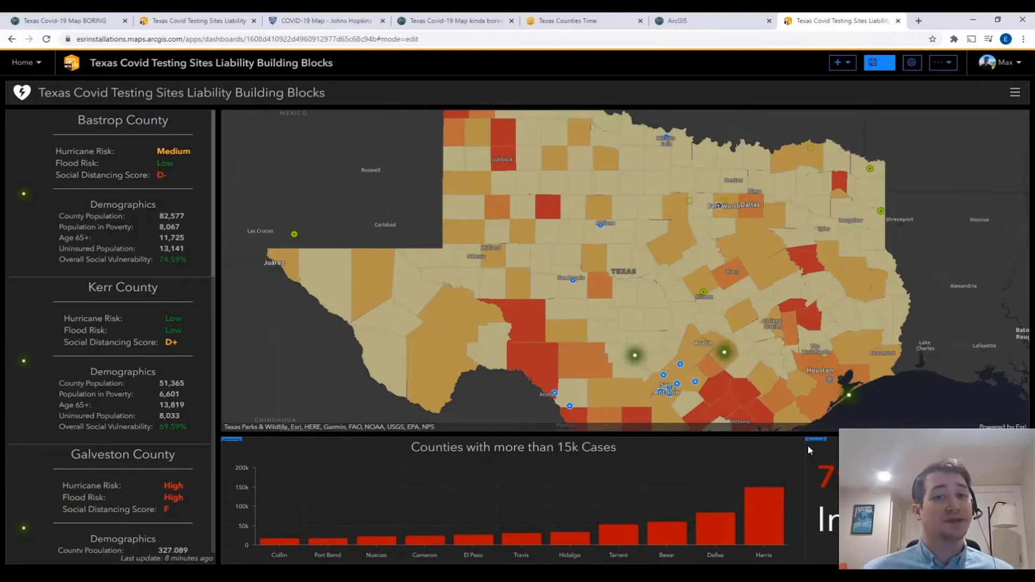
mouse_move(807, 444)
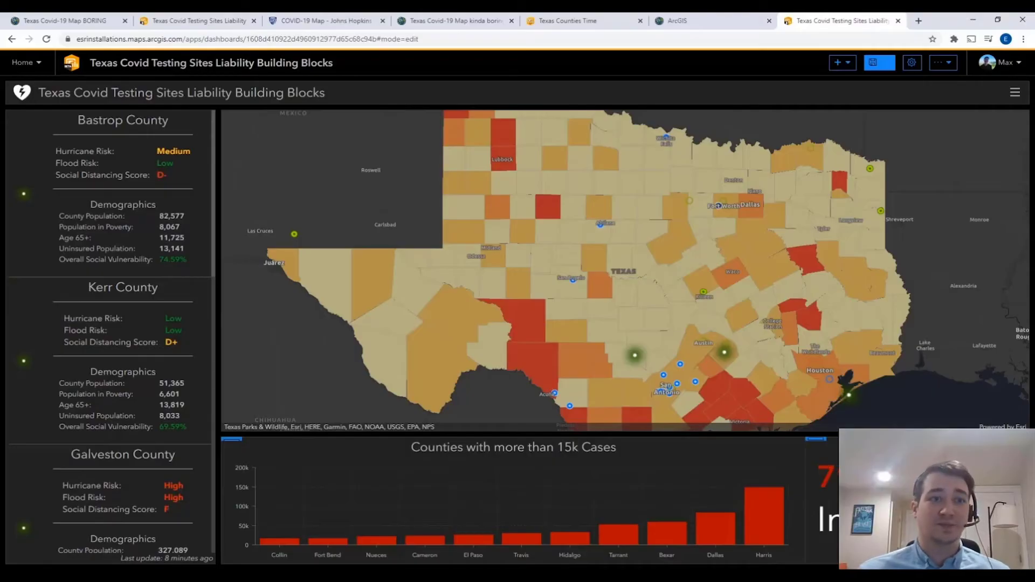
mouse_move(760, 517)
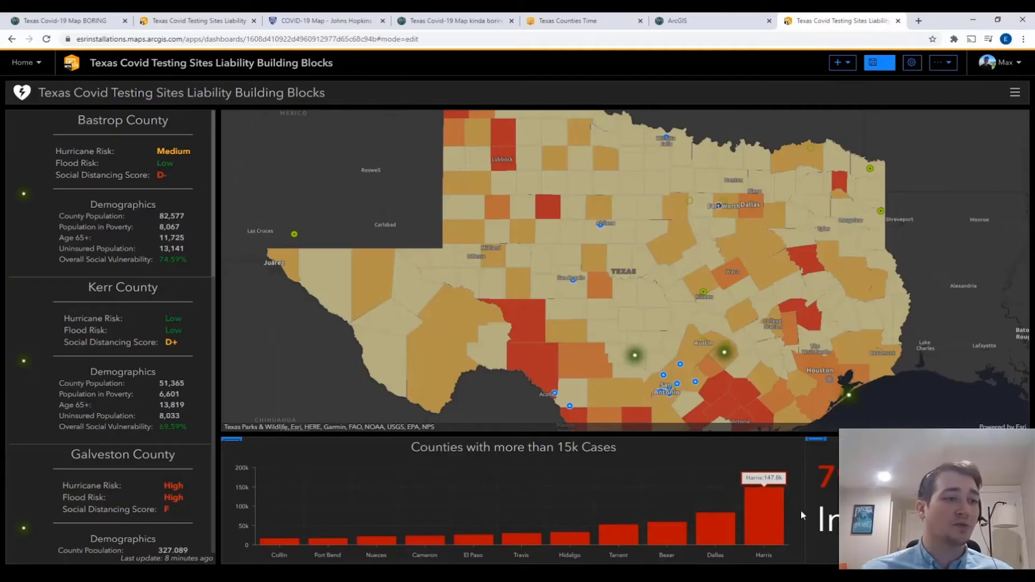
Make map extent changes filter Indicator (1), List (1) and Serial Chart (1), and test it by panning the map toward southern Texas.
mouse_move(231, 133)
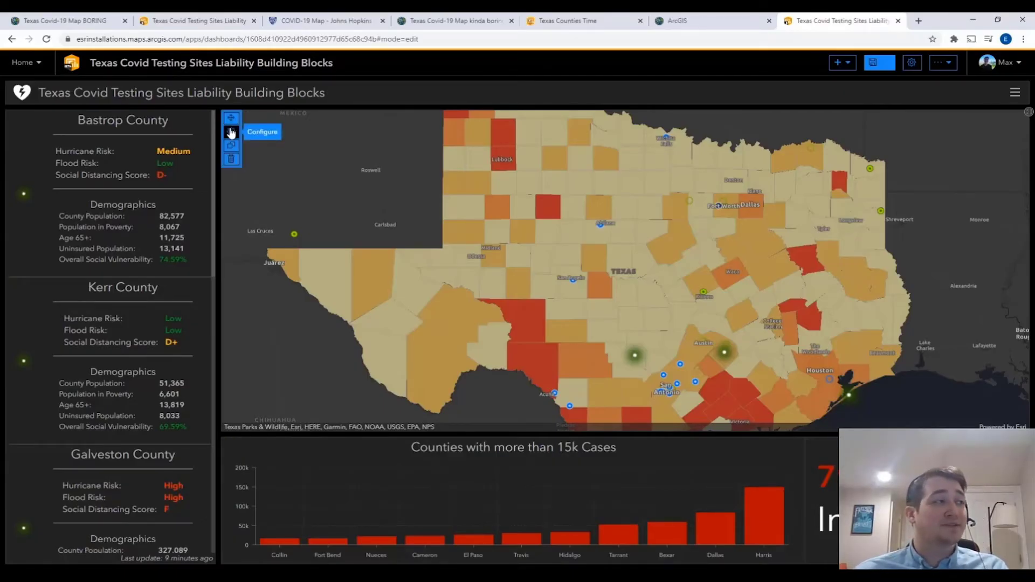
click(230, 133)
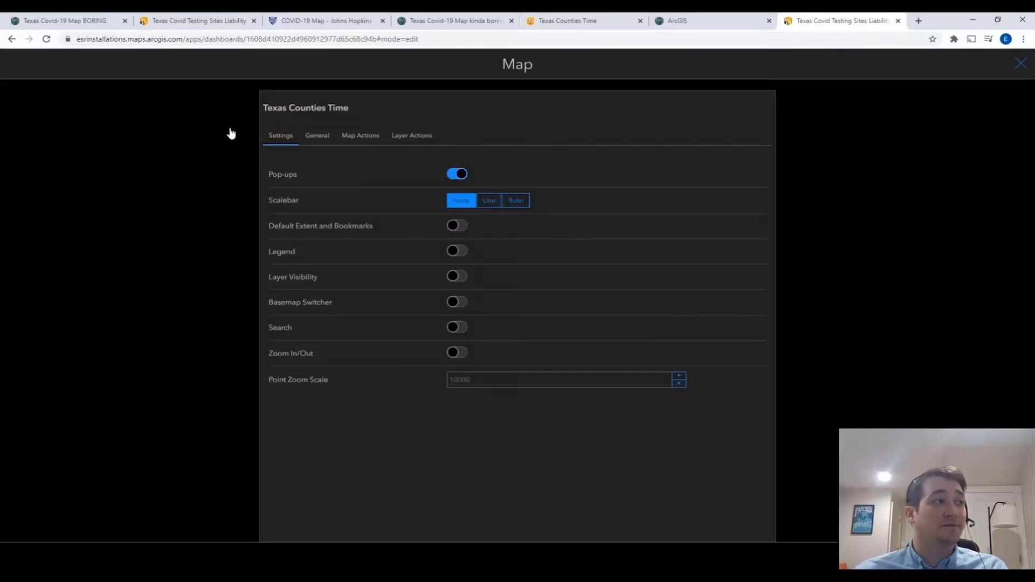
click(353, 142)
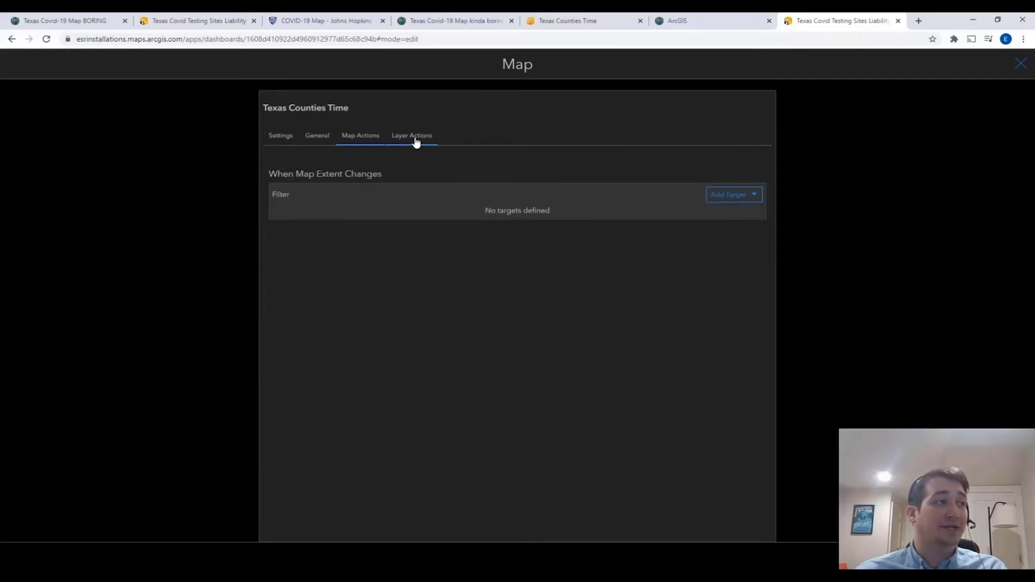
click(415, 141)
click(366, 143)
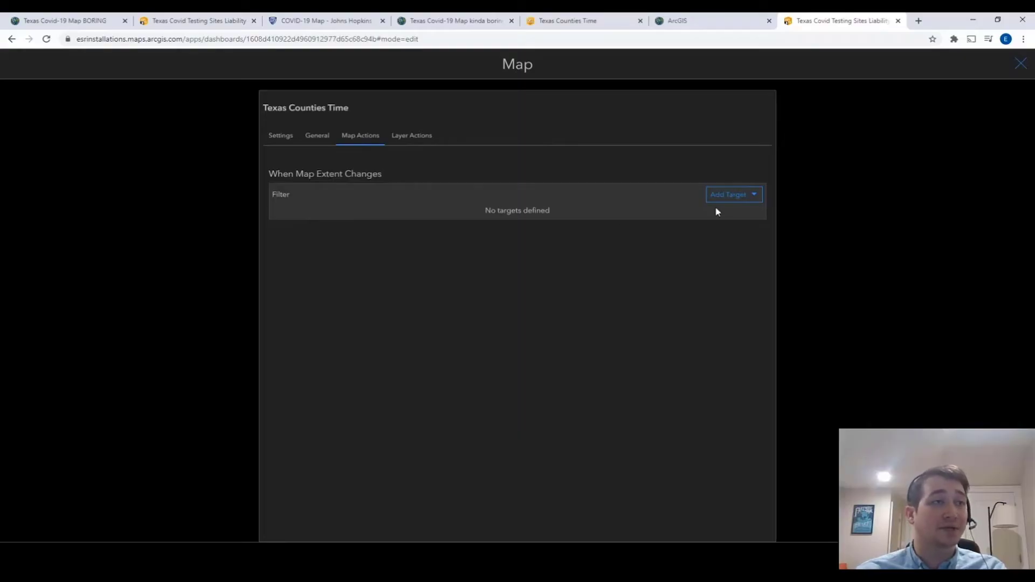
click(731, 198)
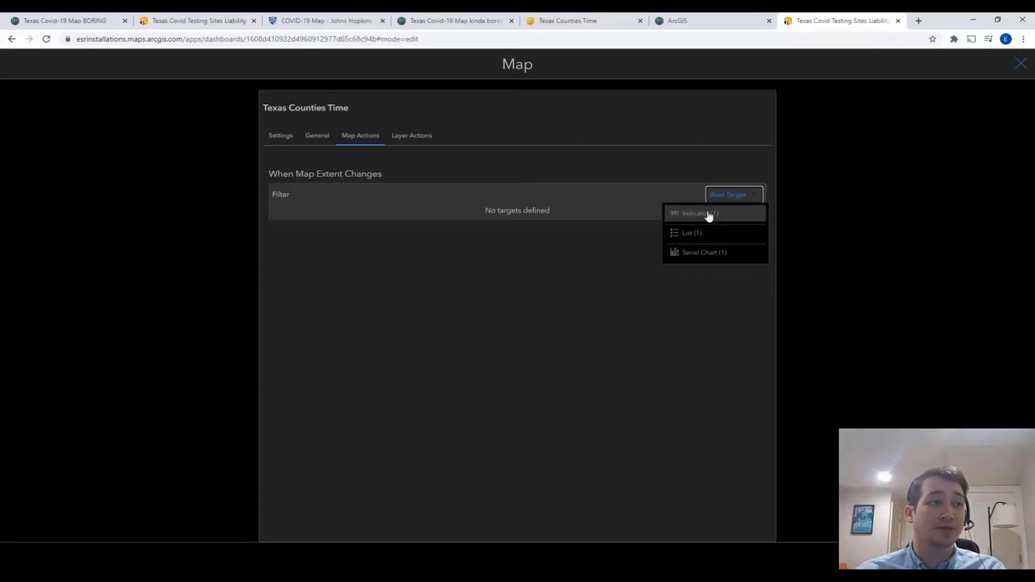
click(709, 214)
click(734, 198)
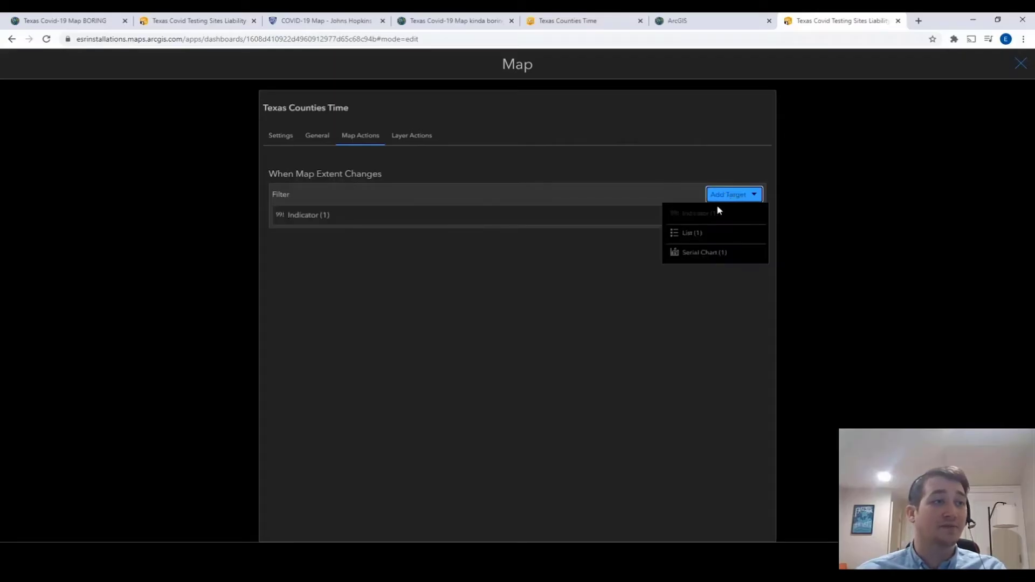
click(696, 234)
click(736, 197)
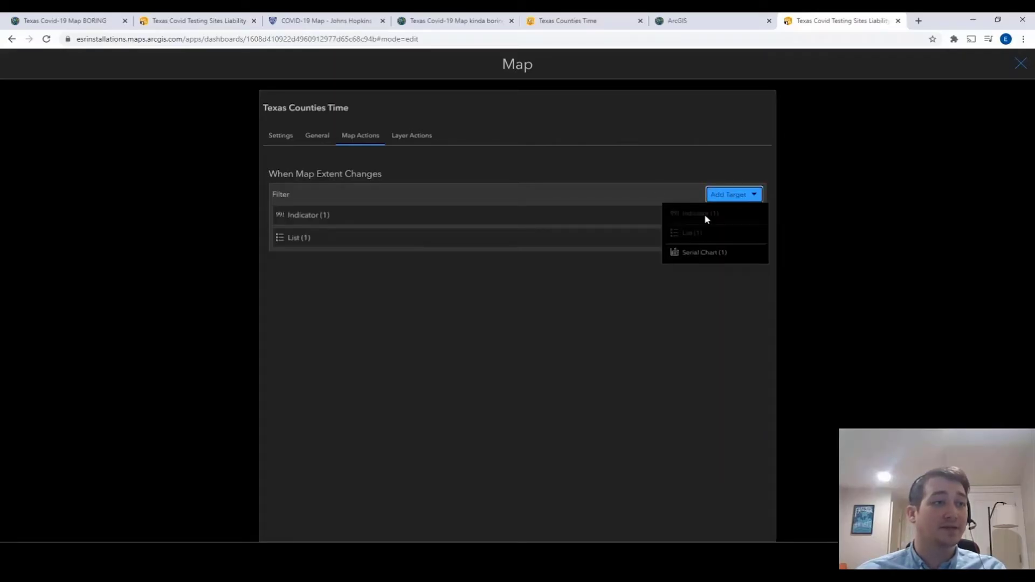
click(699, 252)
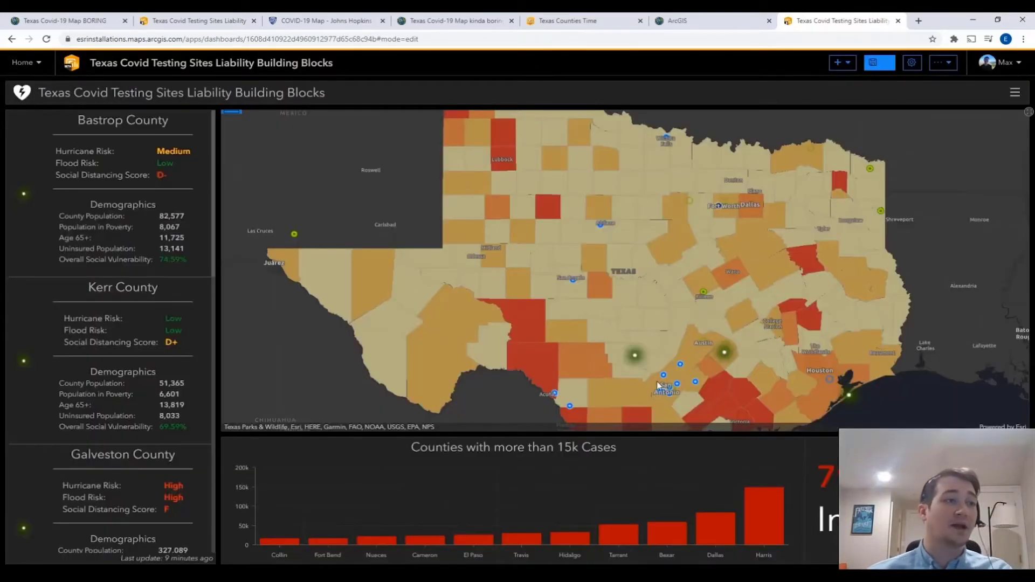
drag(542, 312, 469, 230)
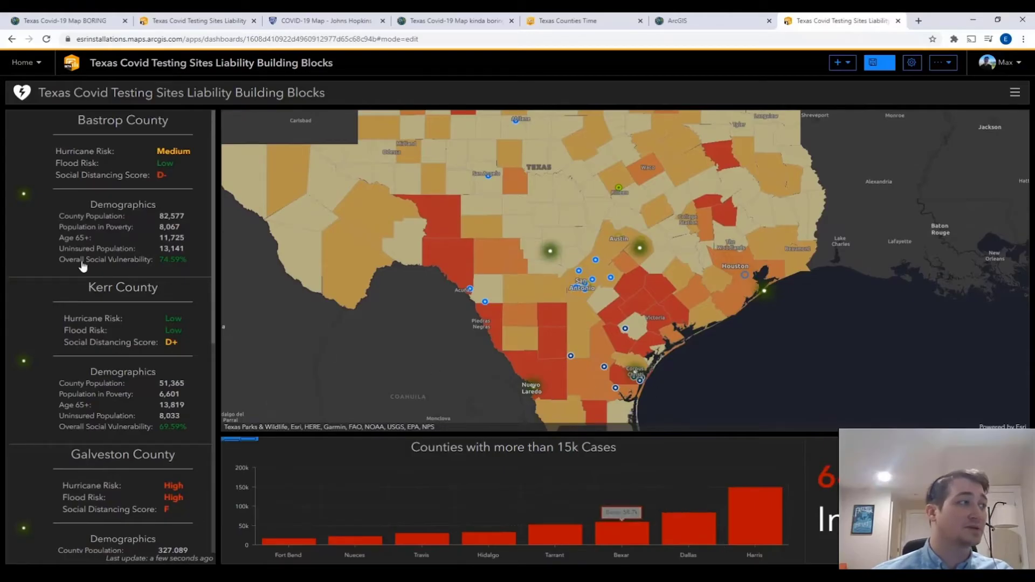
Zoom the Texas map in and out to test how the county list and case chart respond to the map extent.
scroll(583, 386, up, 2)
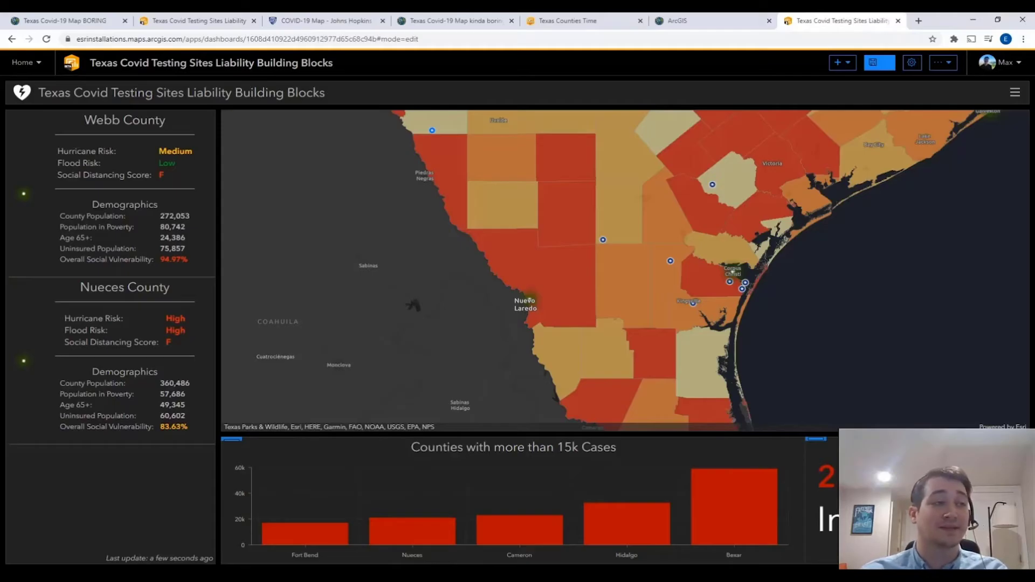
scroll(710, 324, down, 3)
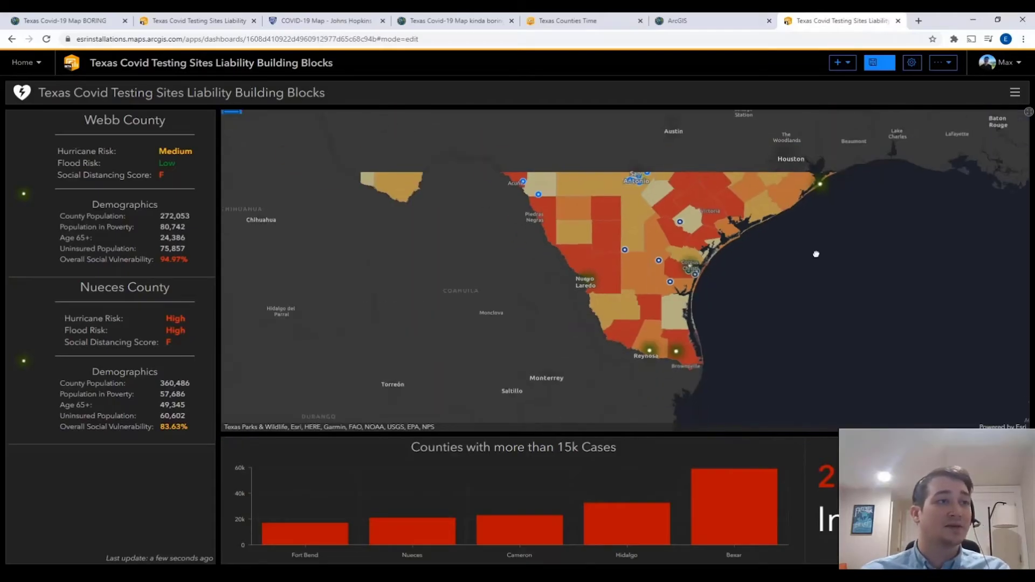
scroll(695, 338, down, 1)
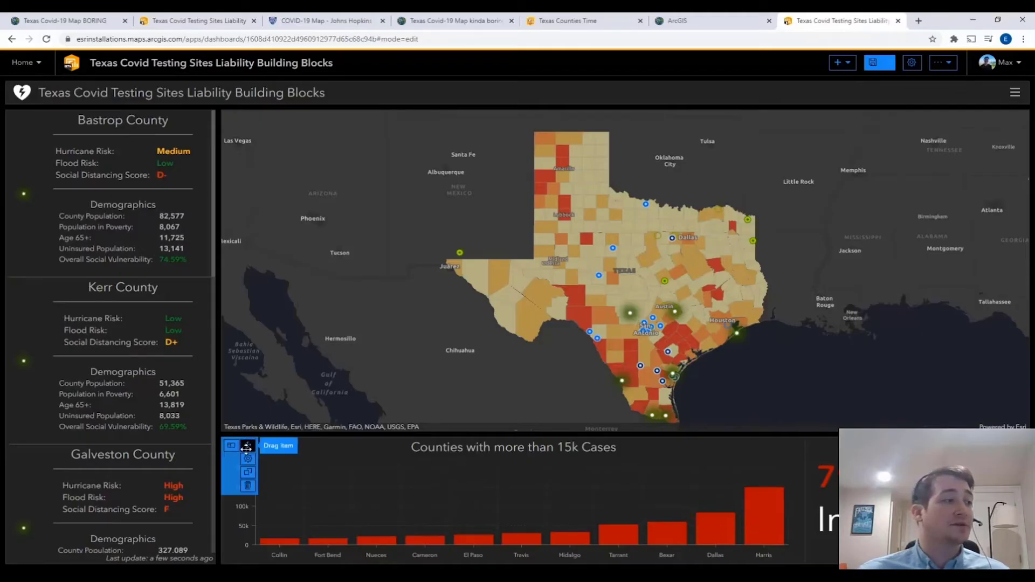
Configure the case chart so selecting a bar filters the Texas Counties Totals layer and Indicator (1), and save.
click(247, 458)
click(19, 235)
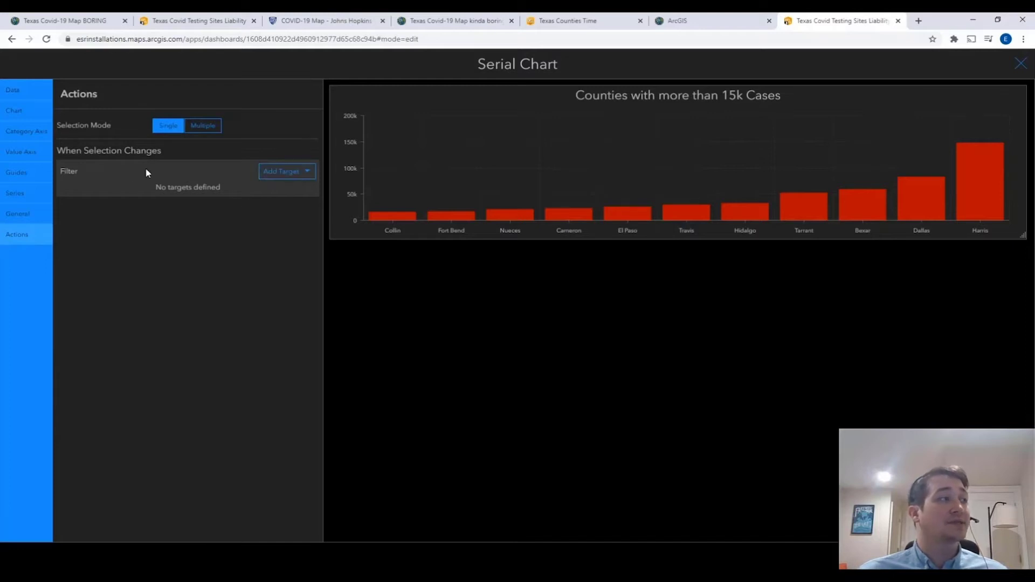
click(271, 177)
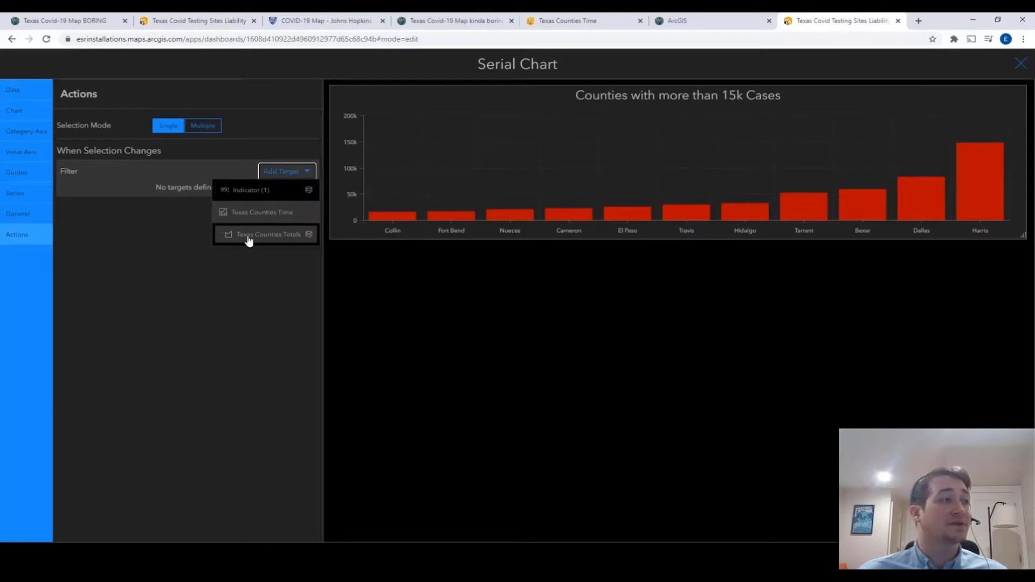
click(248, 235)
click(276, 171)
click(272, 188)
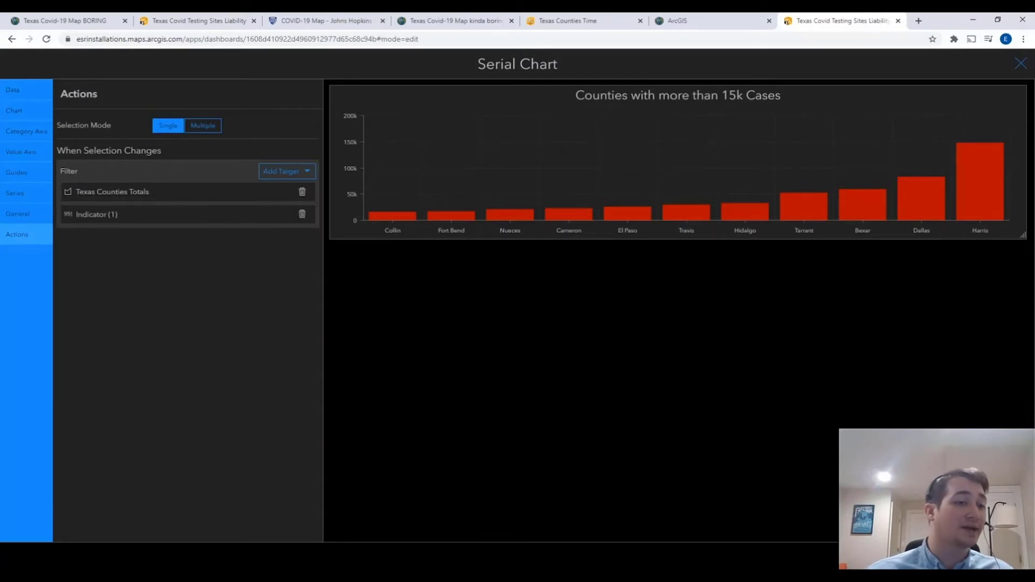
click(1007, 553)
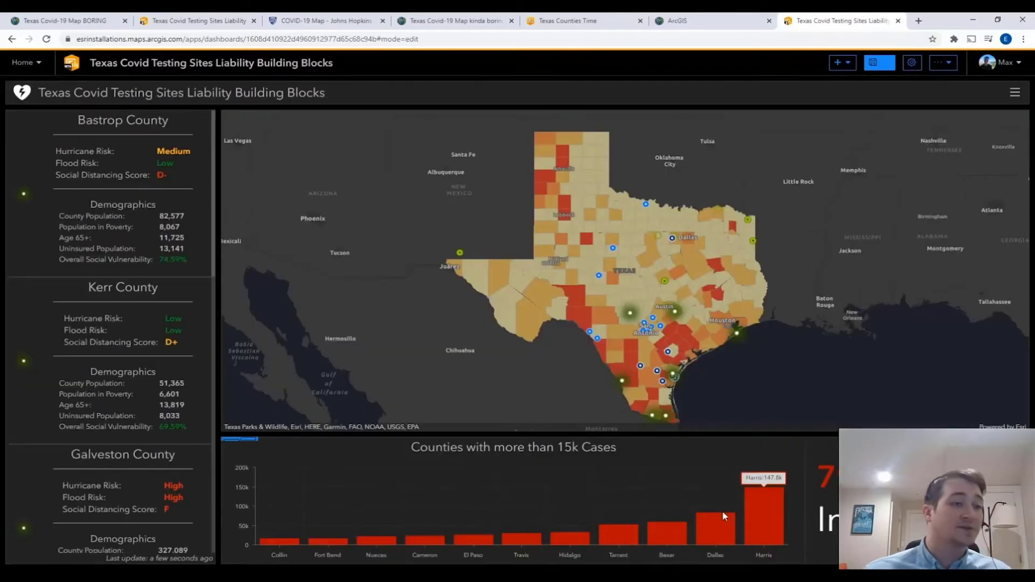
Test the chart's filter by selecting the Harris bar and clearing the selection again.
click(753, 512)
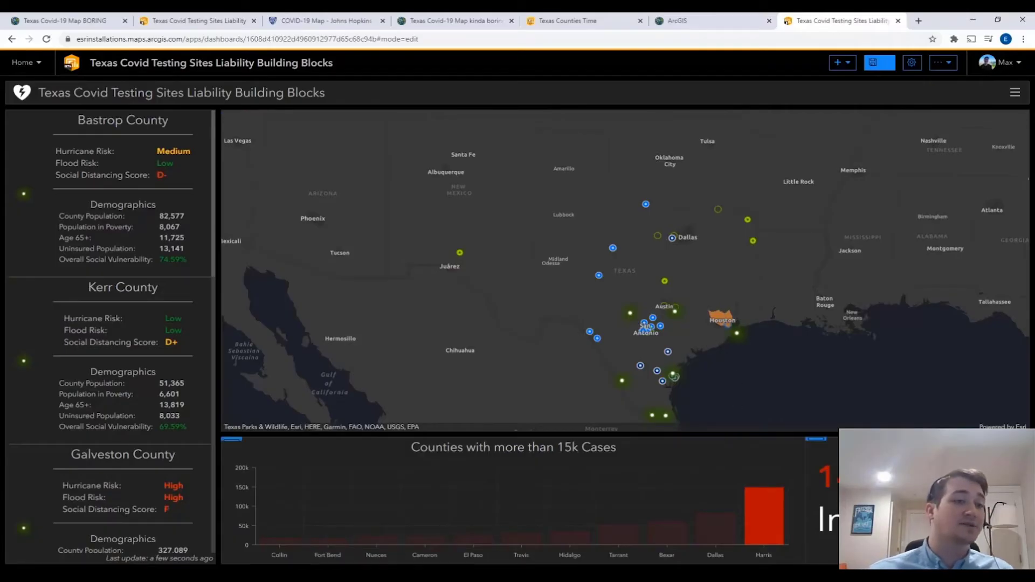
mouse_move(769, 522)
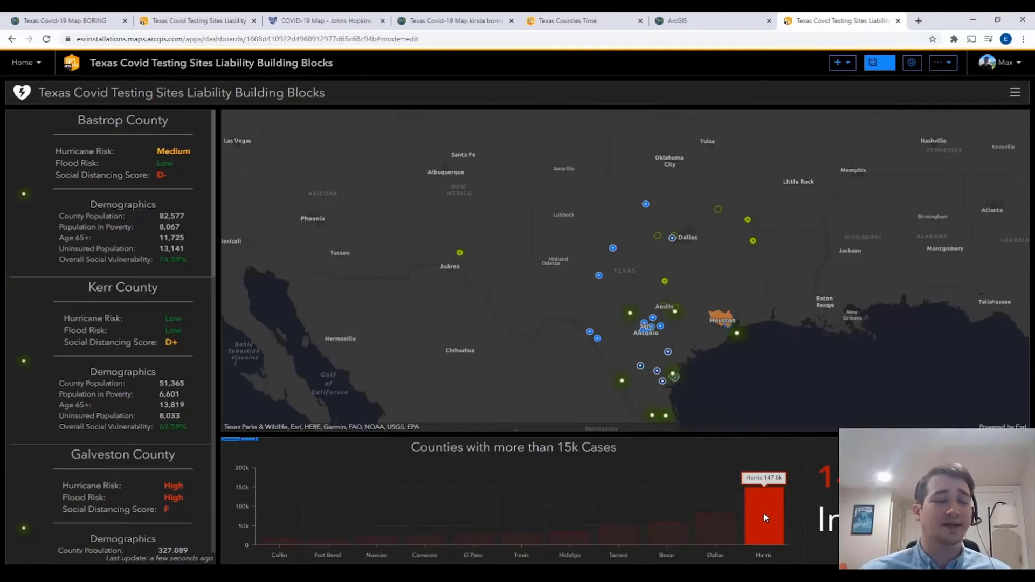
click(763, 513)
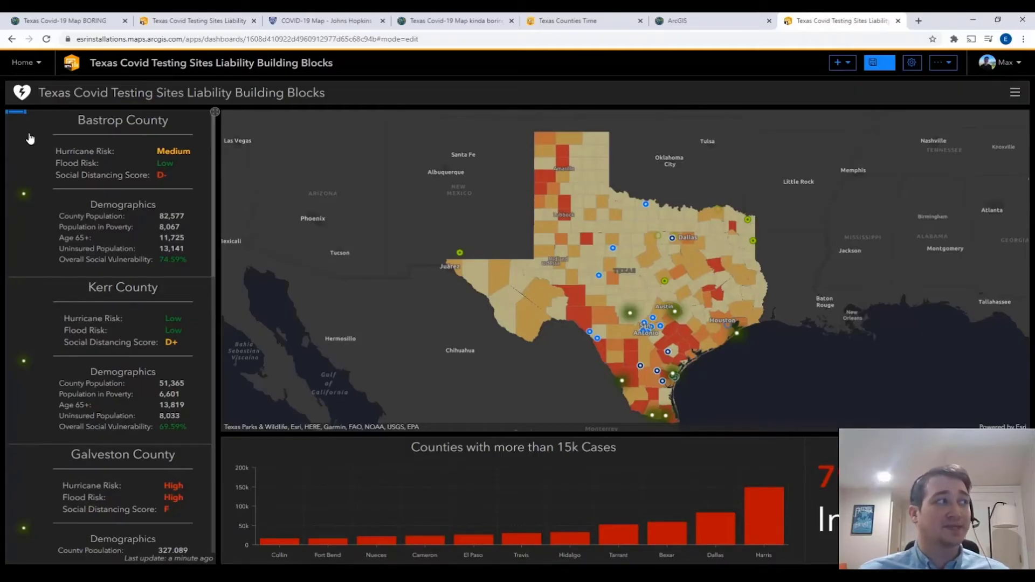
Add Pan and Flash selection actions targeting the Texas Counties Time map to the county list, and save.
mouse_move(22, 119)
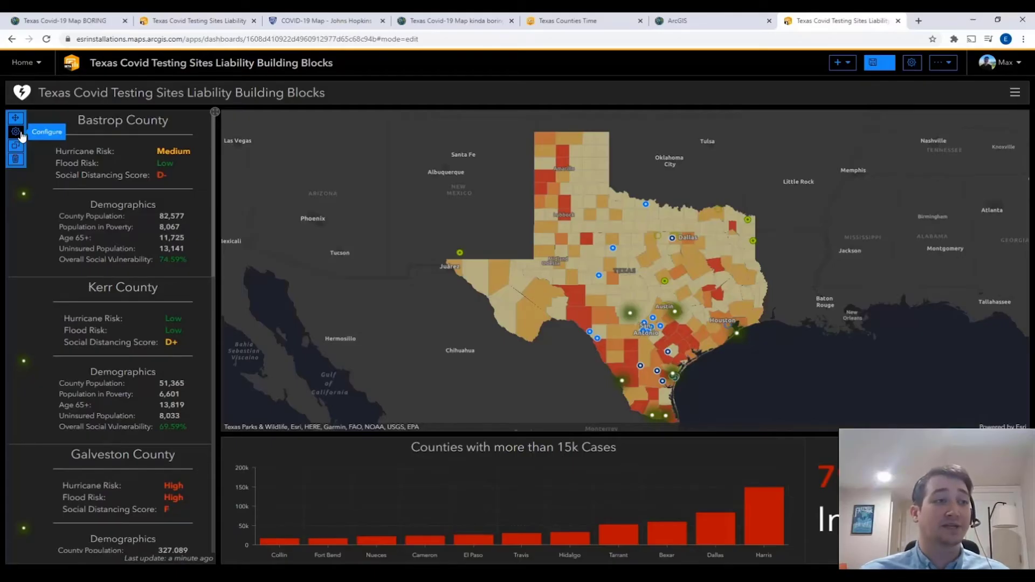
click(20, 134)
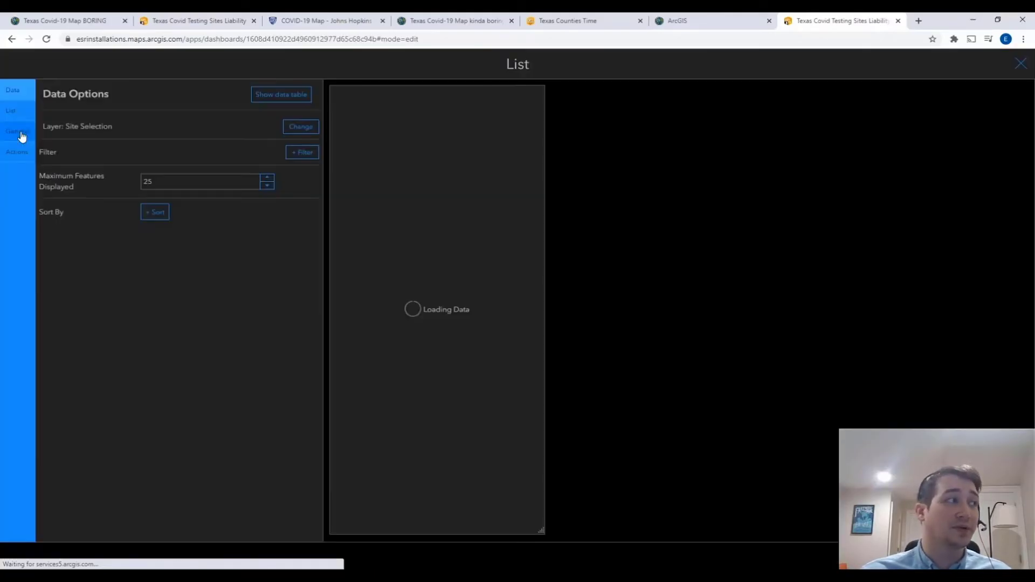
click(22, 152)
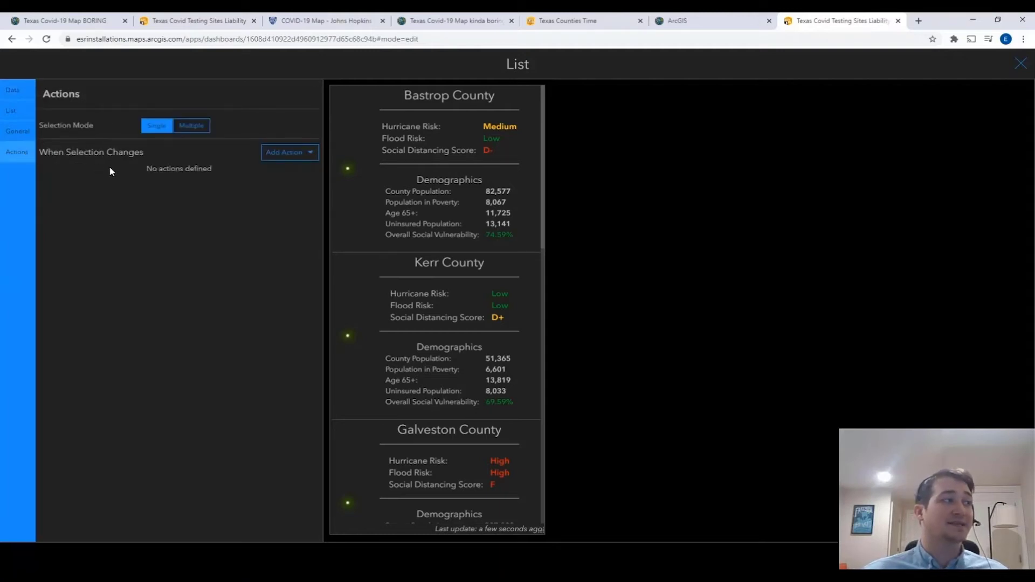
click(276, 155)
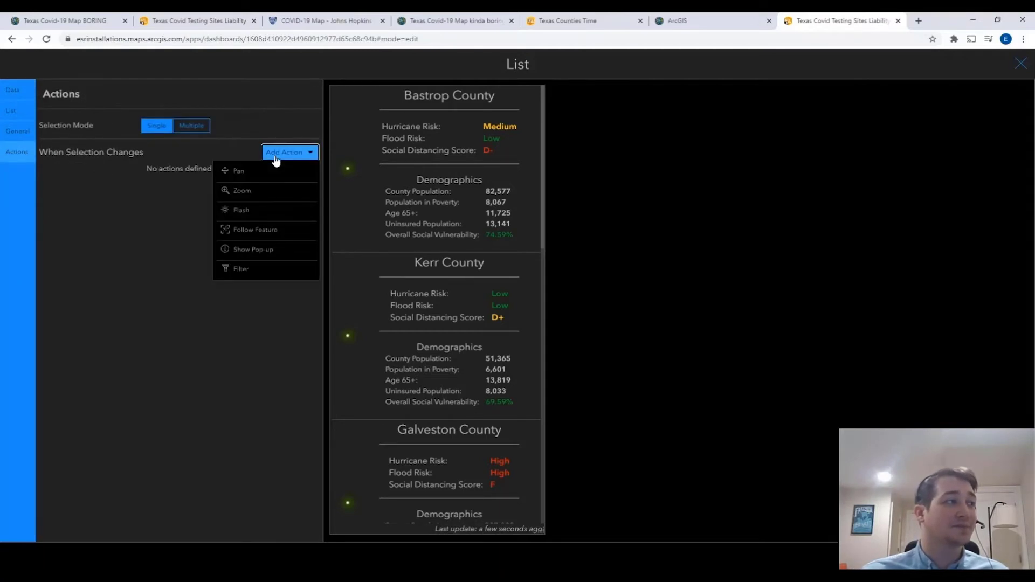
click(236, 170)
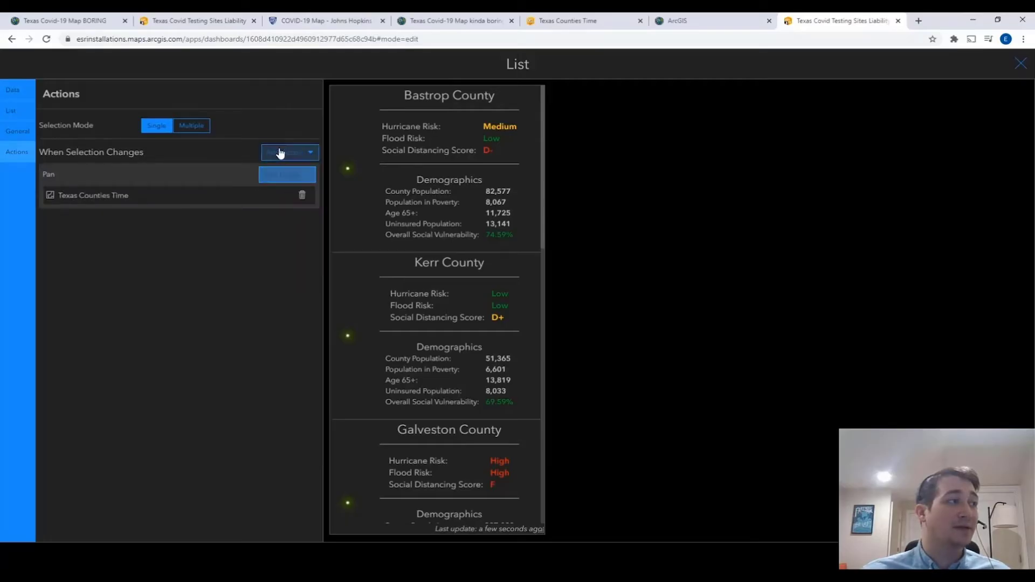
click(280, 154)
click(258, 192)
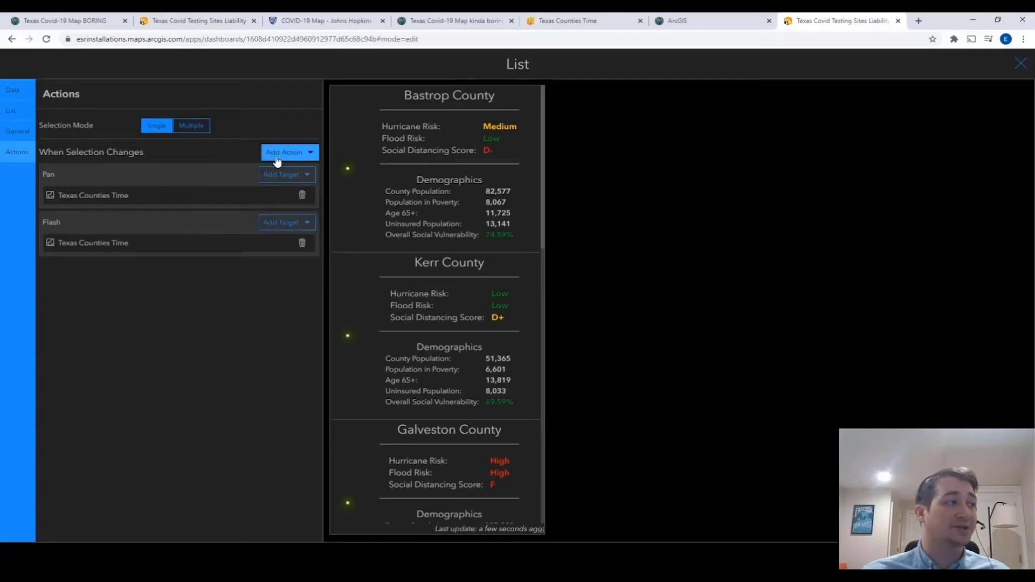
click(1007, 553)
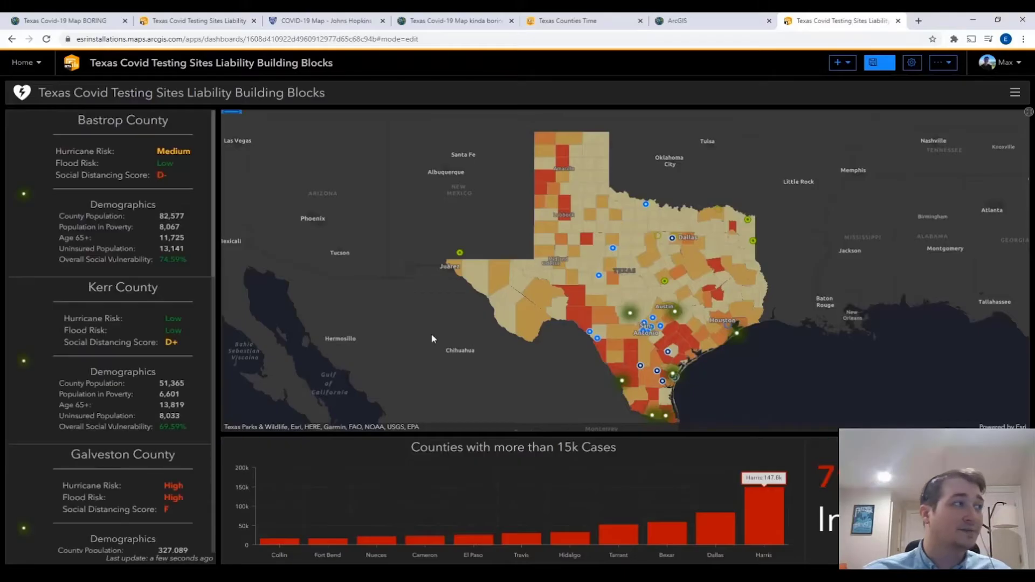
Test the list actions by selecting Bastrop County, and recenter the map on Texas.
click(113, 215)
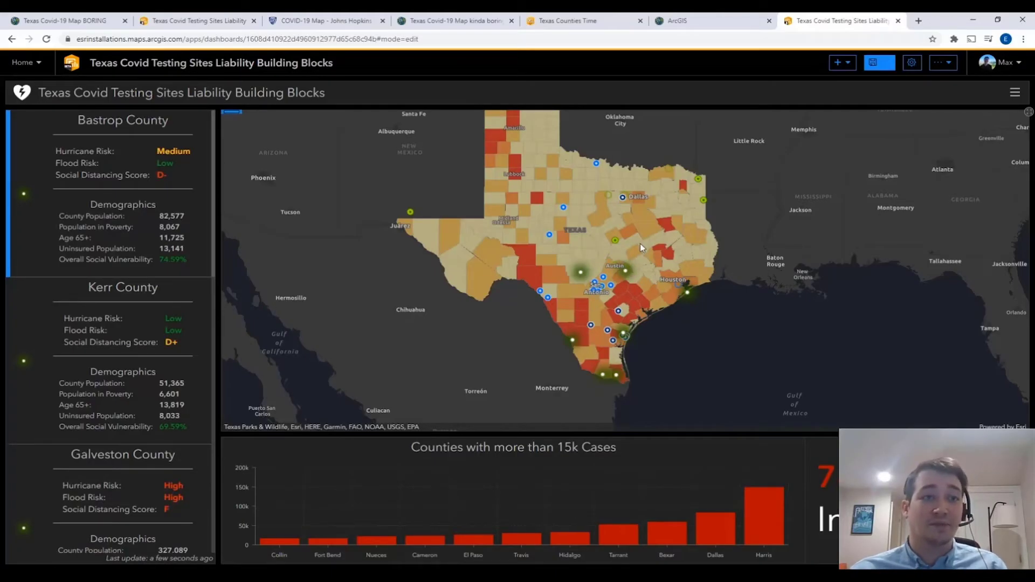
drag(724, 264, 776, 306)
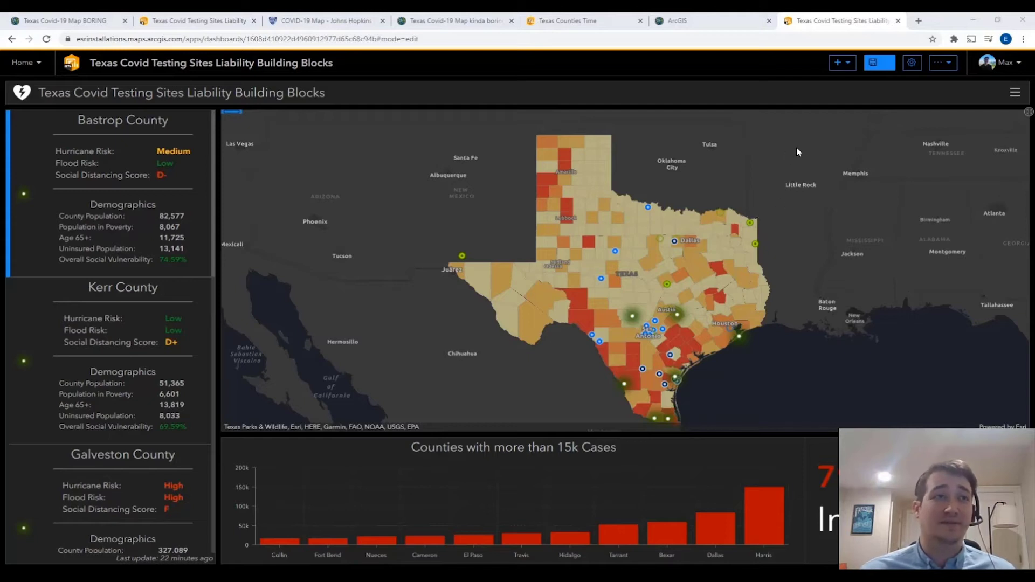
Set the element outline color to white in the dashboard theme settings.
click(911, 62)
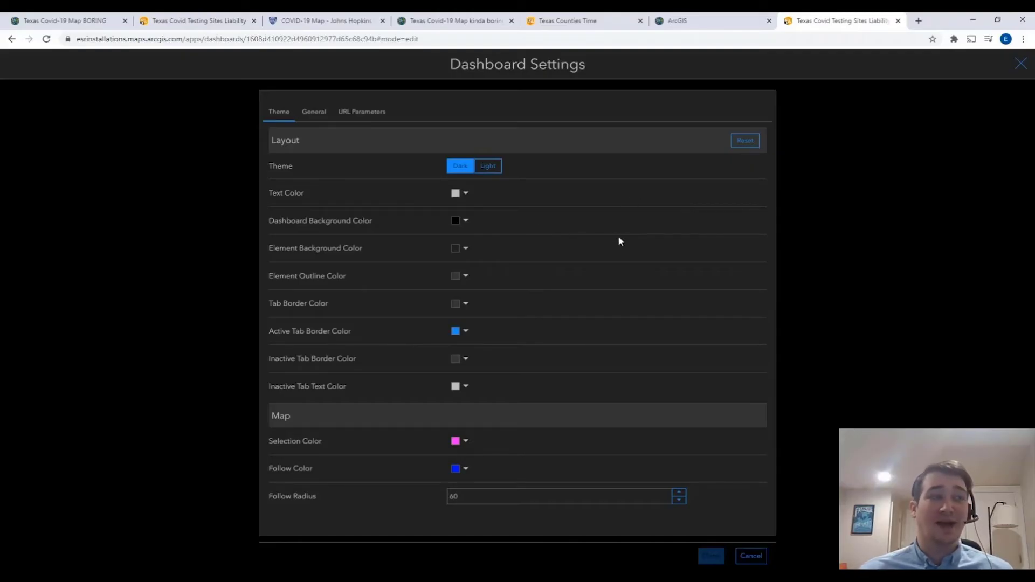
click(466, 277)
click(402, 313)
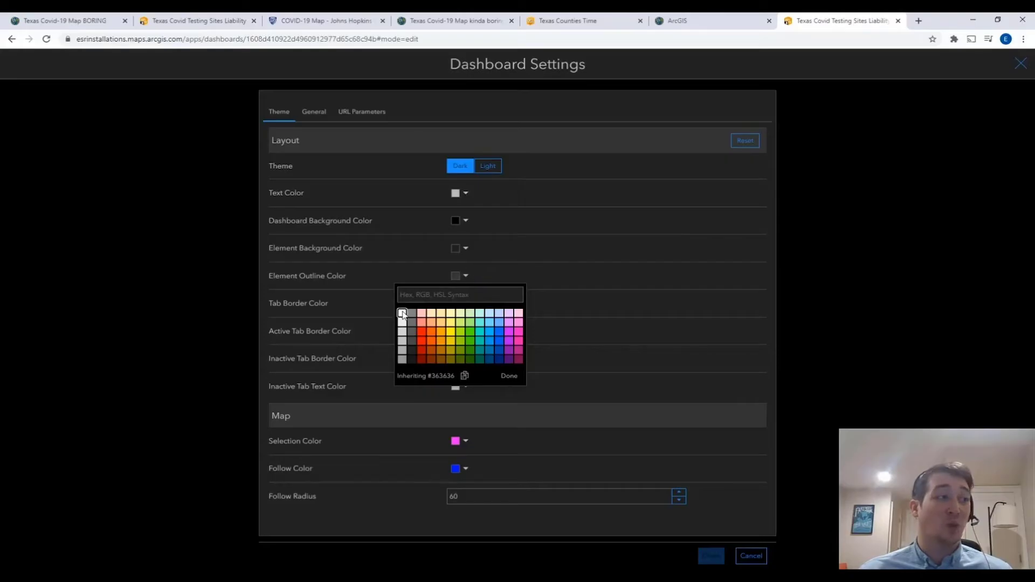
click(509, 376)
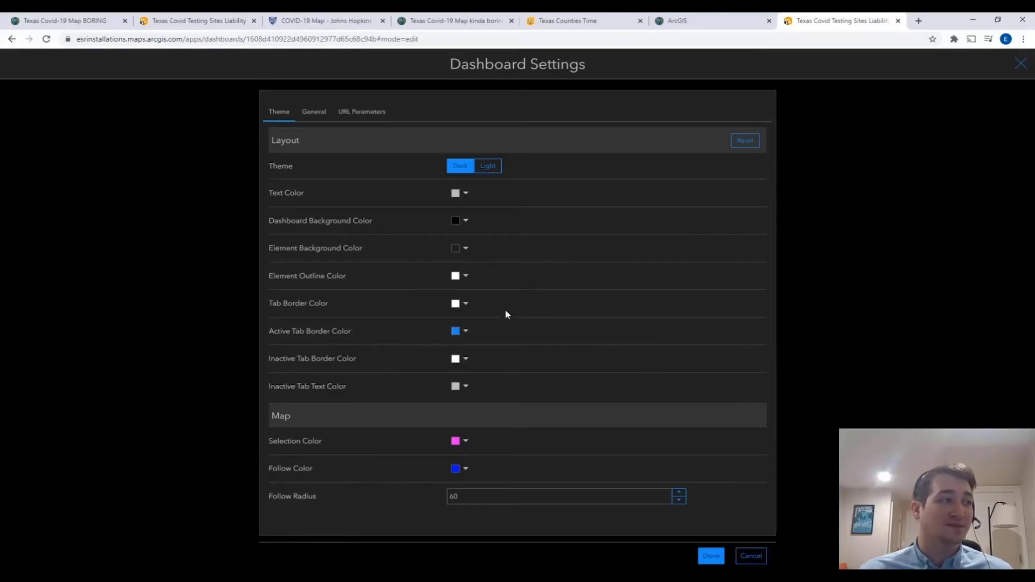
Set the dashboard background color to #1a1a1a and apply the dashboard settings.
click(466, 220)
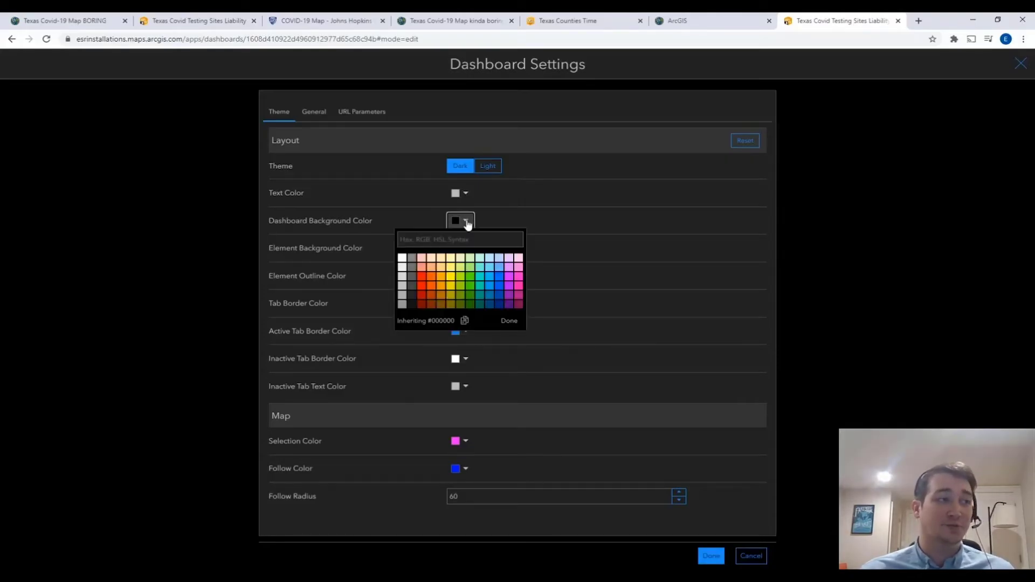
click(411, 304)
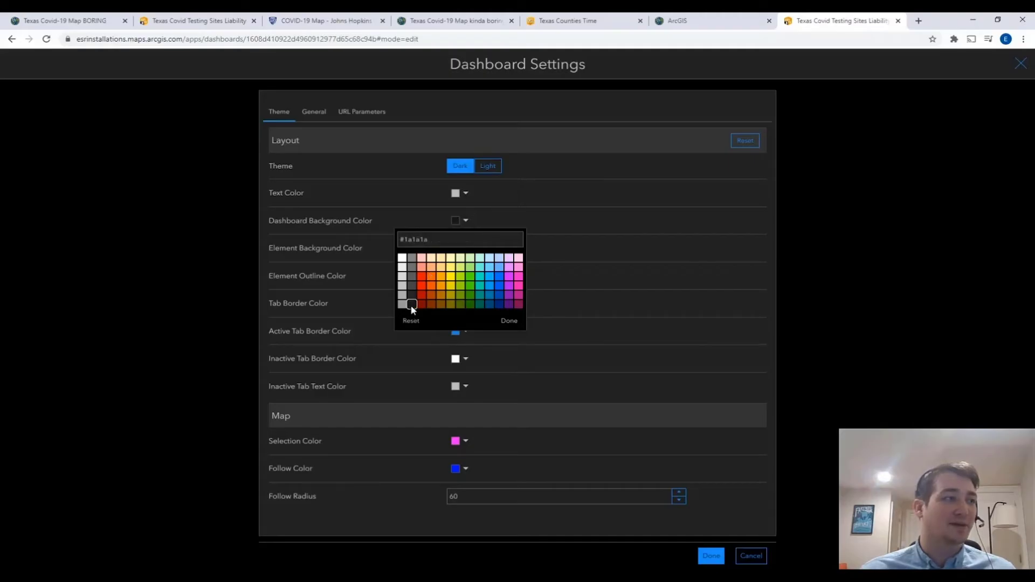
click(712, 556)
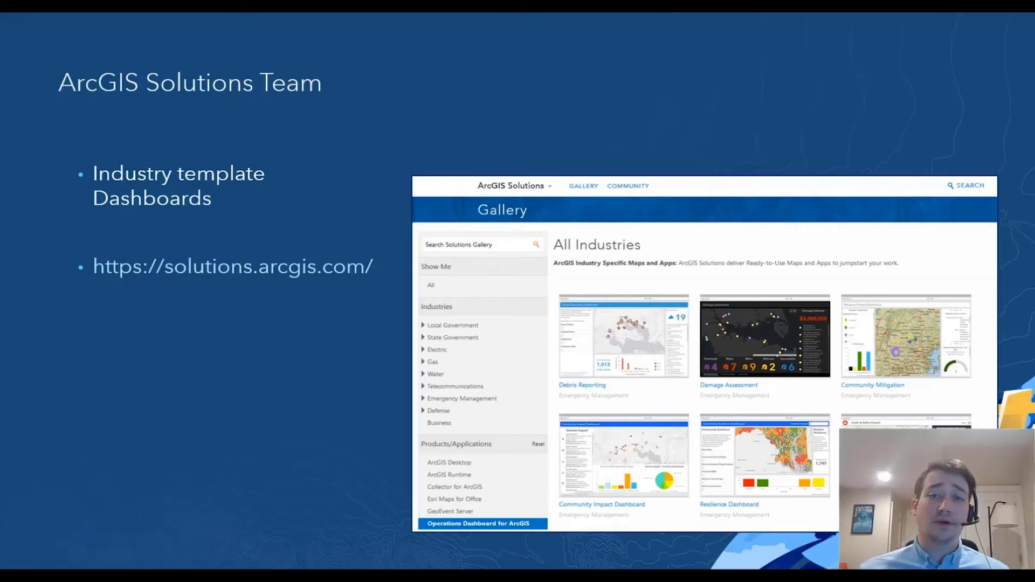
key(Right)
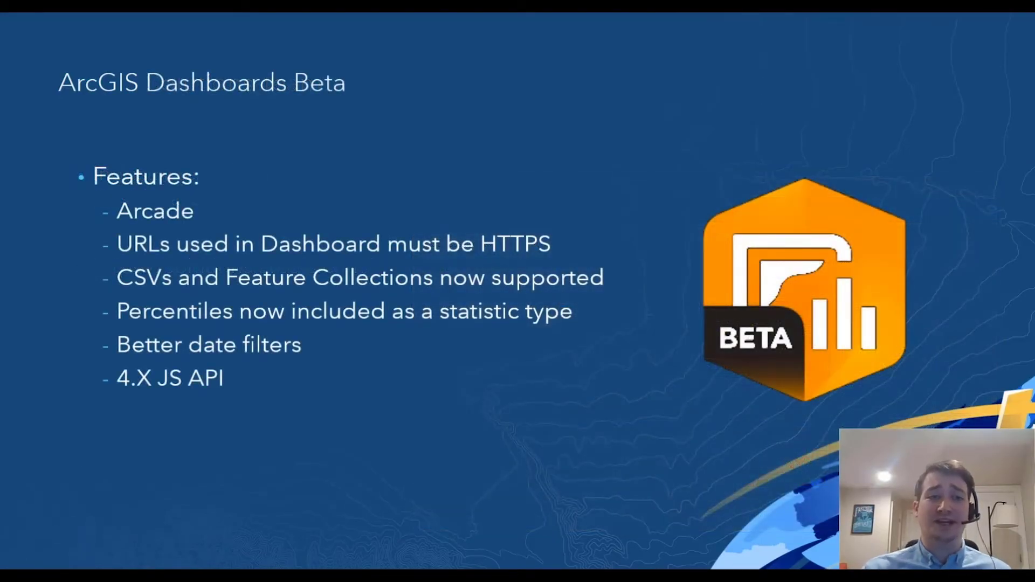
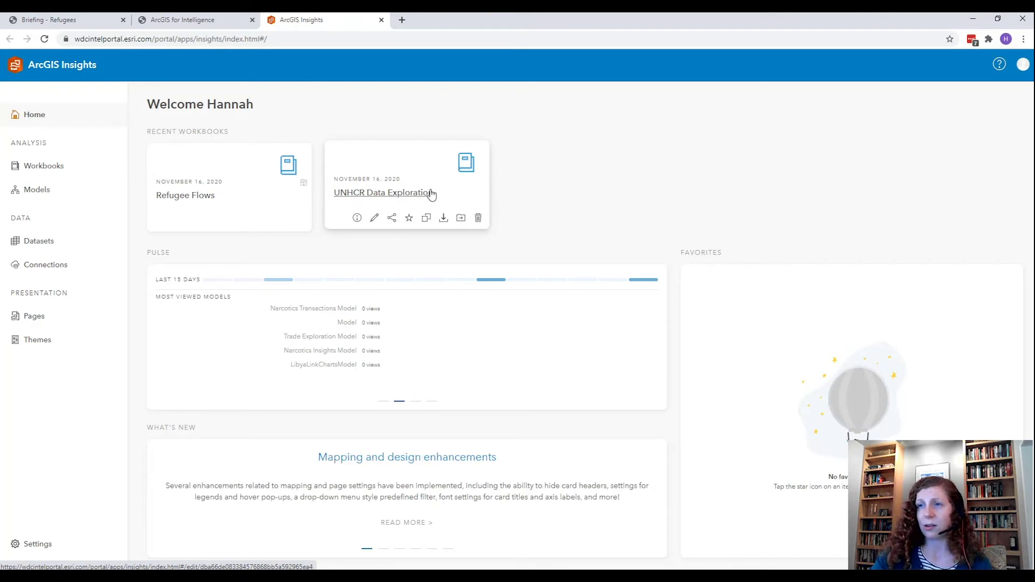
Open the UNHCR Data Exploration workbook and expand the fields of the Persons of Concern and World Countries datasets.
click(431, 193)
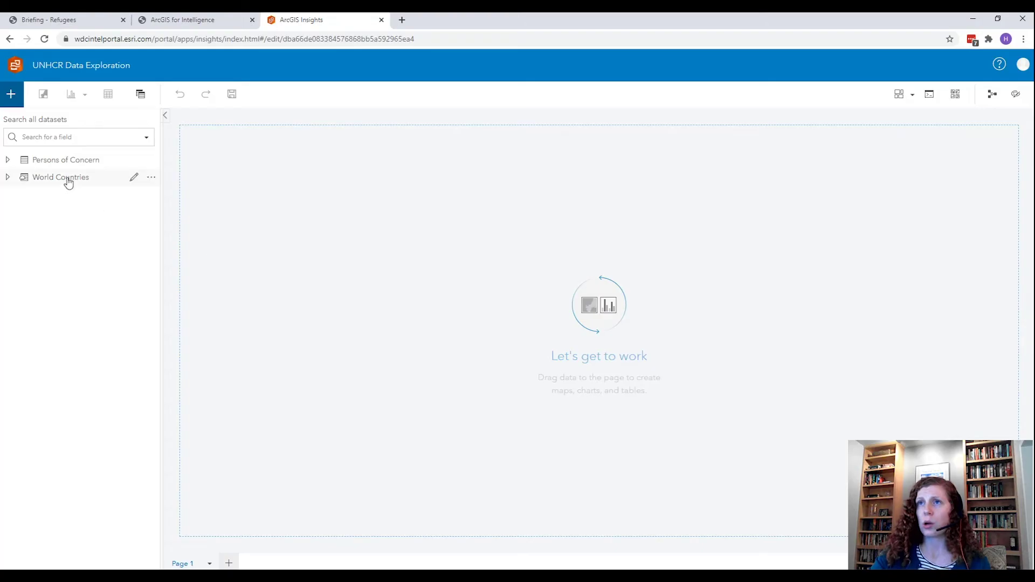
click(9, 161)
click(7, 406)
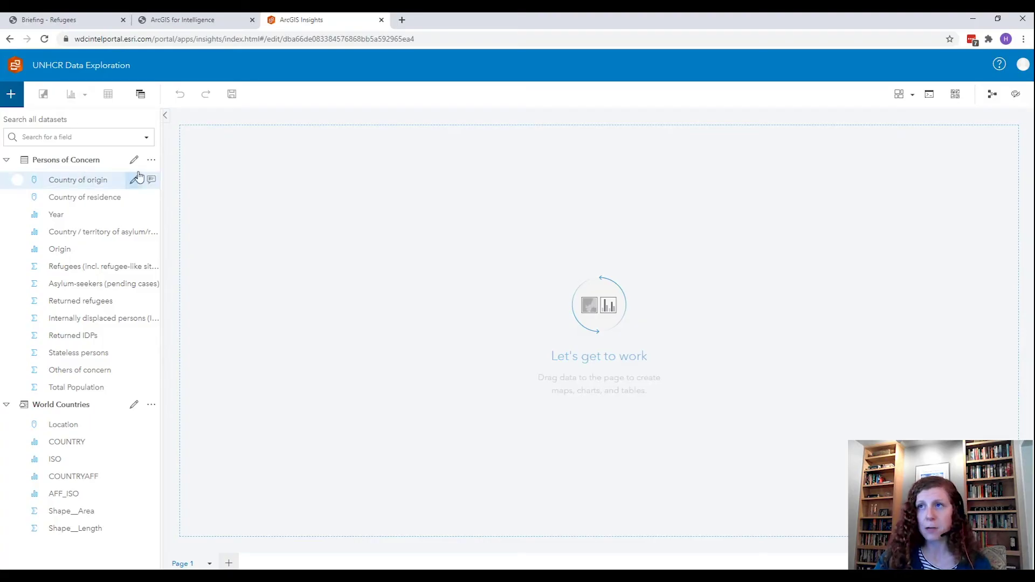
Review the Enable Location options for the Persons of Concern dataset with Geography as location type, and cancel without running.
click(151, 160)
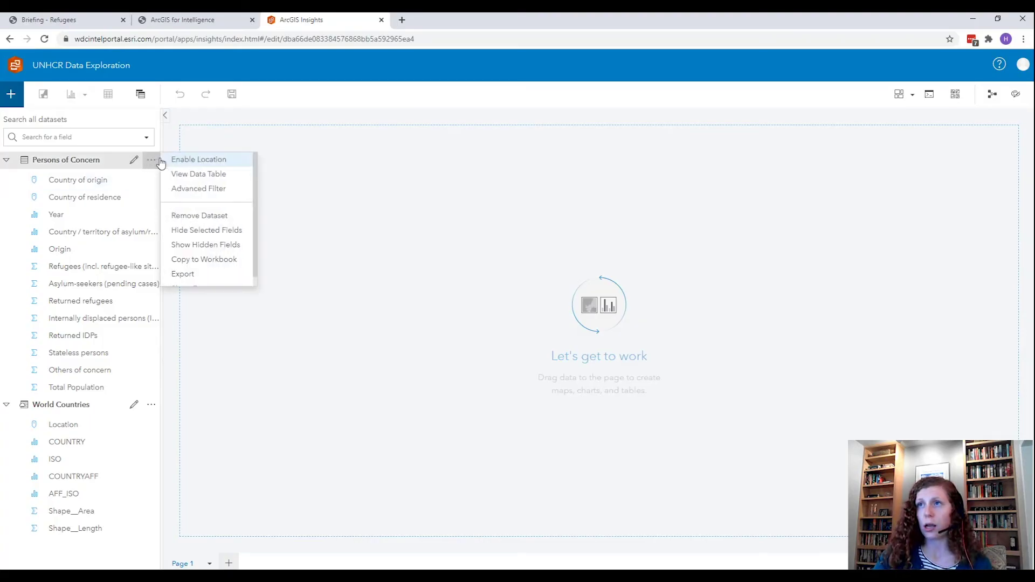
click(195, 163)
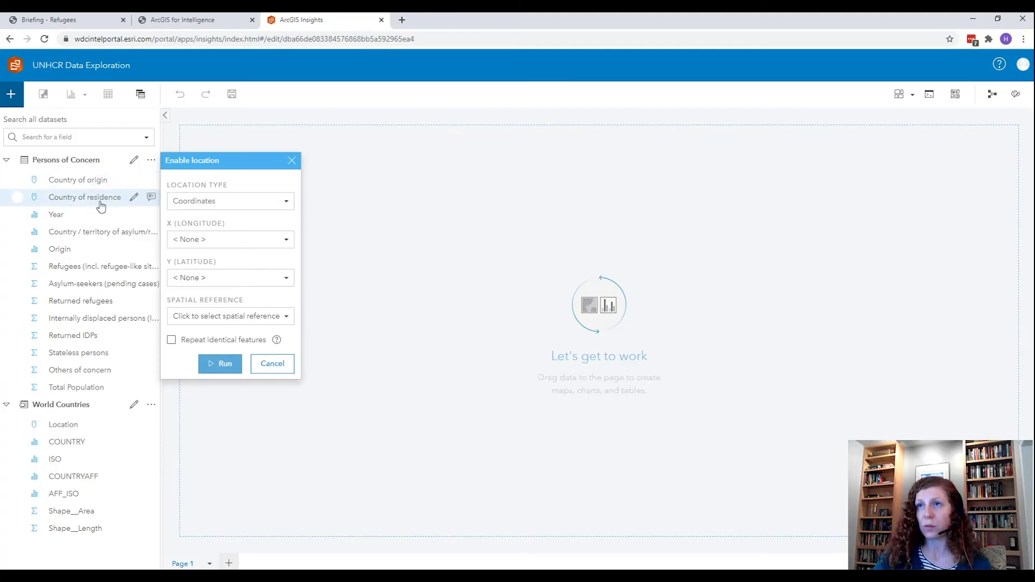
click(288, 208)
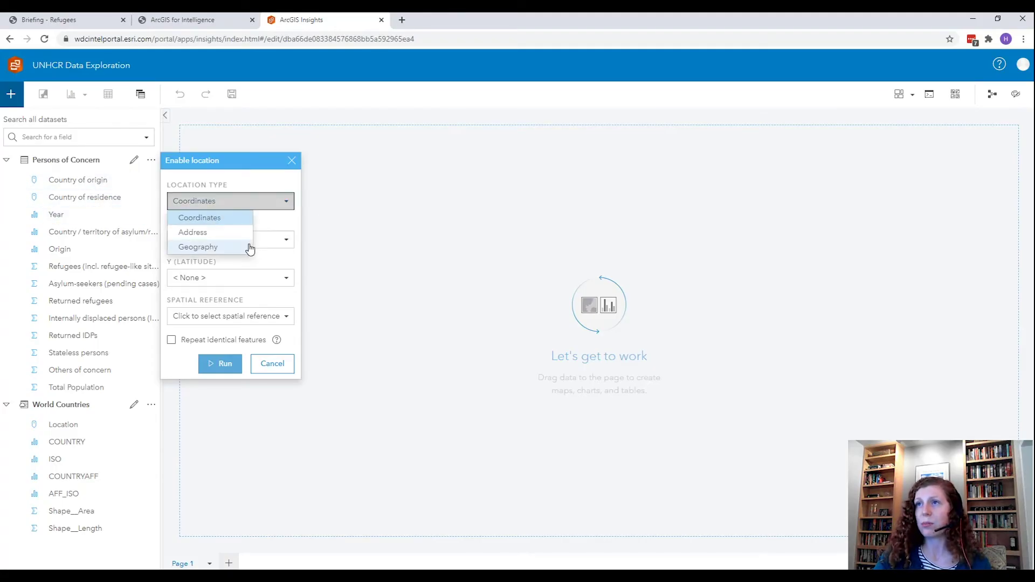
click(250, 246)
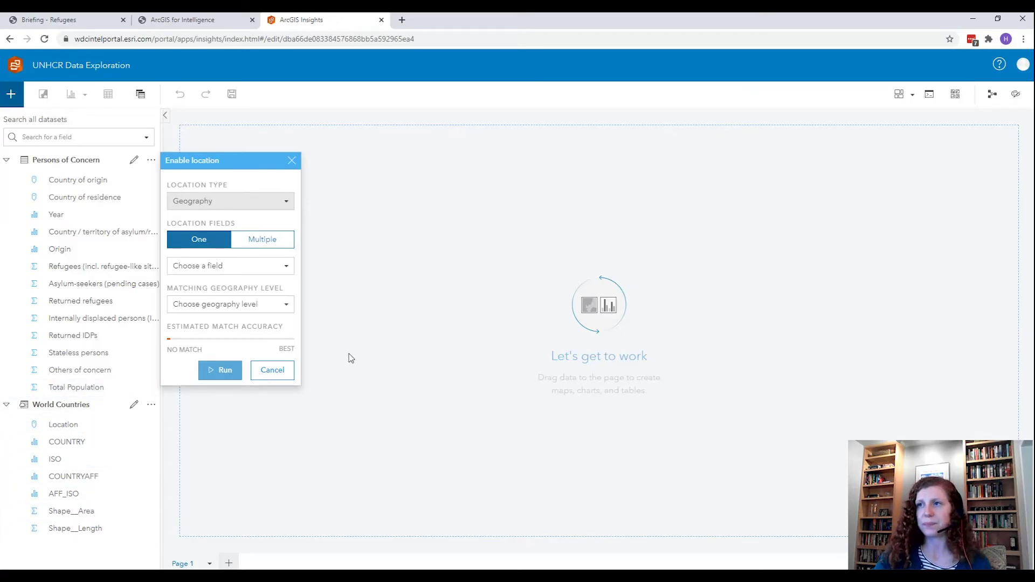
click(273, 371)
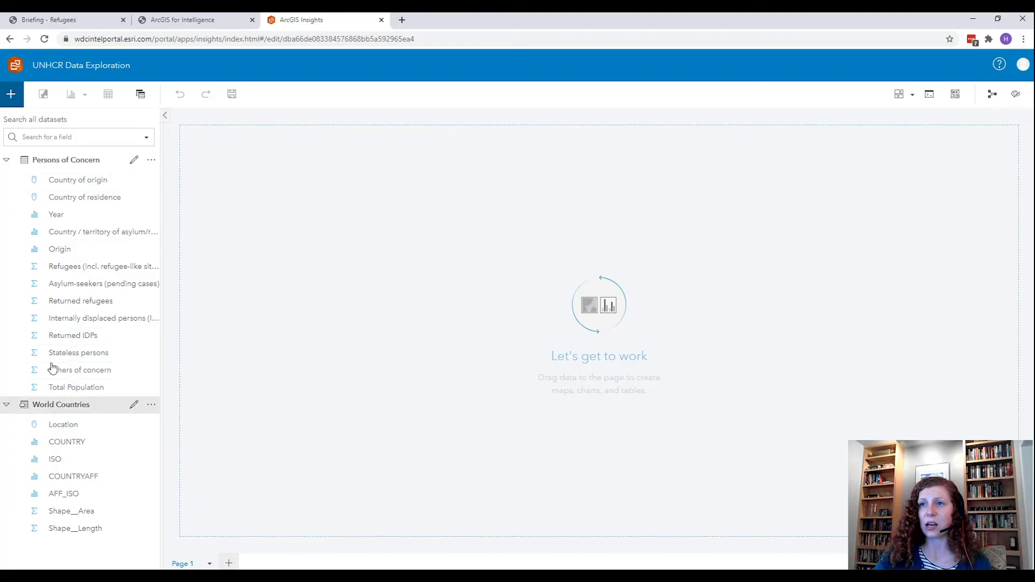
Review the data sources available for the page, including ArcGIS for Intelligence, Databases, SharePoint and OneDrive, and close without adding data.
click(10, 95)
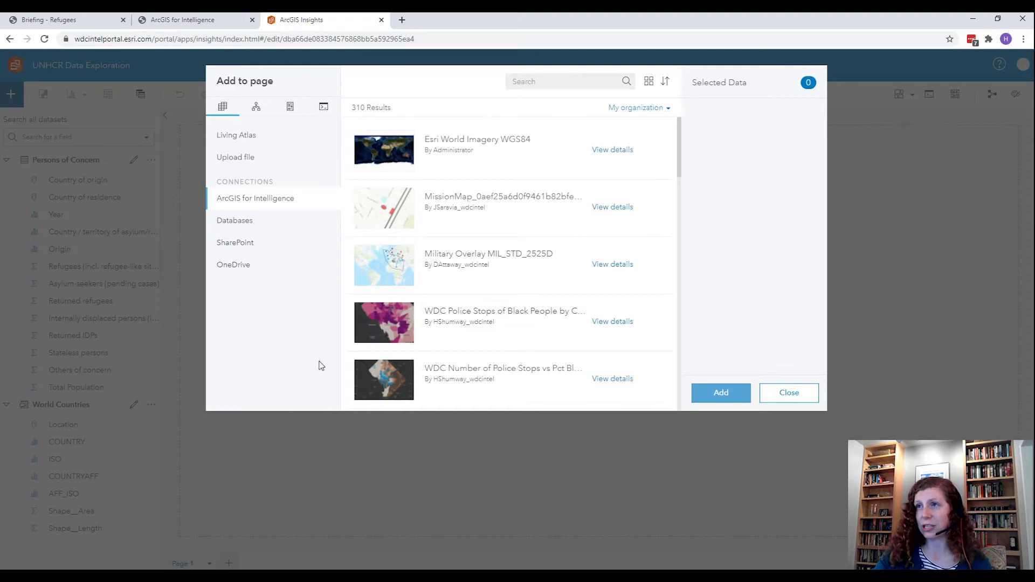
scroll(541, 240, down, 2)
scroll(541, 239, down, 10)
scroll(540, 239, up, 5)
scroll(540, 240, up, 5)
click(237, 220)
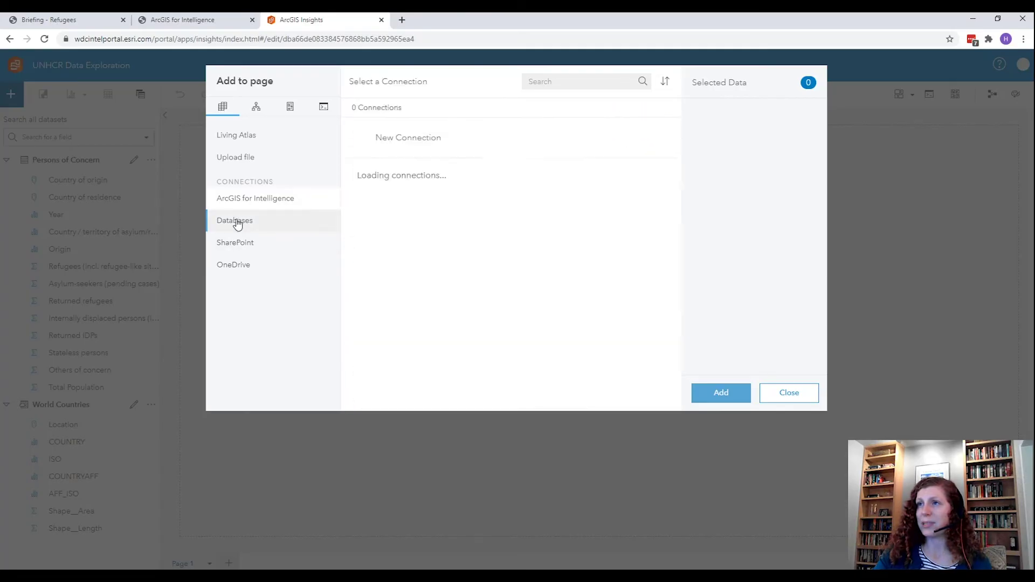
click(288, 246)
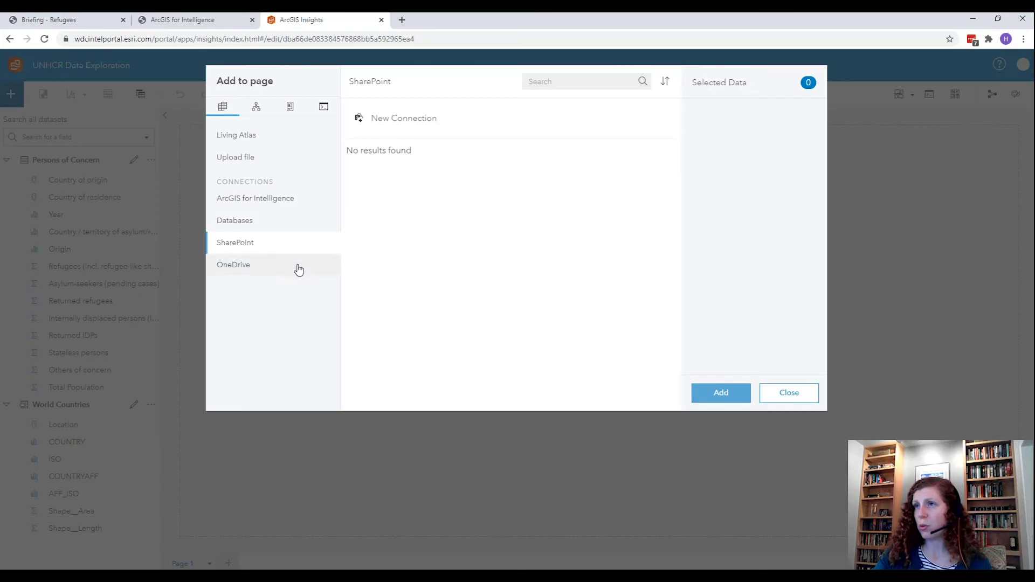
click(298, 267)
click(790, 395)
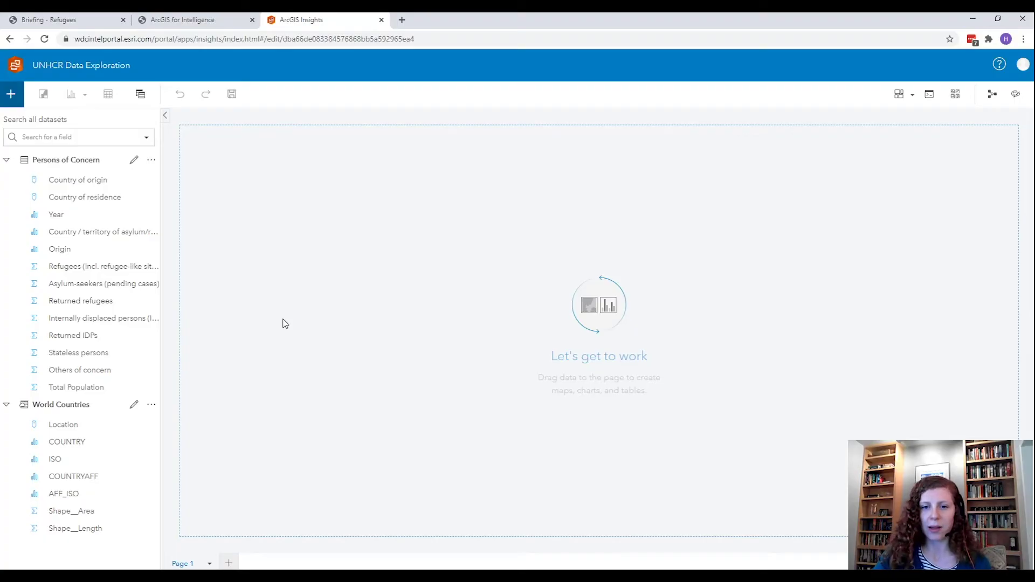
Create a map from the Country of origin and Total Population fields of Persons of Concern and enlarge its card.
click(18, 181)
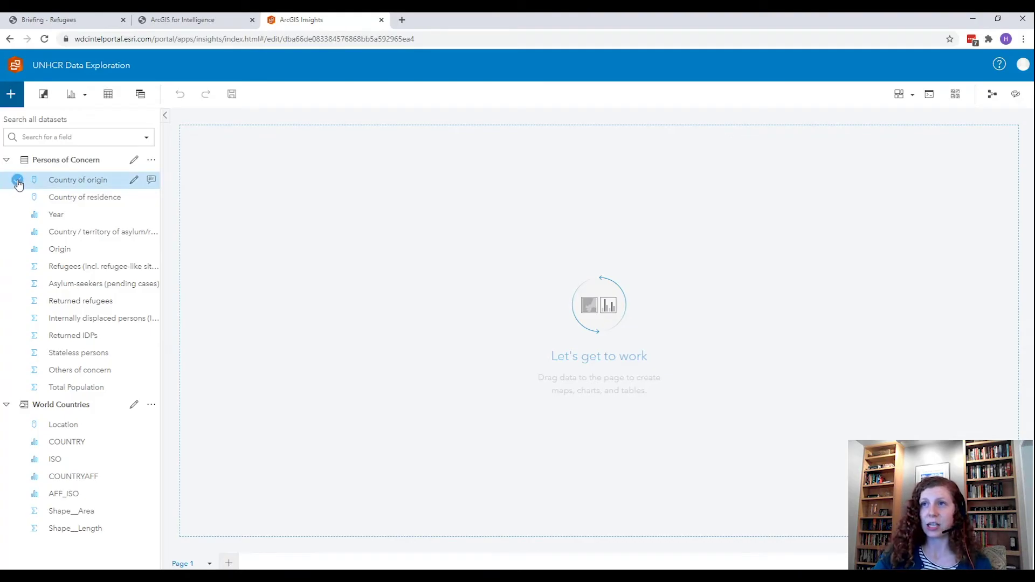
click(17, 388)
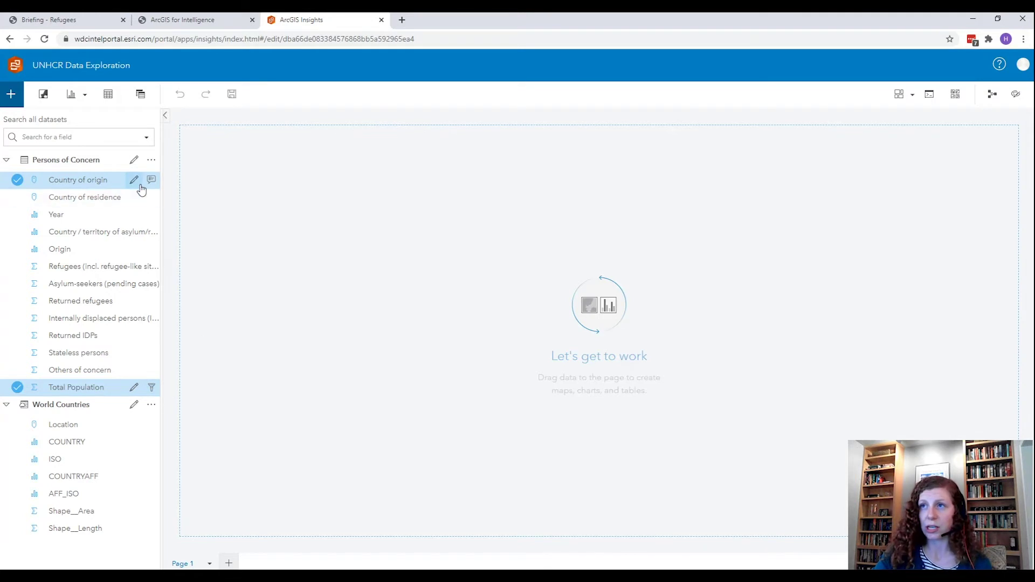
drag(141, 188, 211, 171)
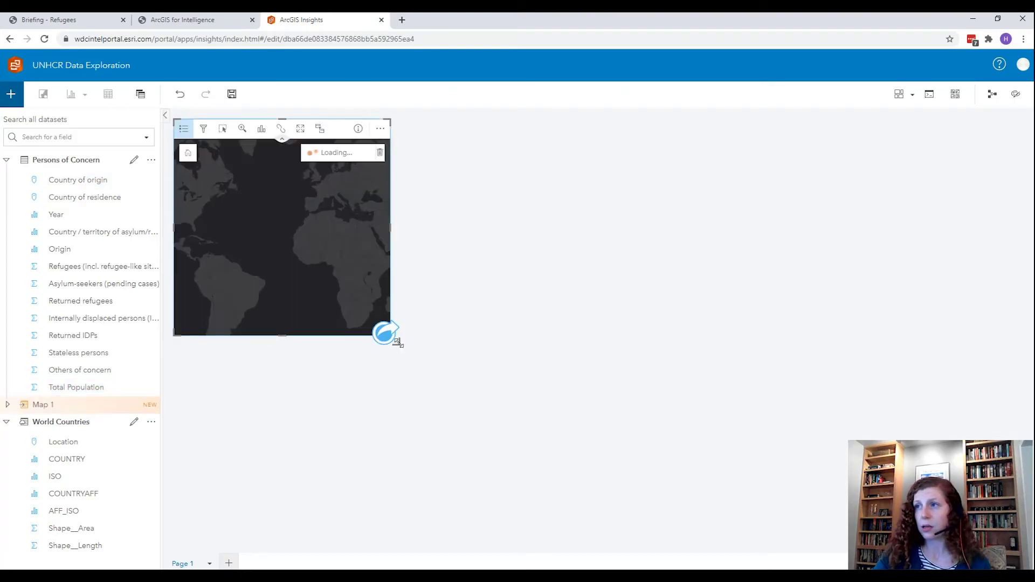
drag(413, 342, 527, 357)
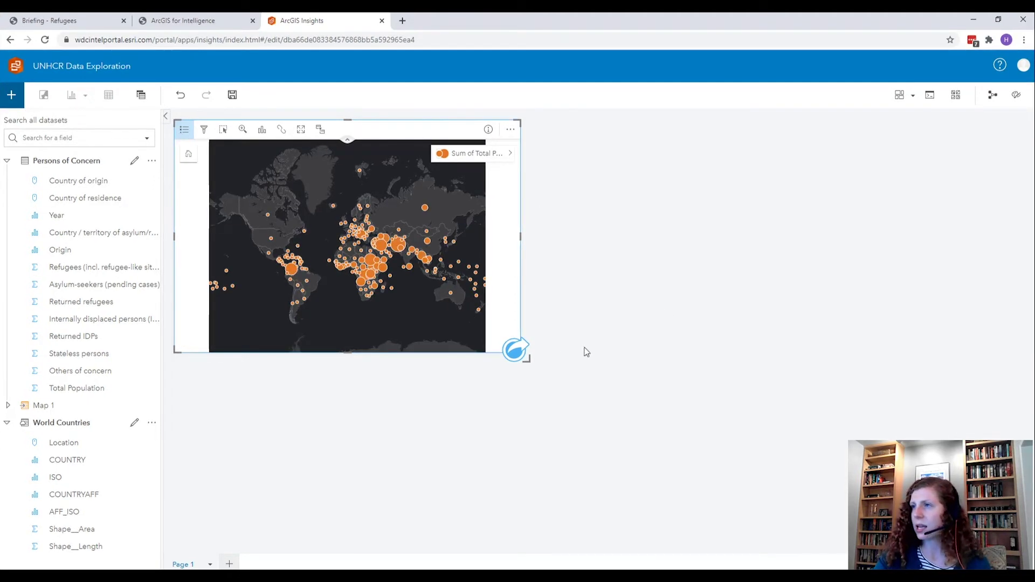
Review the map's spatial analysis tools and Find answers categories, including the How is it related? options, and close the analytics.
click(514, 351)
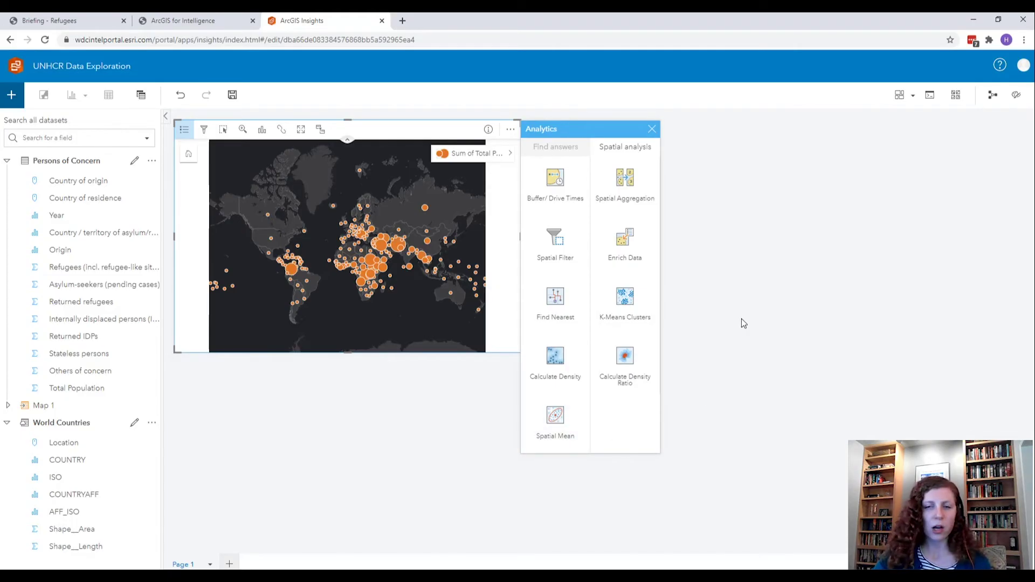
click(549, 154)
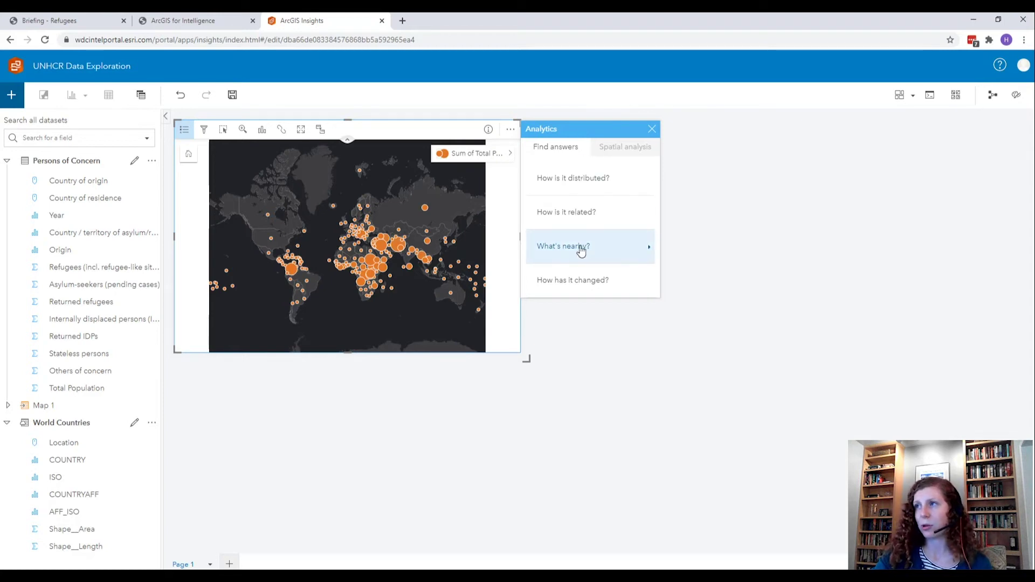
click(588, 215)
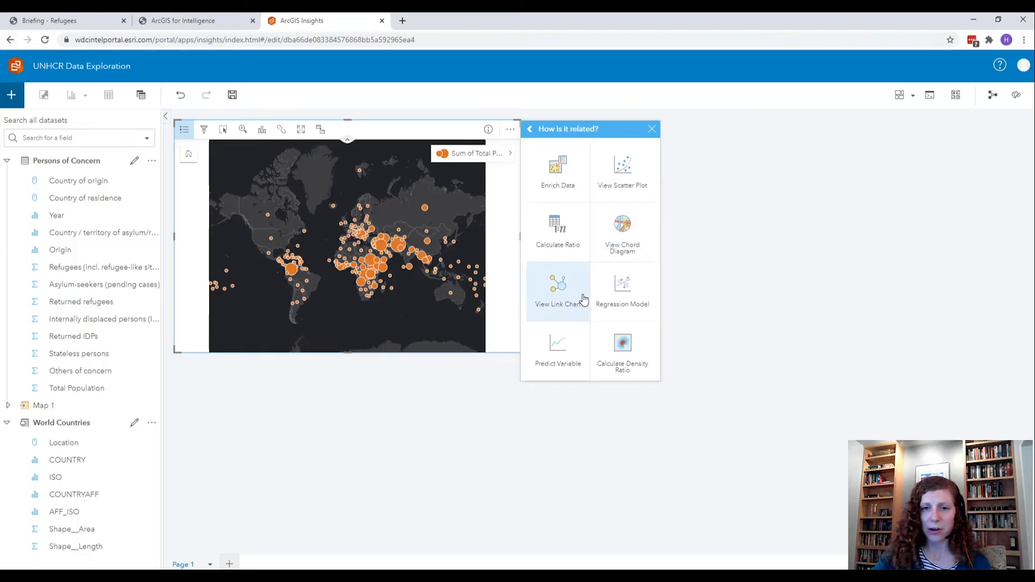
click(530, 132)
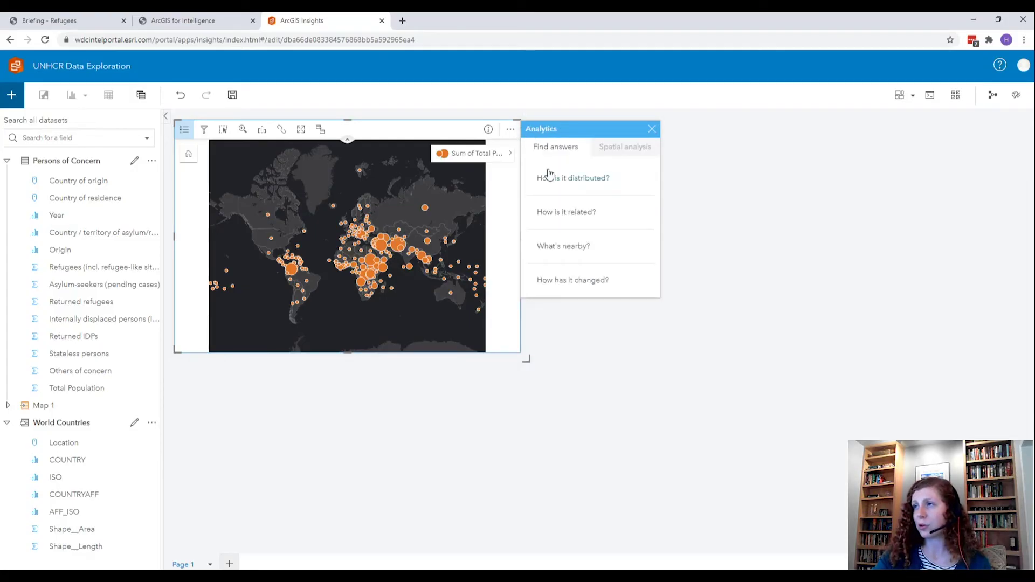
click(651, 131)
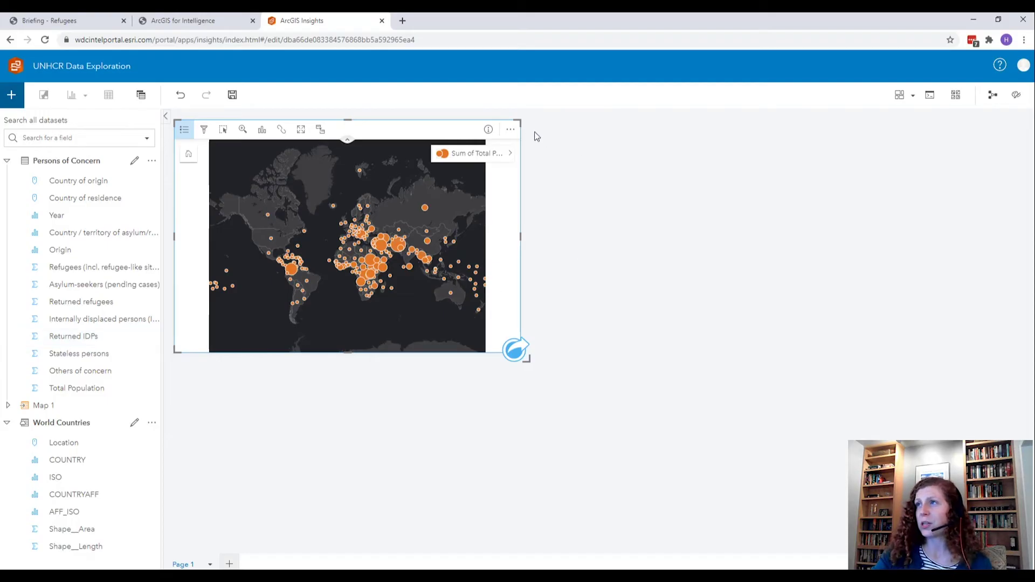
Delete the Total Population map from the page.
mouse_move(508, 132)
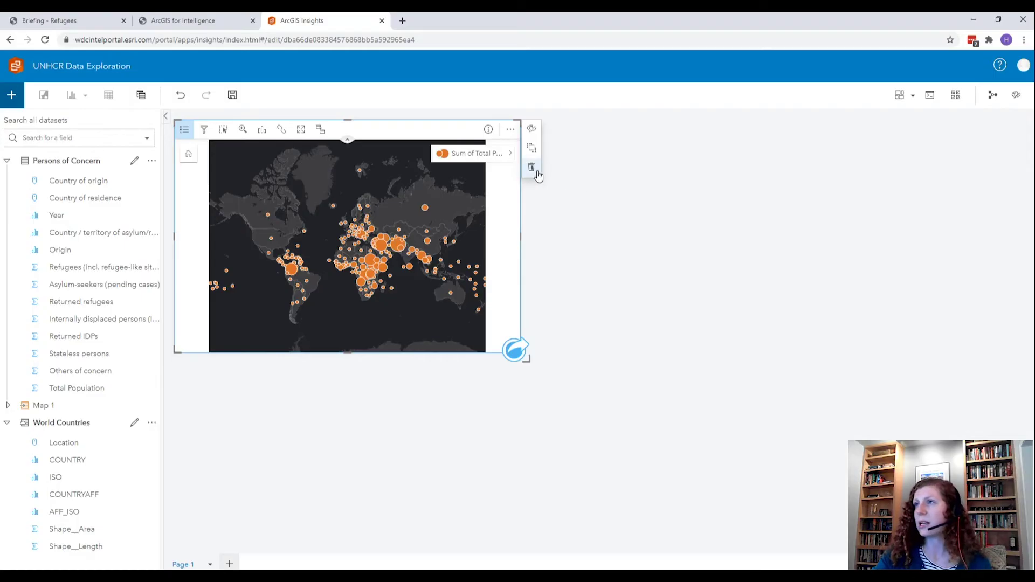
click(531, 168)
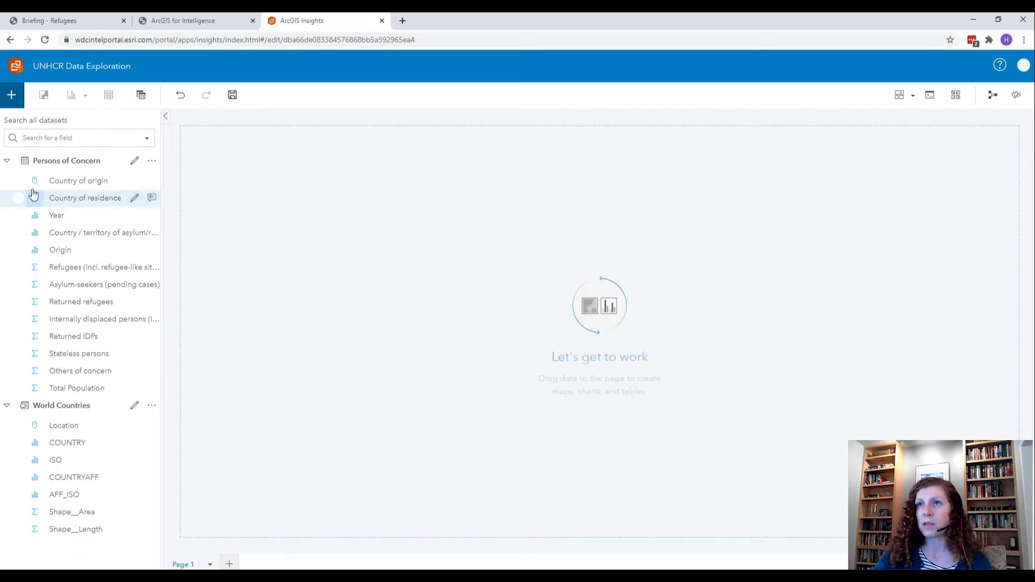
Create a link map from Country of origin, Country of residence and Total Population, and widen its card to about twice its width.
click(18, 181)
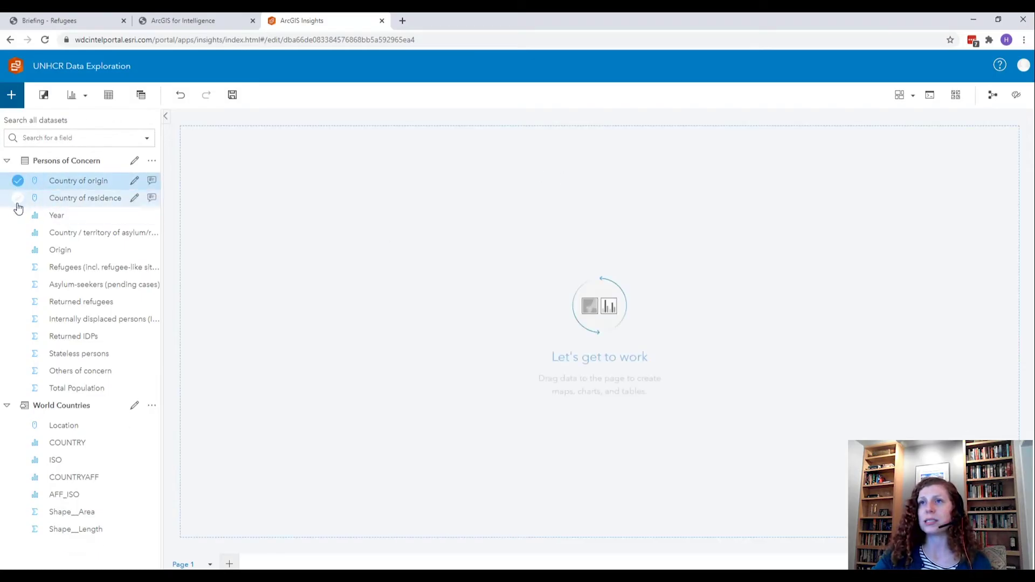
click(18, 198)
click(18, 388)
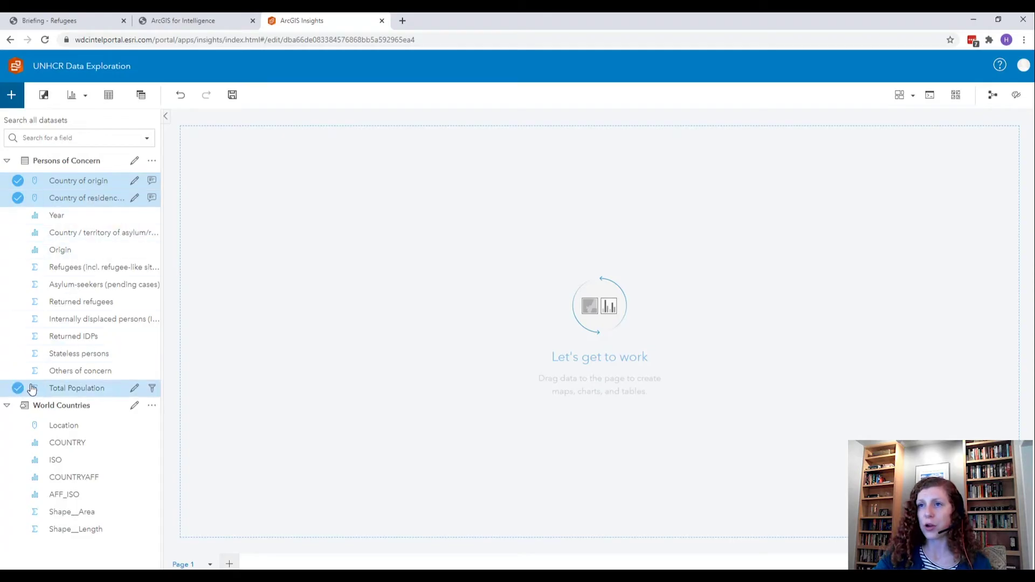
drag(109, 186, 230, 185)
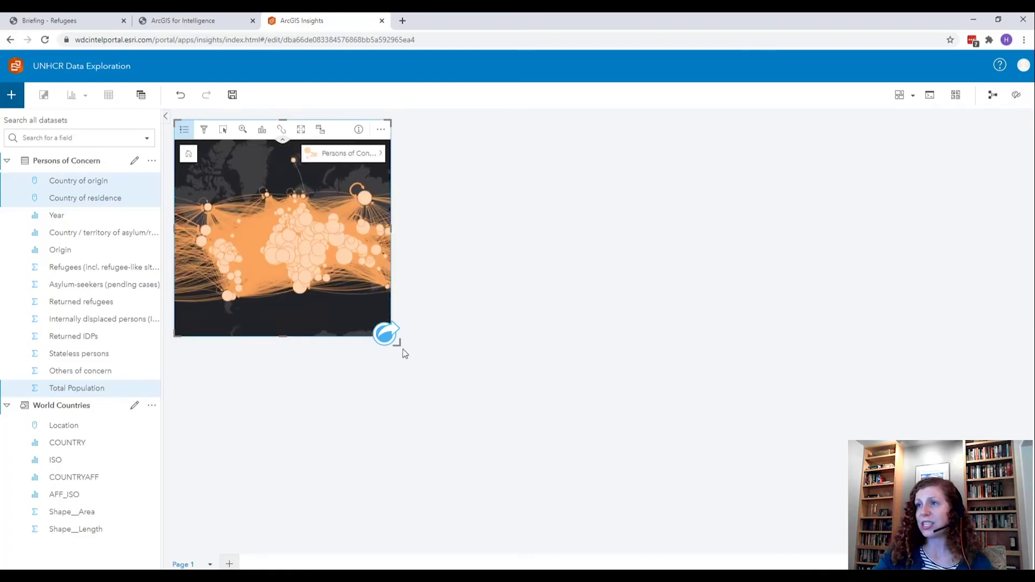
drag(398, 344, 670, 340)
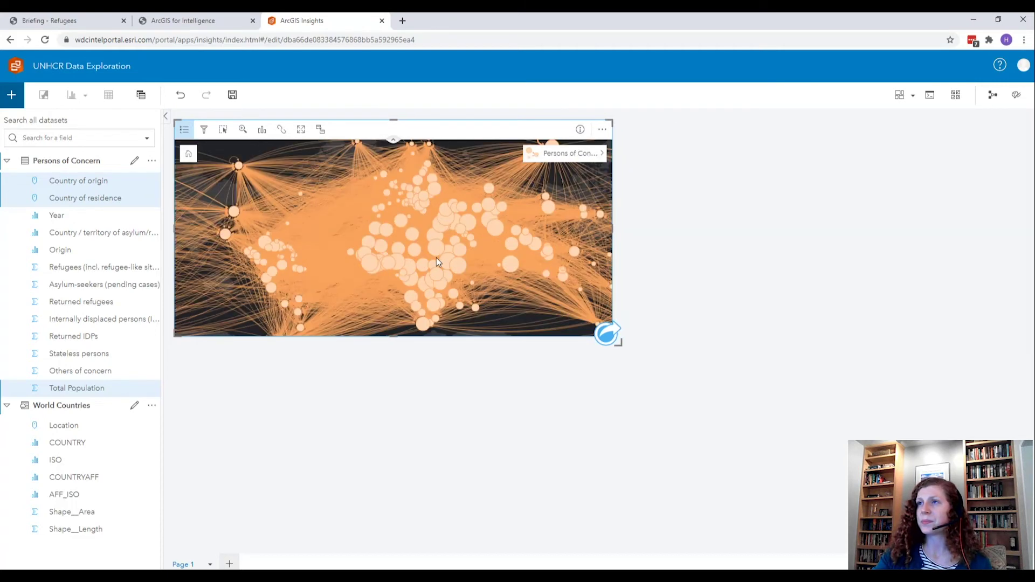
Size the link map's nodes using Indegree in the layer's graph options.
click(602, 155)
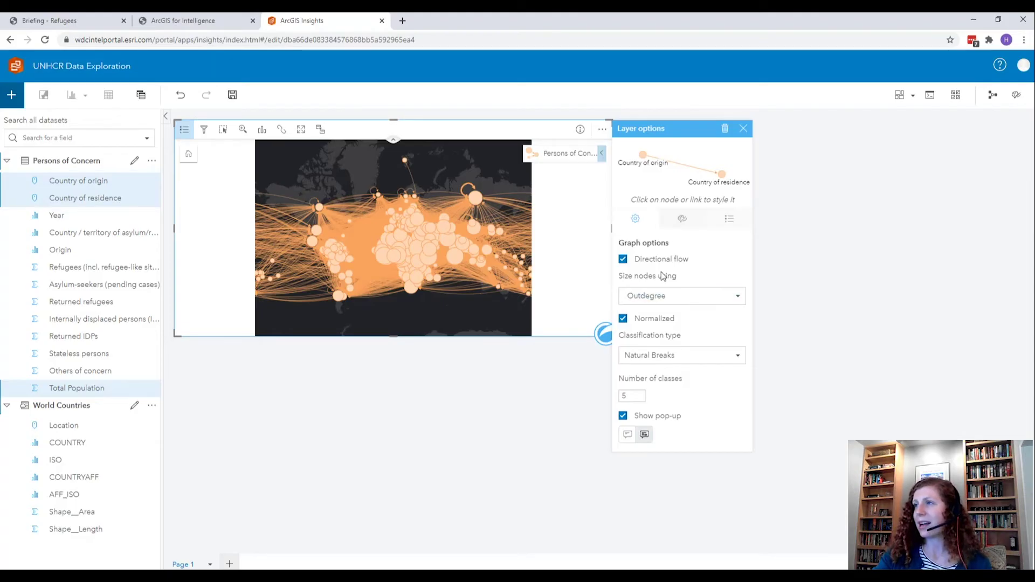
click(704, 300)
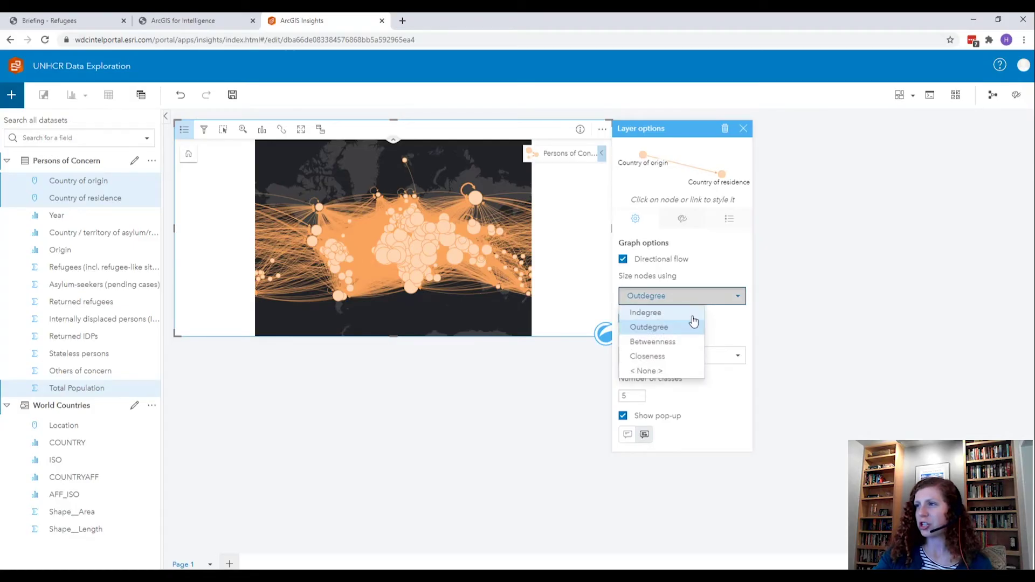
click(691, 315)
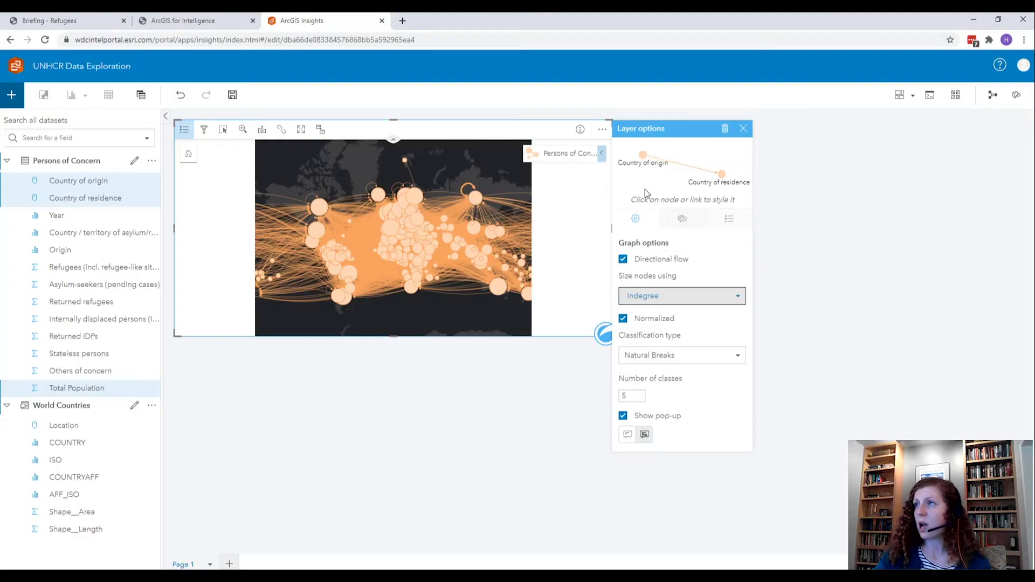
Style the Country of origin nodes with no fill and a blue #00A9E6 outline.
click(643, 155)
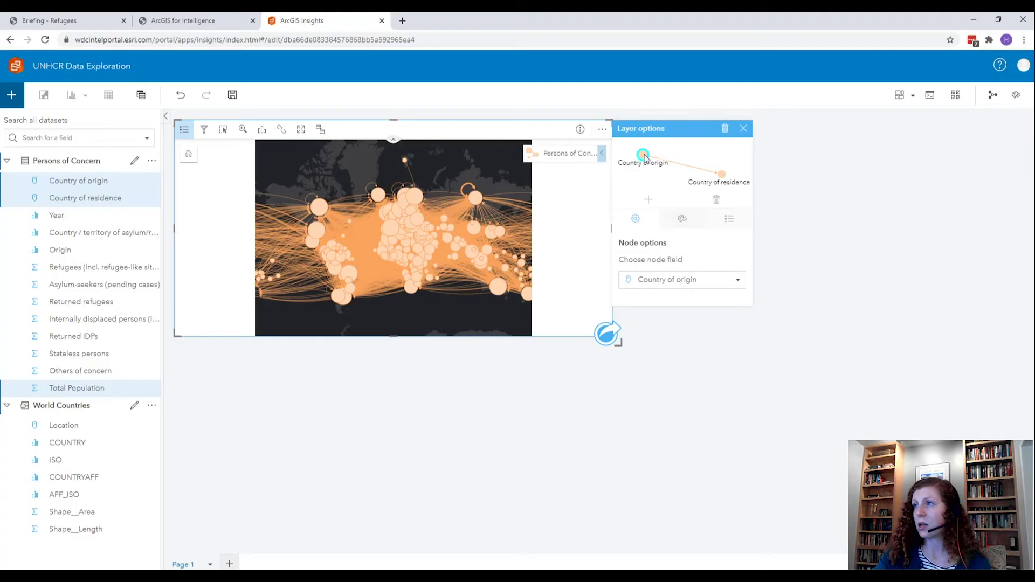
click(682, 218)
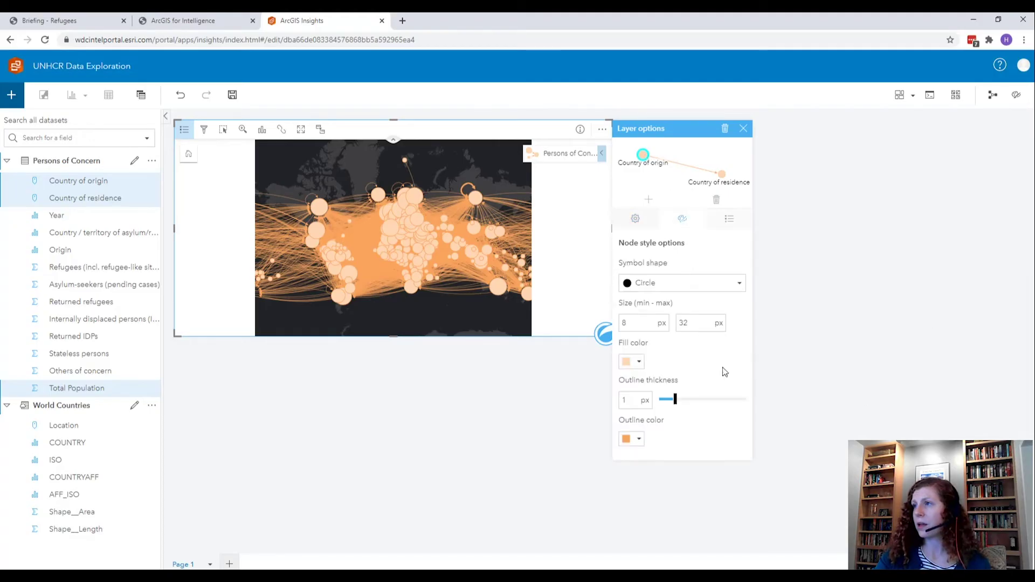
click(634, 361)
click(677, 442)
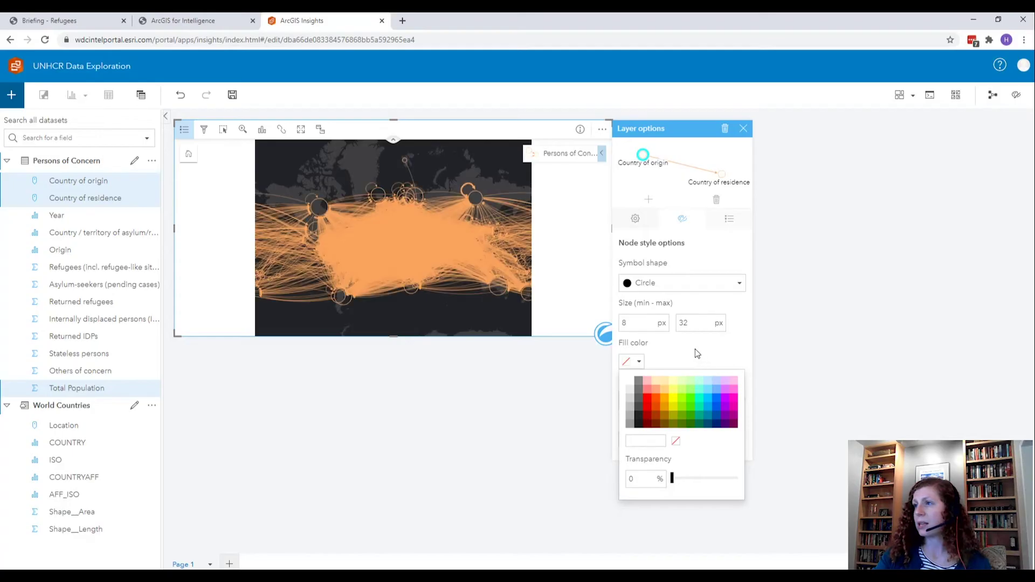
click(639, 362)
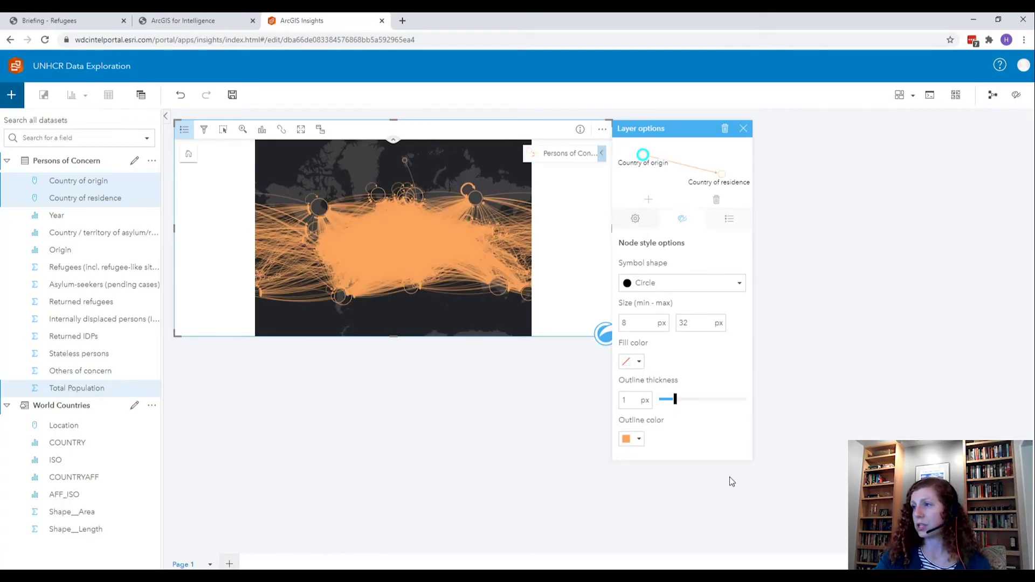
click(638, 439)
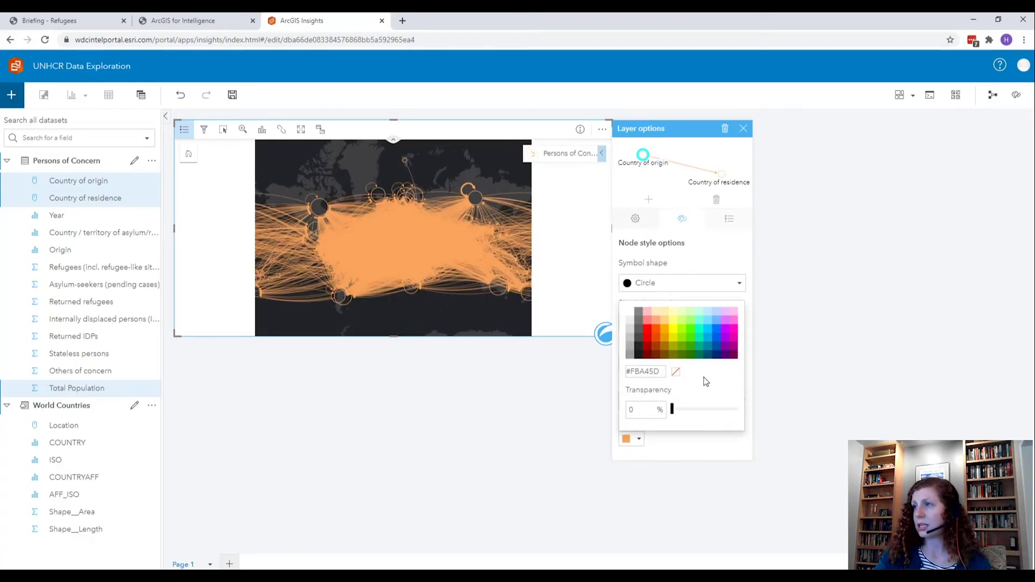
click(708, 341)
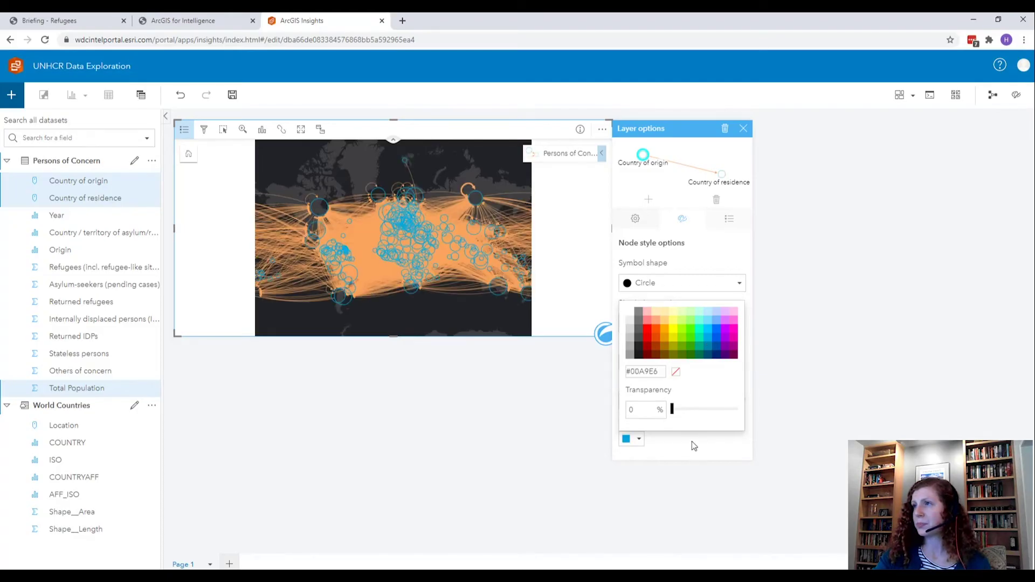
click(691, 441)
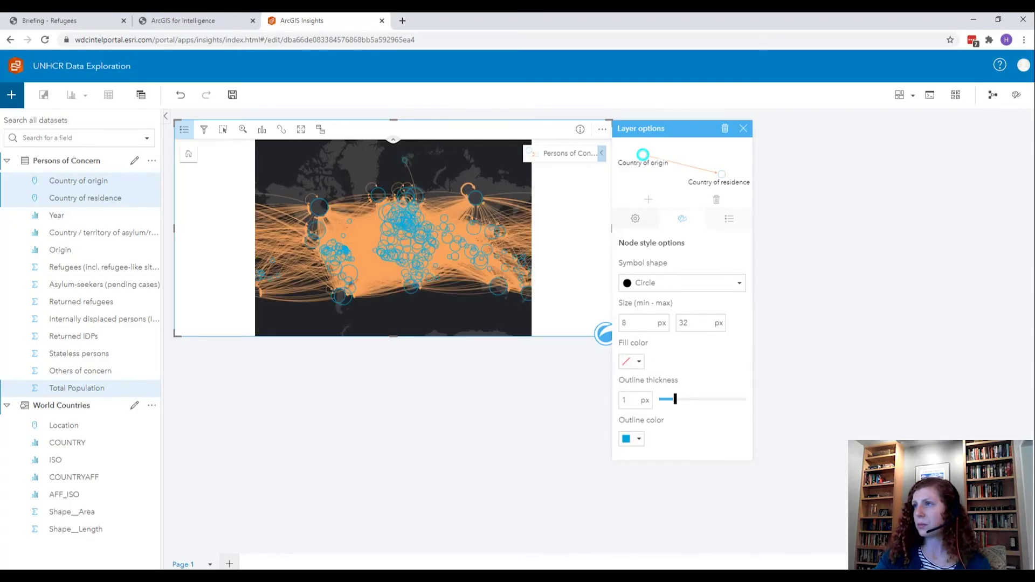
Set the color of the links between origin and residence countries to light gray and close the layer options.
click(686, 163)
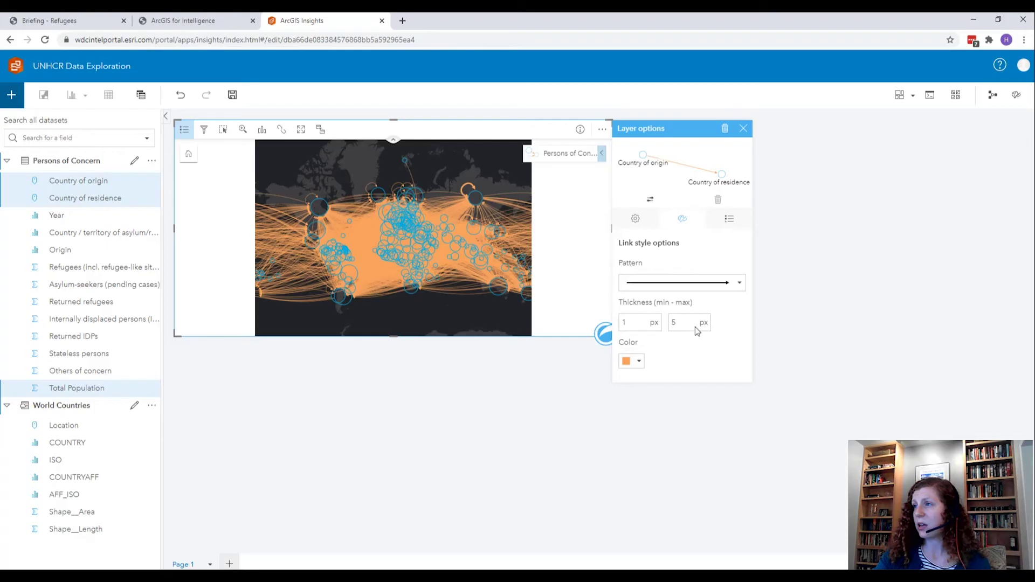
click(638, 361)
click(630, 405)
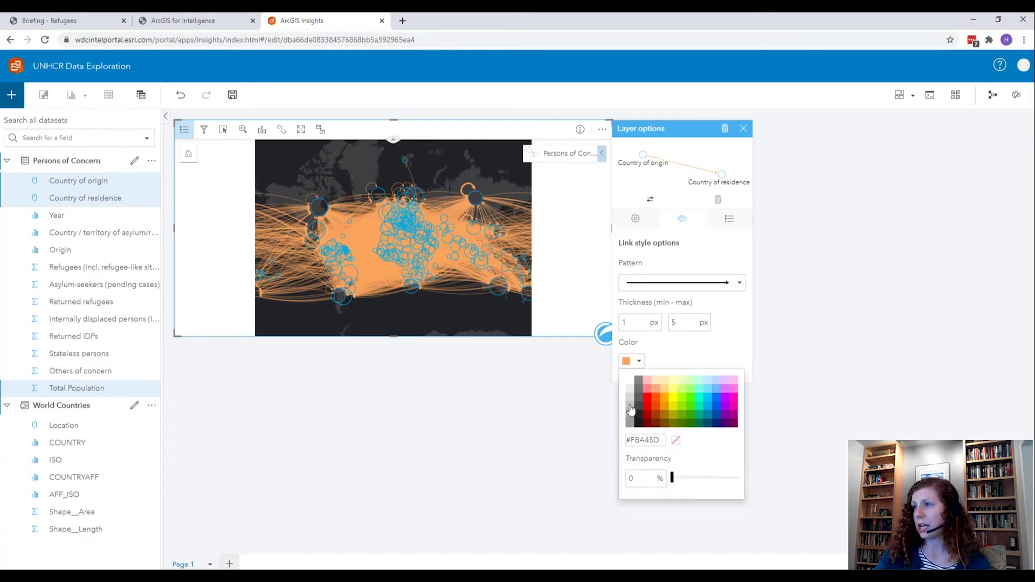
click(731, 360)
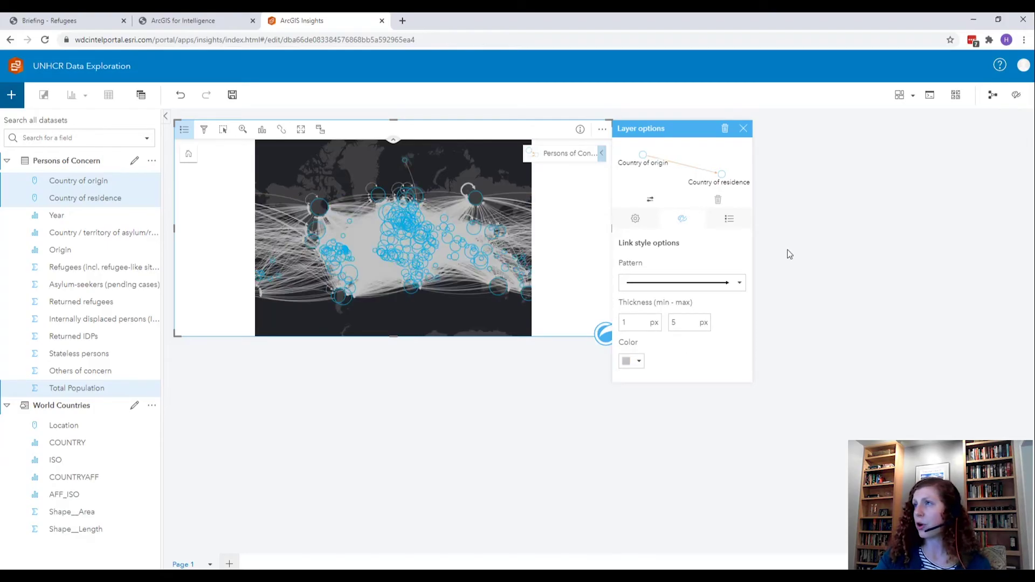
click(743, 129)
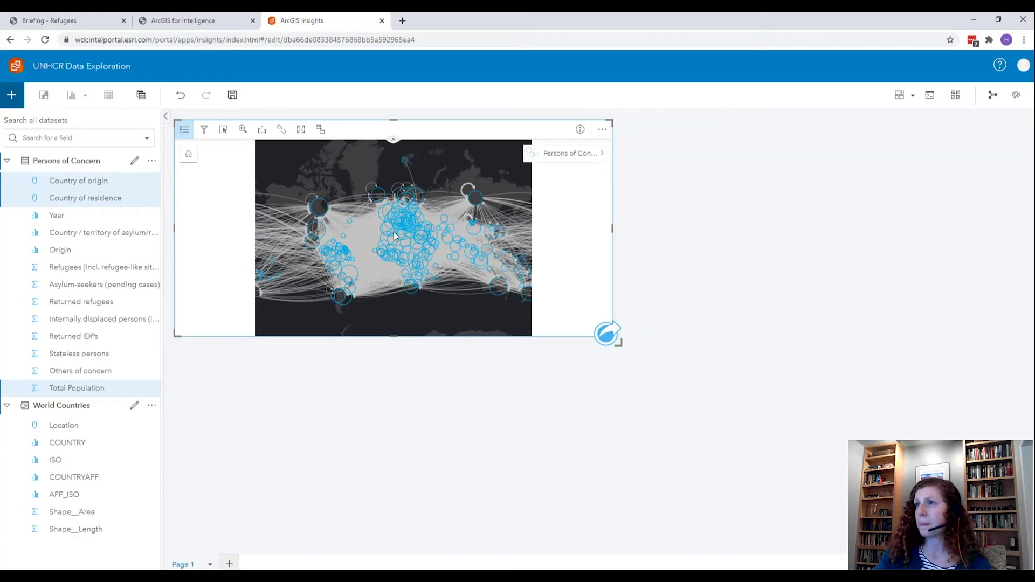
Enlarge the link map card slightly in both width and height.
scroll(405, 302, down, 4)
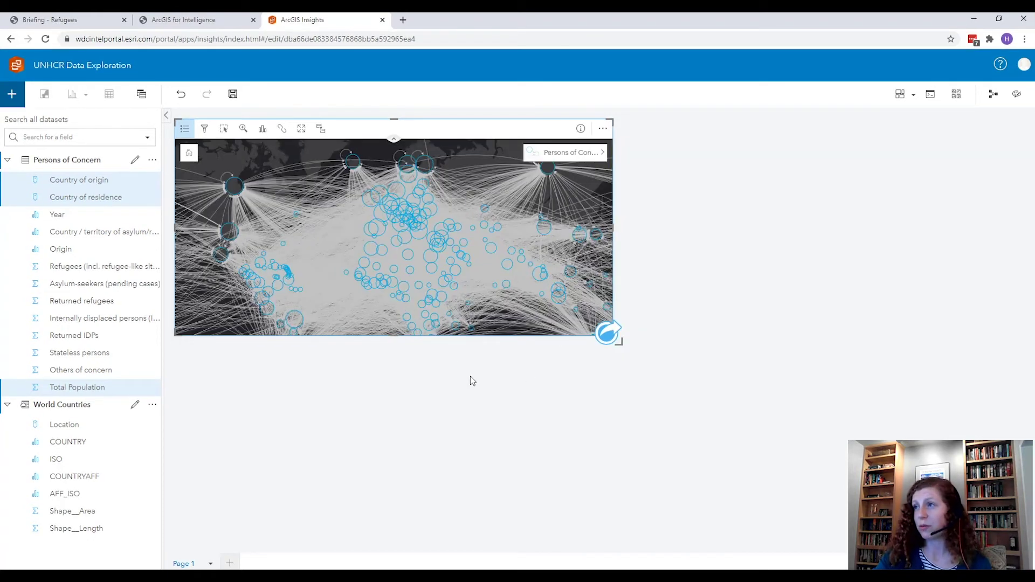
drag(618, 341, 654, 357)
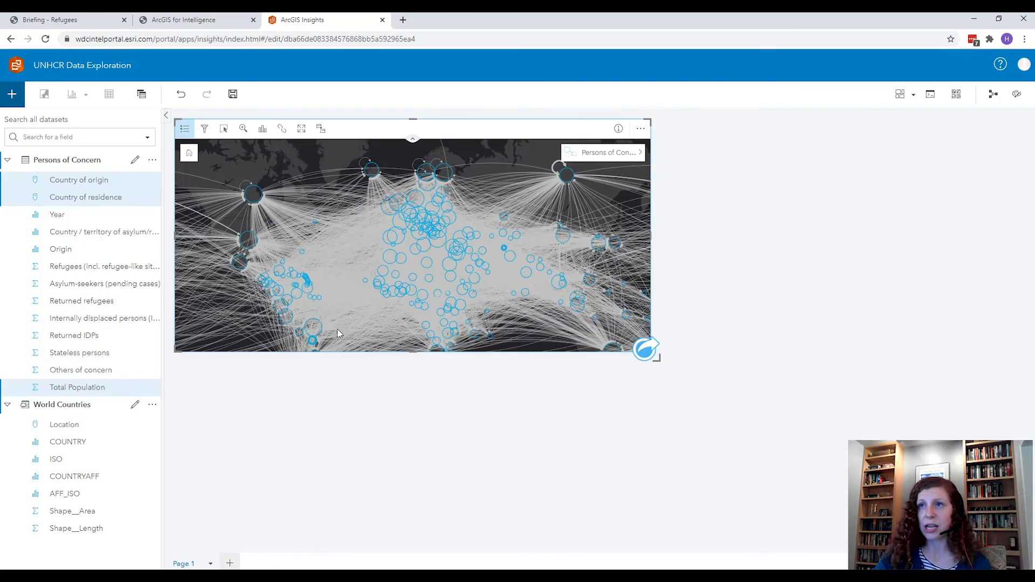
Create a column chart of Total Population by Country of origin beside the map and enlarge its card, mainly in width.
click(18, 179)
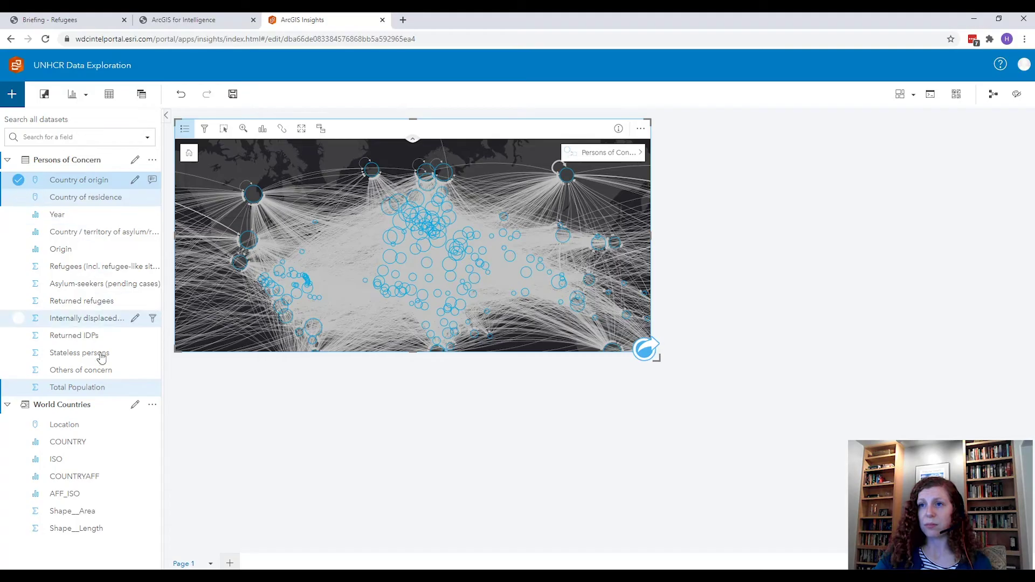
click(19, 387)
drag(101, 188, 777, 228)
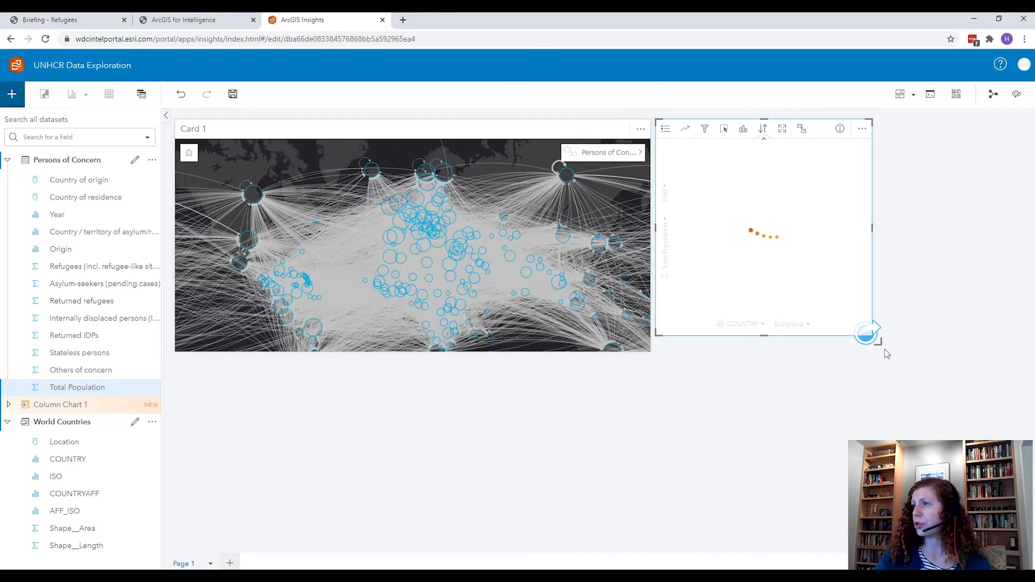
drag(878, 341, 959, 360)
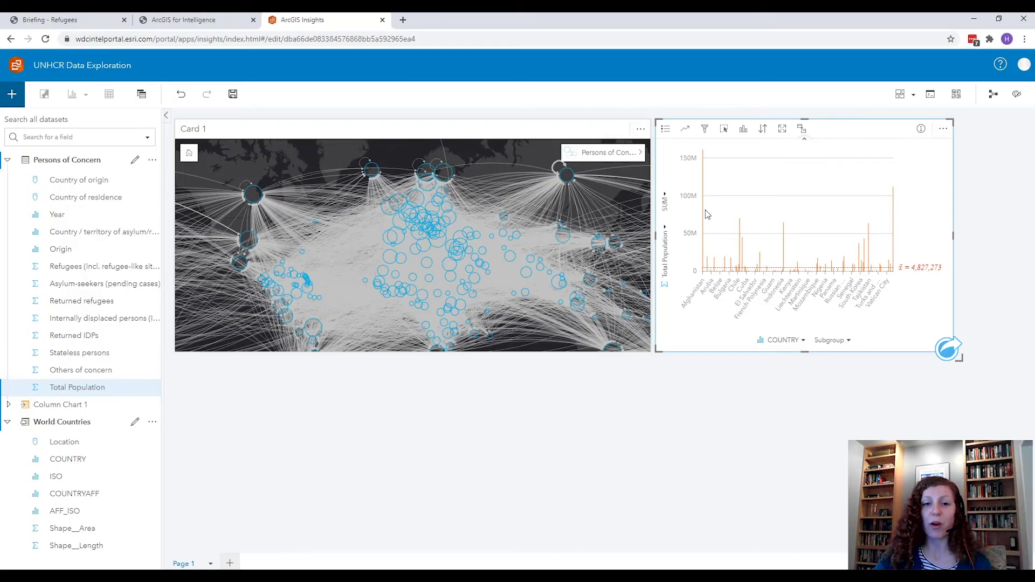
Filter the column chart to its top 10 values and sort the columns in descending order.
click(704, 130)
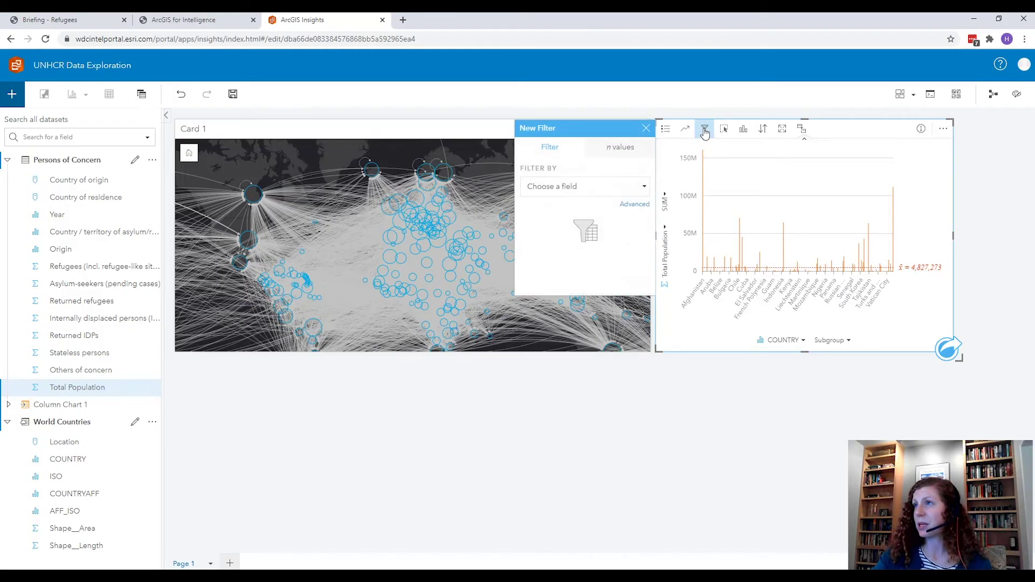
click(620, 149)
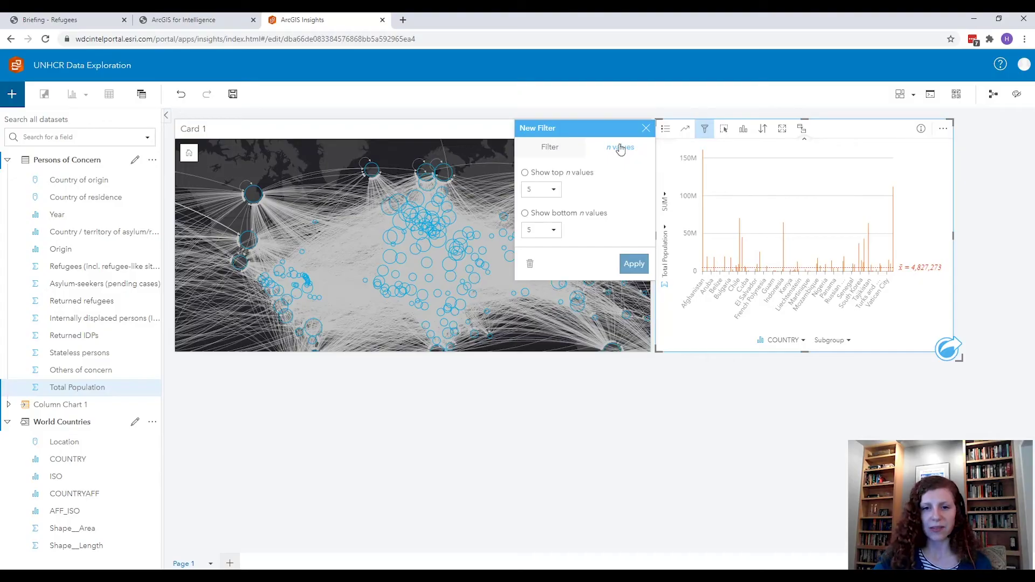
click(543, 171)
click(554, 190)
click(582, 228)
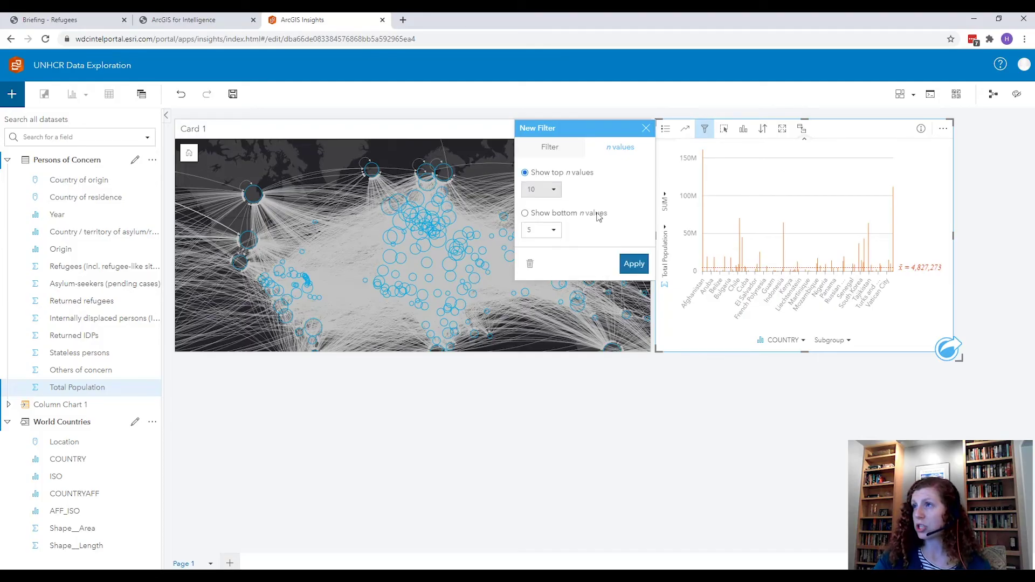
click(634, 263)
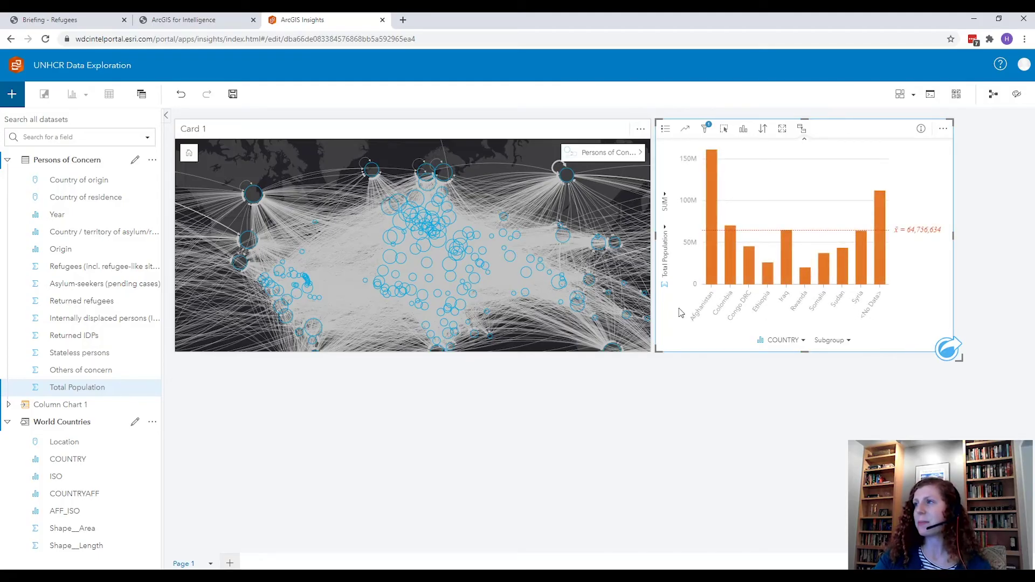
click(762, 128)
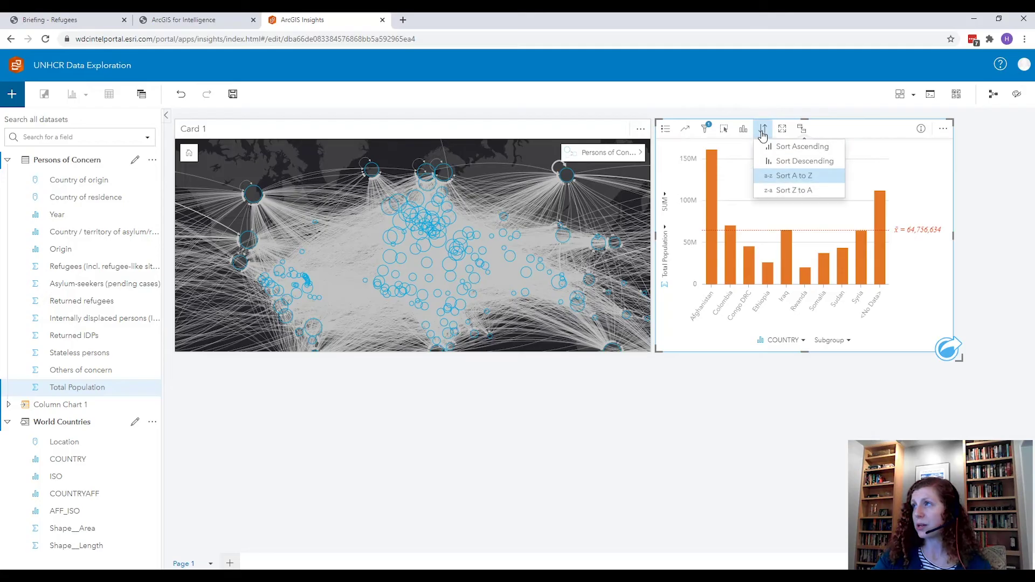
click(787, 161)
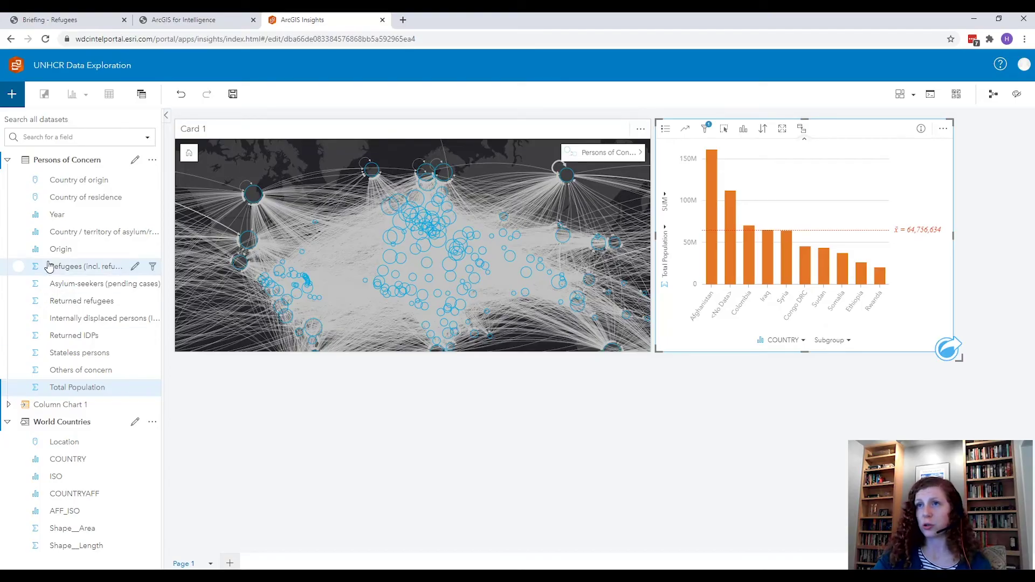
Create a bubble chart of Total Population by Country of residence below the link map.
click(19, 197)
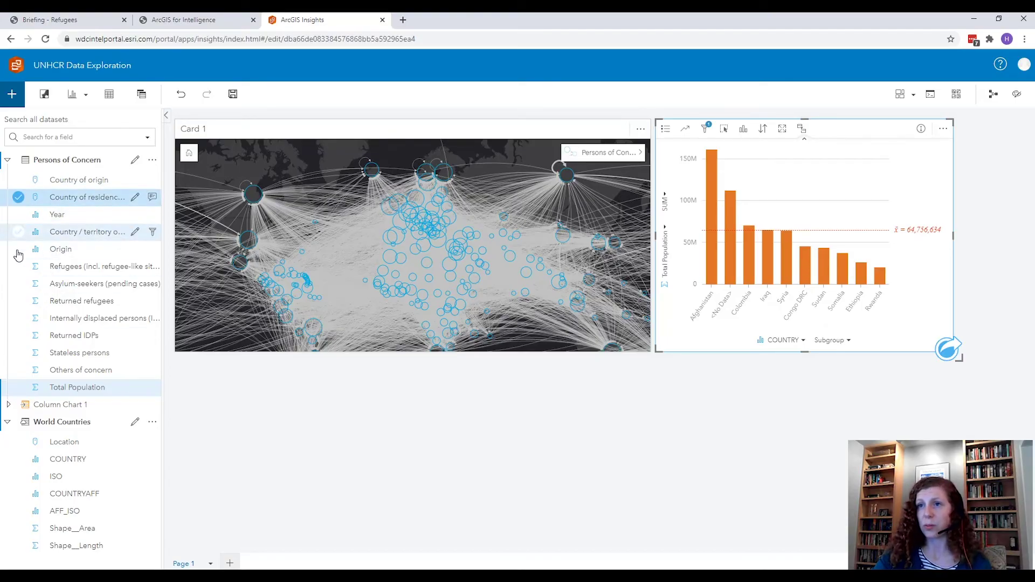
click(18, 388)
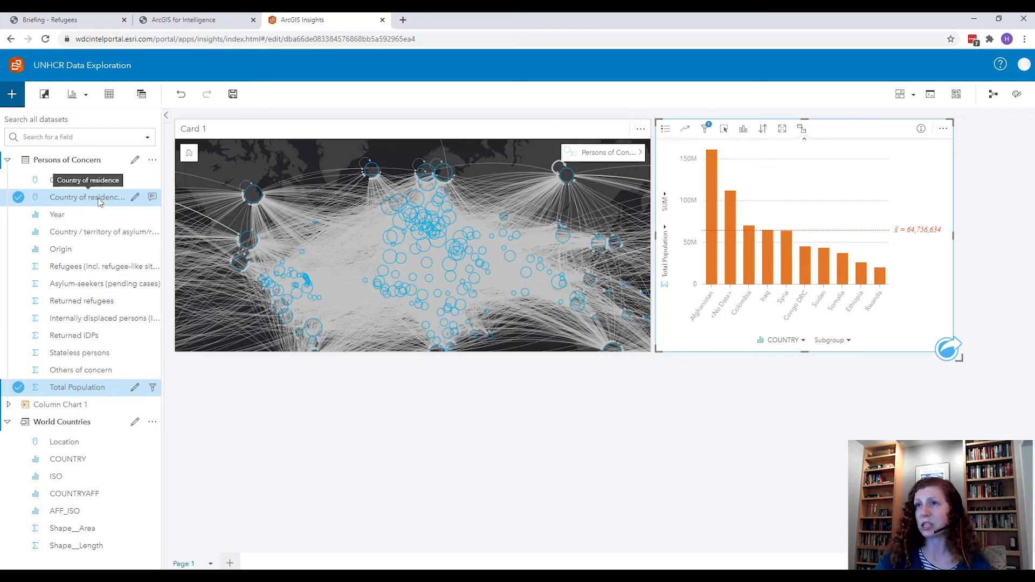
drag(99, 201, 222, 485)
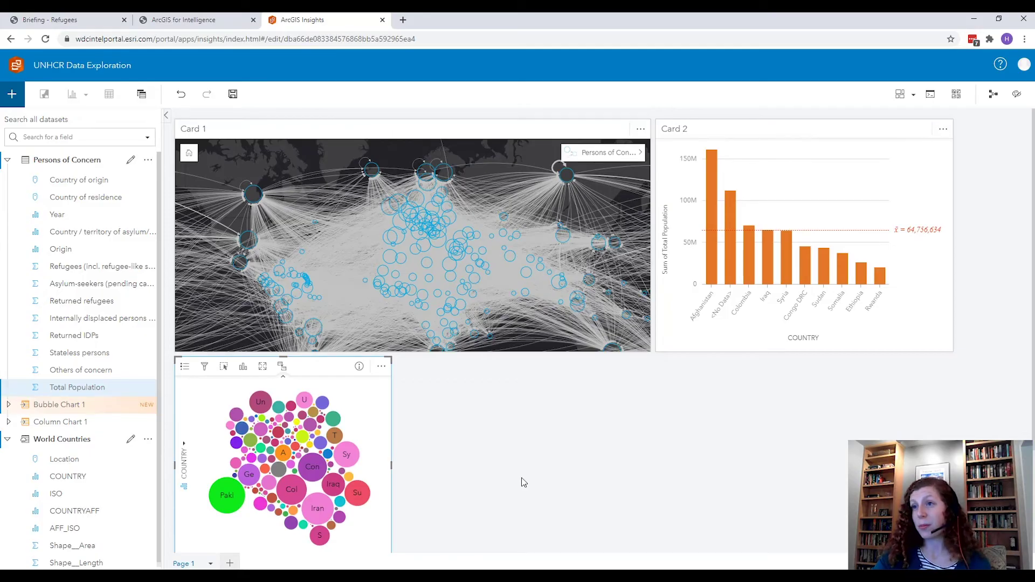
Filter the bubble chart to show only its top 10 values.
click(205, 366)
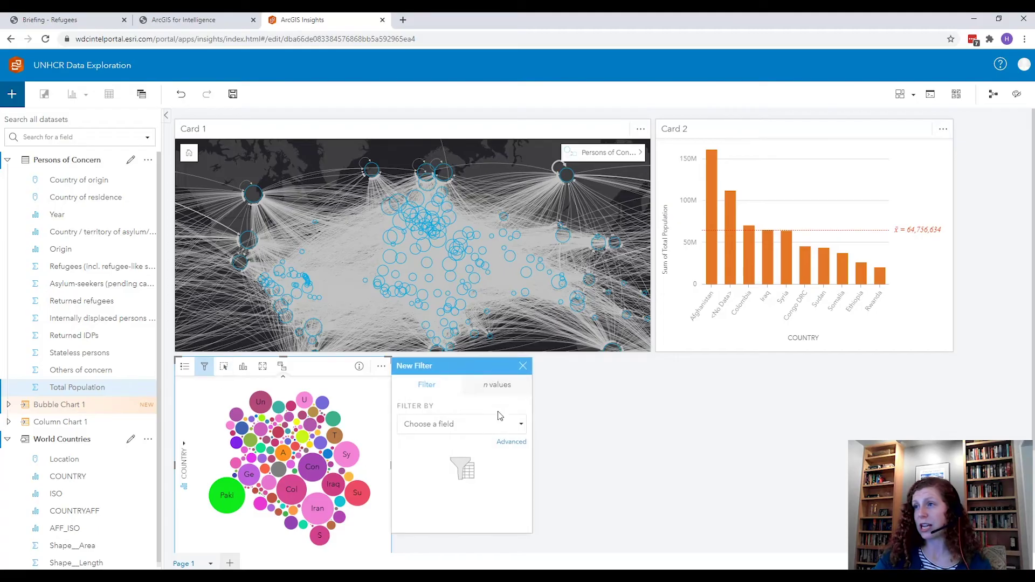
click(496, 384)
click(402, 410)
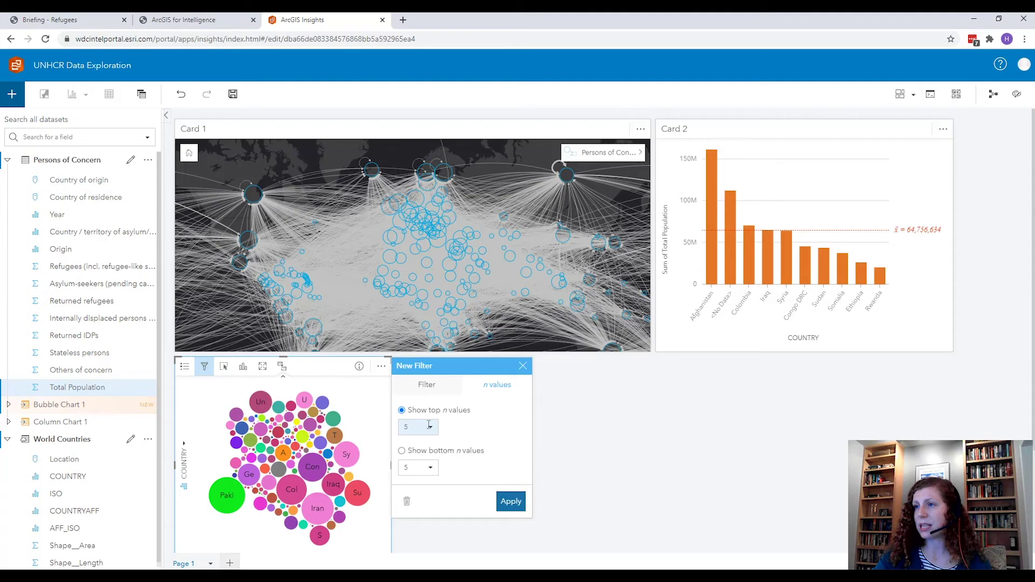
click(426, 426)
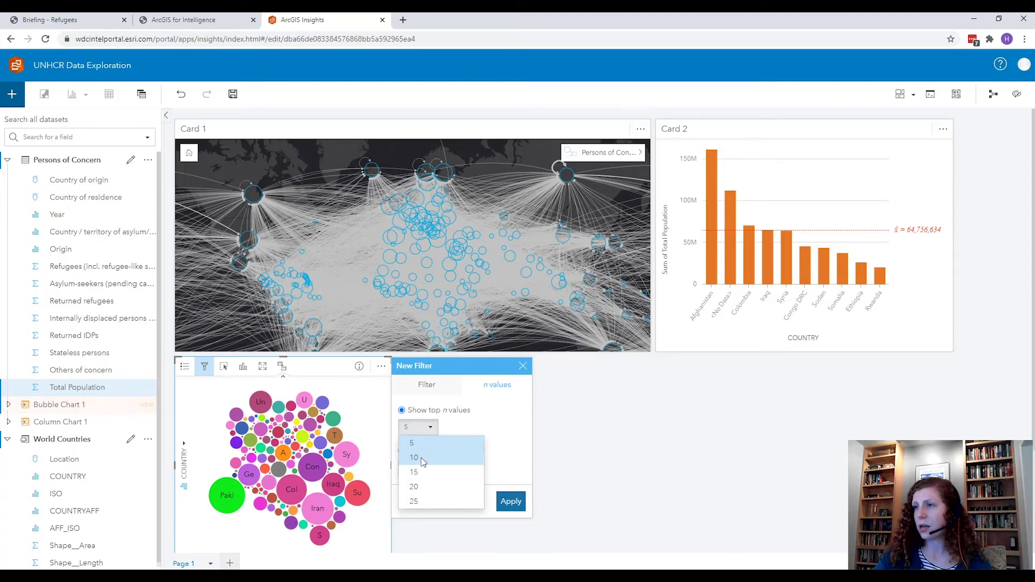
click(421, 457)
click(511, 502)
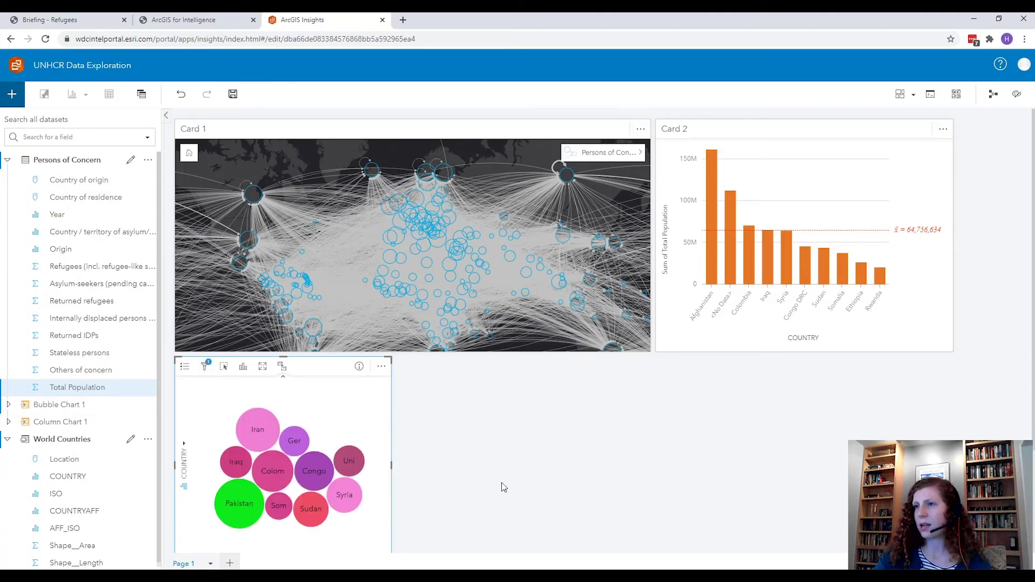
Enable cross filters on the bubble chart, the link map and the column chart.
click(393, 466)
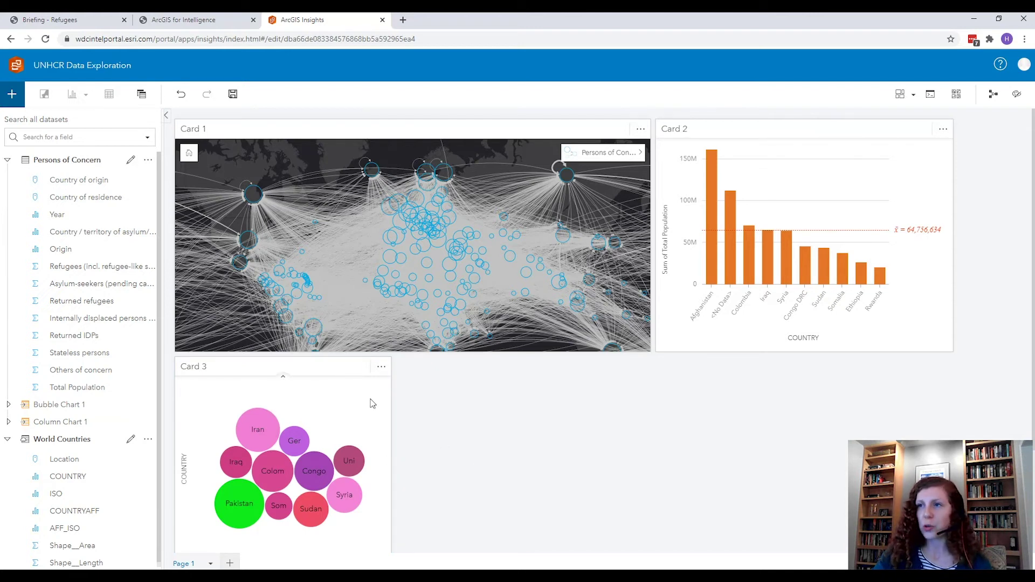
click(349, 404)
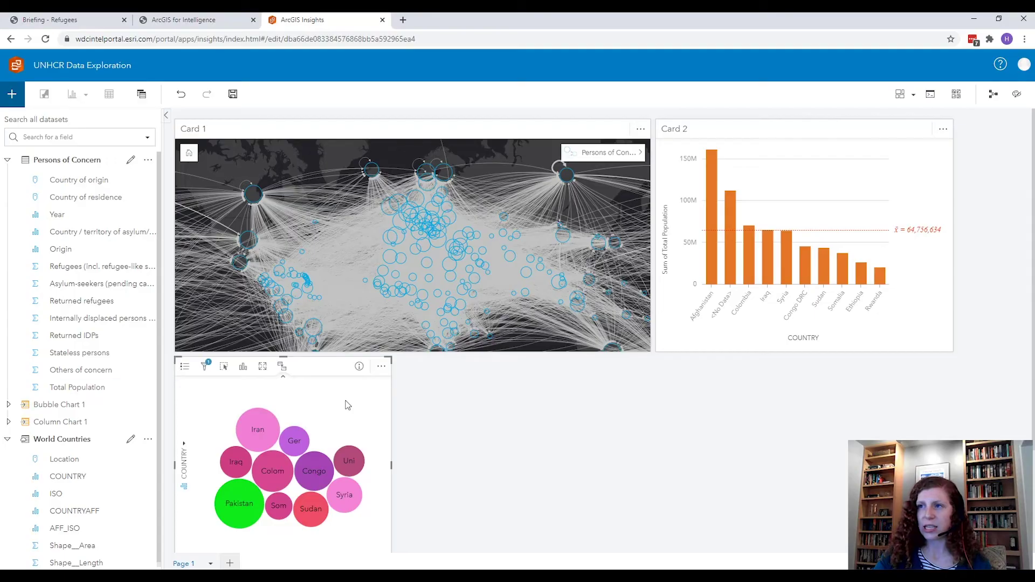
click(282, 367)
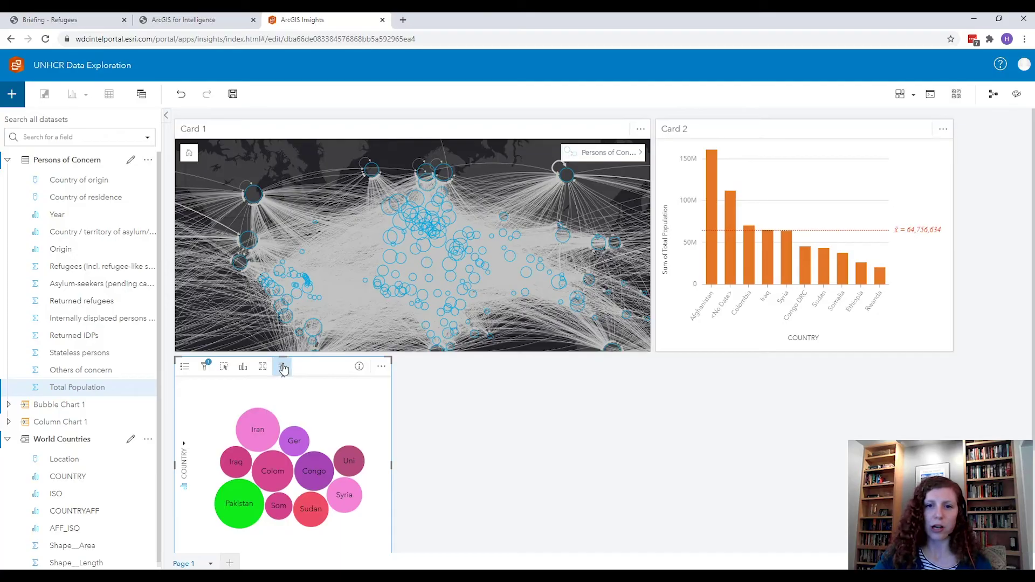
click(348, 137)
click(320, 129)
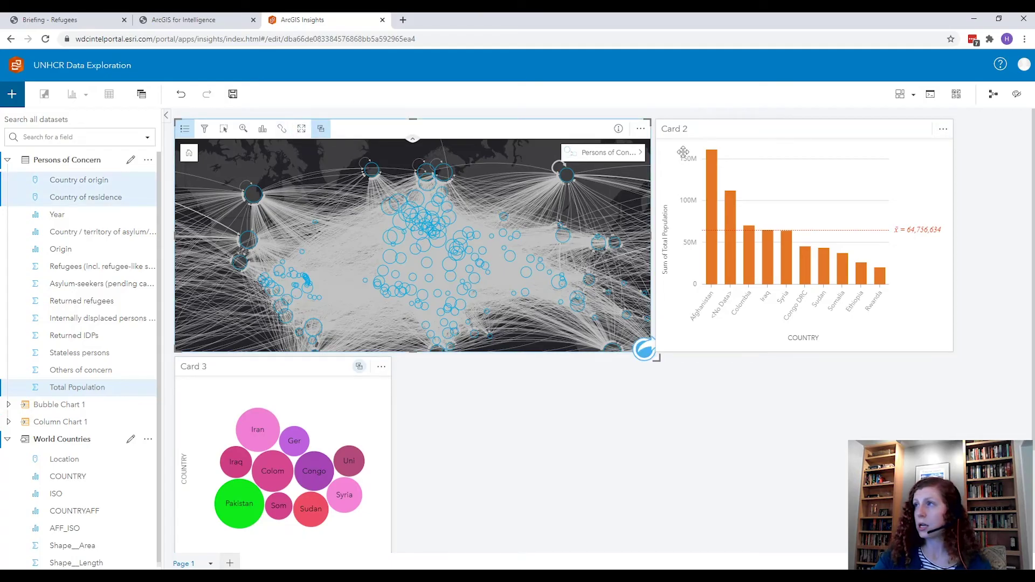
click(834, 133)
click(801, 130)
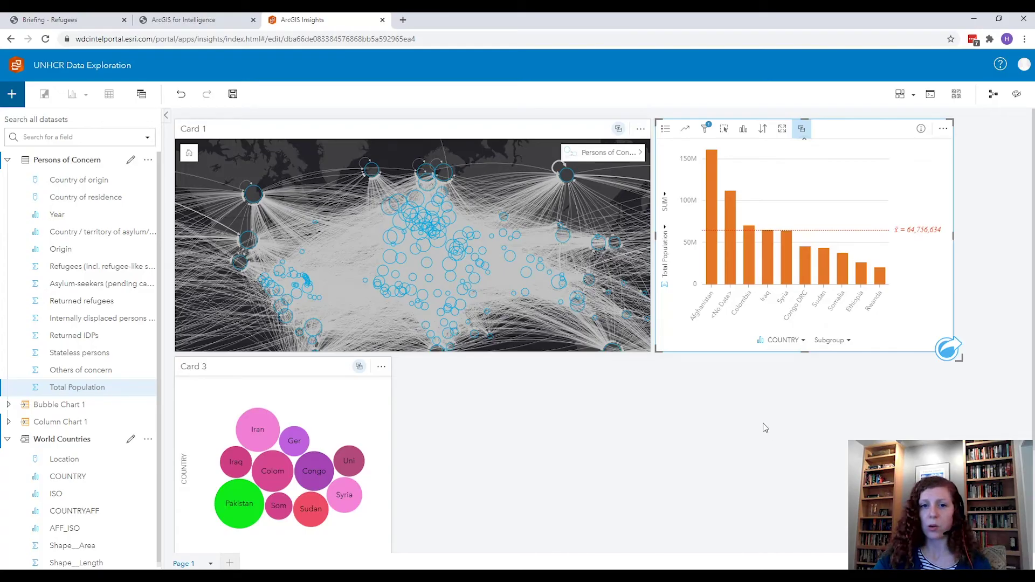
Select Afghanistan in the column chart to examine its flows across the linked cards, and clear the selection.
mouse_move(714, 268)
click(714, 268)
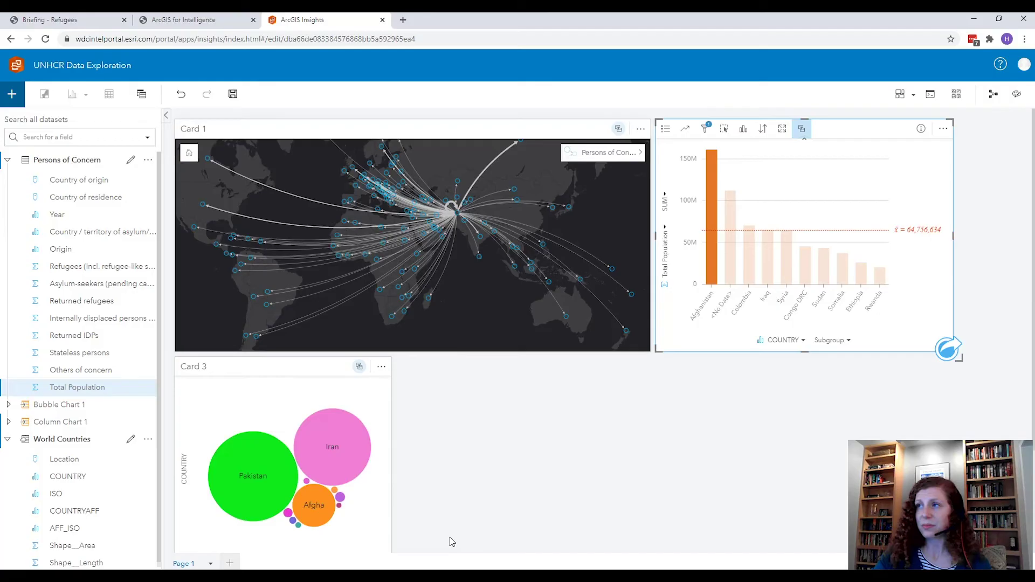
click(715, 271)
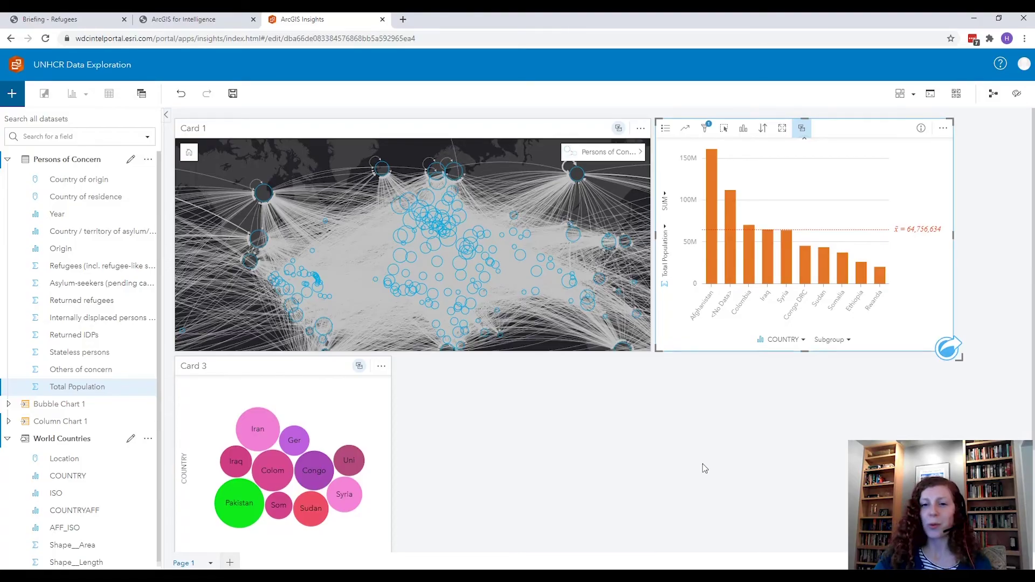
Add a predefined filter card to the page and move it up over the lower part of the map.
click(912, 95)
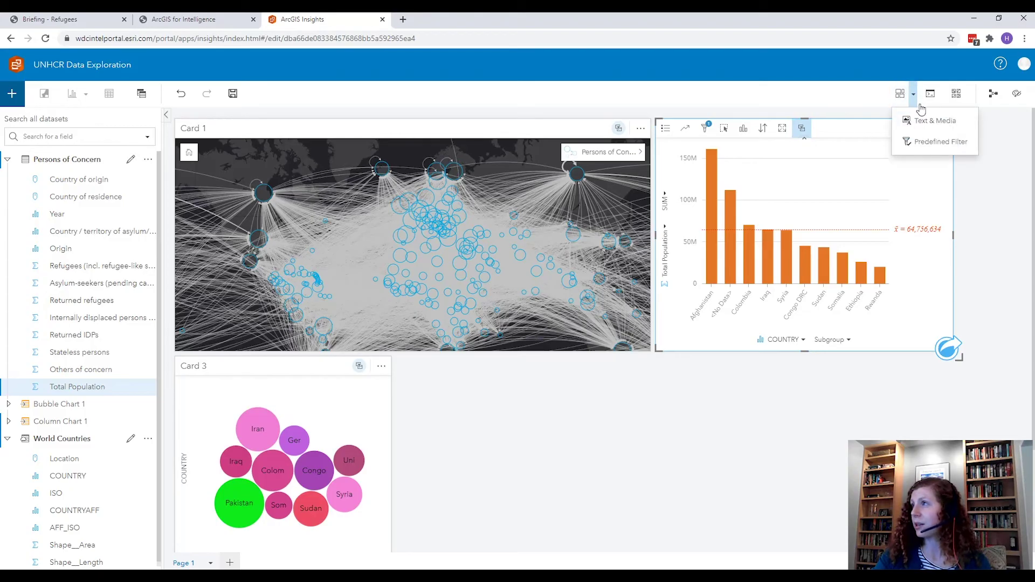
click(933, 143)
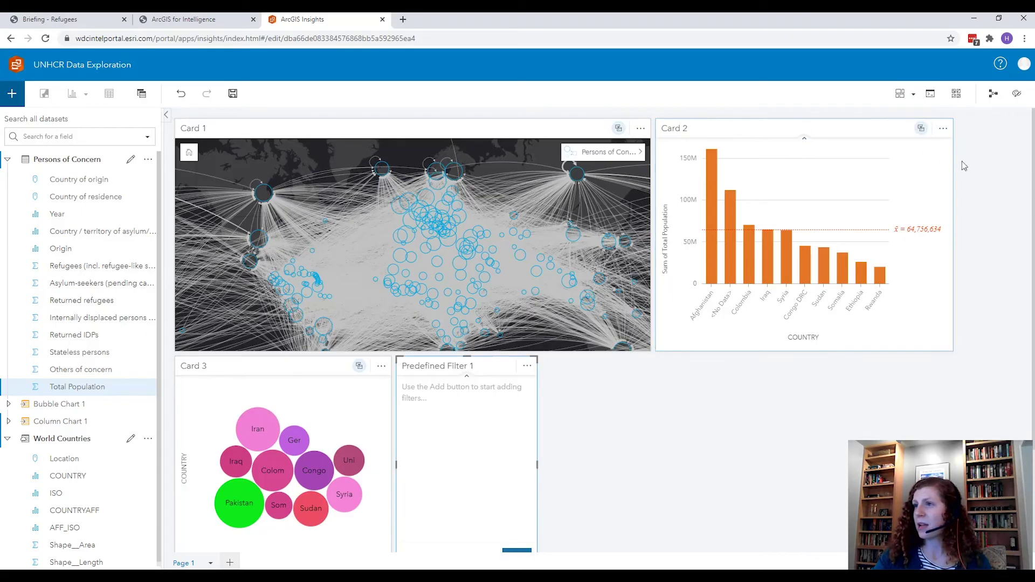
drag(492, 362, 519, 276)
Add a by-value filter on the Persons of Concern Year field to the predefined filter card, and widen the card slightly.
click(541, 469)
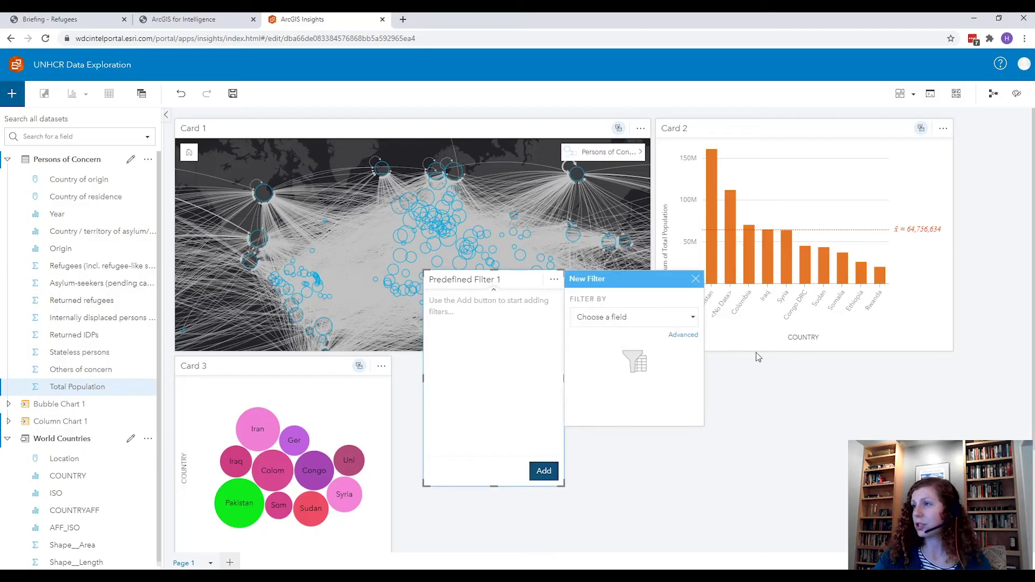
click(693, 322)
scroll(655, 425, down, 3)
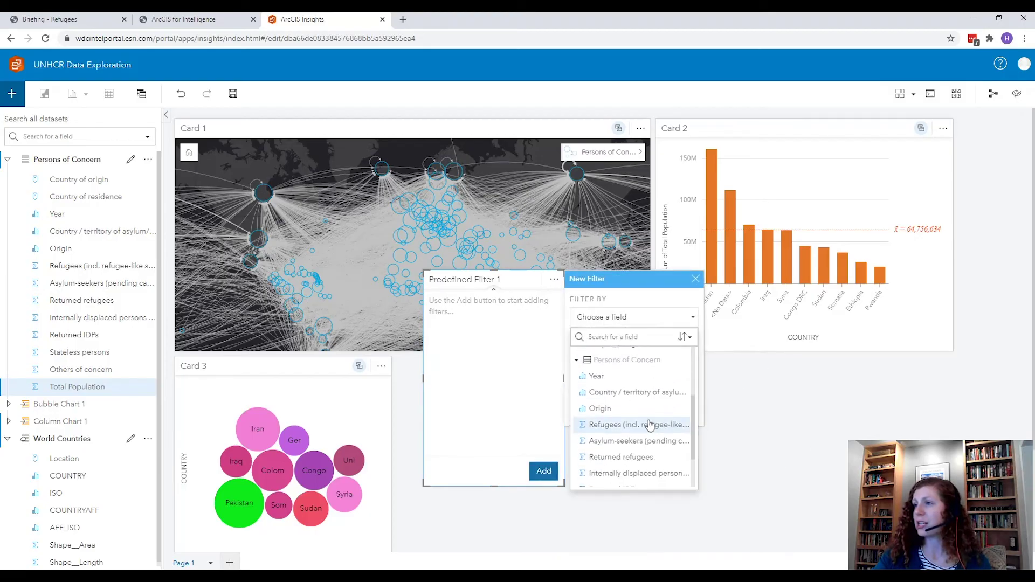
click(611, 377)
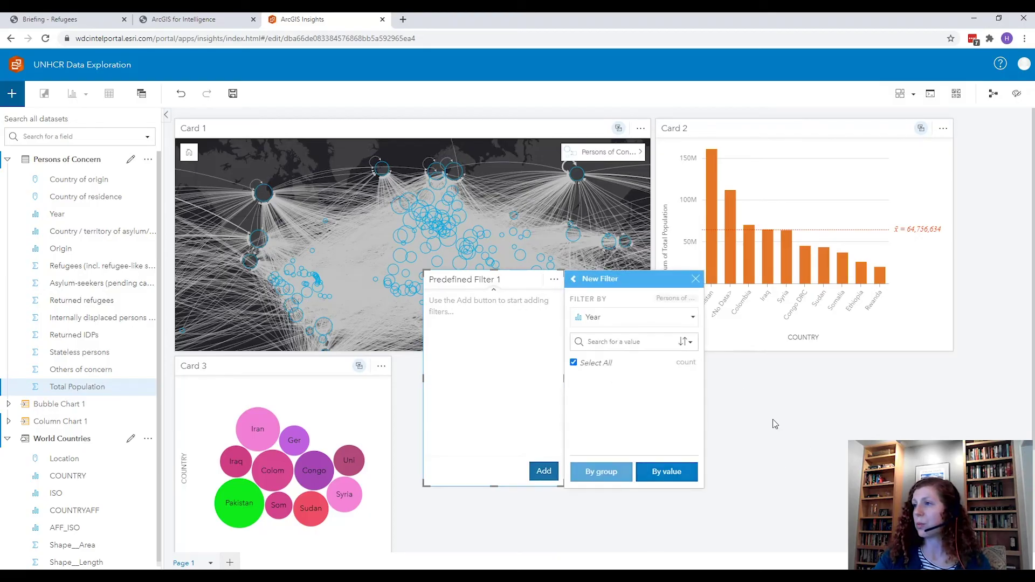
click(669, 475)
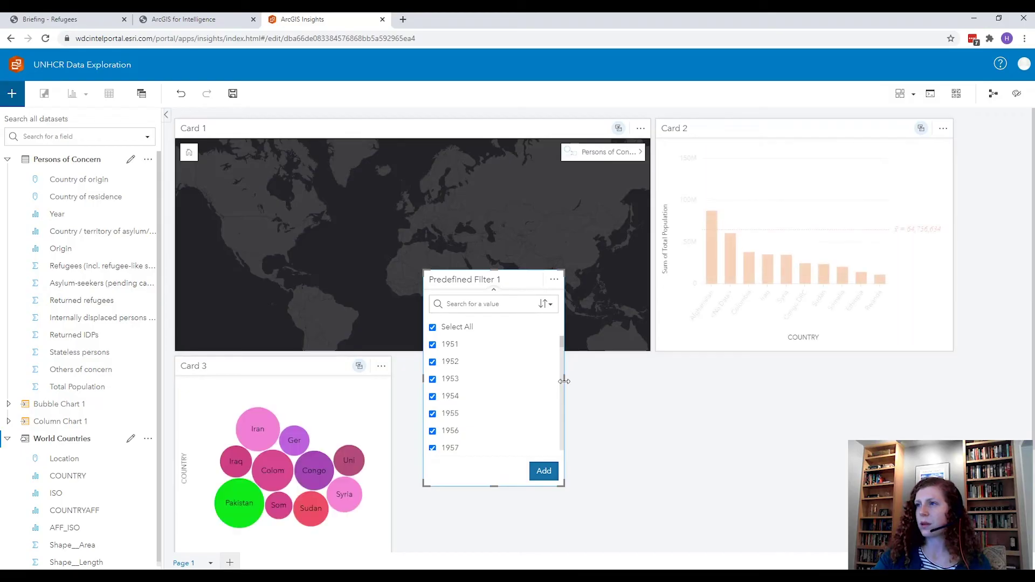
drag(564, 381, 591, 381)
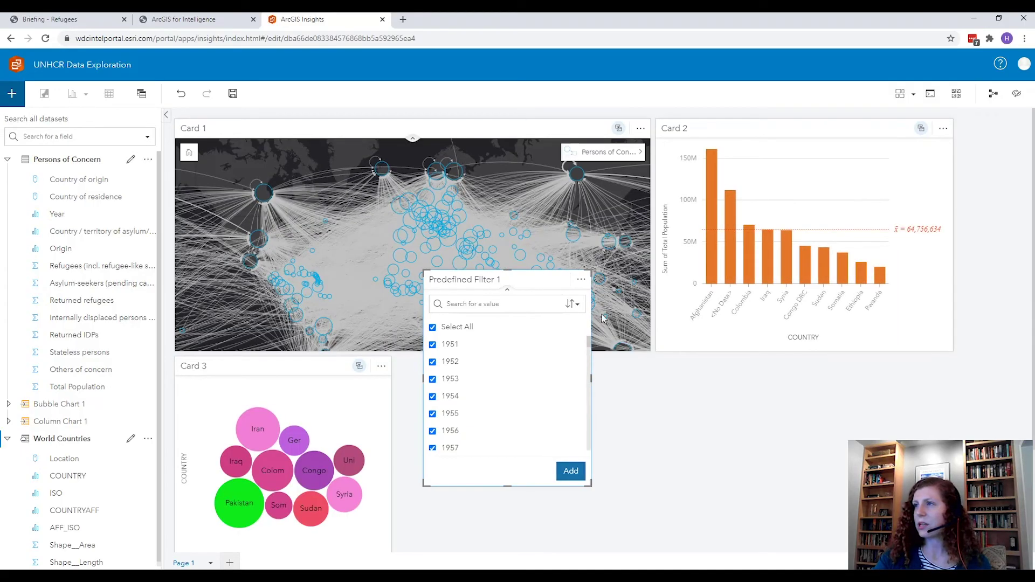
Change the Year filter's selection type to Drop-down in the card style and close the style settings.
click(578, 280)
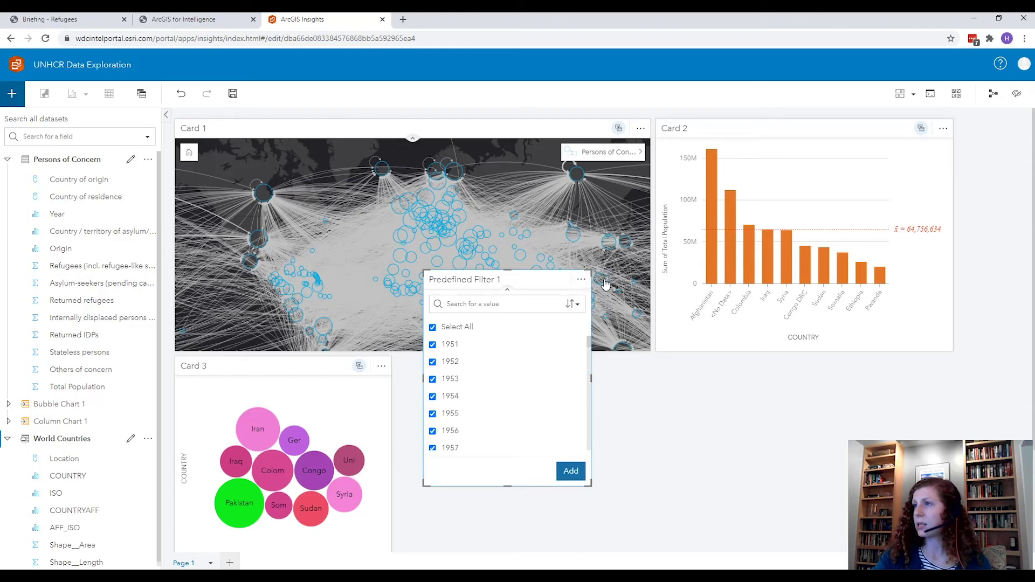
click(603, 280)
click(708, 300)
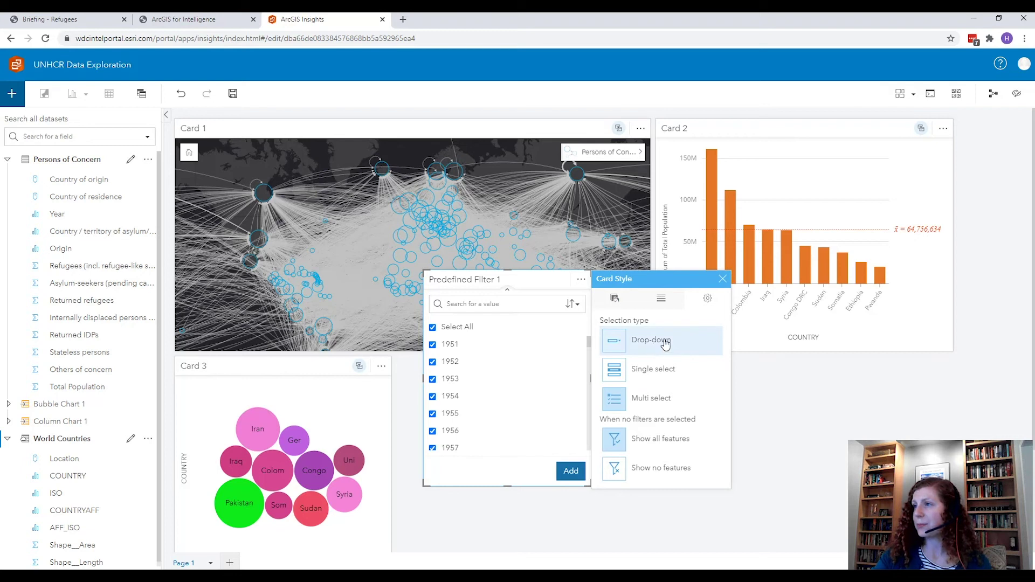
click(658, 340)
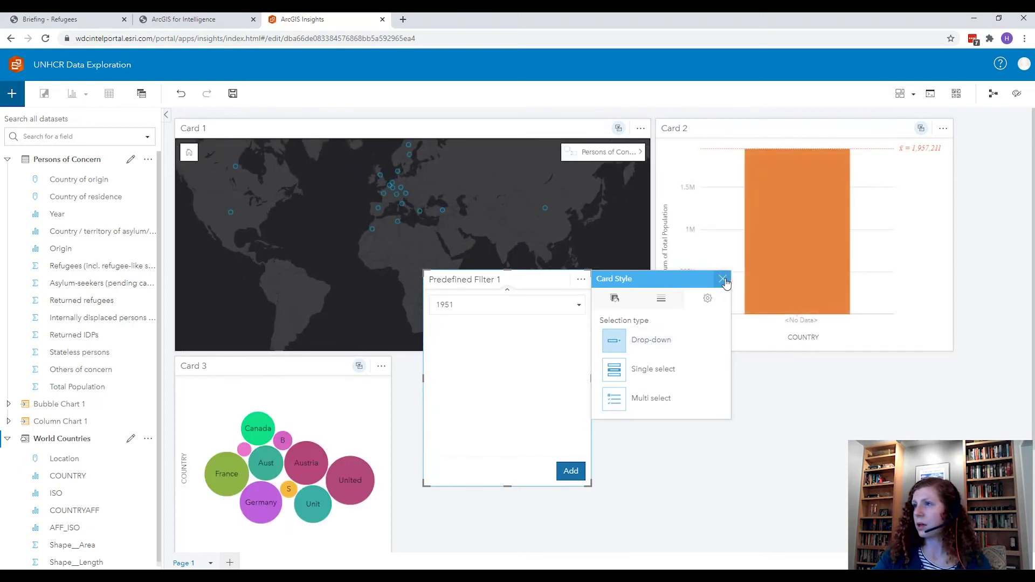
click(724, 281)
Resize the filter card to a wide, short shape beside the bubble chart and filter the data to year 2017.
drag(591, 377, 704, 378)
drag(704, 272, 639, 361)
click(604, 397)
scroll(633, 507, down, 15)
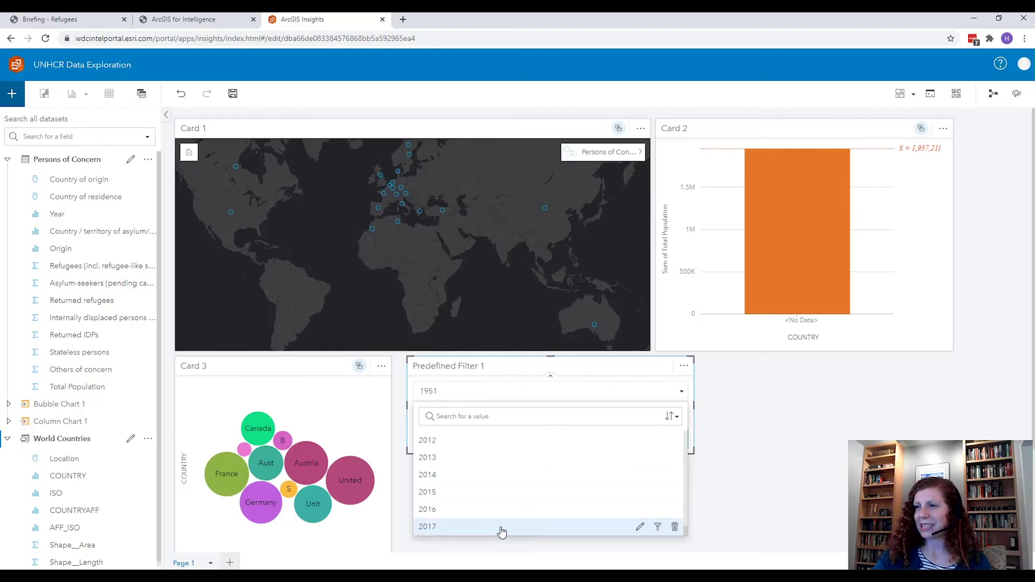
click(492, 527)
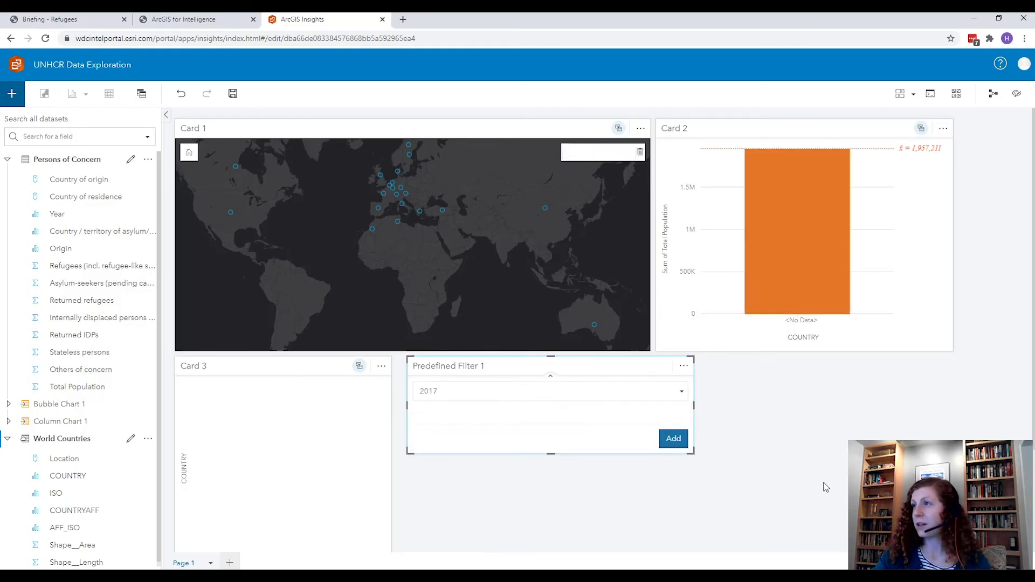
Resize the predefined filter card to be wider and shorter around its year drop-down.
drag(692, 453, 731, 432)
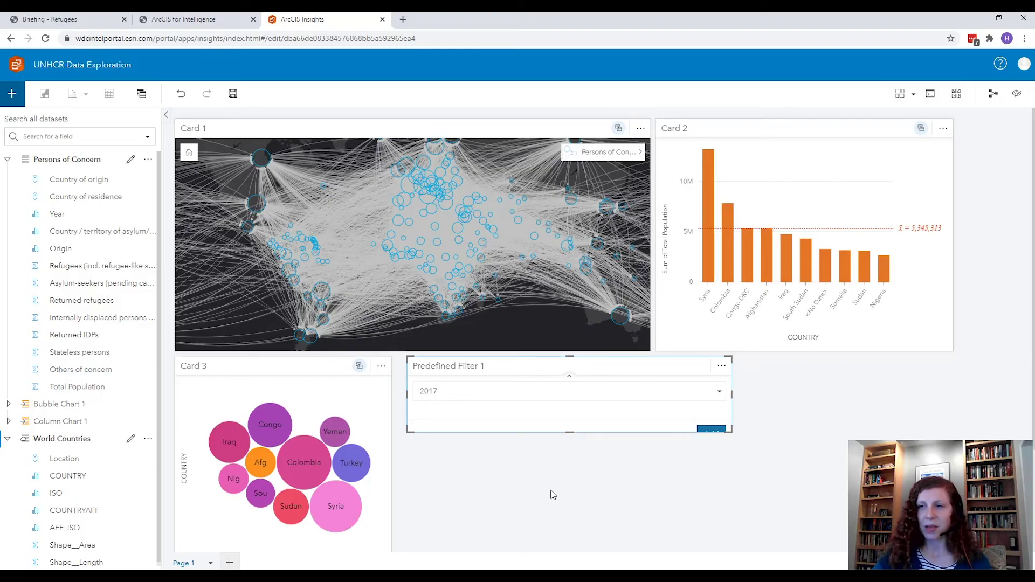
Cross-filter the map and bubble chart by Syria in the column chart, examine the result, and clear the selection.
mouse_move(710, 279)
click(709, 278)
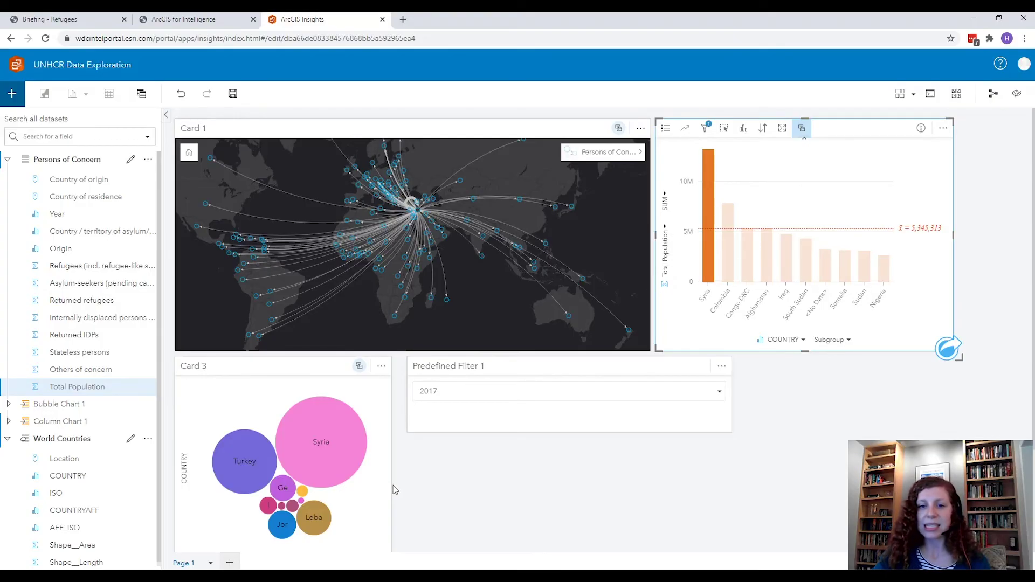
mouse_move(353, 467)
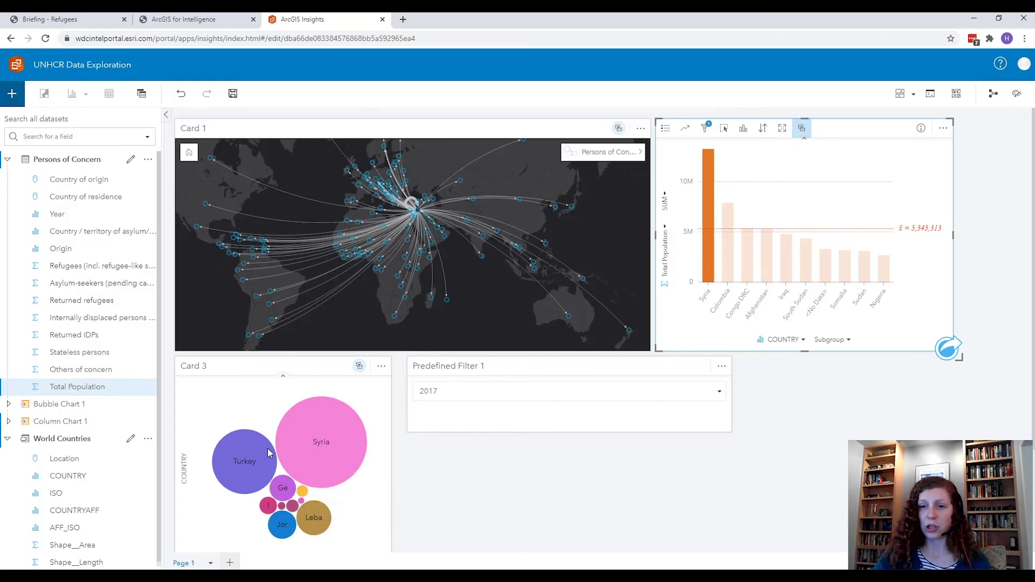
mouse_move(257, 453)
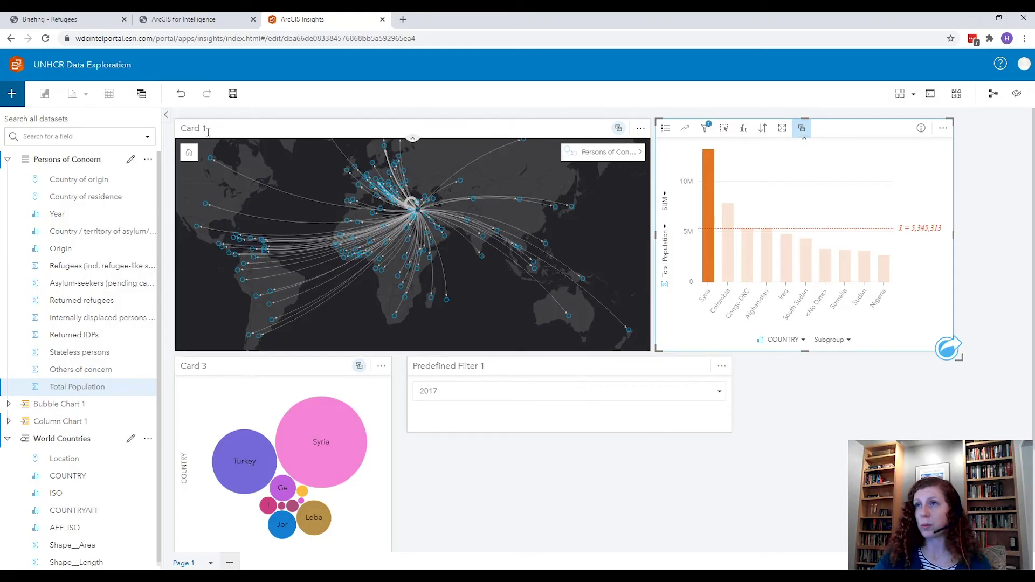
click(707, 205)
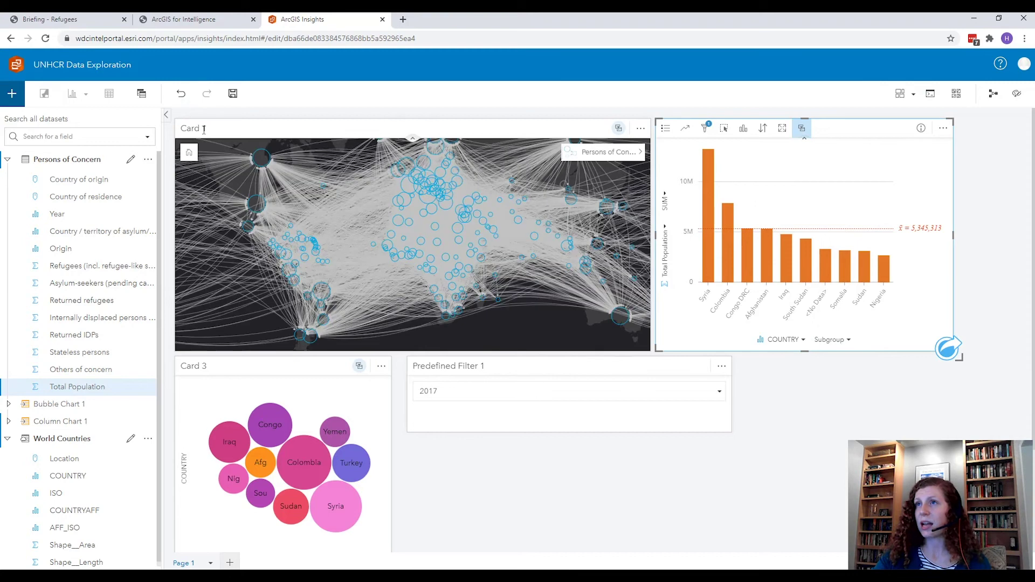
Rename the map card as "Refugee Flow Map".
click(197, 128)
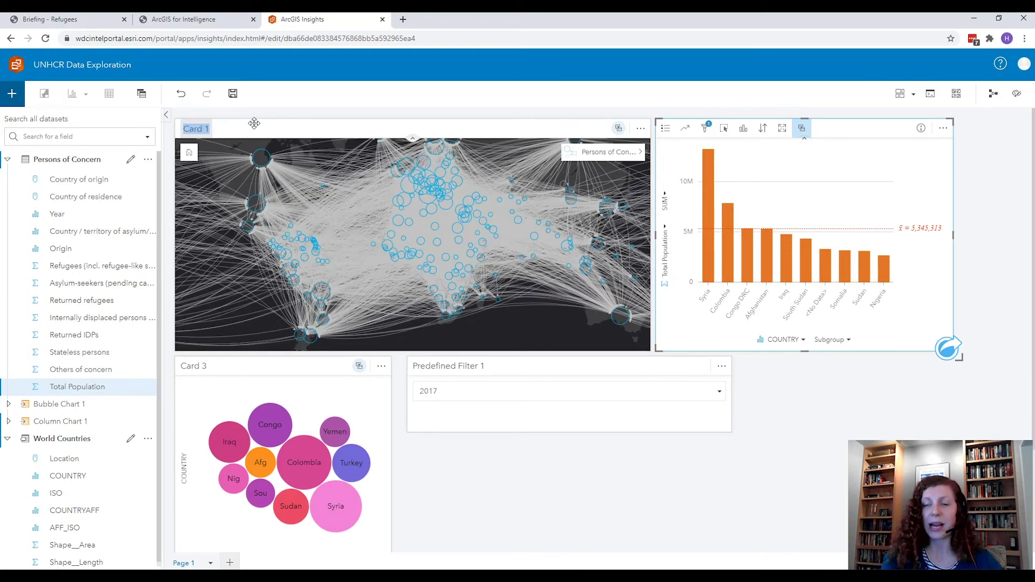
text(Ref)
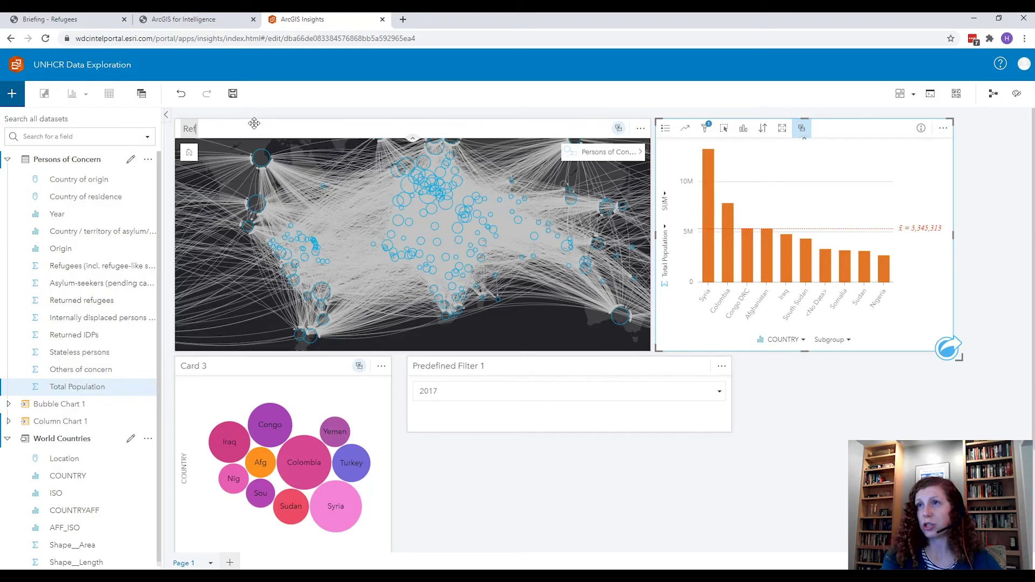
text(ugee Flow Map)
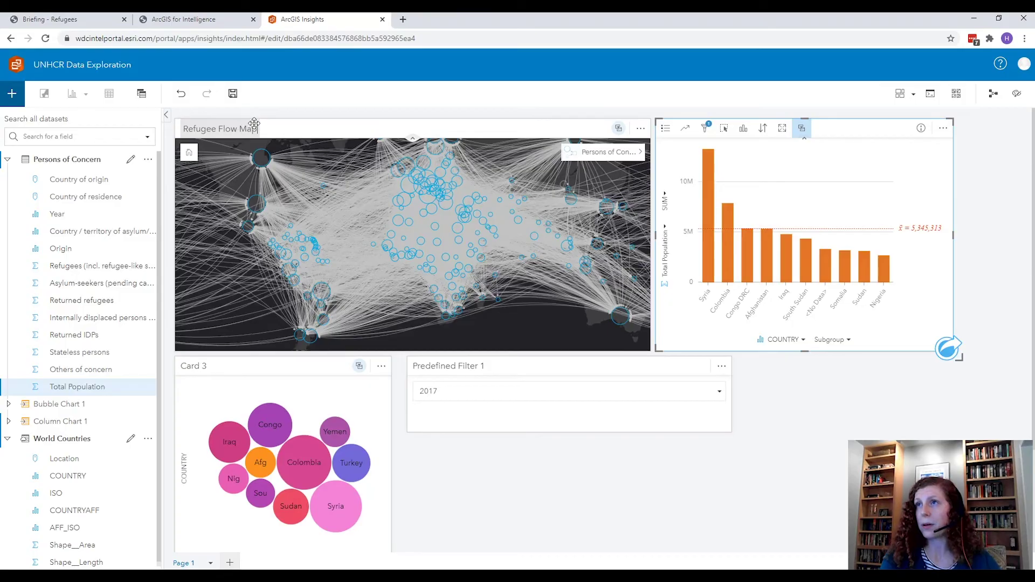
key(Return)
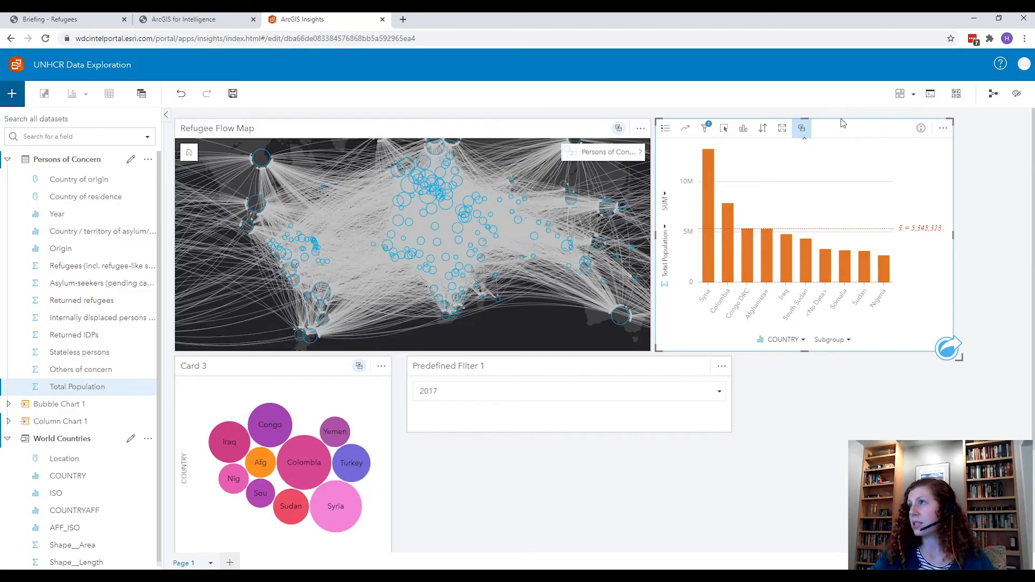
Rename the column chart card as "Top Origin Countries for Refugees".
click(964, 195)
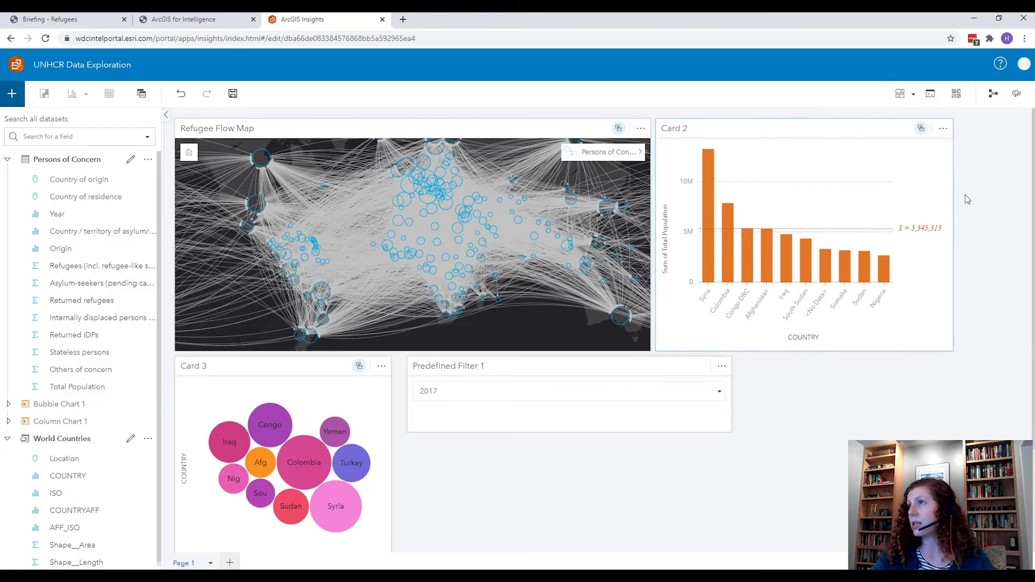
click(684, 129)
text(Top Ori)
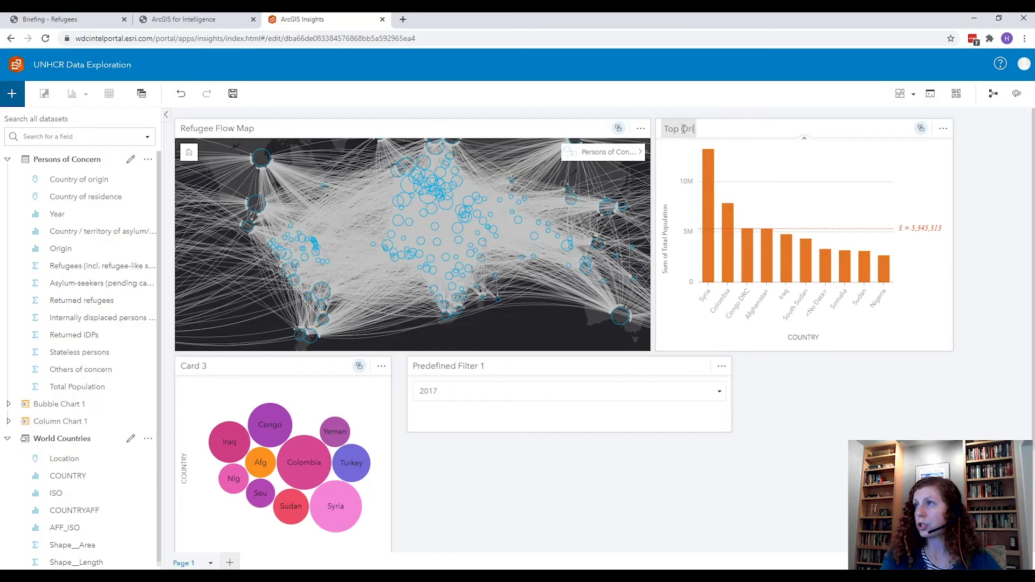
text(gin Countries for R)
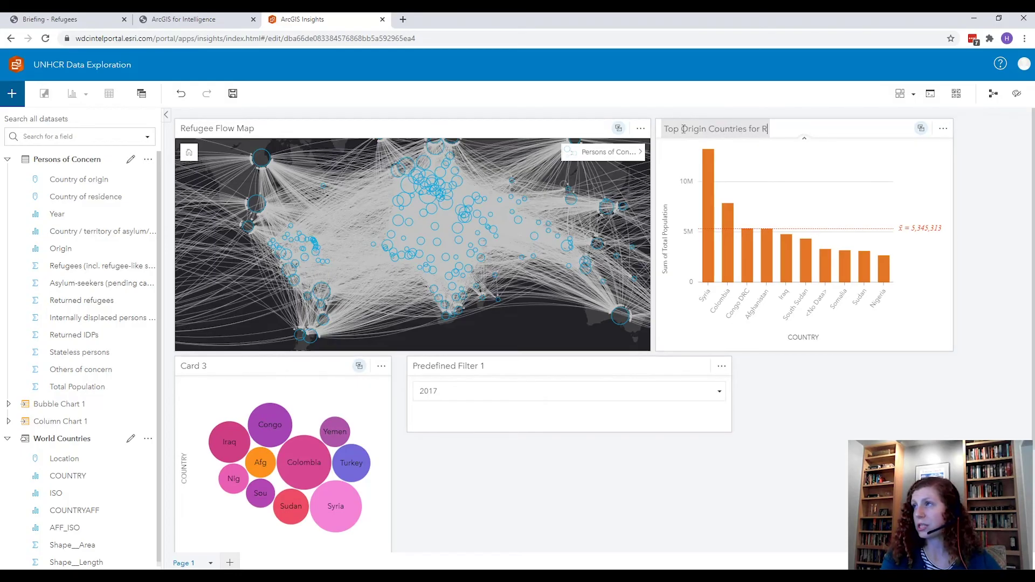
text(efugees)
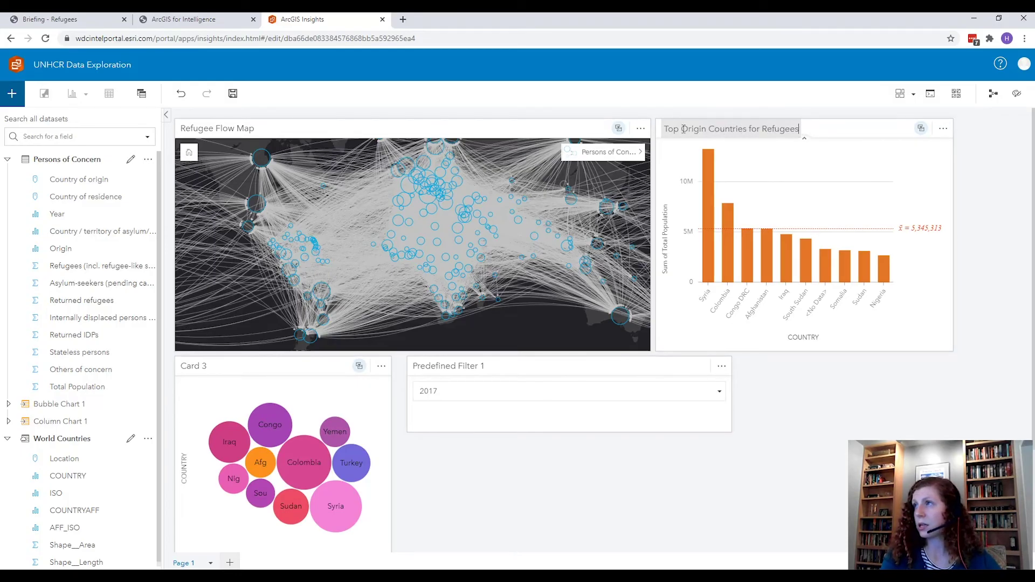
key(Return)
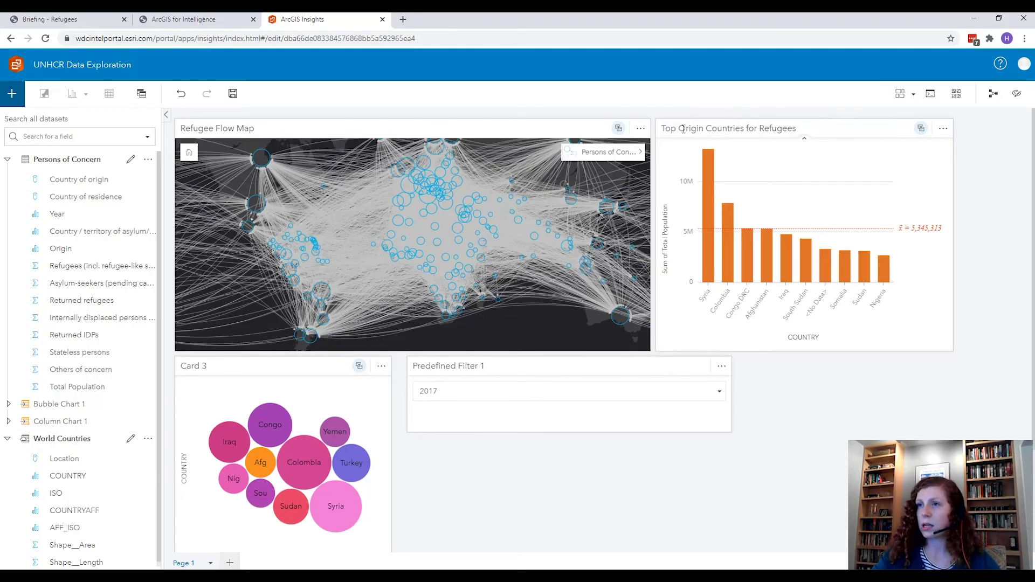
Rename the bubble chart card as "Top Residence Countries".
double_click(208, 367)
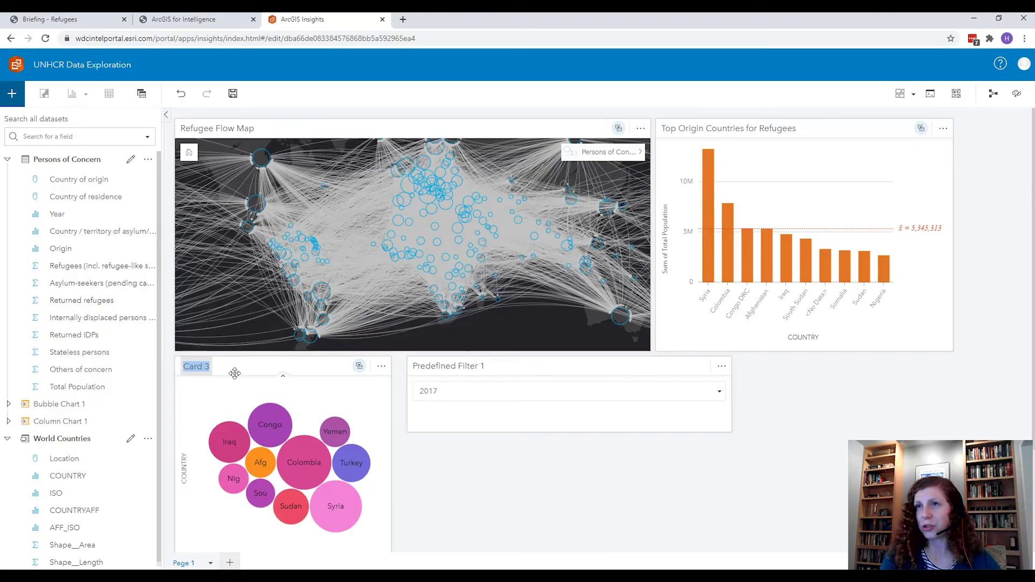
text(Top)
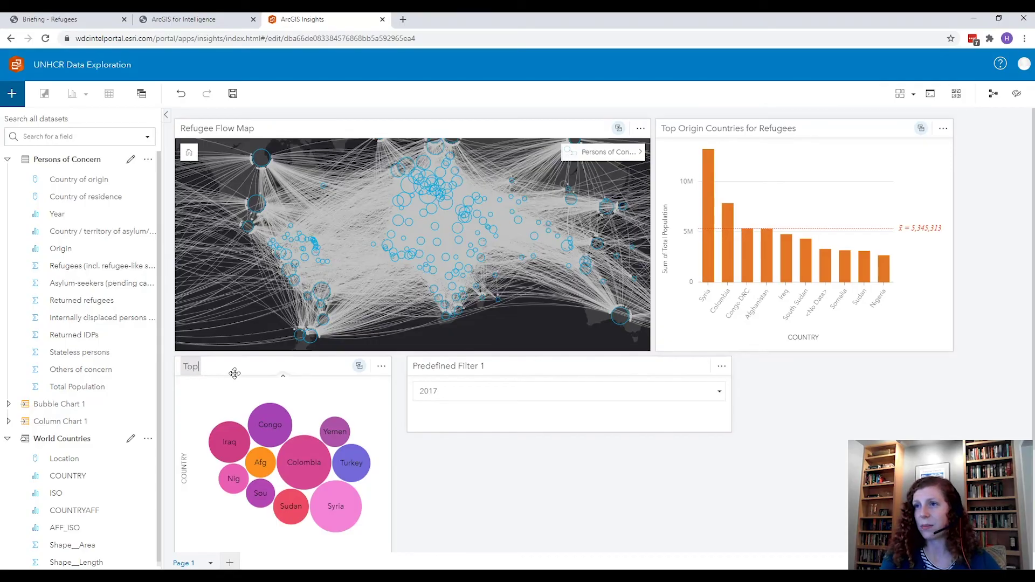
text( Residence Countries)
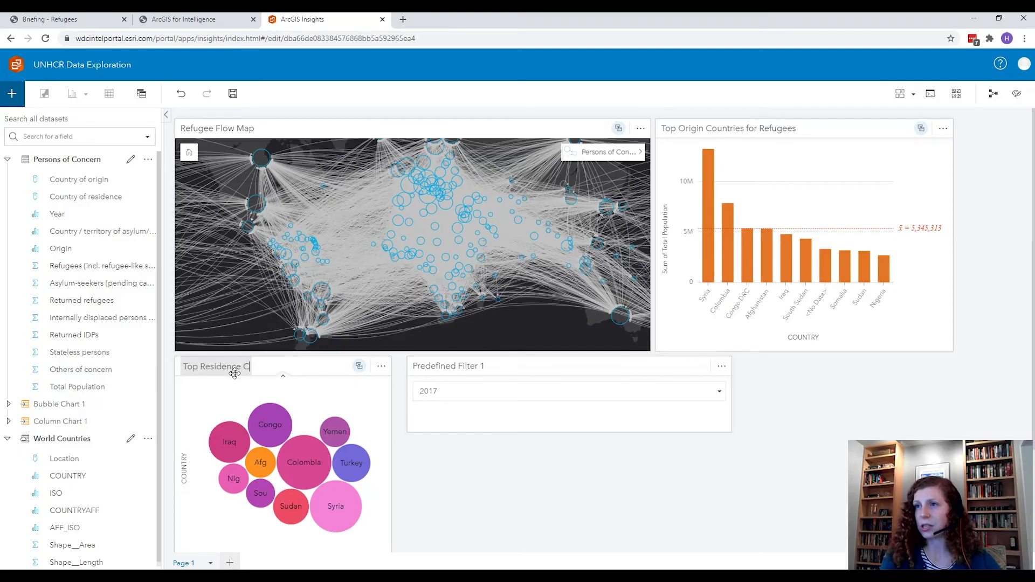
key(Return)
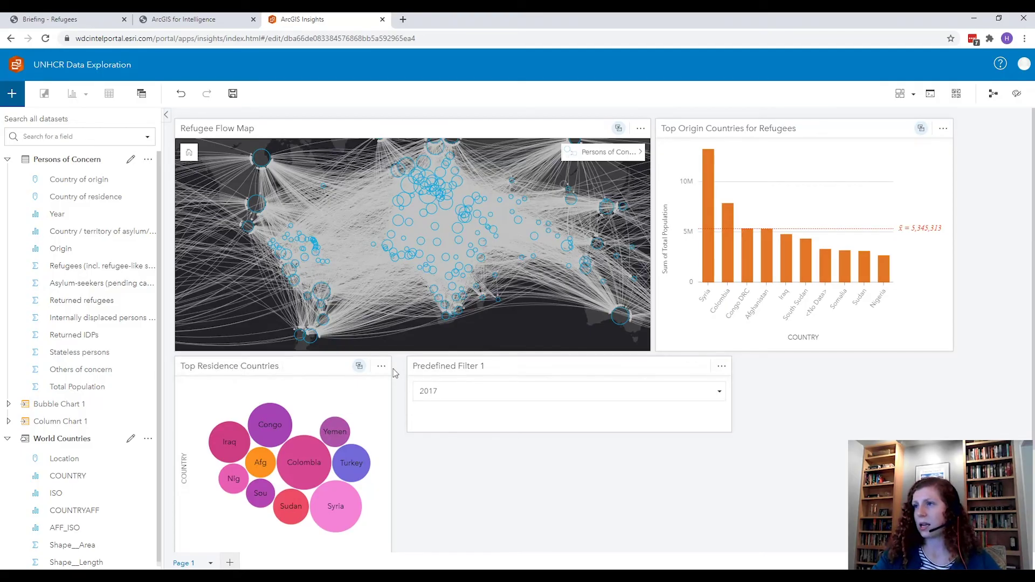
Rename the predefined filter card as "Year Filter".
double_click(461, 366)
text(Year Filter)
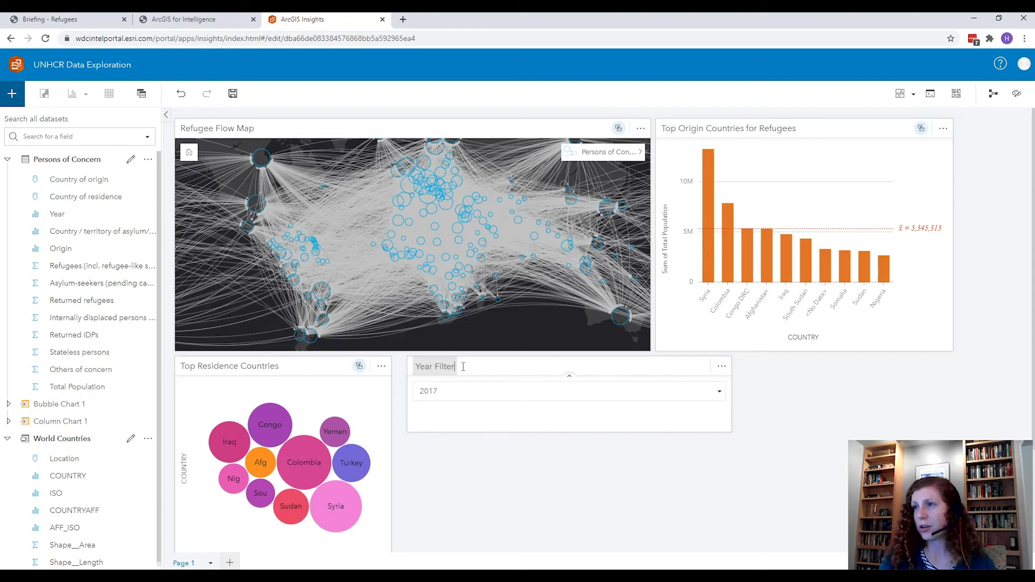
key(Return)
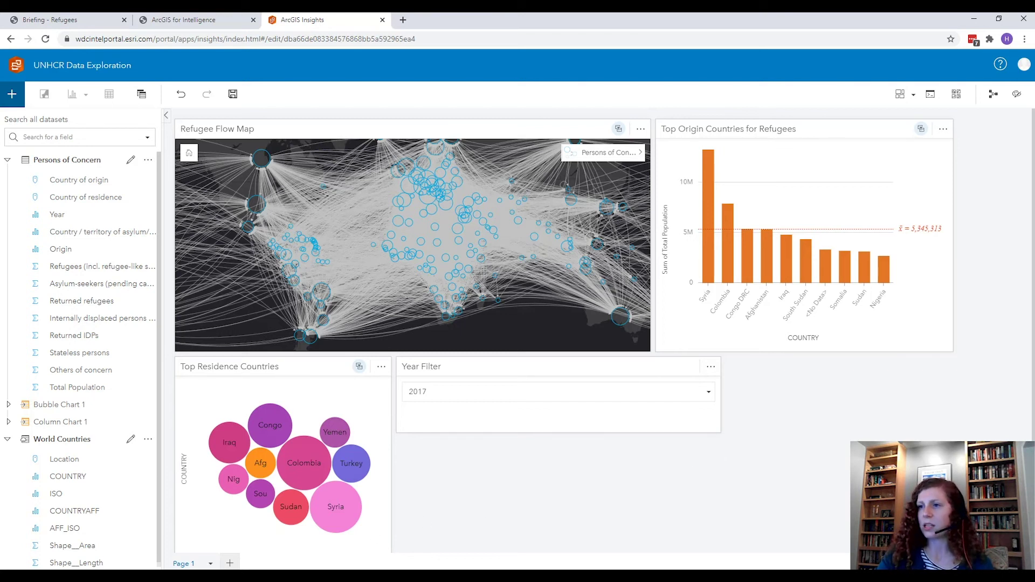
click(418, 539)
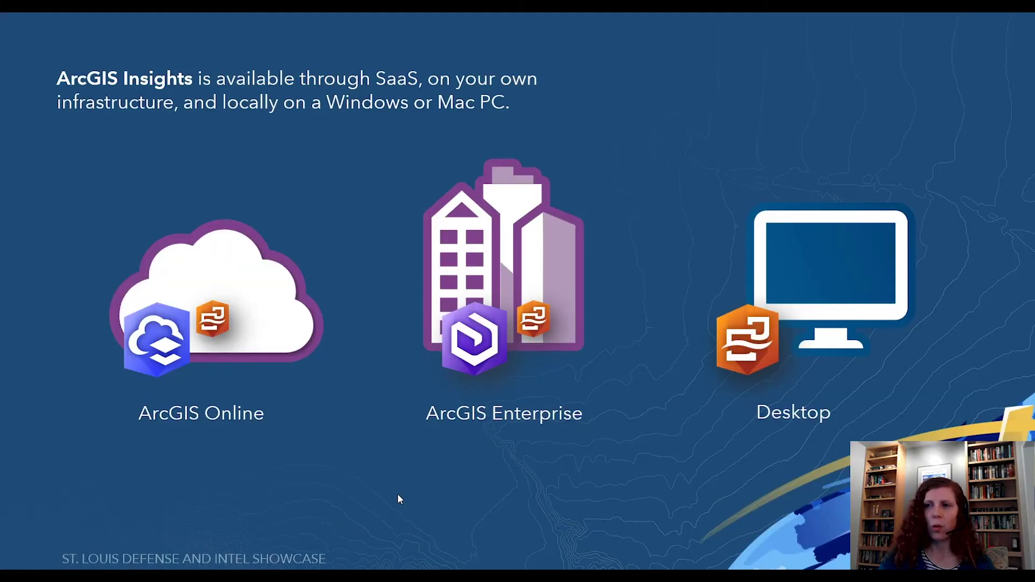
click(398, 495)
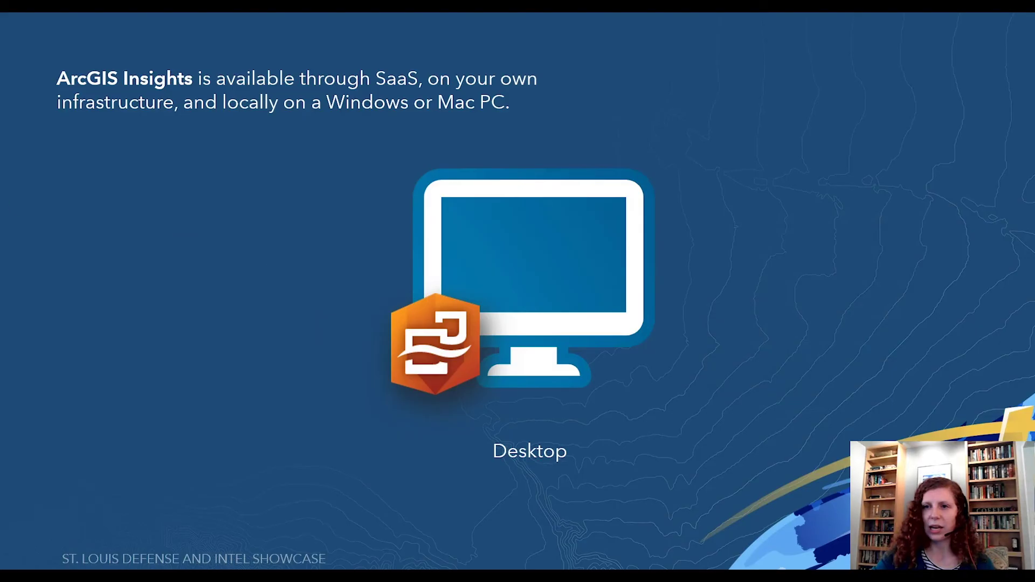
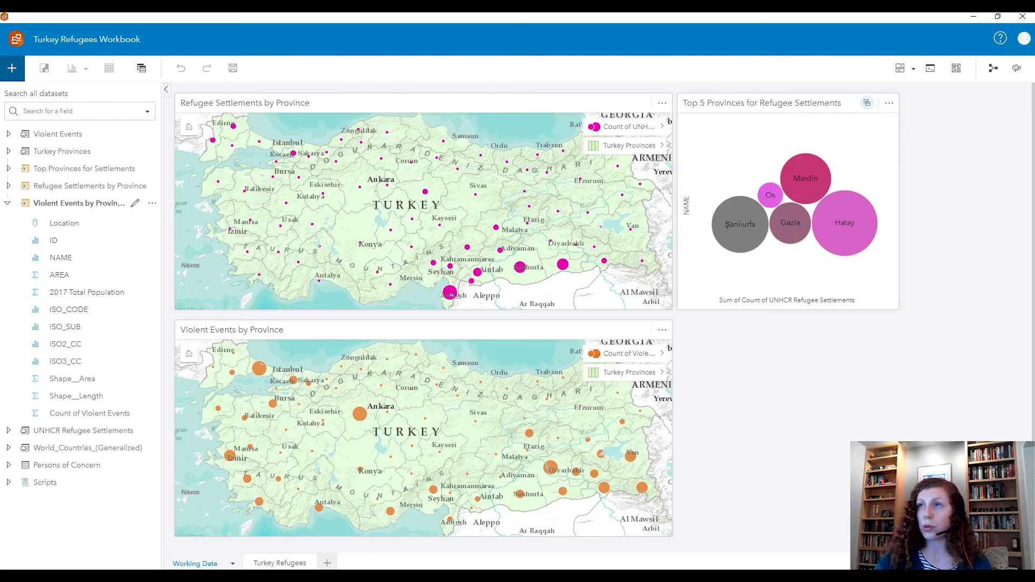
Examine the refugee settlement and violent event maps by province and the top 5 provinces chart in the Turkey Refugees Workbook.
mouse_move(285, 198)
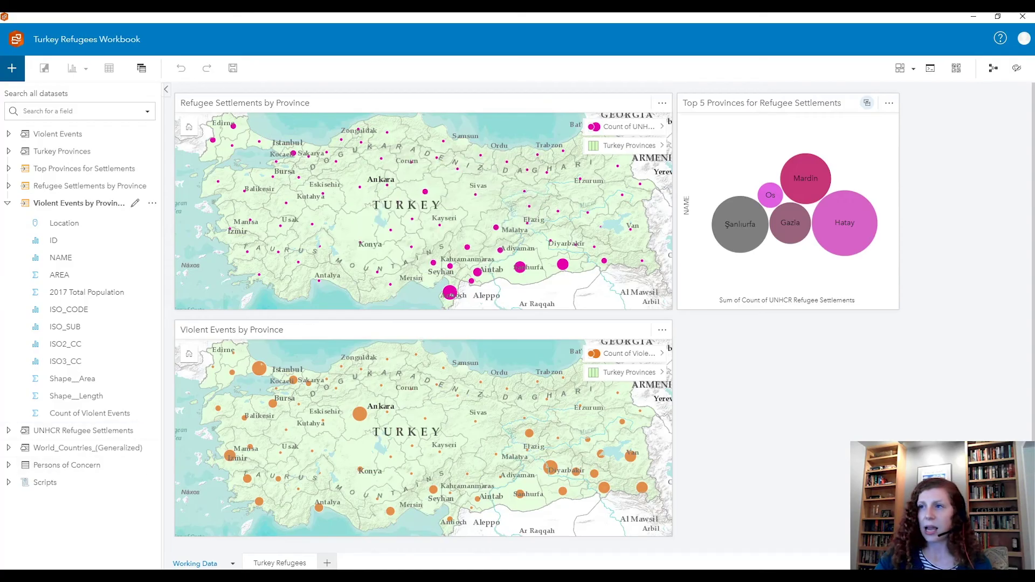
mouse_move(303, 479)
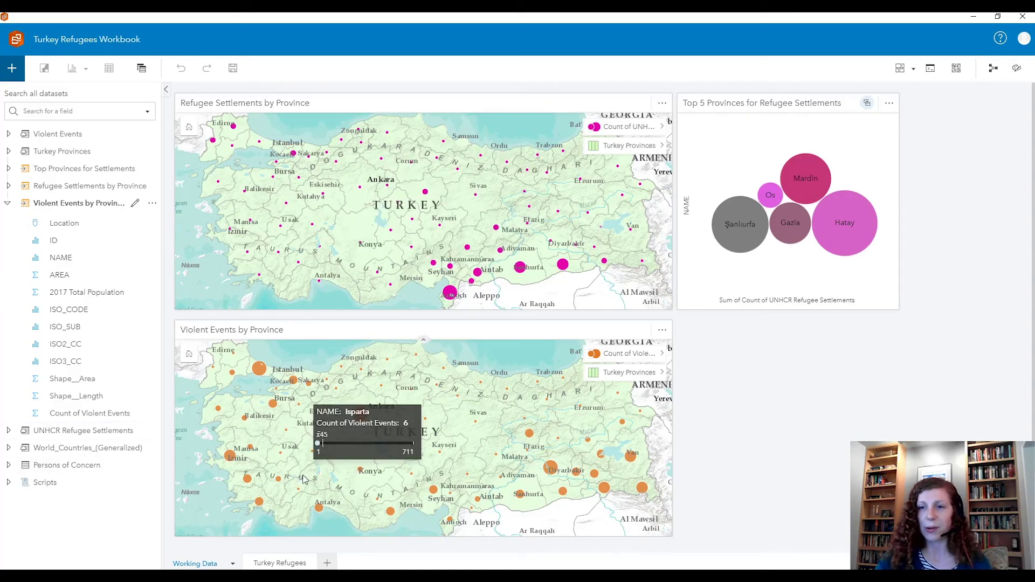
mouse_move(345, 468)
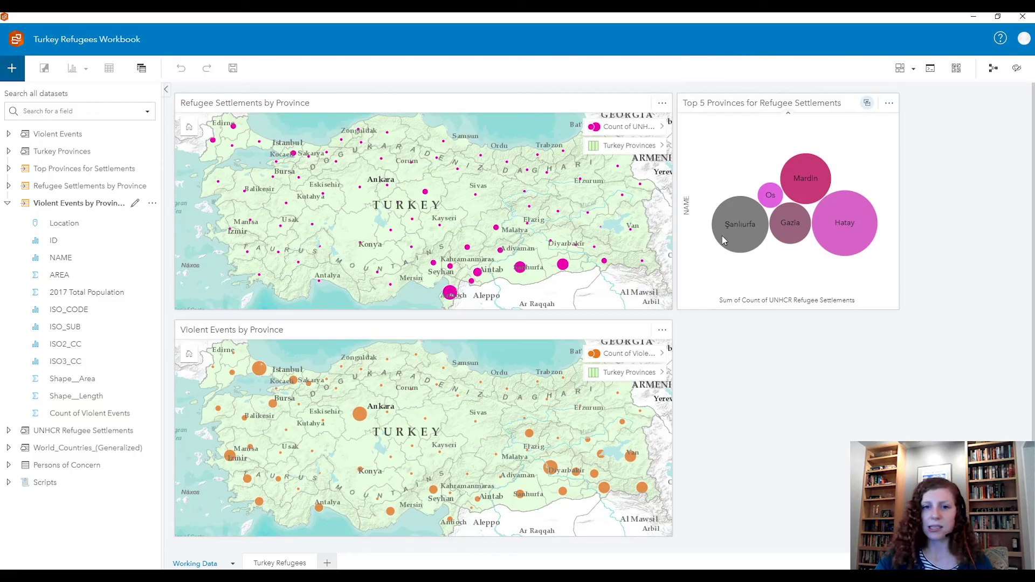
mouse_move(741, 233)
mouse_move(822, 191)
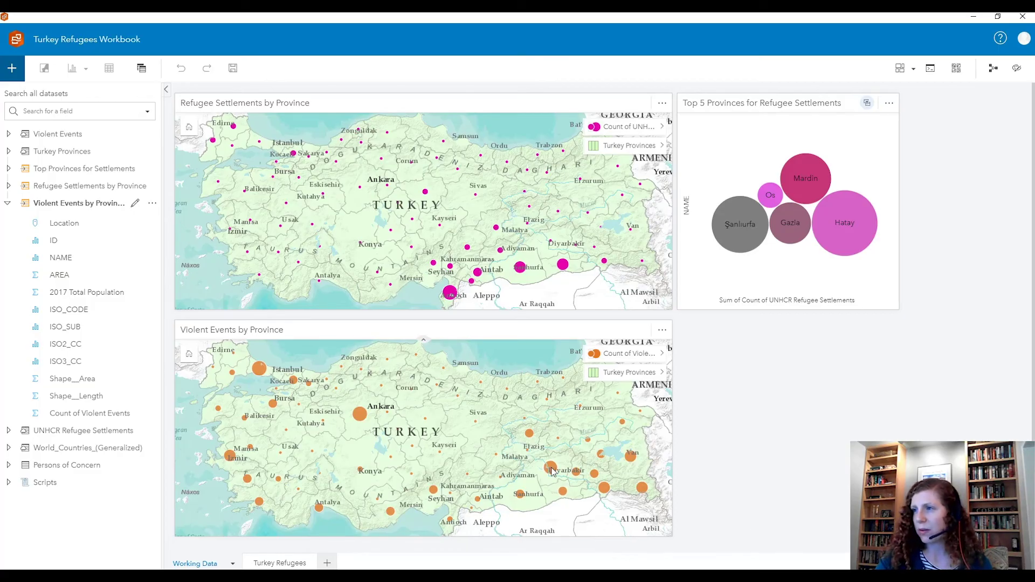
mouse_move(552, 472)
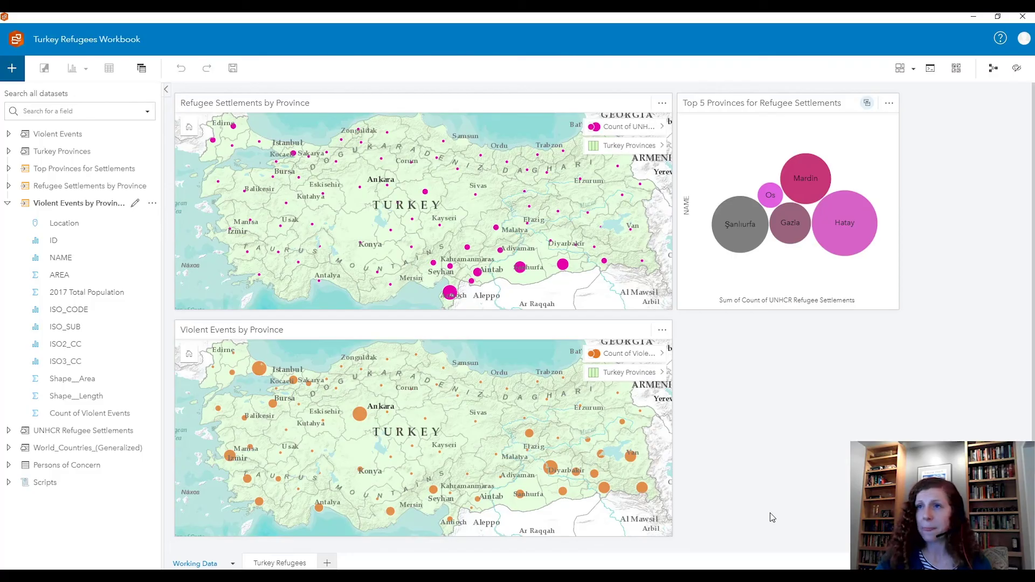
Create a scatter plot of 2017 Total Population and Count of Violent Events from Violent Events by Province, below the bubble chart.
click(19, 293)
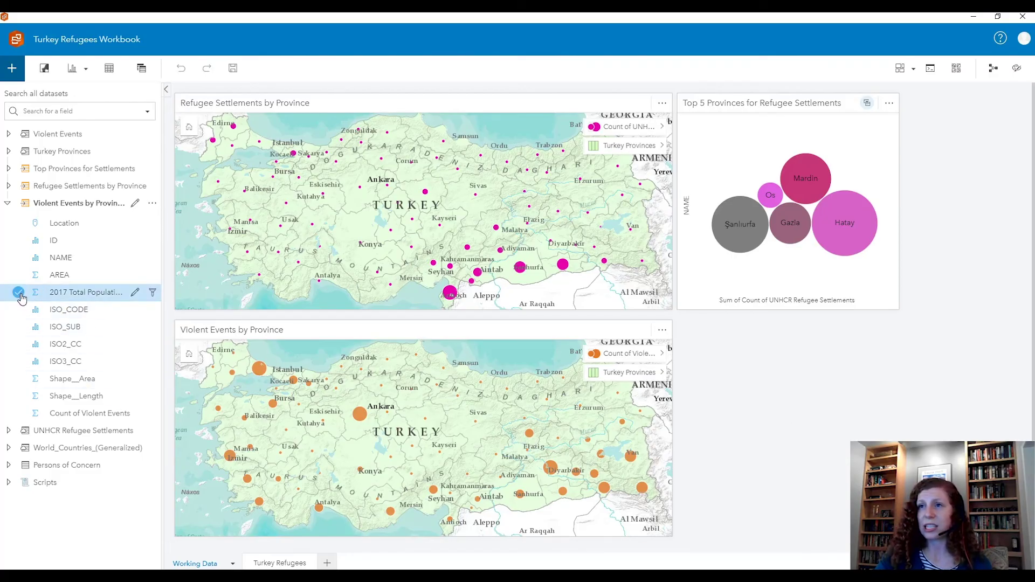
click(18, 413)
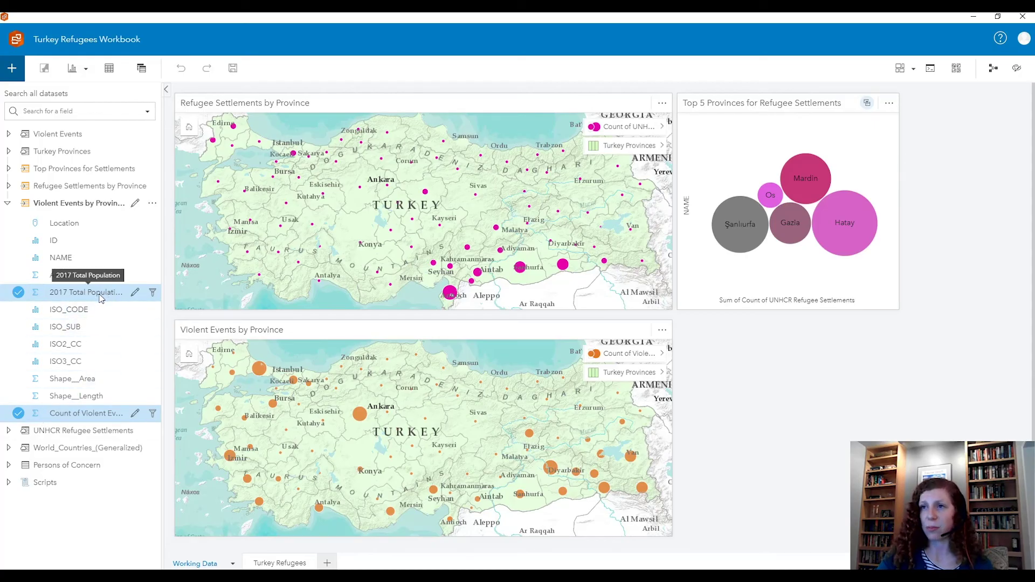
drag(98, 300, 807, 423)
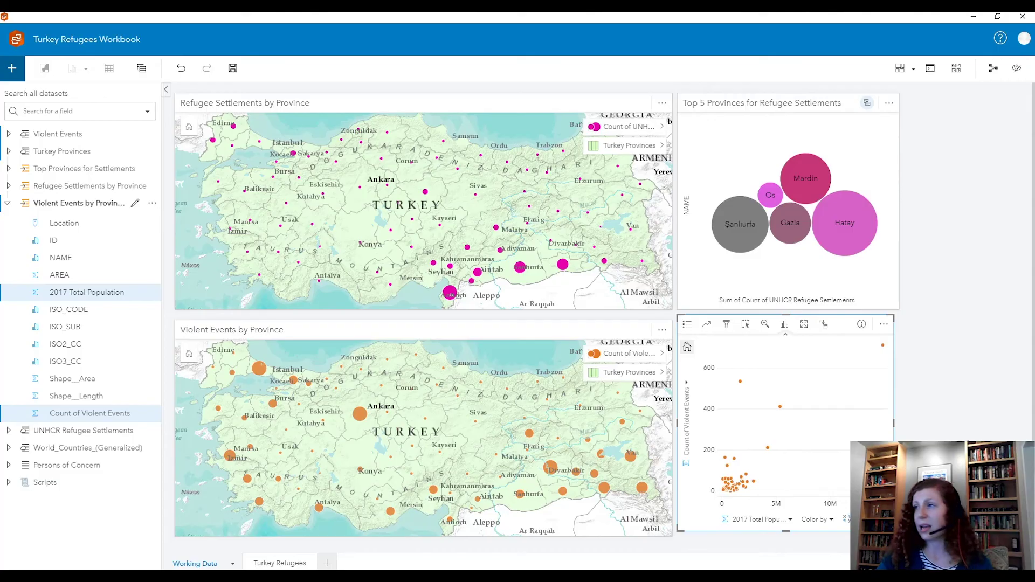
Set the scatter plot's symbol size to 10 px in its layer options.
click(687, 325)
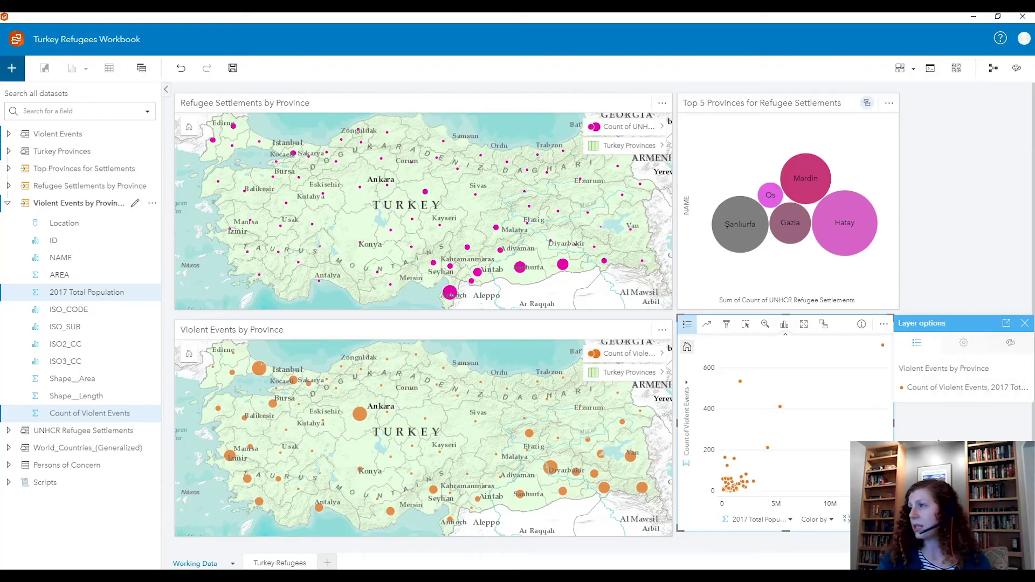
click(1010, 349)
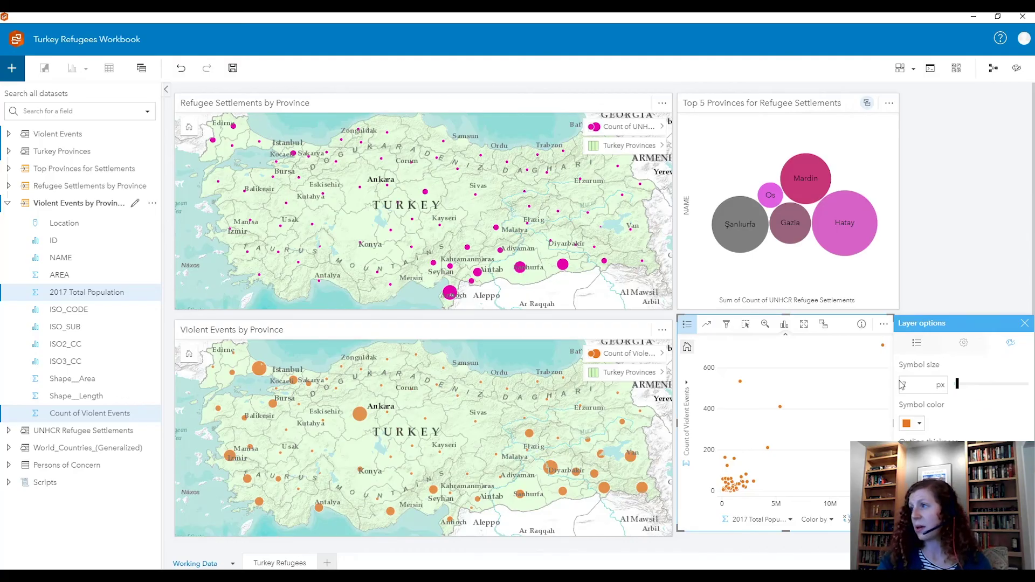
double_click(921, 381)
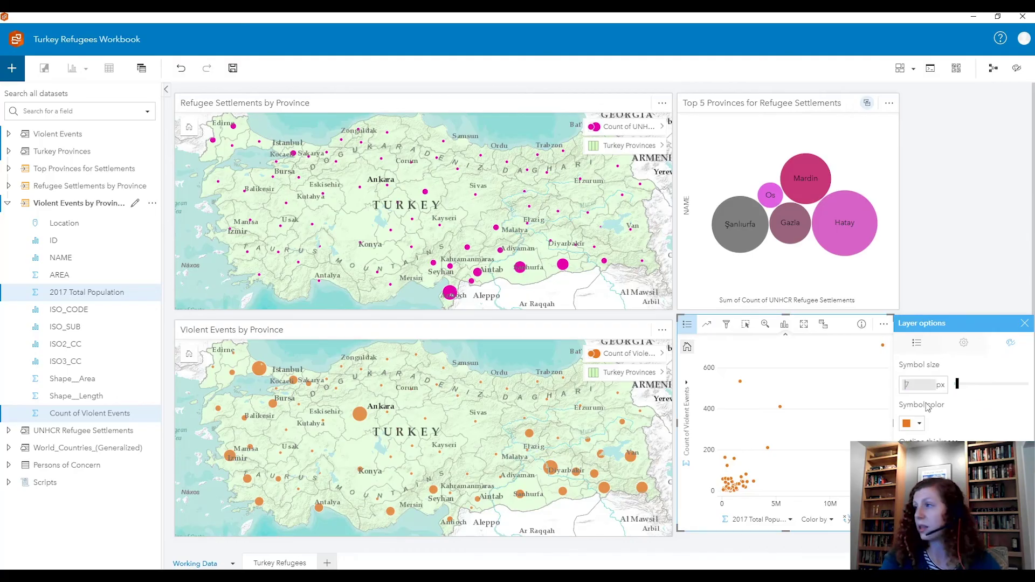
text(10)
key(Return)
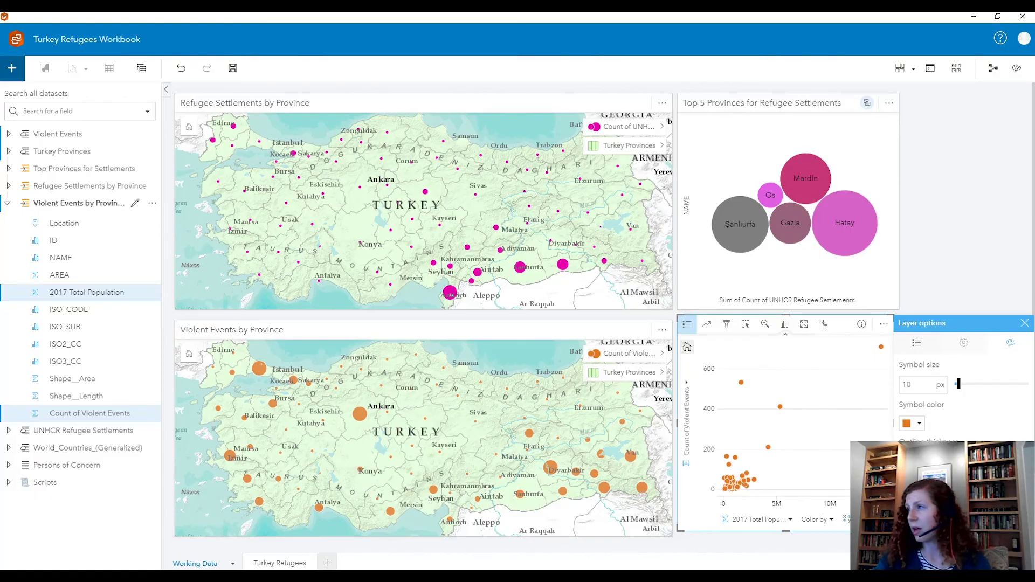
Change the scatter plot's symbol color to blue and close its layer options.
click(920, 424)
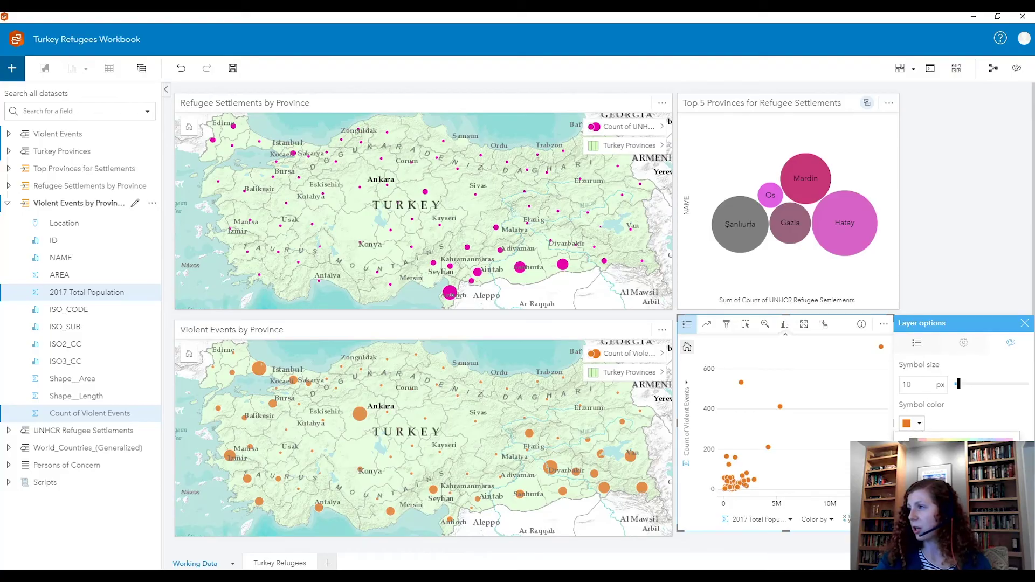
click(996, 405)
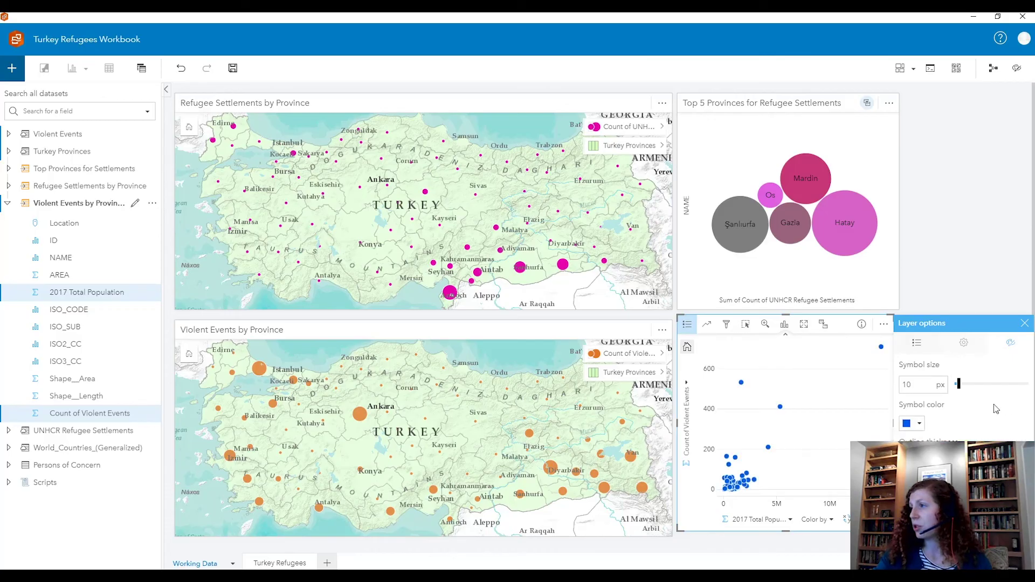
click(1024, 322)
scroll(1023, 340, down, 1)
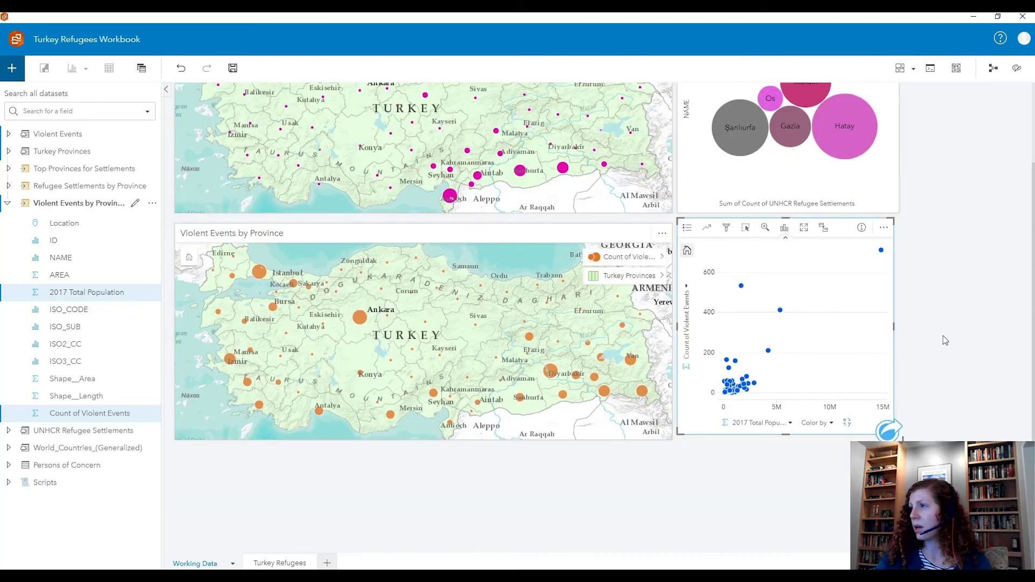
scroll(944, 339, up, 1)
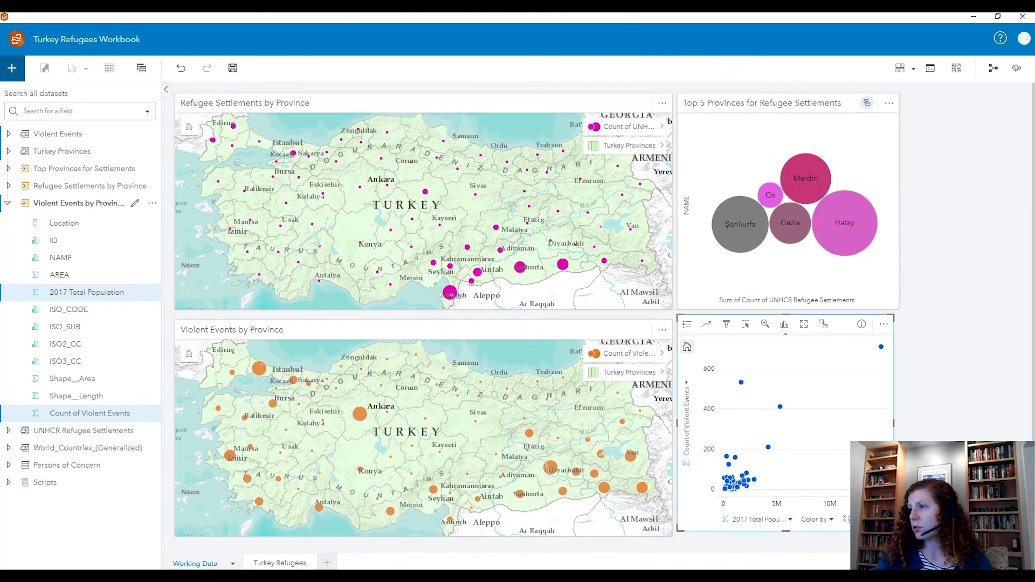
Color the scatter plot's points by NAME and add a linear trend line from the chart statistics.
click(817, 520)
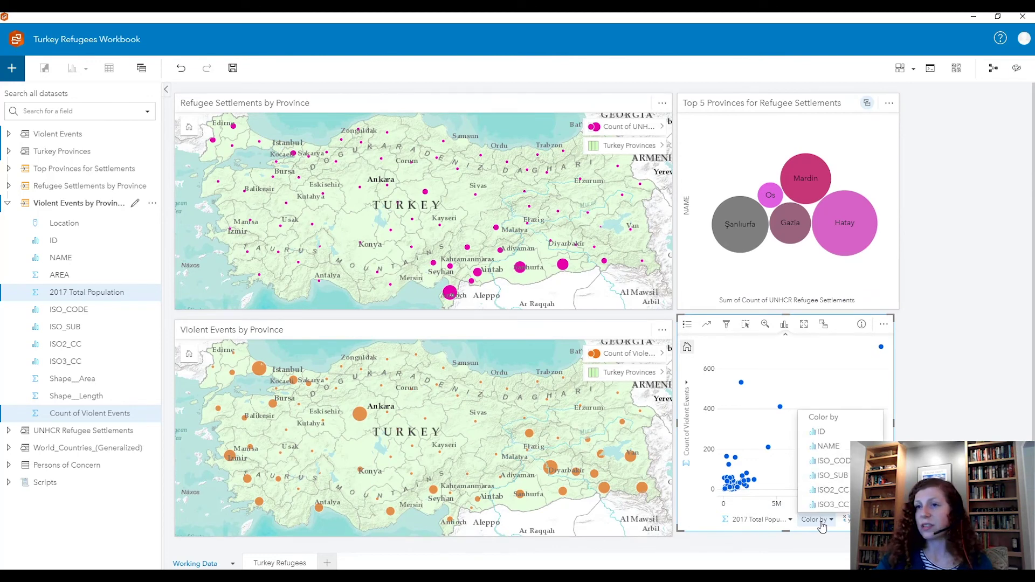
click(827, 447)
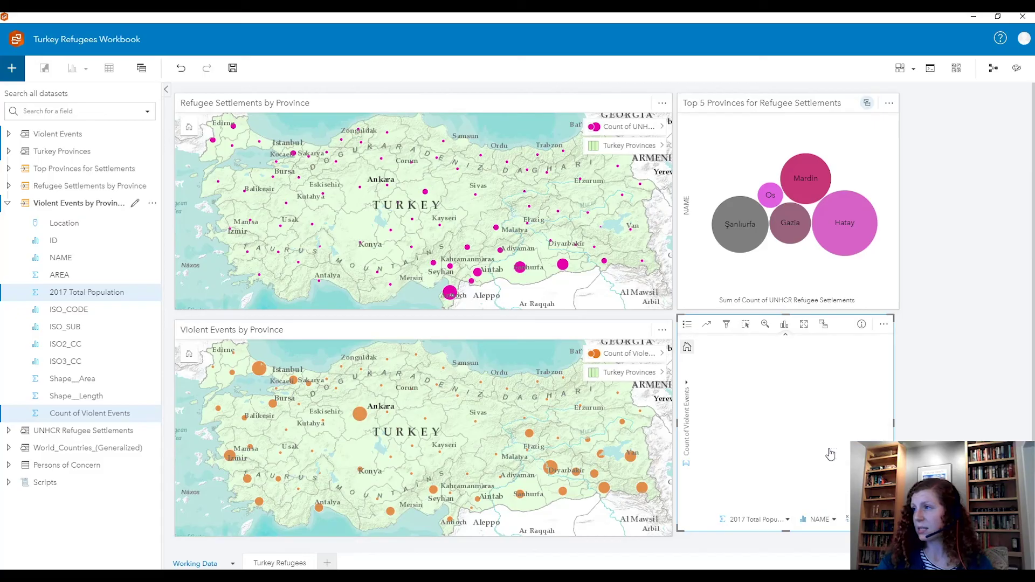
mouse_move(745, 389)
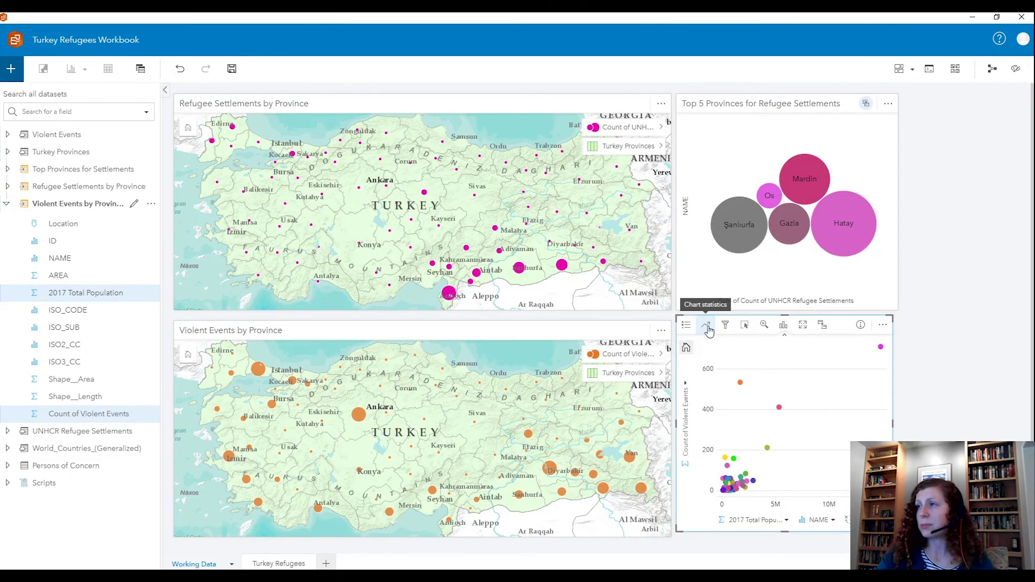
click(708, 329)
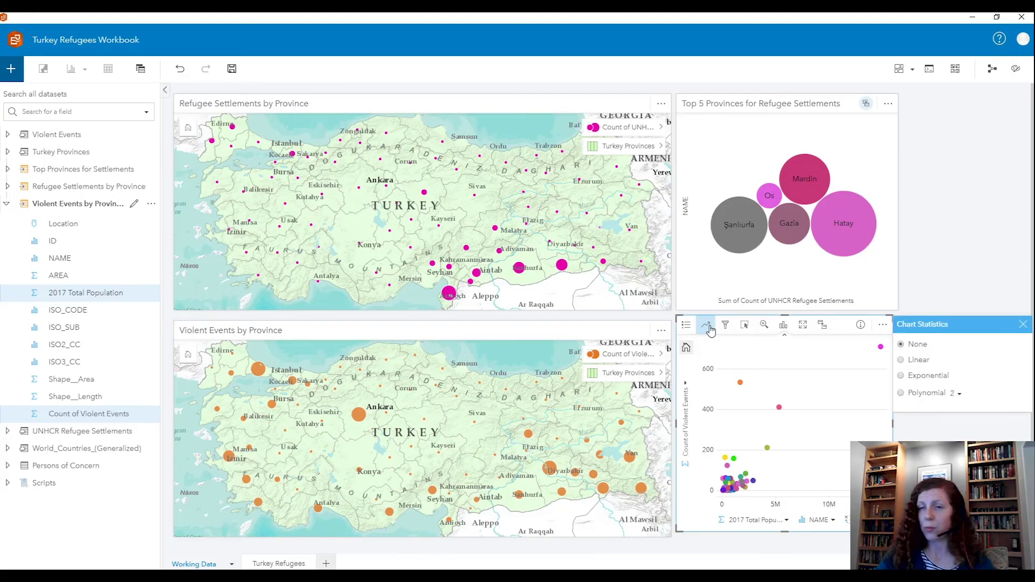
click(901, 360)
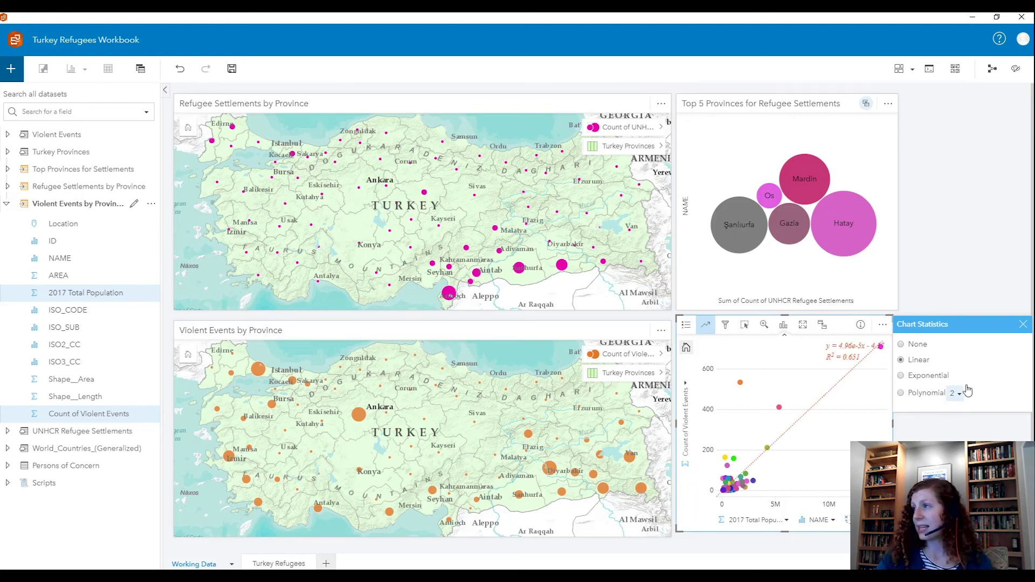
click(1022, 324)
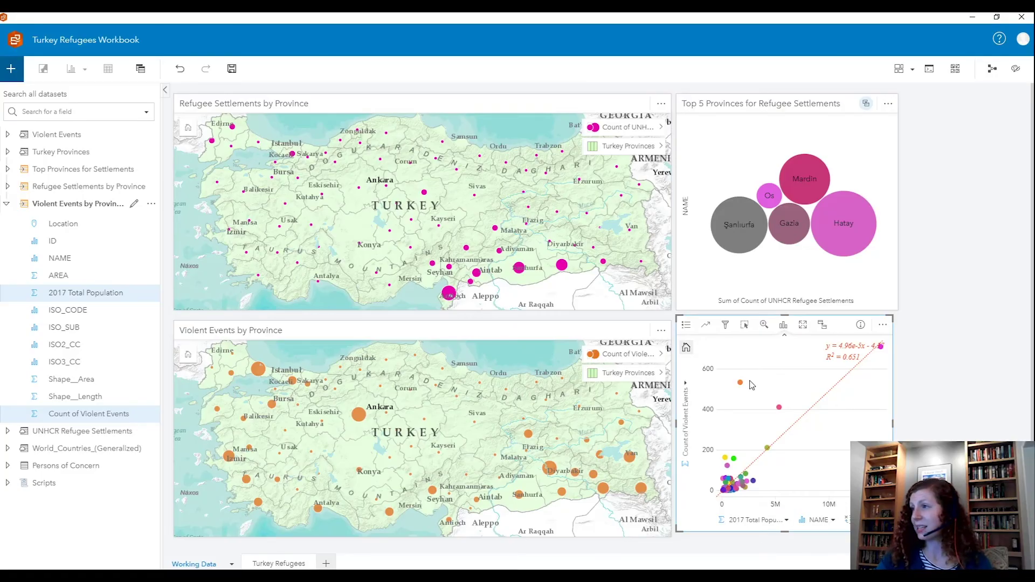
Select Diyarbakır's point in the scatter plot to inspect that province across the other cards, and clear the selection.
mouse_move(780, 414)
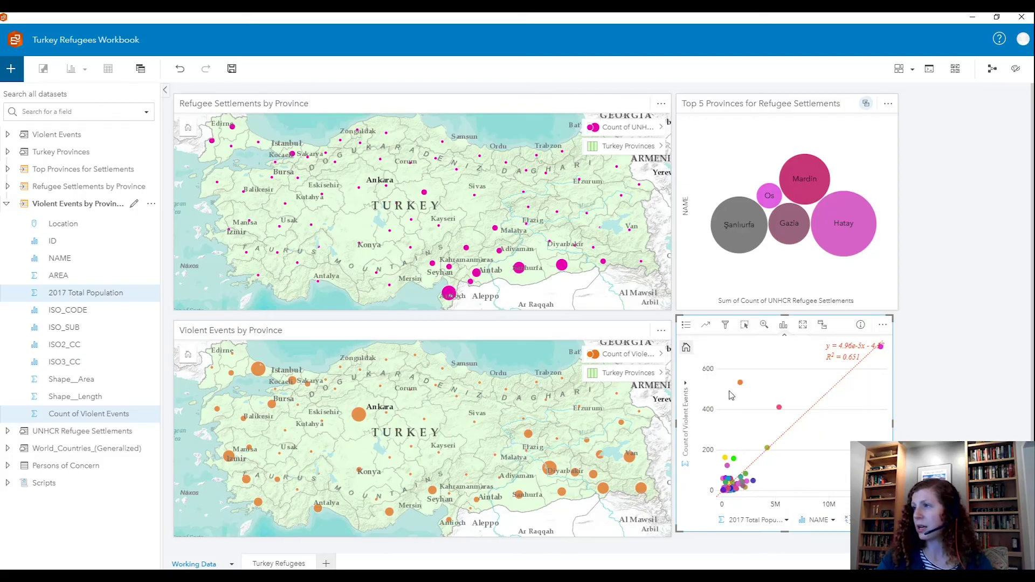
click(741, 385)
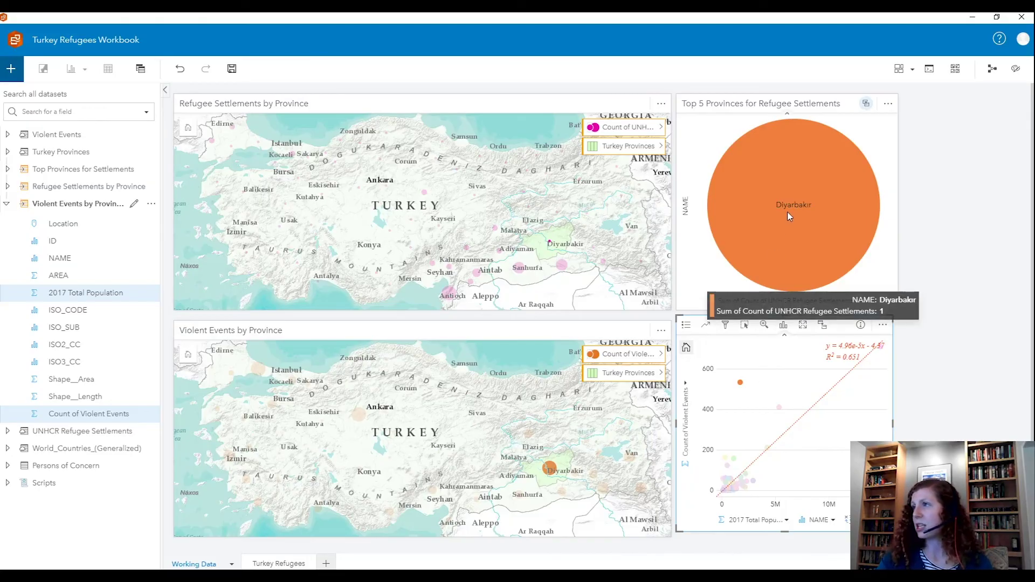
click(739, 383)
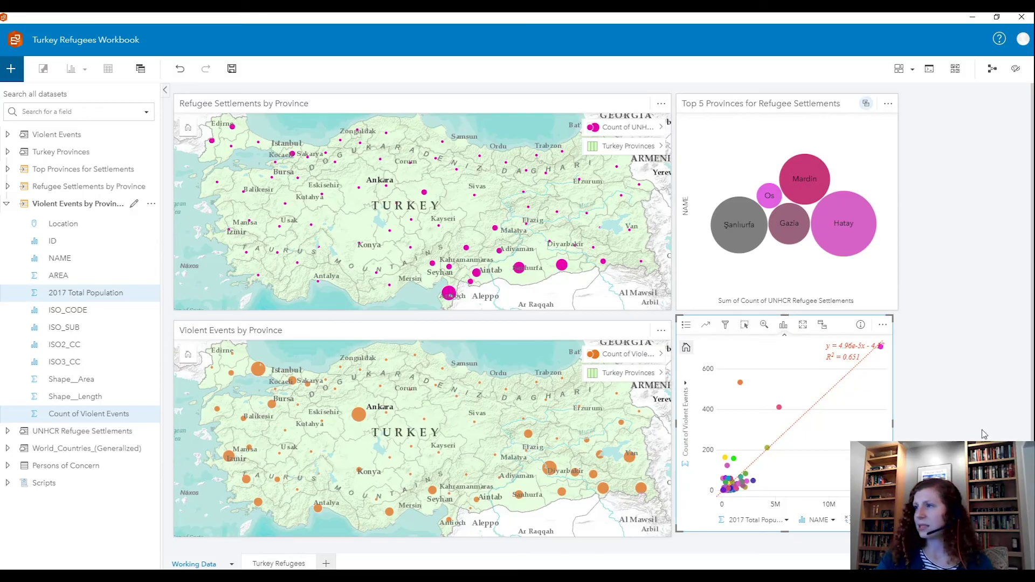
click(956, 383)
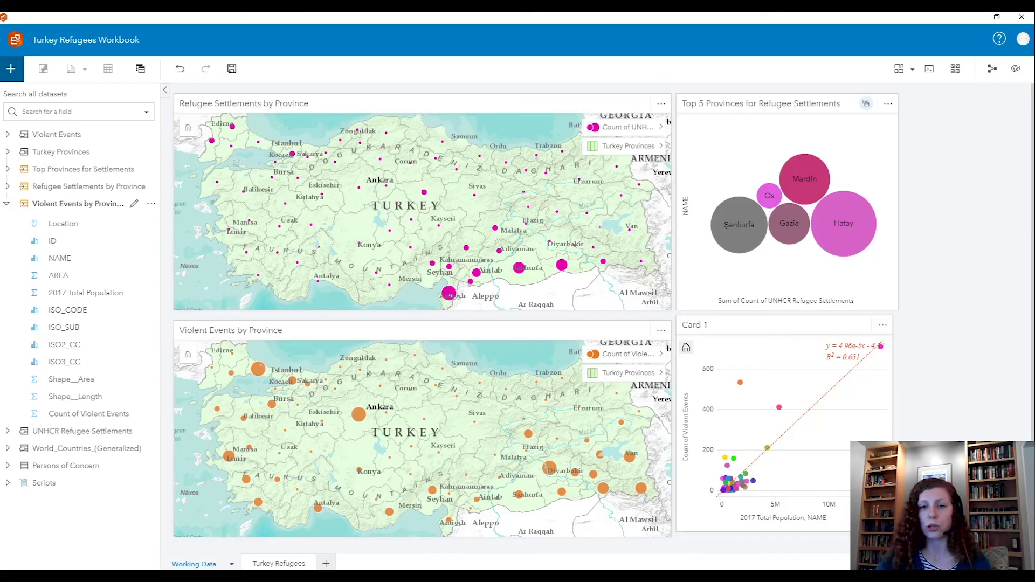
Open the Jupyter Kernel Gateway scripting console with the Python 3 kernel.
click(930, 69)
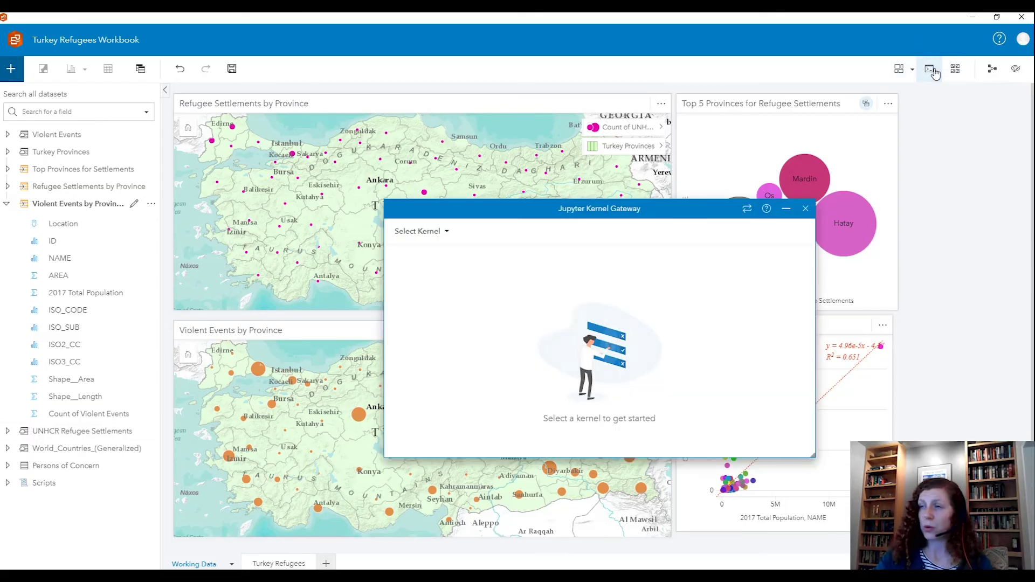
click(445, 237)
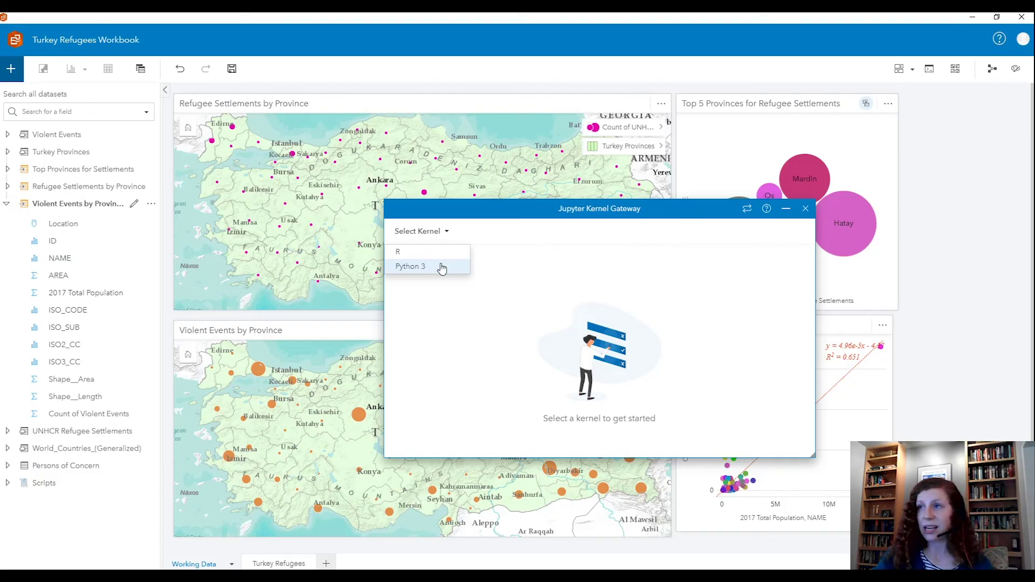
click(442, 267)
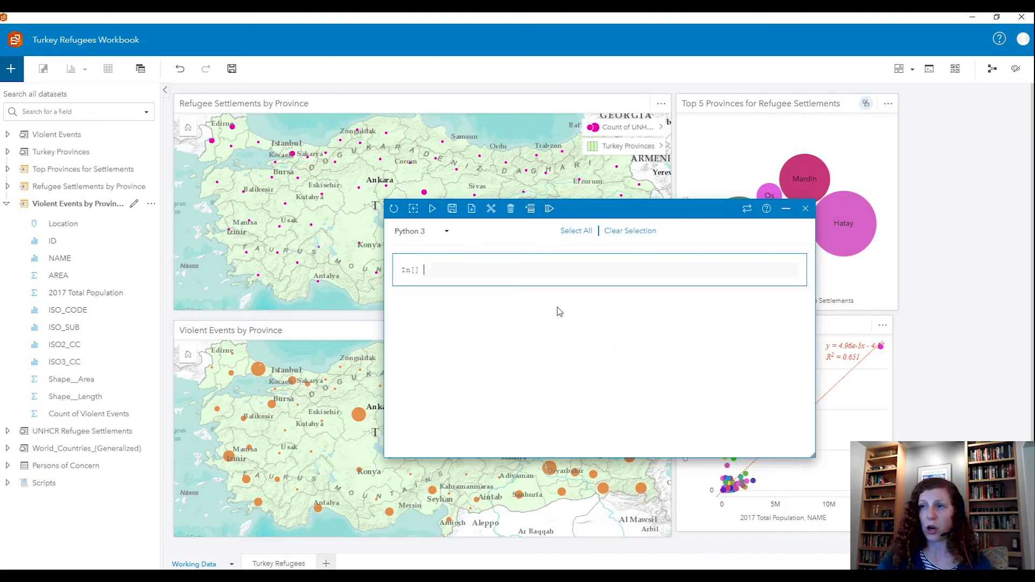
Run the test cells "import numpy" and "1+3" in the Python console.
text(import numpy)
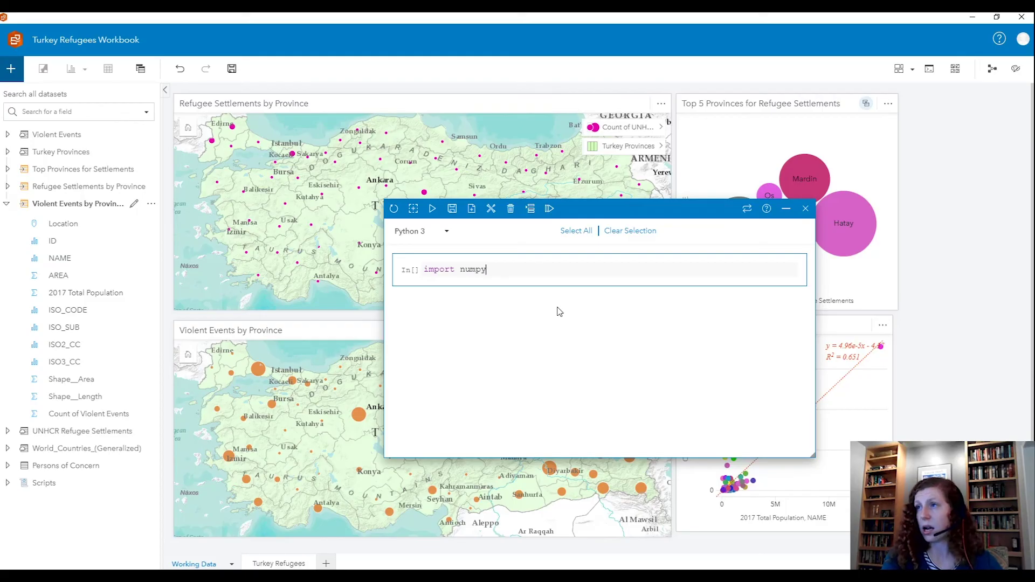
key(shift+Return)
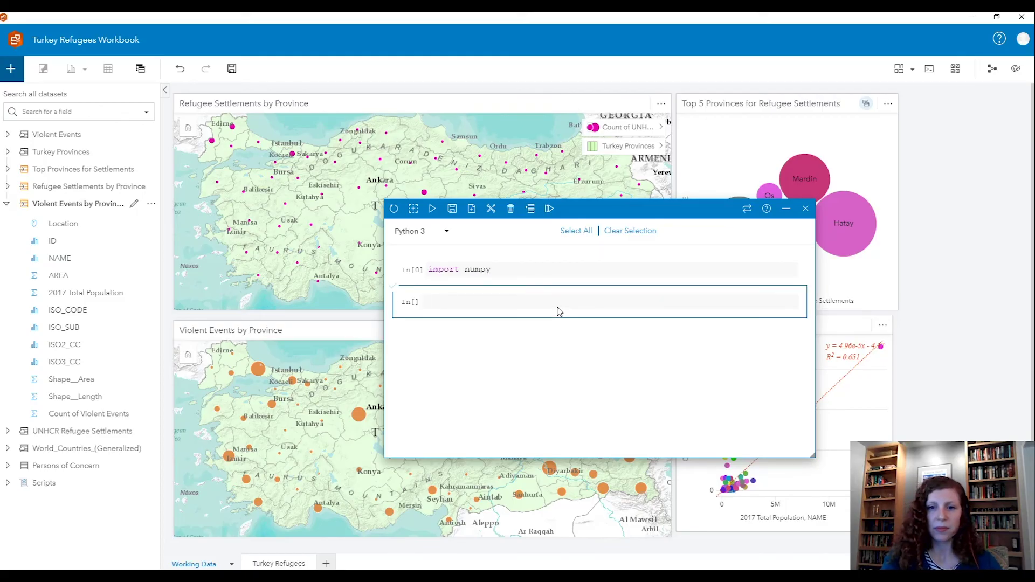
text(1+3)
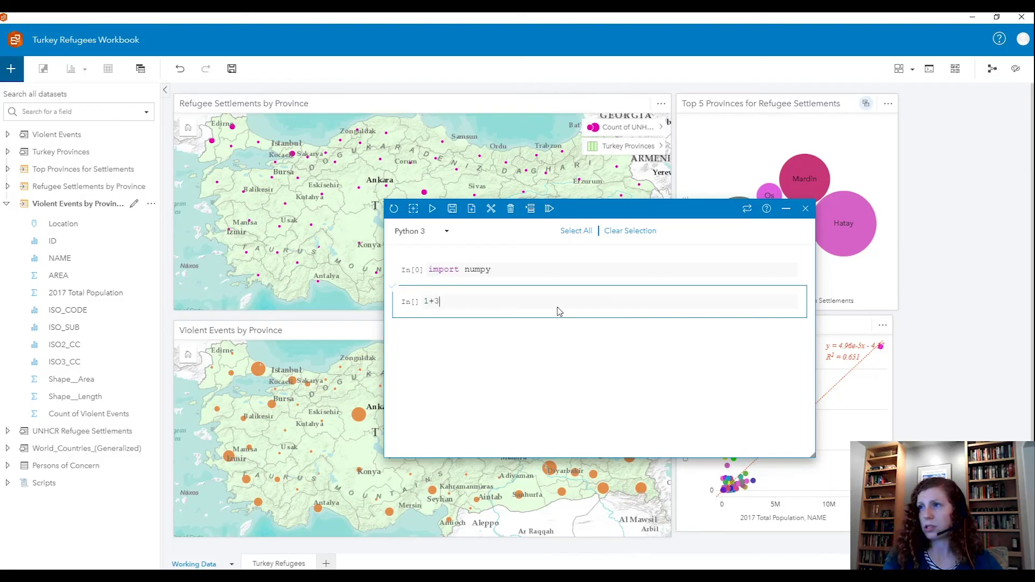
key(shift+Return)
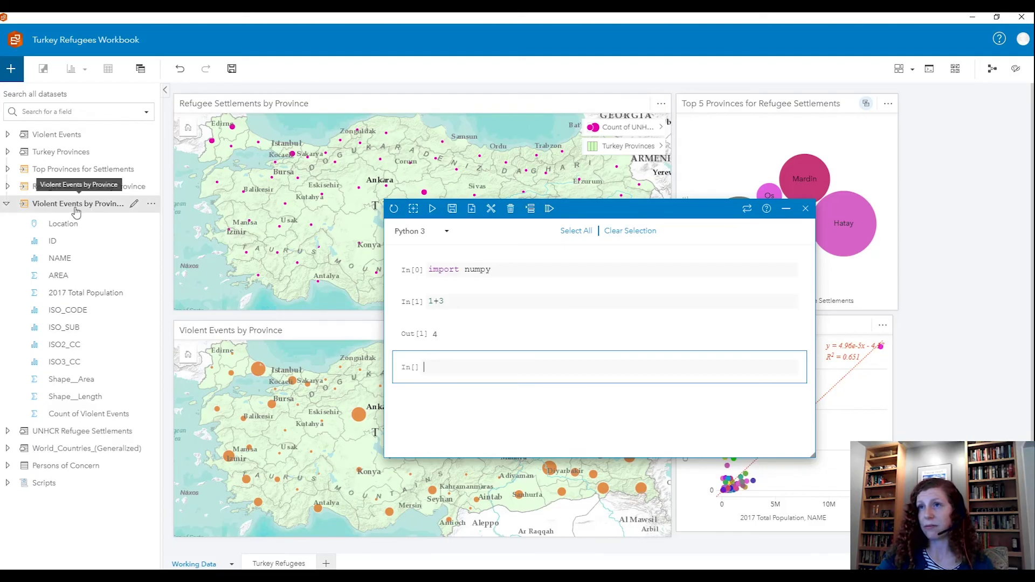
Load the Violent Events by Province dataset with all fields into a console cell, run it, and look through the resulting table.
drag(76, 211, 426, 366)
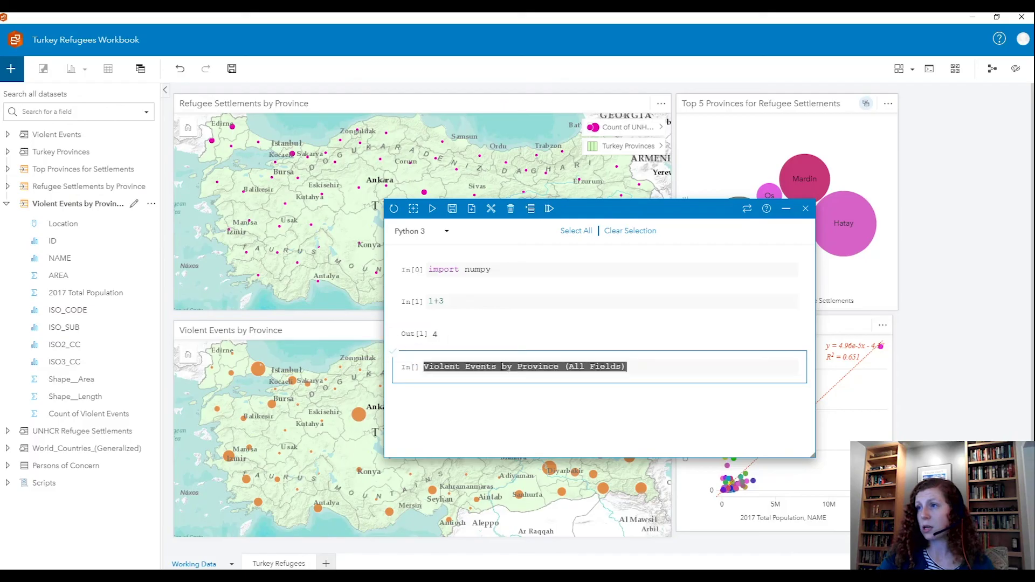
key(shift+Return)
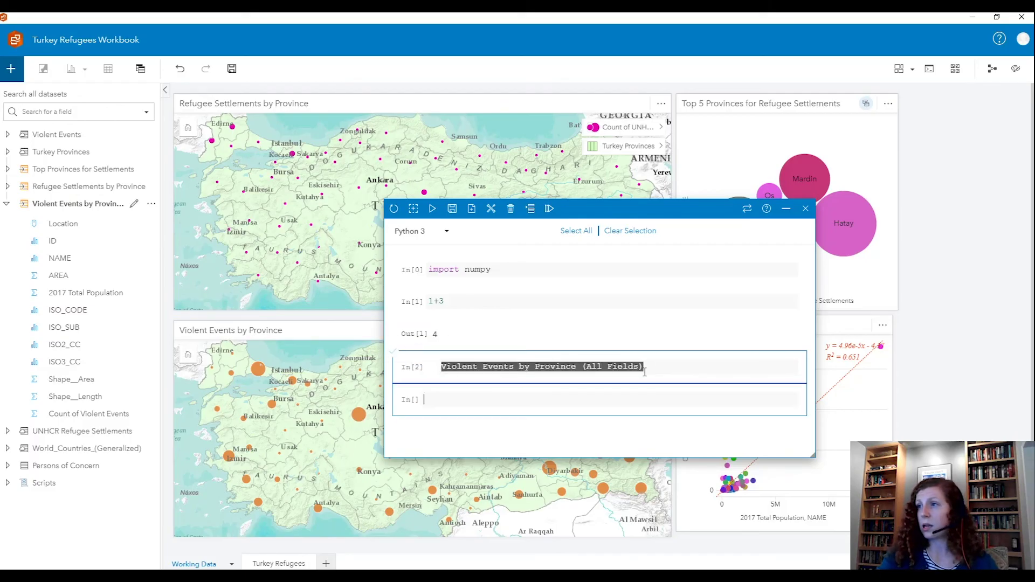
click(677, 397)
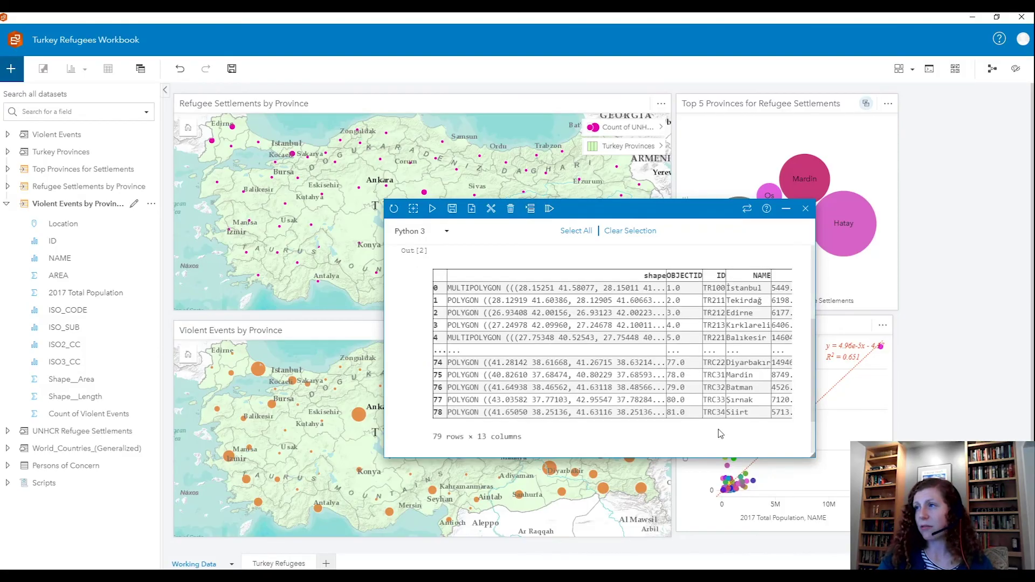
scroll(699, 412, down, 2)
scroll(699, 413, up, 3)
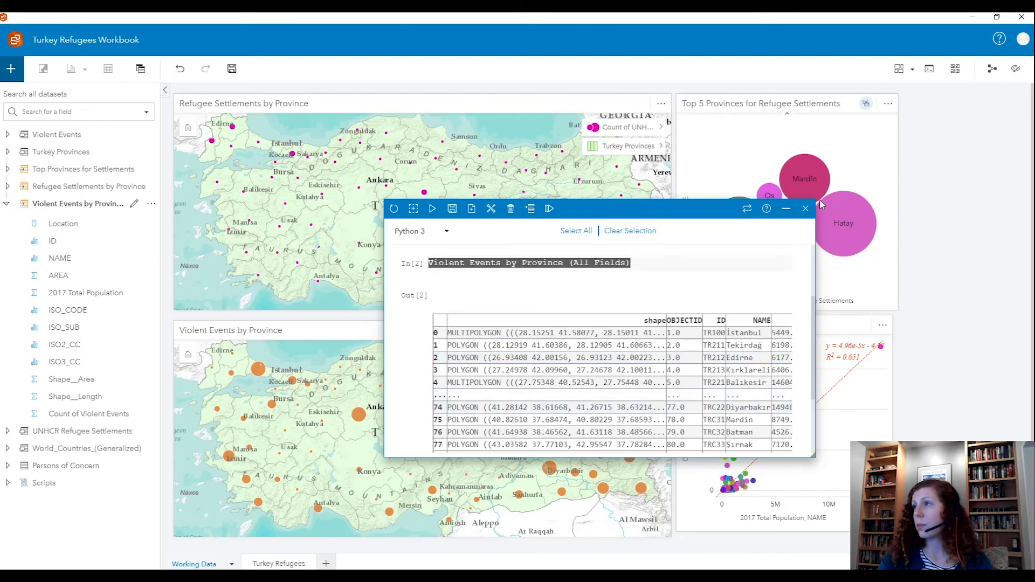
Minimize the console, open the saved script "Pull refugee data by province", and look through its code cells.
click(786, 209)
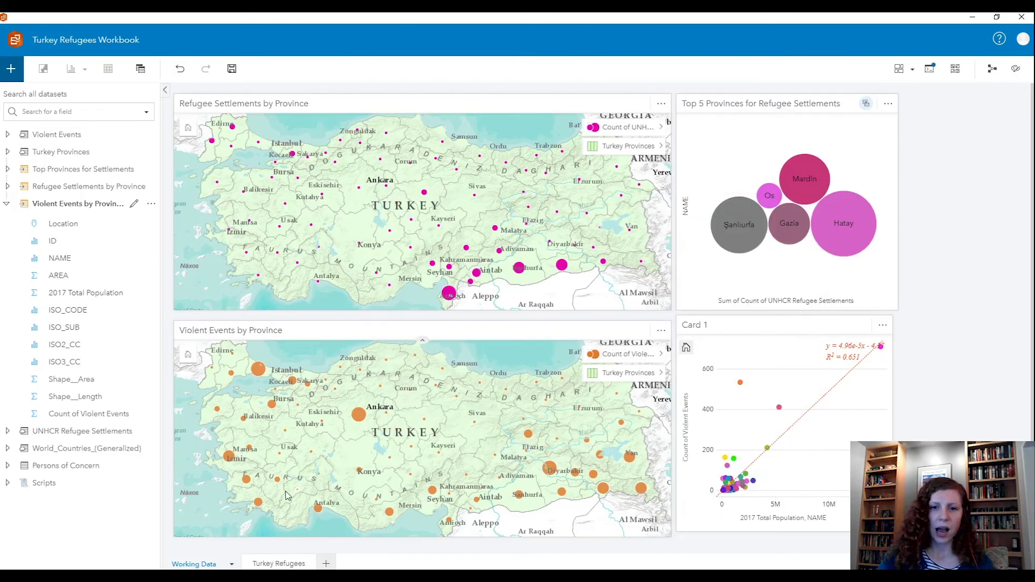
click(7, 483)
click(151, 500)
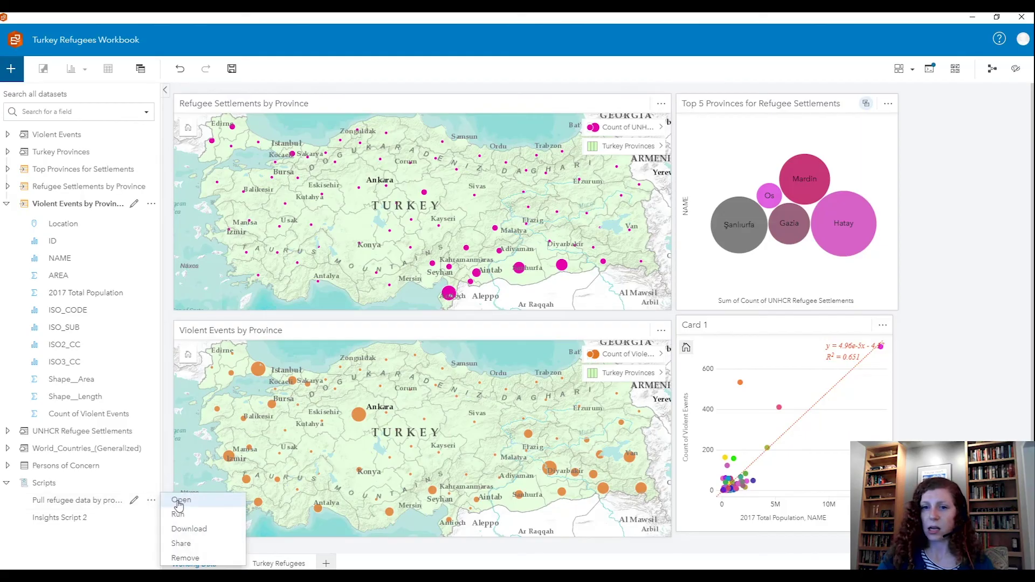
click(180, 500)
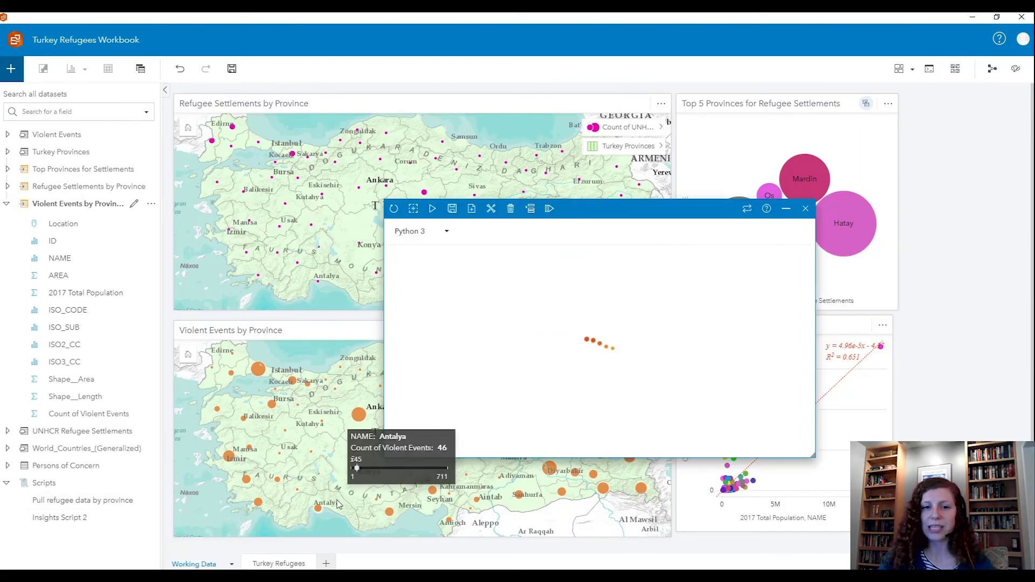
click(494, 368)
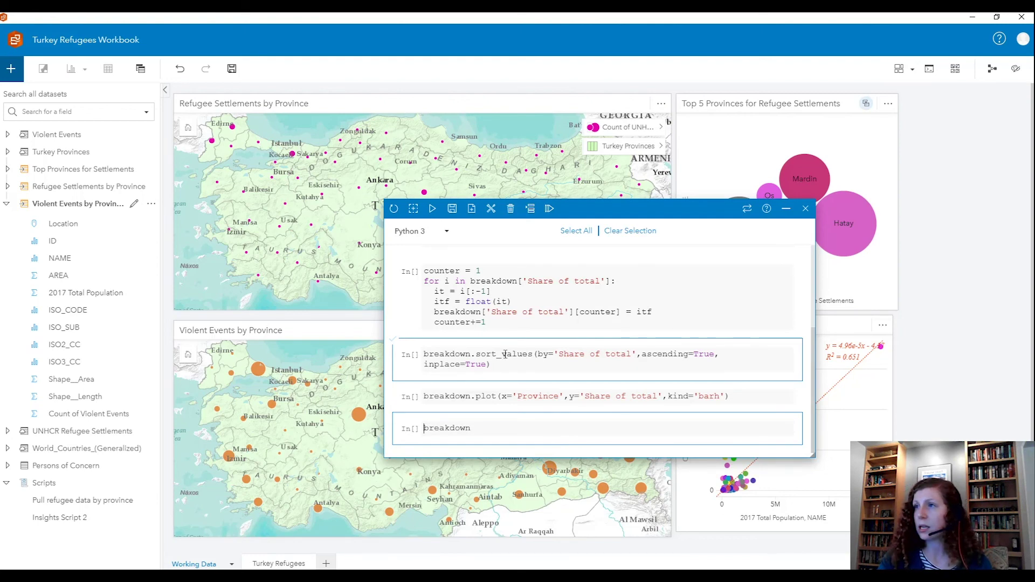
scroll(505, 354, up, 5)
scroll(505, 354, down, 5)
scroll(505, 354, up, 4)
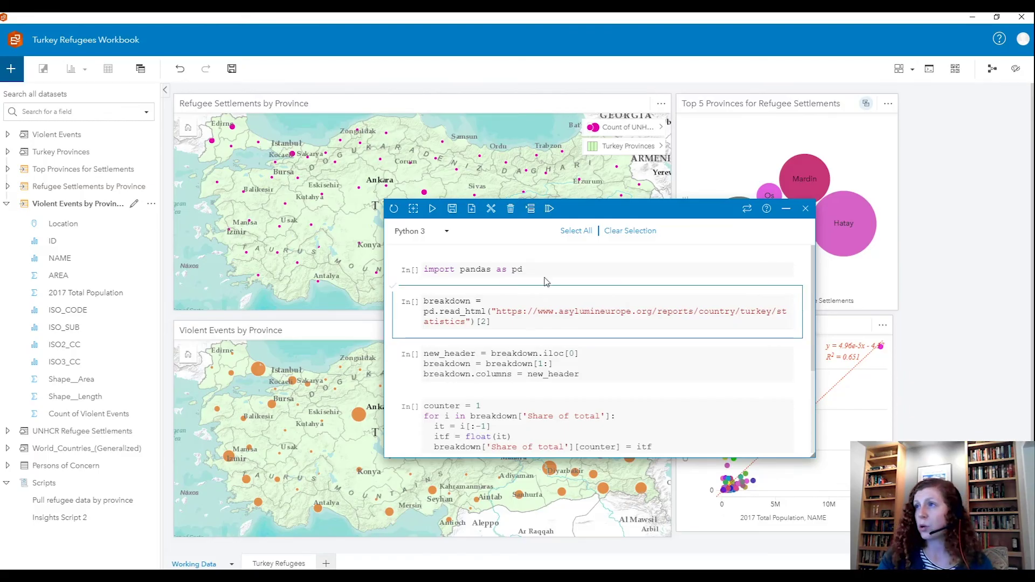
Run all cells of the script and review the share-of-total bar chart and the breakdown table.
click(549, 209)
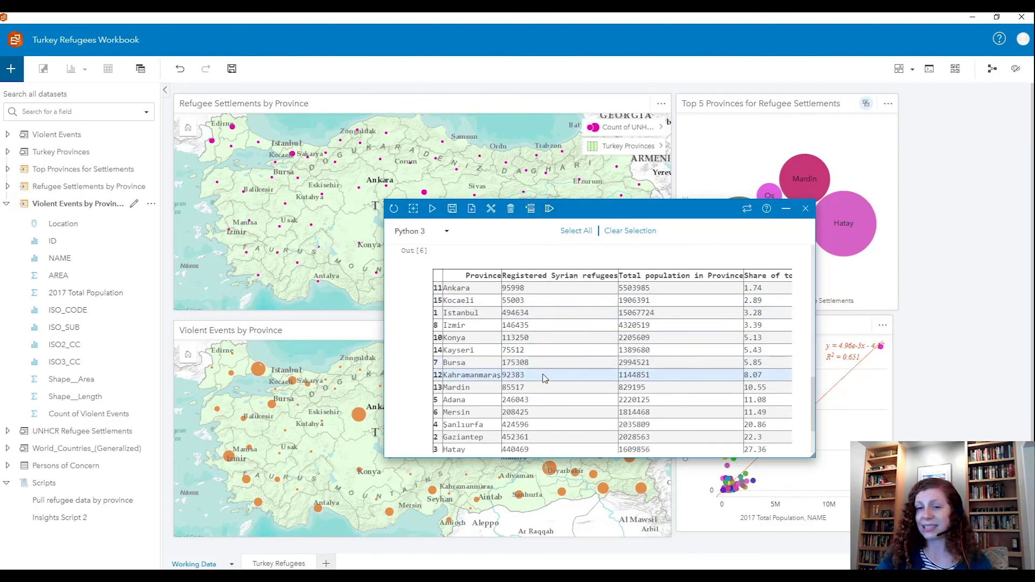
scroll(545, 375, up, 5)
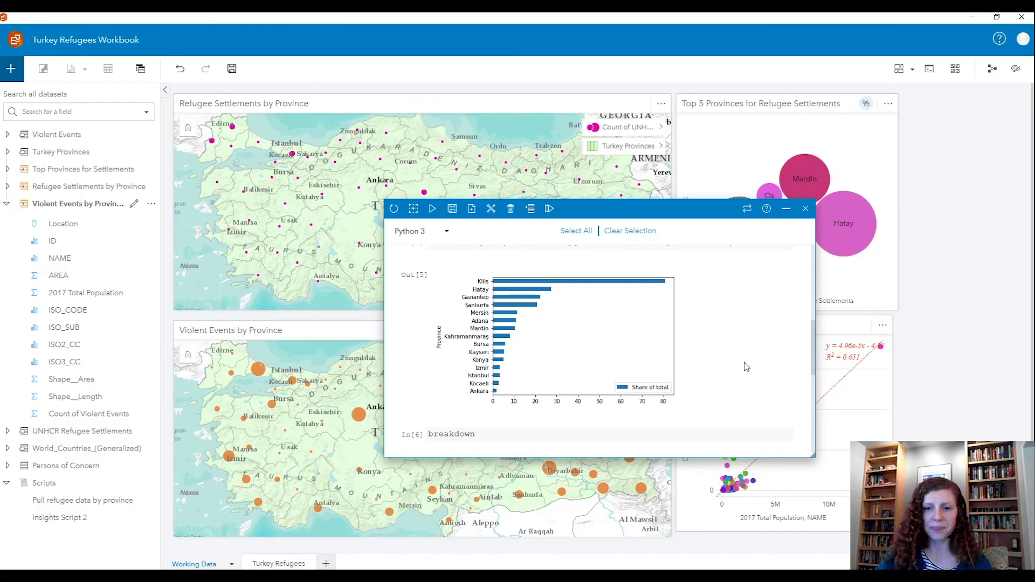
scroll(722, 363, down, 5)
Create a card on the page from the script's breakdown table of registered Syrian refugees by province.
click(475, 328)
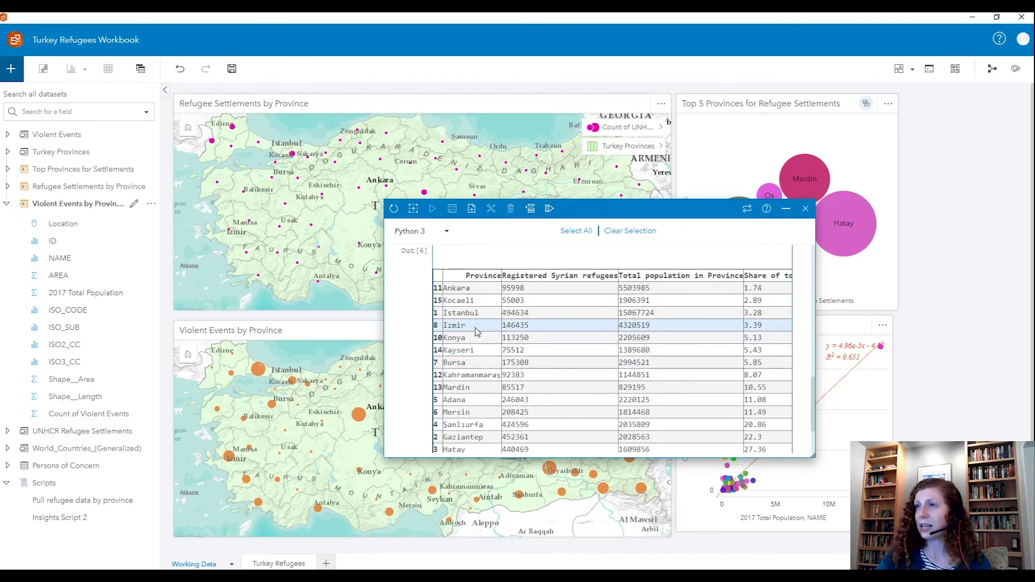
click(413, 210)
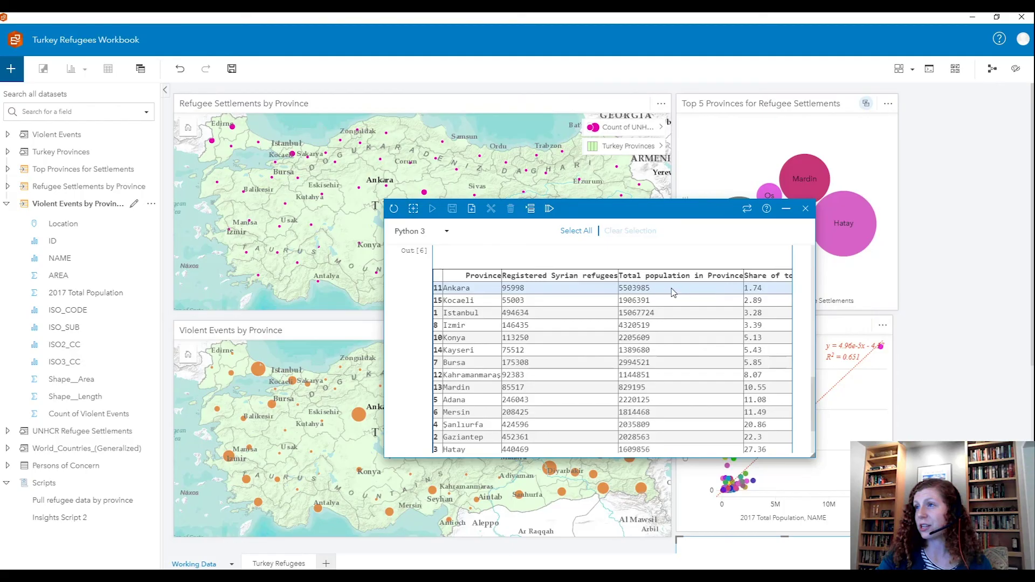
scroll(660, 351, up, 8)
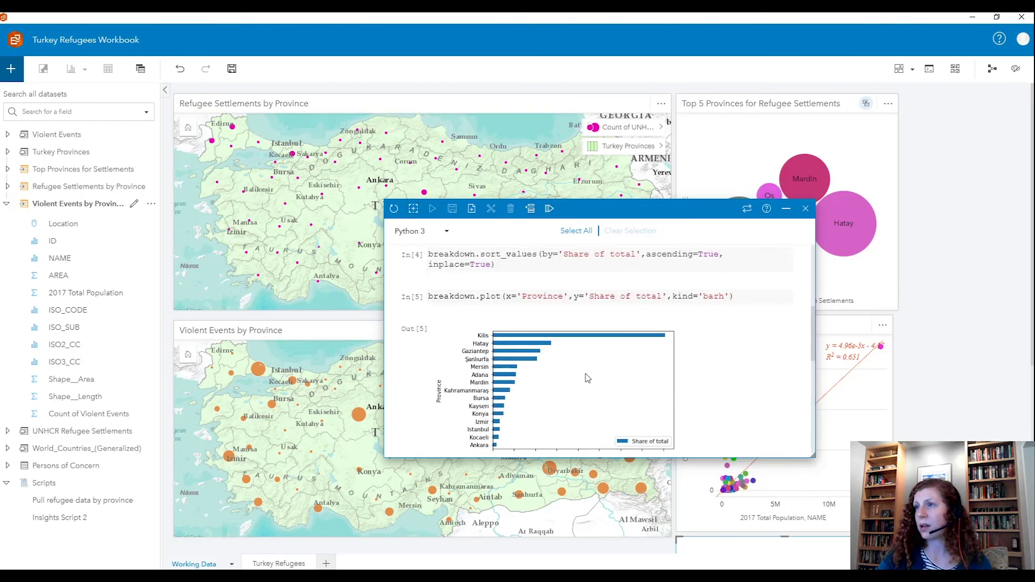
Create a card on the page from the script's share-of-total bar chart and minimize the console.
click(413, 209)
scroll(926, 346, down, 2)
scroll(926, 346, down, 2)
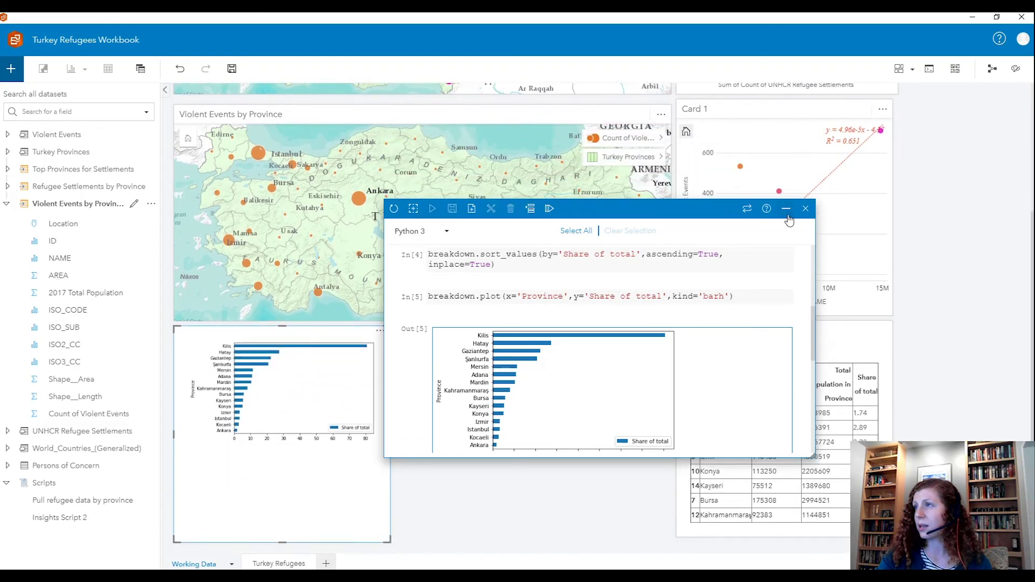
click(786, 208)
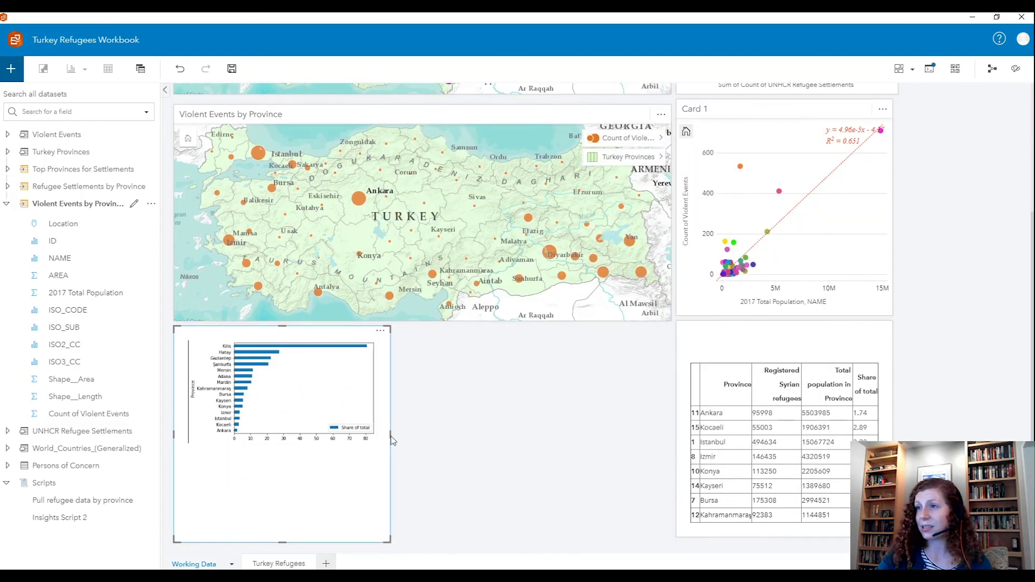
Resize the bar chart card to fit its chart and move it beside the scatter plot card.
drag(390, 435, 564, 435)
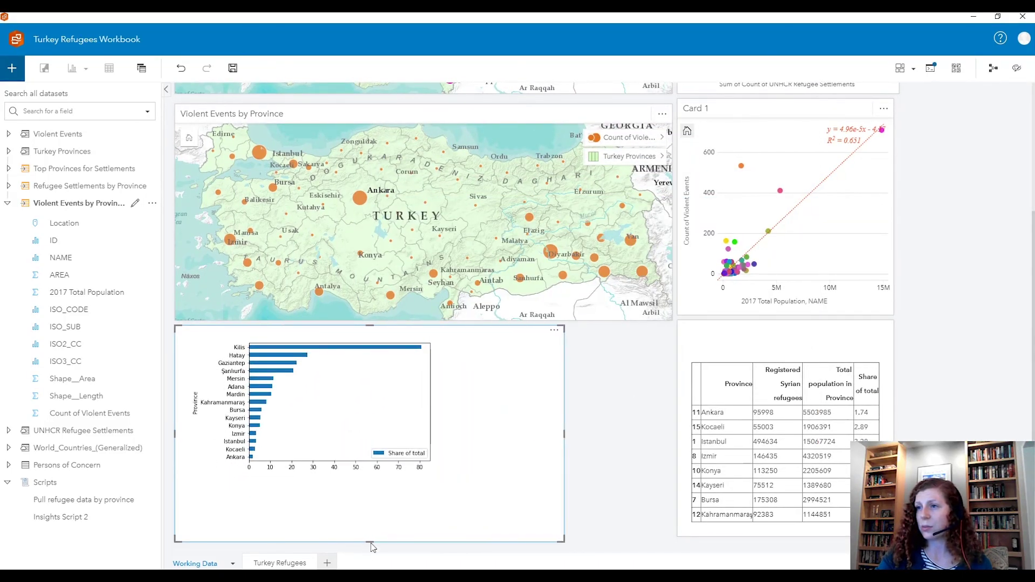
drag(370, 542, 406, 475)
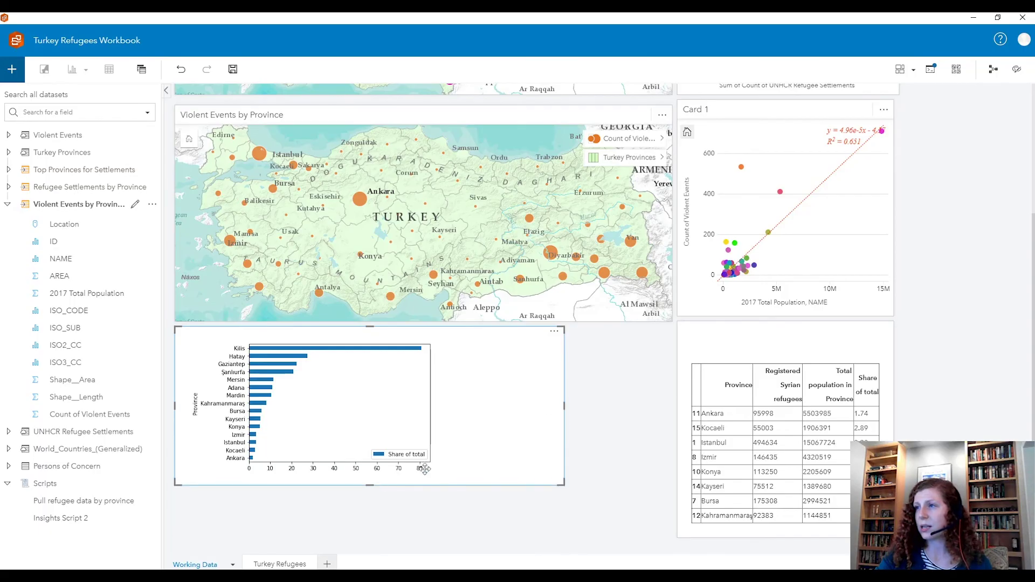
drag(561, 404, 451, 405)
drag(384, 331, 1023, 255)
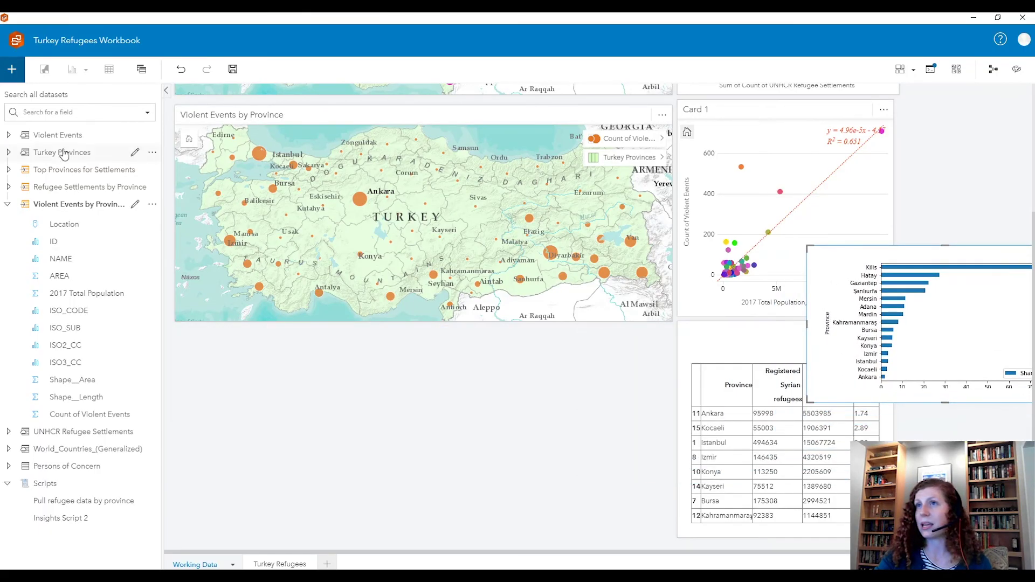
Collapse the dataset pane and place the breakdown table card beside the Top 5 Provinces card, above the bar chart card.
click(166, 90)
scroll(421, 248, up, 4)
drag(792, 467, 886, 357)
scroll(694, 363, down, 3)
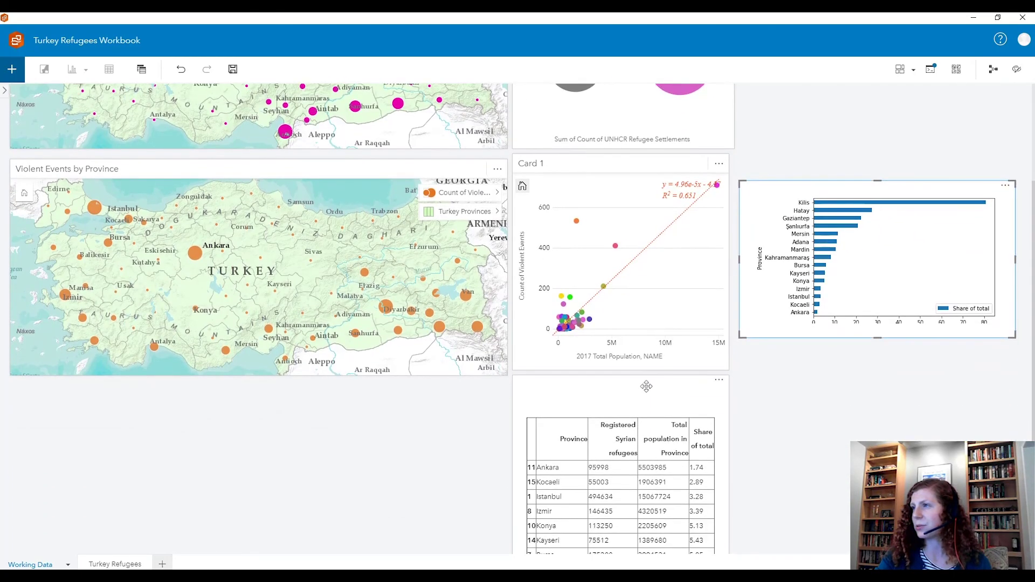
drag(641, 383, 819, 177)
drag(825, 259, 846, 113)
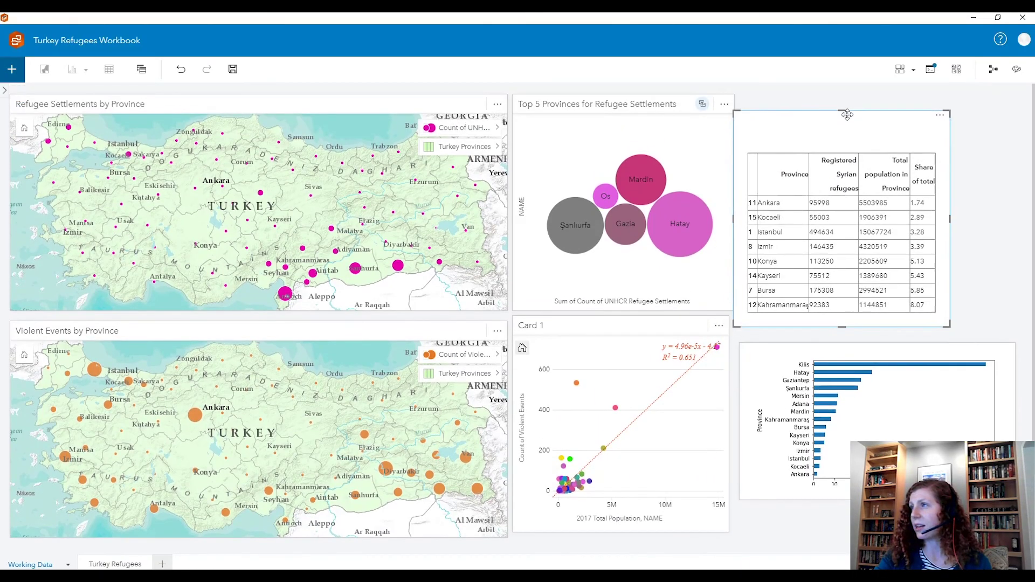
Lower the bar chart card and lengthen the breakdown table card until it shows all province rows down to Kilis.
drag(847, 311, 848, 334)
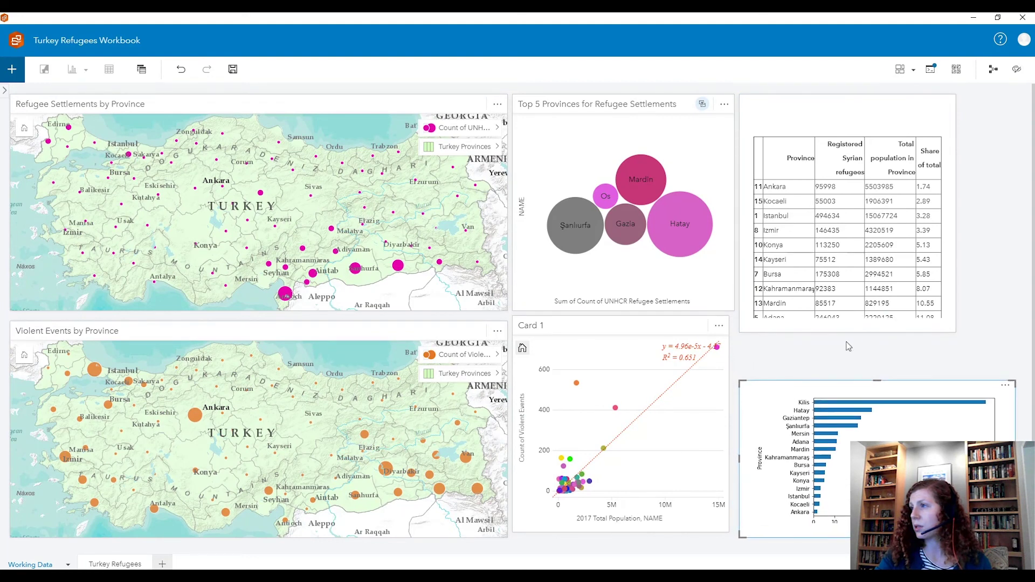
drag(850, 331, 849, 376)
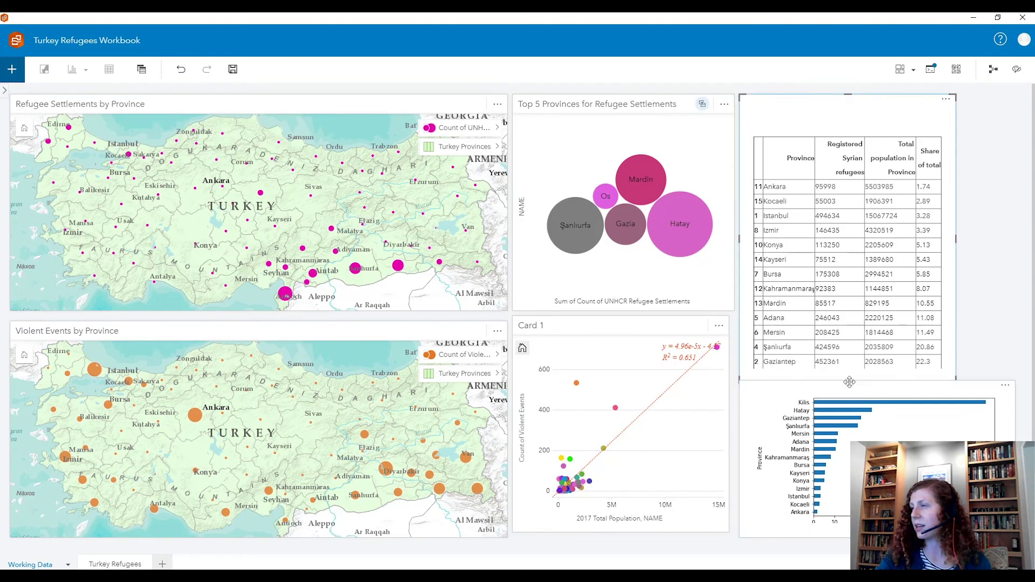
scroll(869, 345, down, 2)
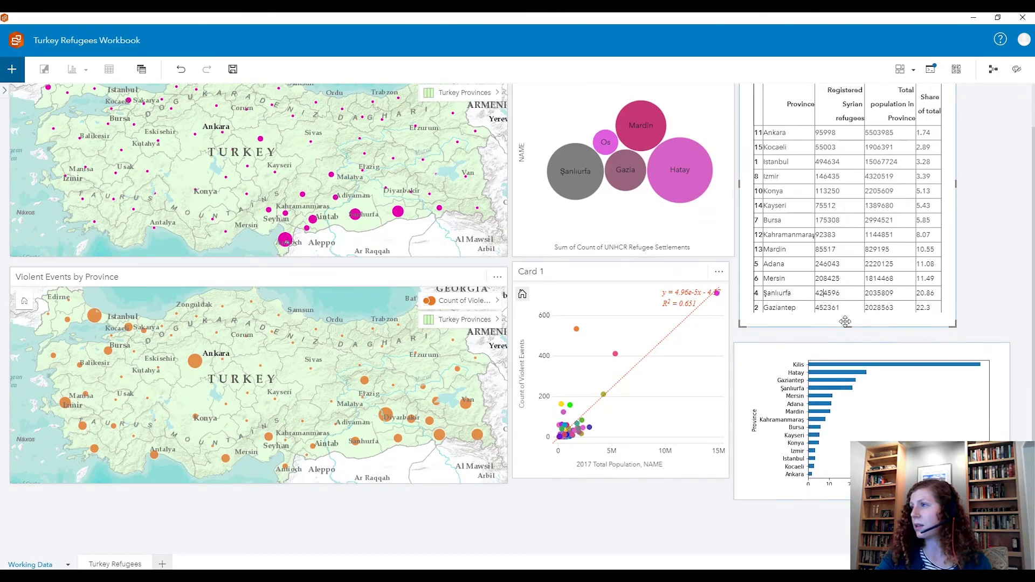
drag(849, 327, 849, 341)
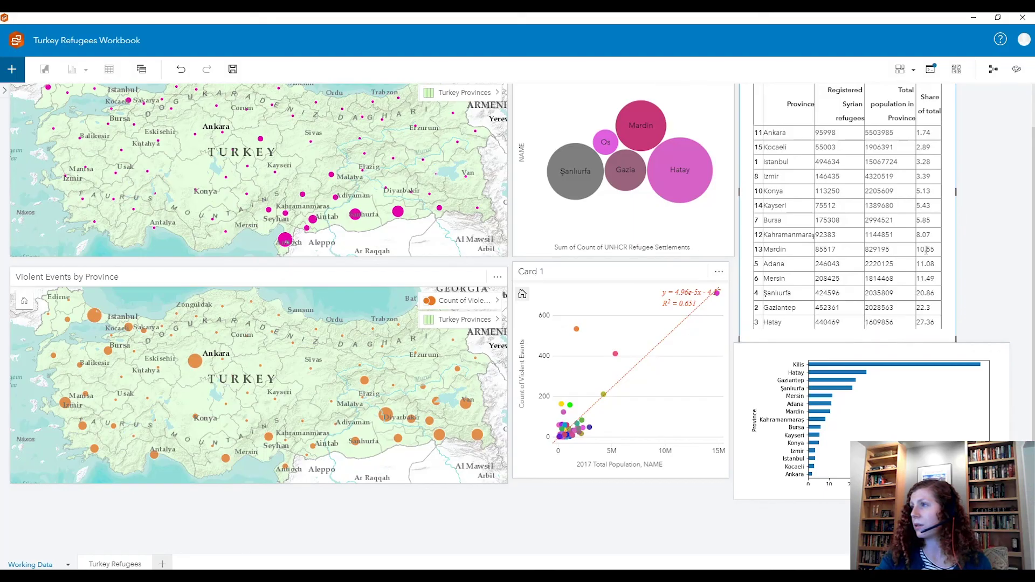
scroll(843, 303, down, 2)
drag(790, 303, 849, 301)
scroll(988, 273, up, 3)
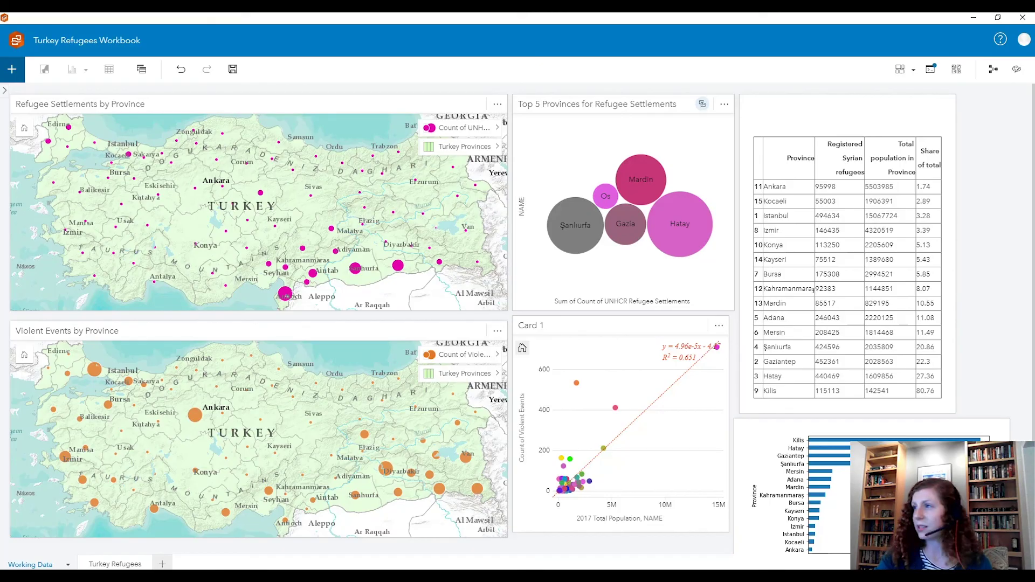
click(933, 396)
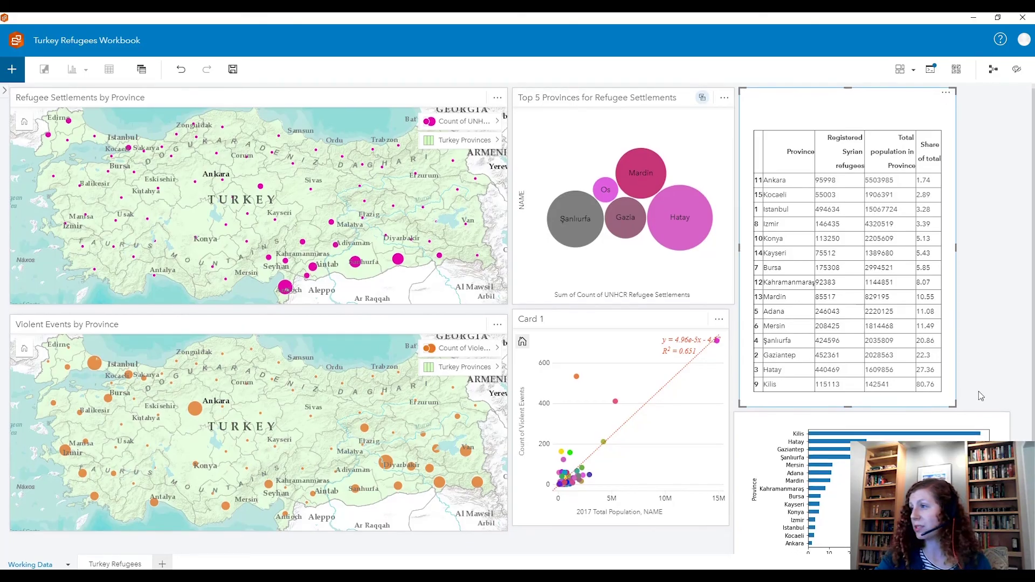
scroll(977, 399, down, 1)
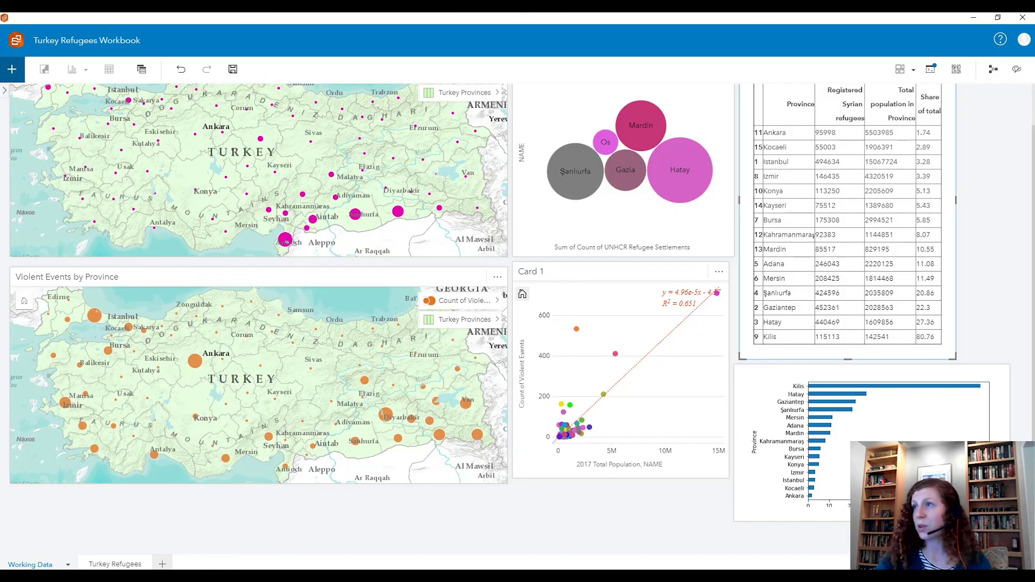
scroll(453, 342, up, 1)
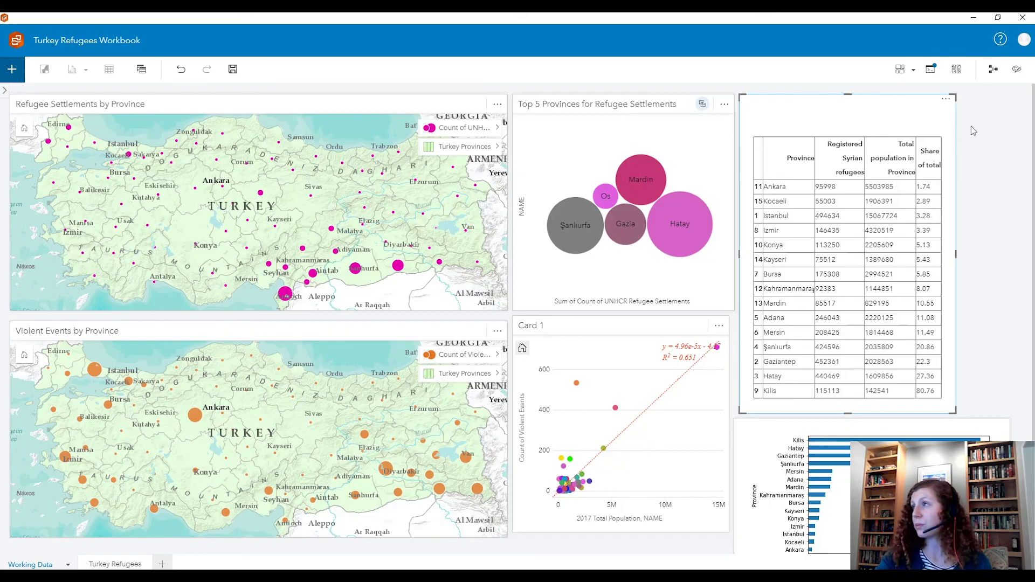
Examine the page's analysis workflow model from the added data to the resulting cards, and return to the page.
click(993, 71)
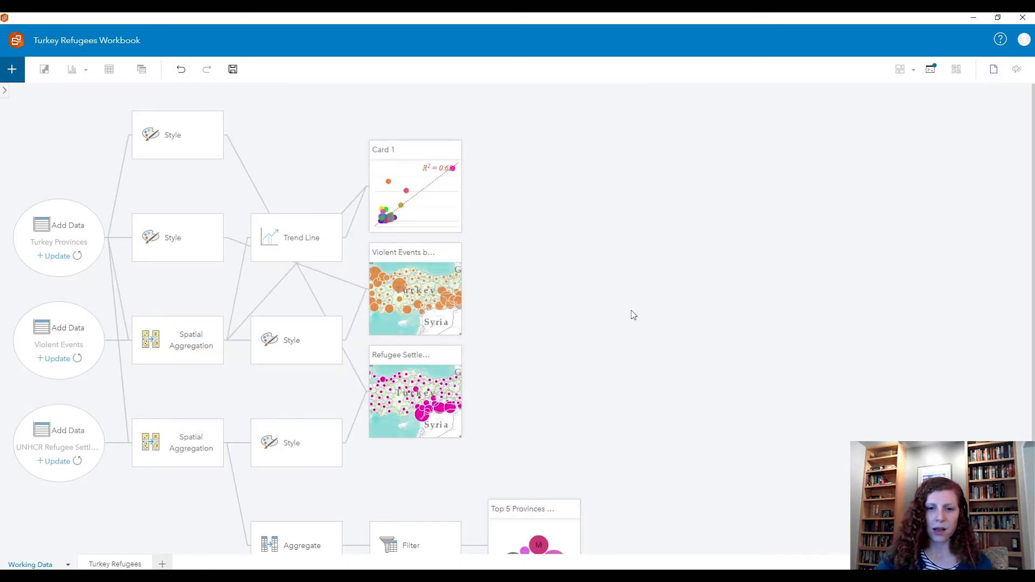
scroll(570, 338, down, 1)
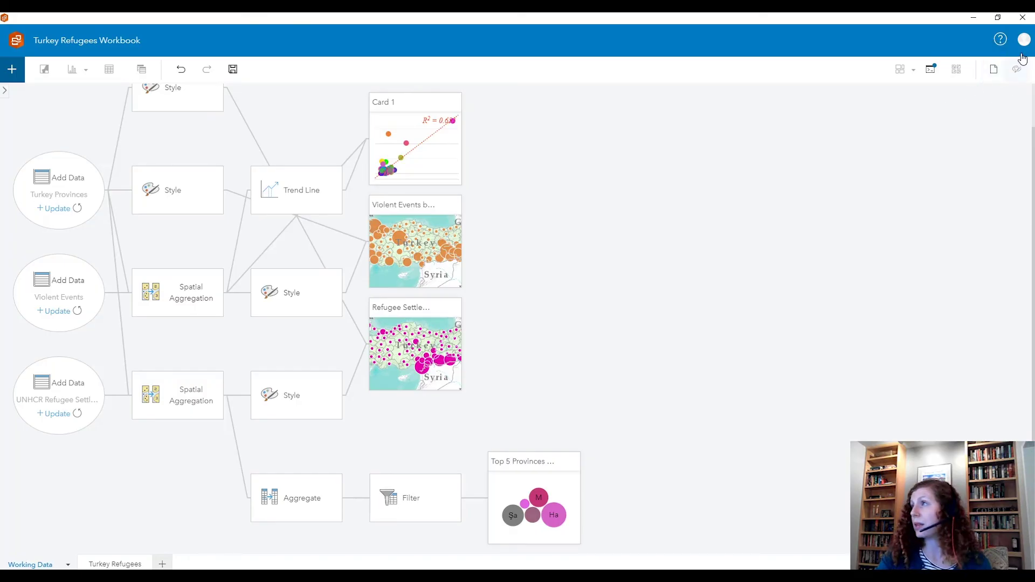
click(992, 70)
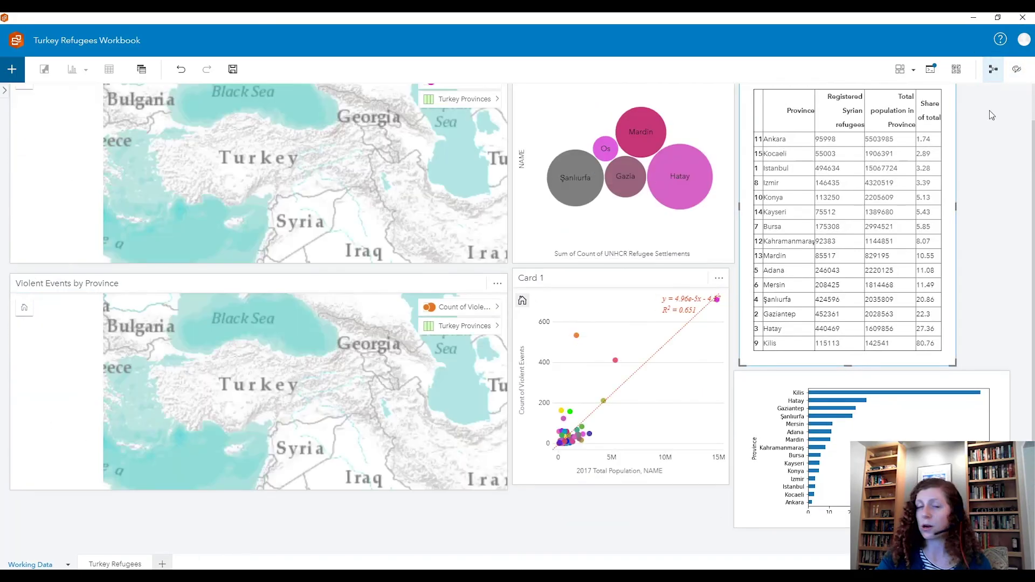
Zoom and pan the Refugee Settlements and Violent Events maps back to Turkey's provinces.
click(415, 146)
scroll(426, 146, up, 3)
drag(430, 146, 471, 173)
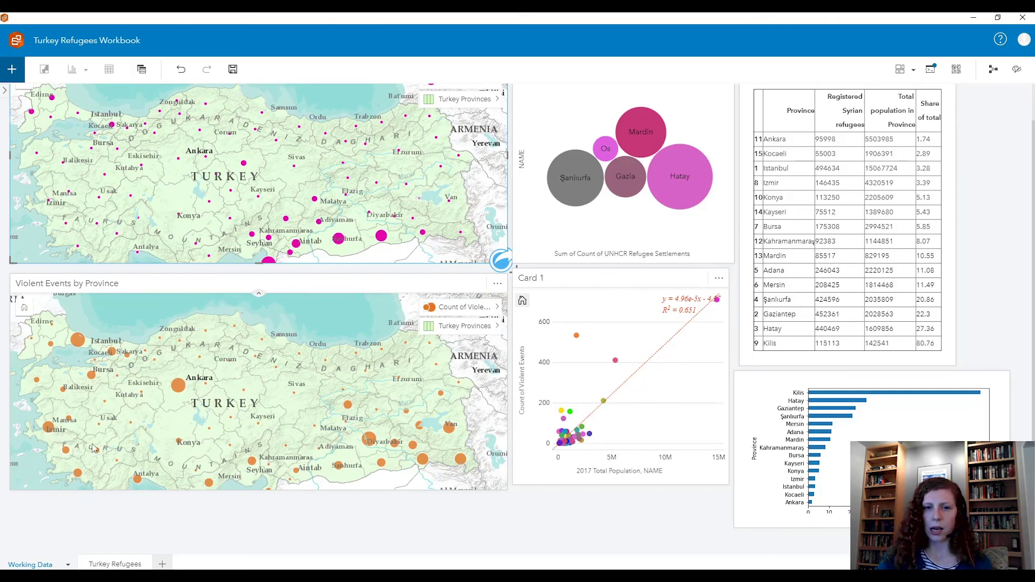
Share the Working Data page with ArcGIS for Intelligence, updating the existing shared page, and open the shared result for viewing.
click(69, 564)
click(550, 337)
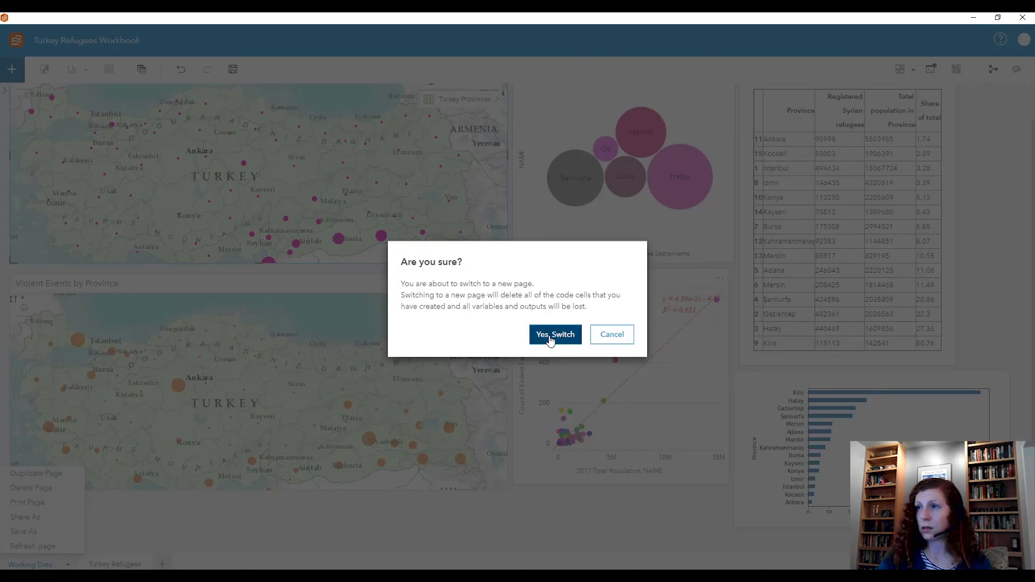
click(66, 565)
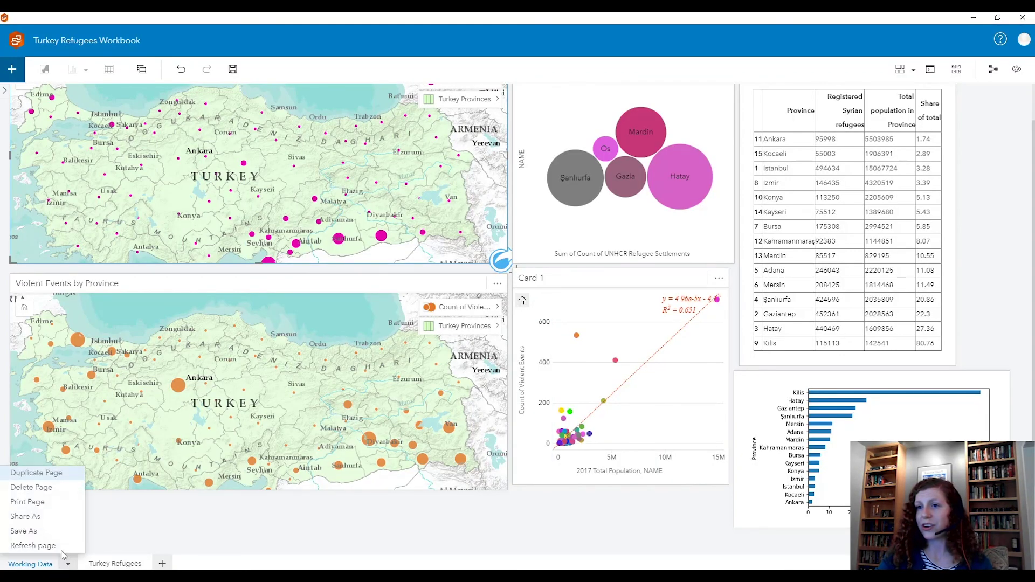
click(53, 517)
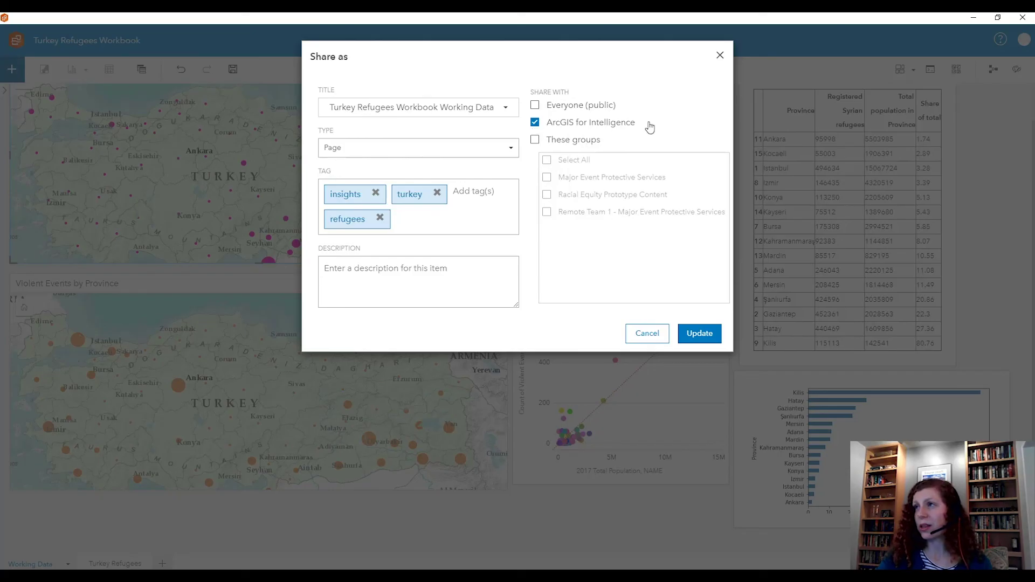
click(700, 335)
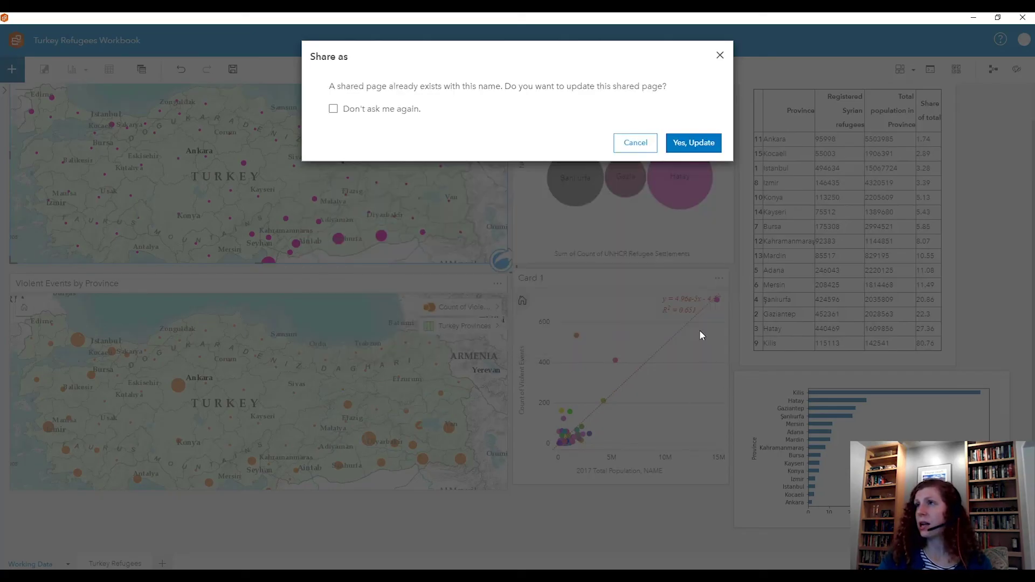
click(693, 144)
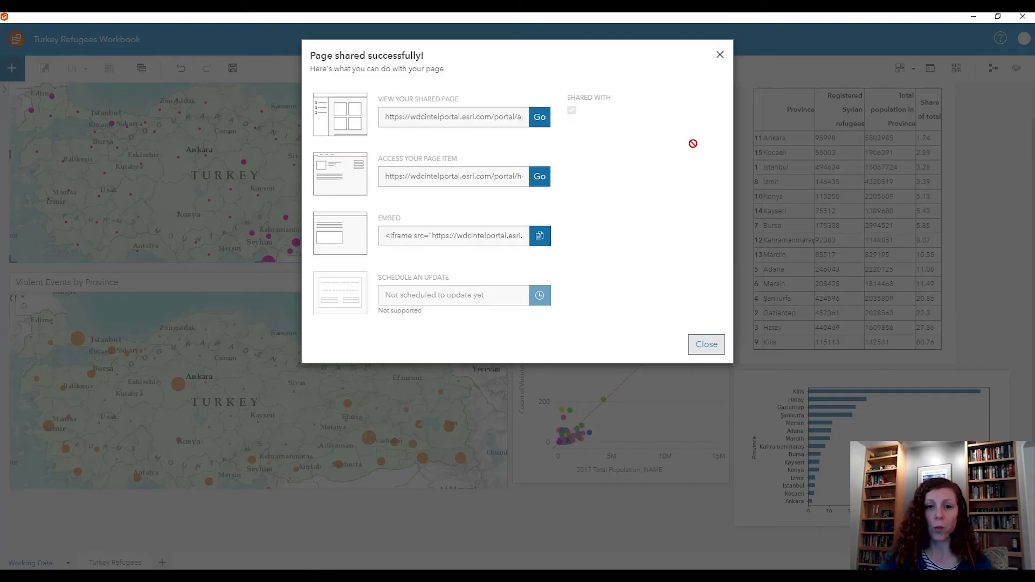
click(538, 117)
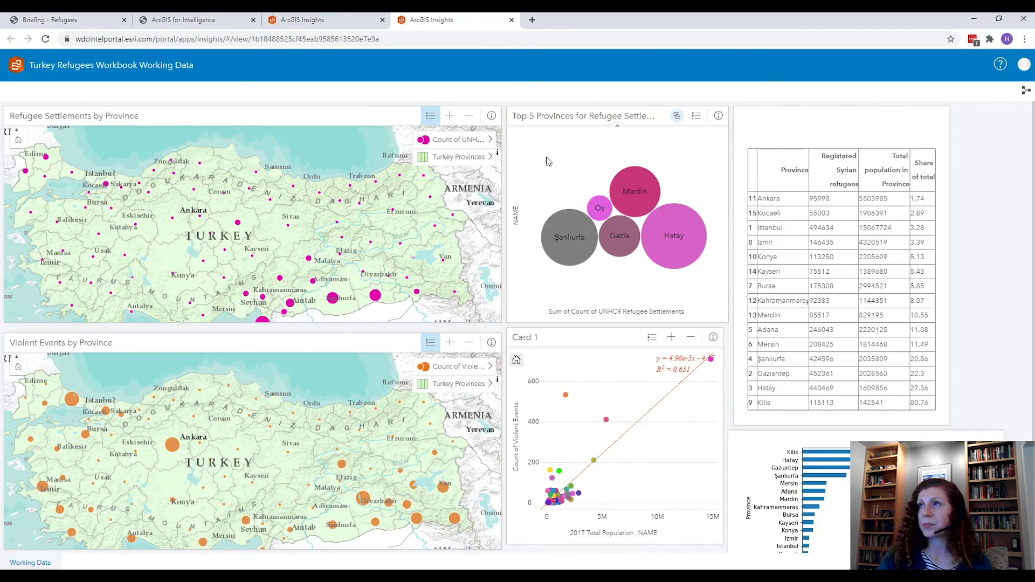
Close the shared page, view the "Briefing - Refugees" web experience, and open its Turkey page.
click(511, 19)
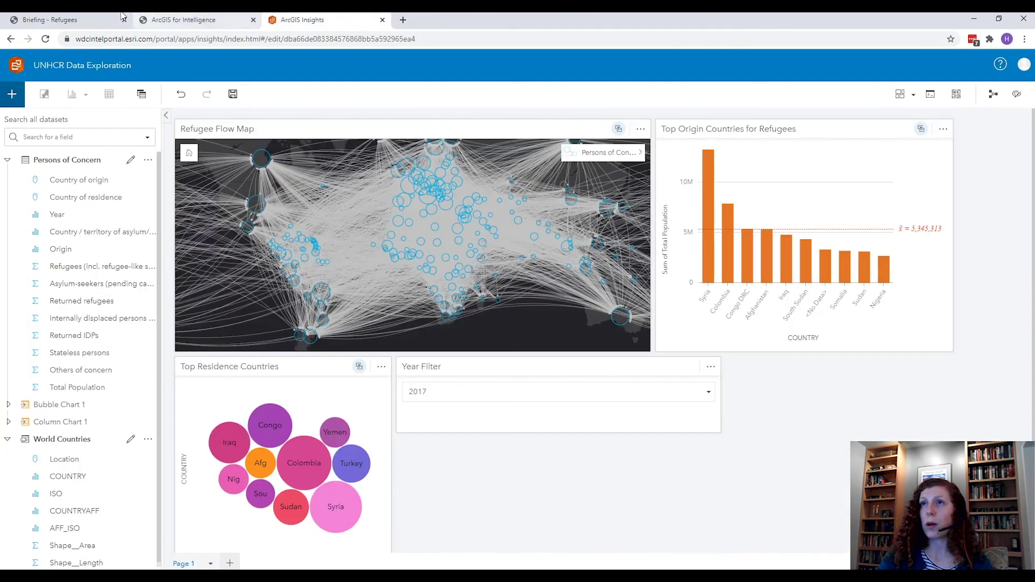
click(49, 19)
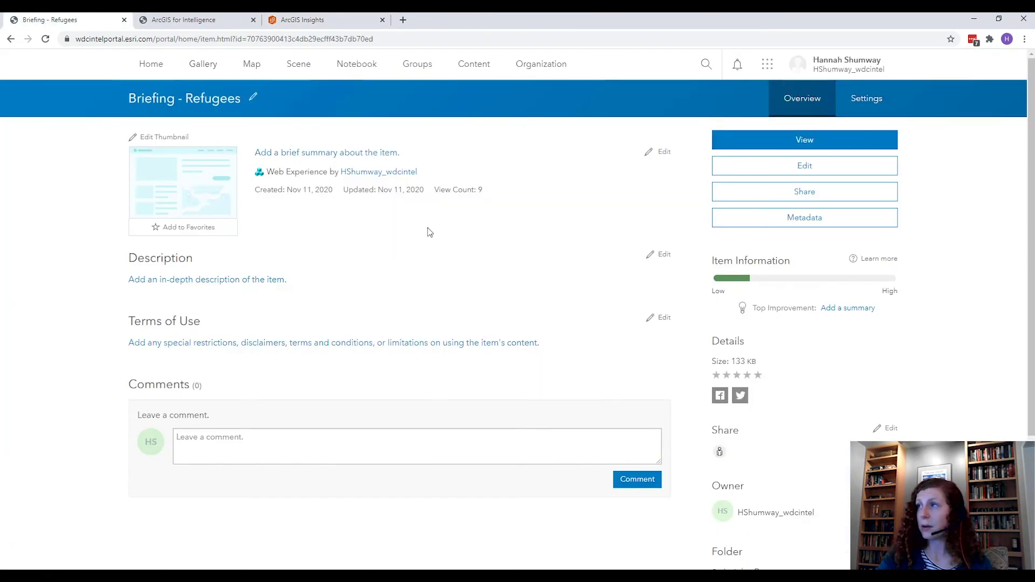
click(737, 144)
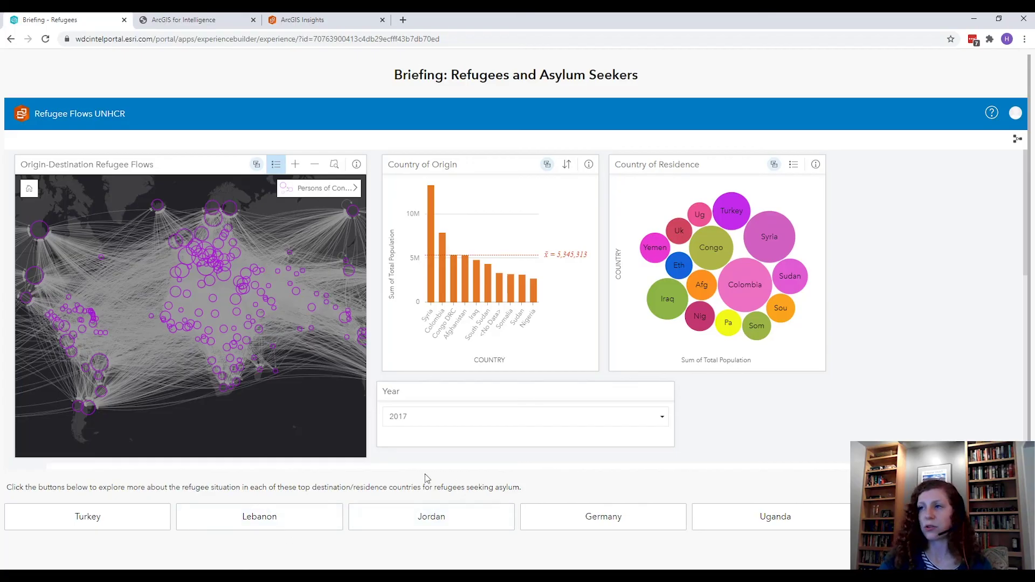
click(89, 525)
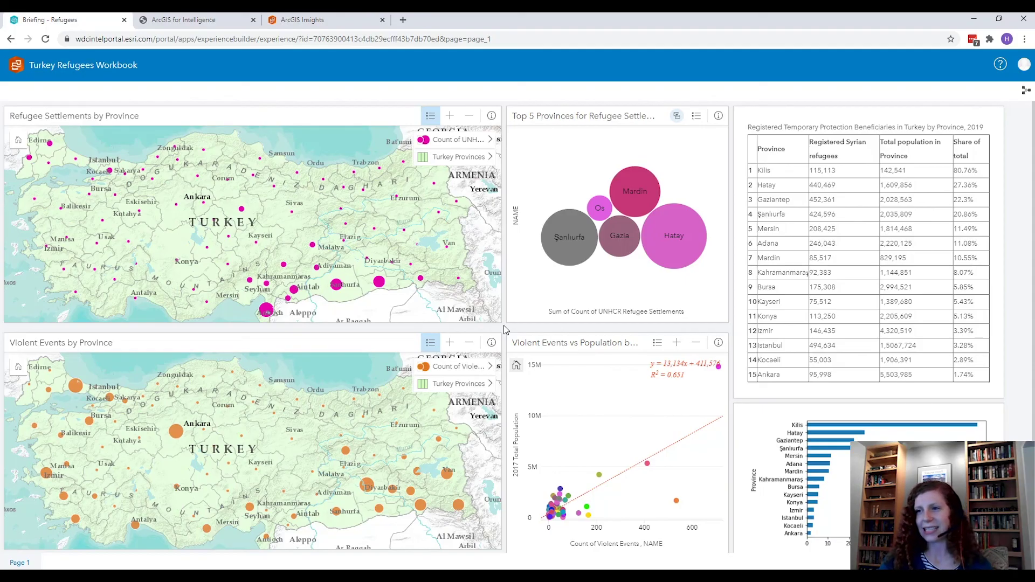
Switch to the PowerPoint slide show and advance to the ArcGIS Insights summary slide.
mouse_move(303, 575)
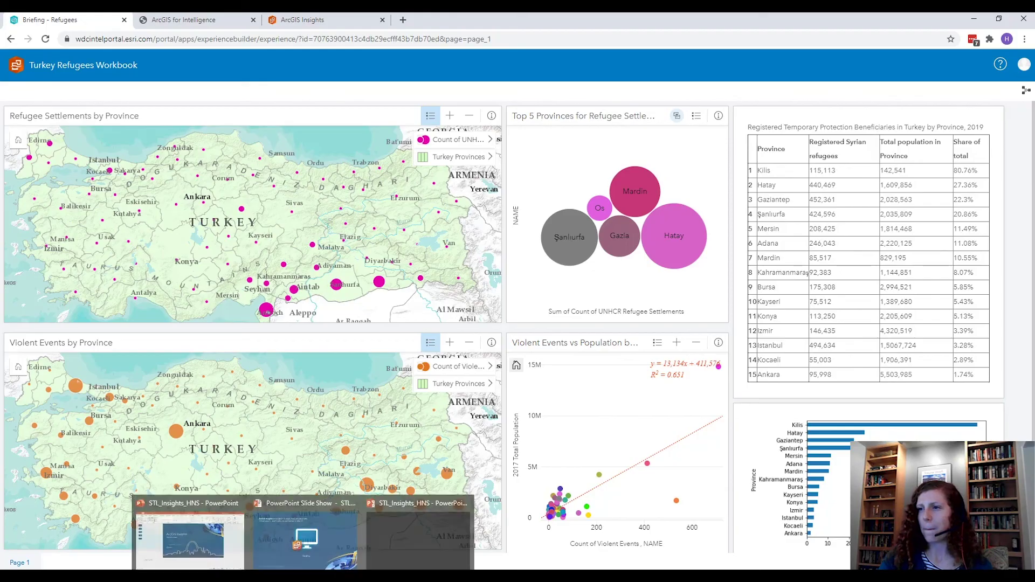
click(393, 547)
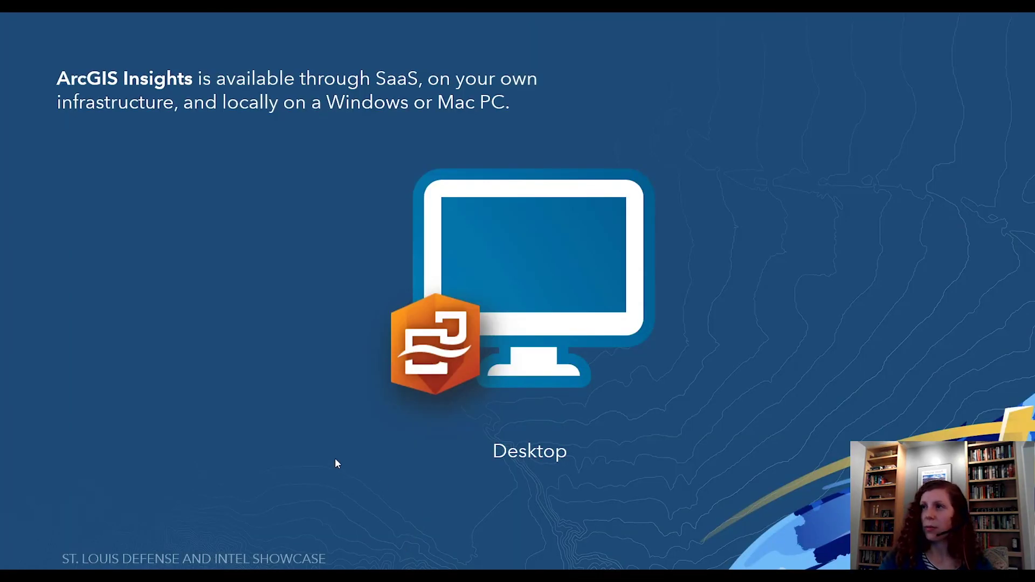
key(Right)
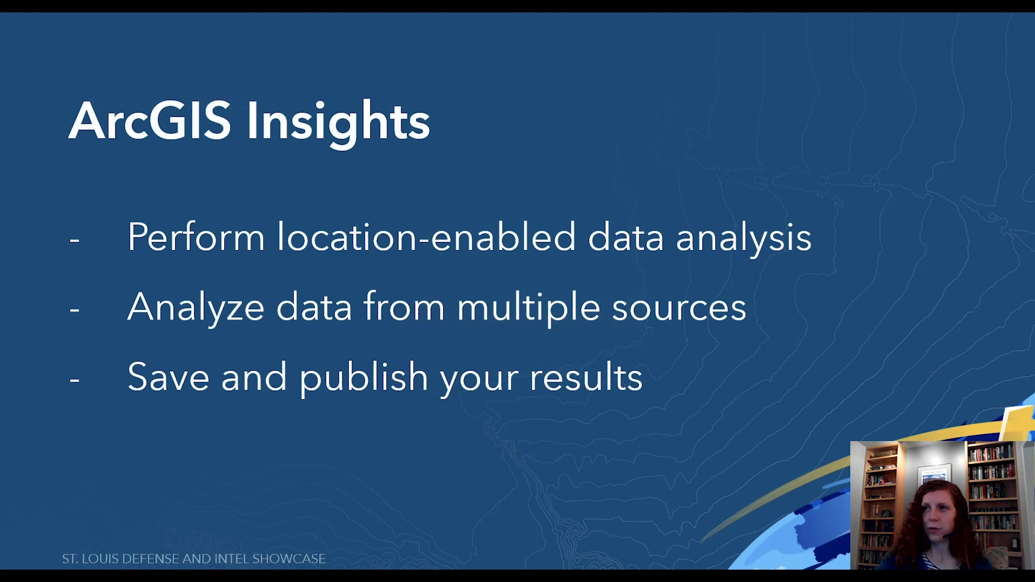